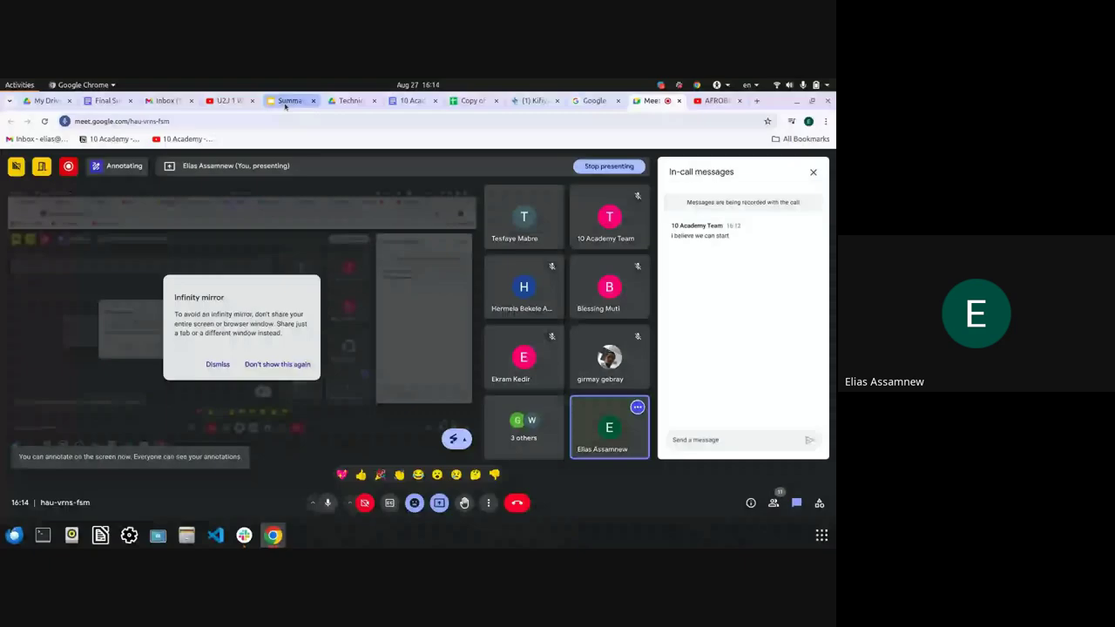
Dismiss the infinity mirror warning in the Google Meet call
left_click(285, 105)
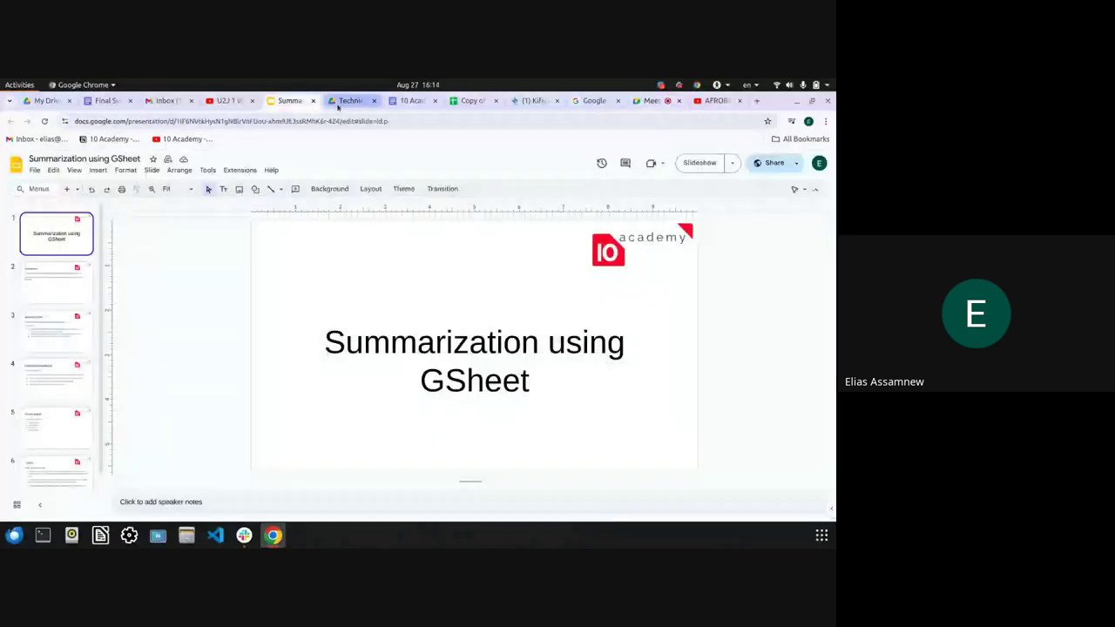
left_click(650, 101)
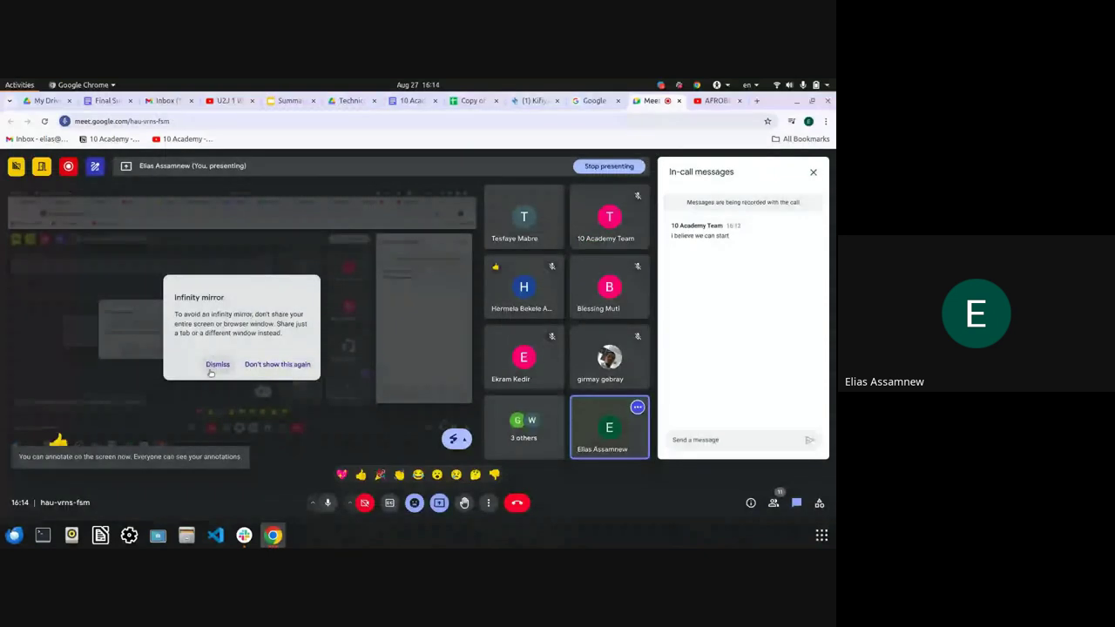
left_click(210, 369)
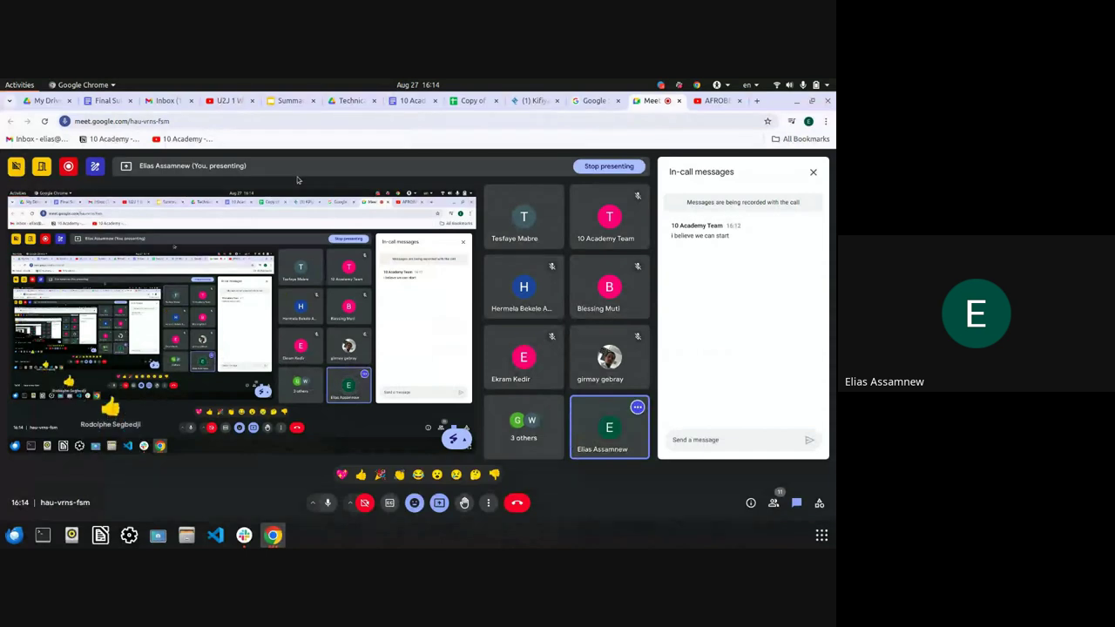
Present the Summarization using GSheet slides up to Graphical Representation, then leave the slideshow and return to the Google Meet call
left_click(288, 101)
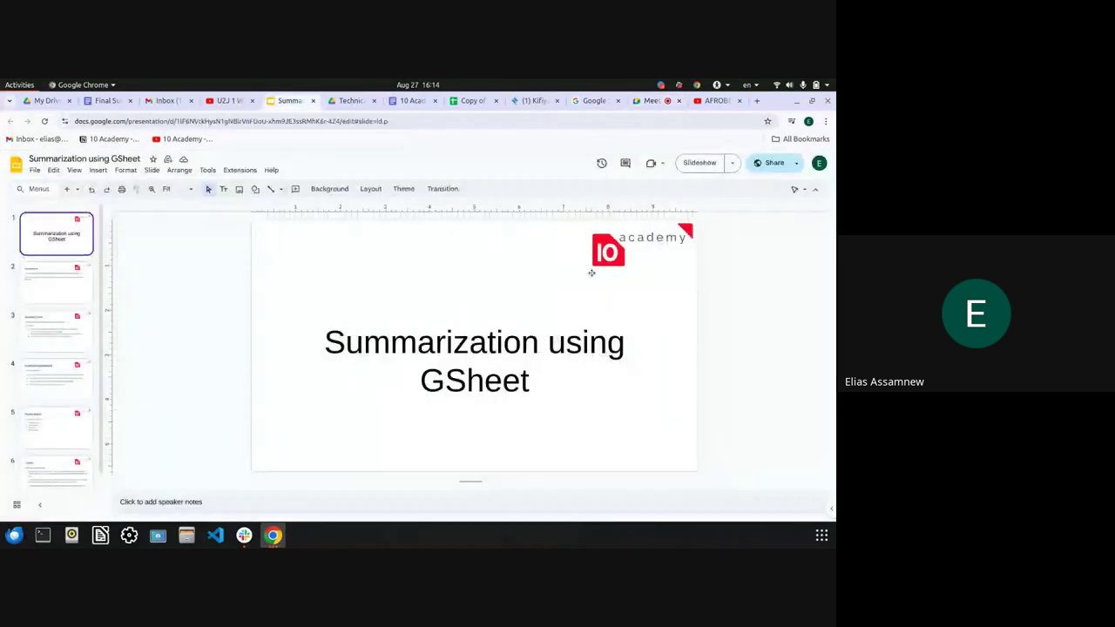
left_click(688, 173)
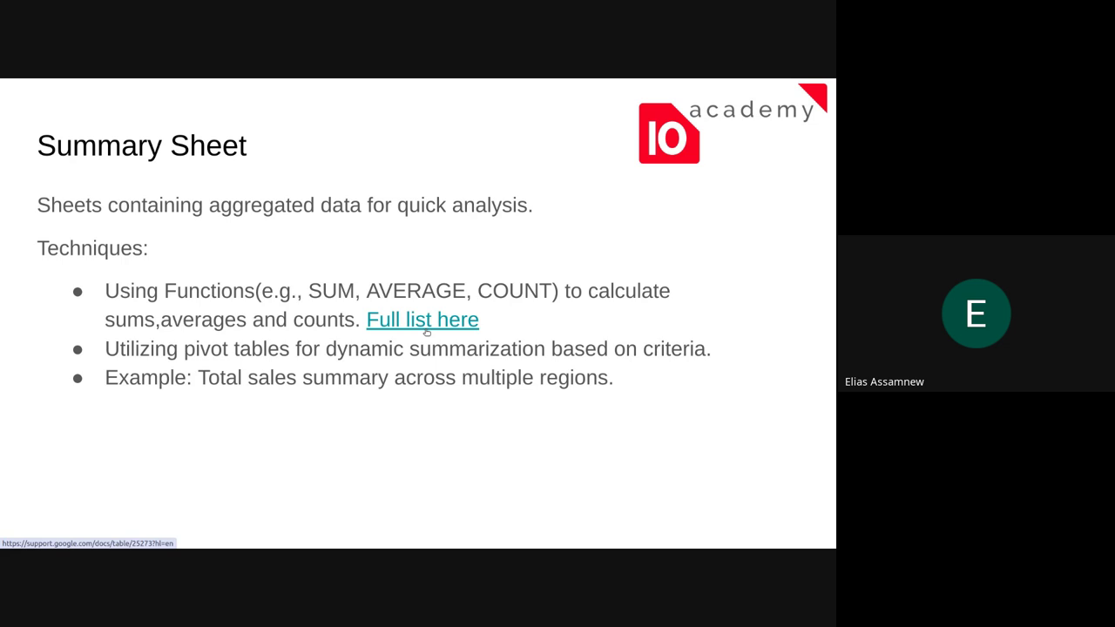
key("Right")
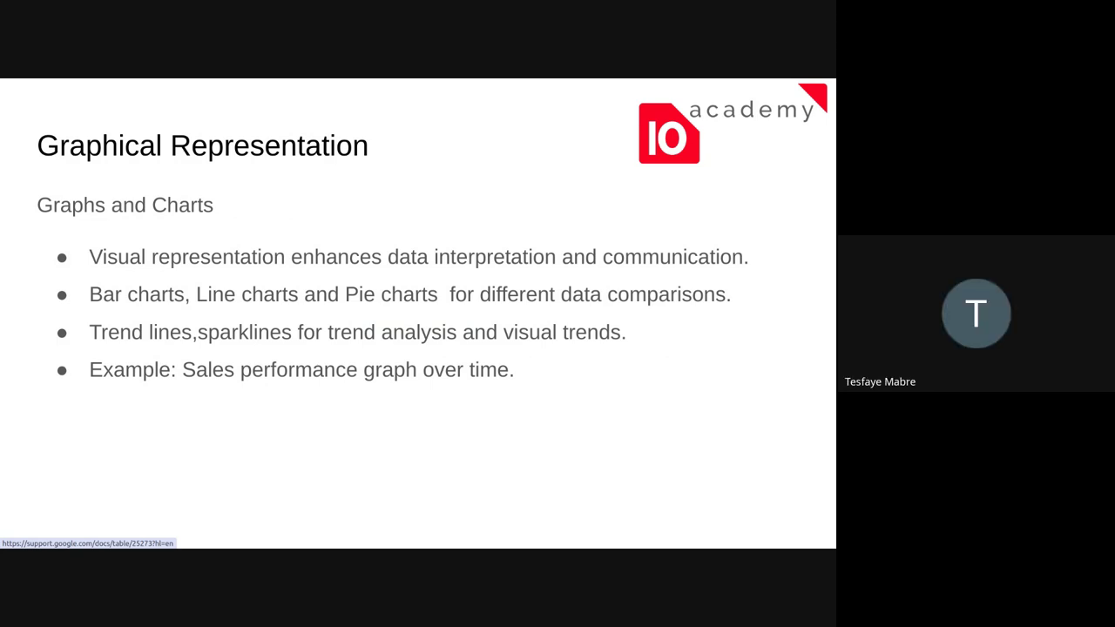
key("Escape")
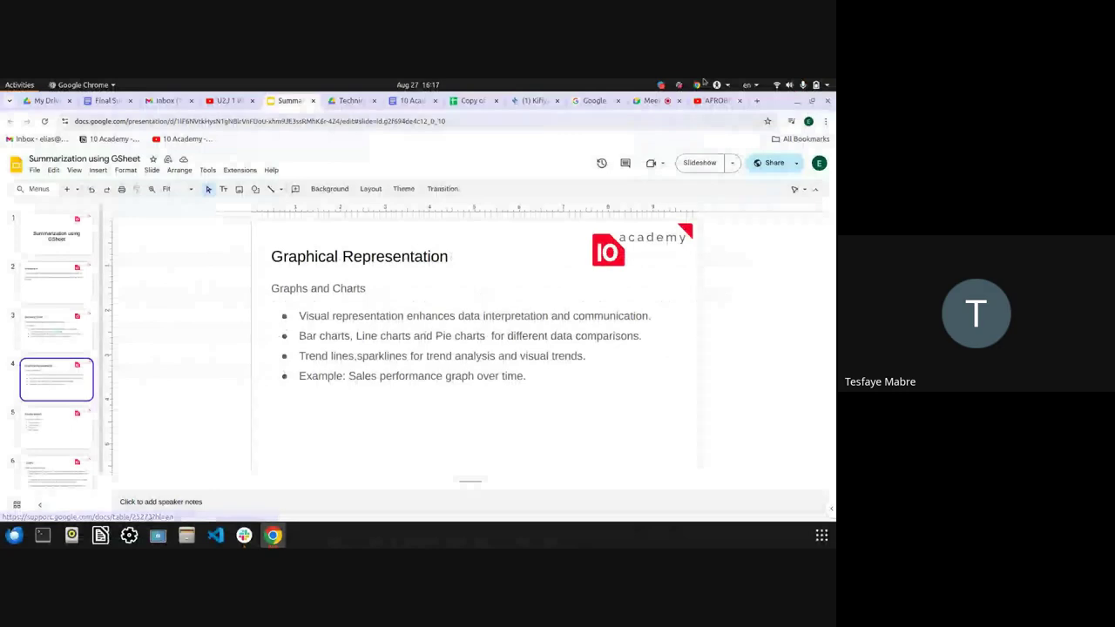
left_click(660, 100)
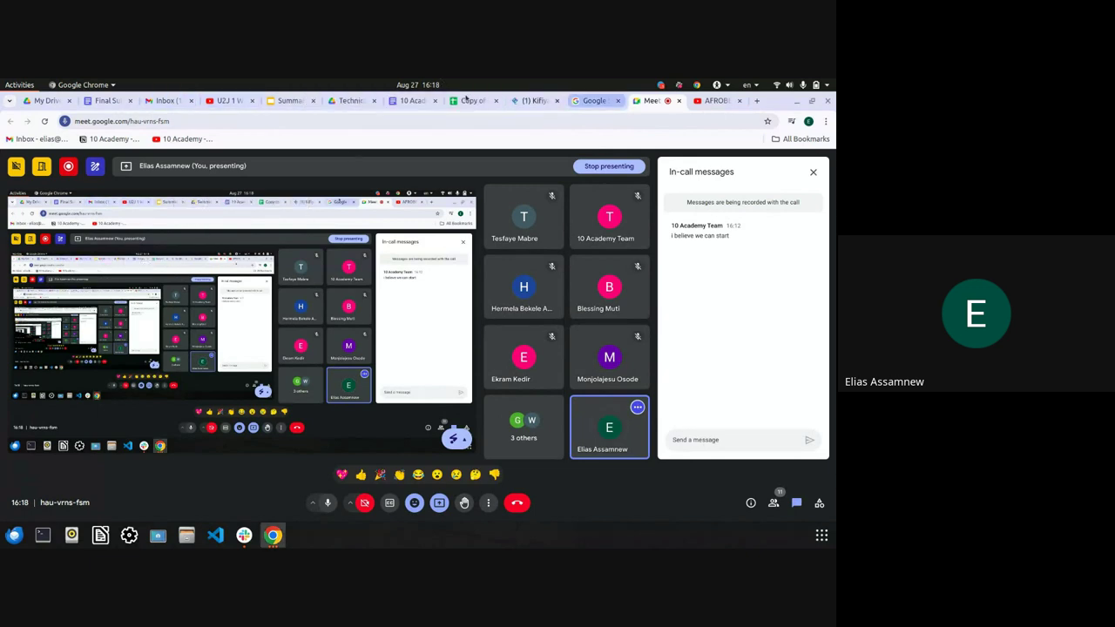
Resume the slideshow from Graphical Representation through the Types of summarization slide, then return to the Google Meet call
left_click(290, 100)
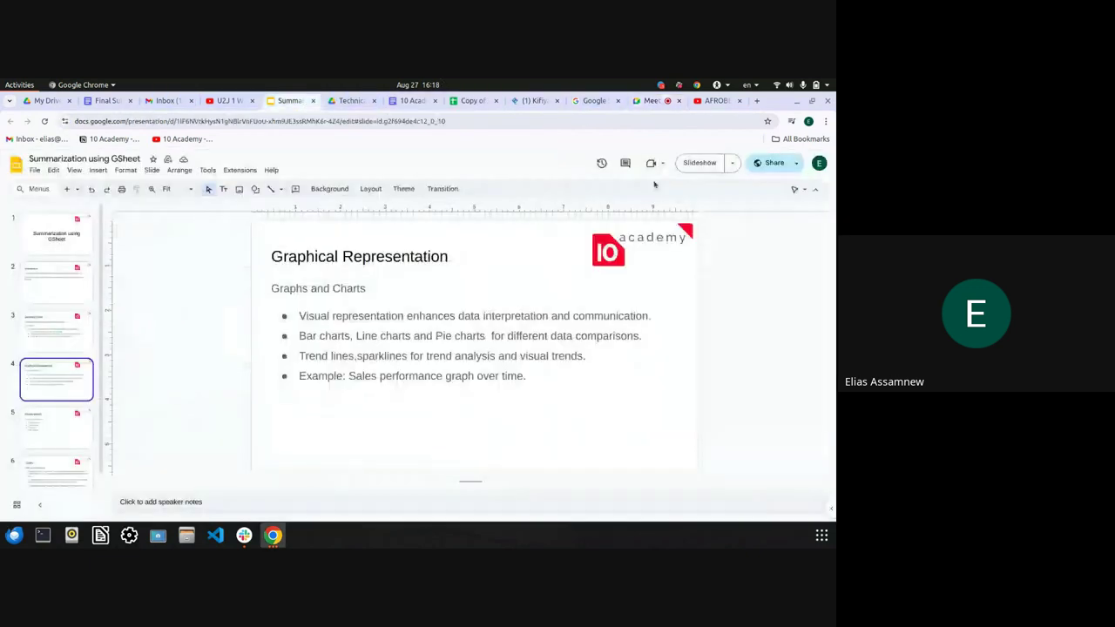
left_click(699, 163)
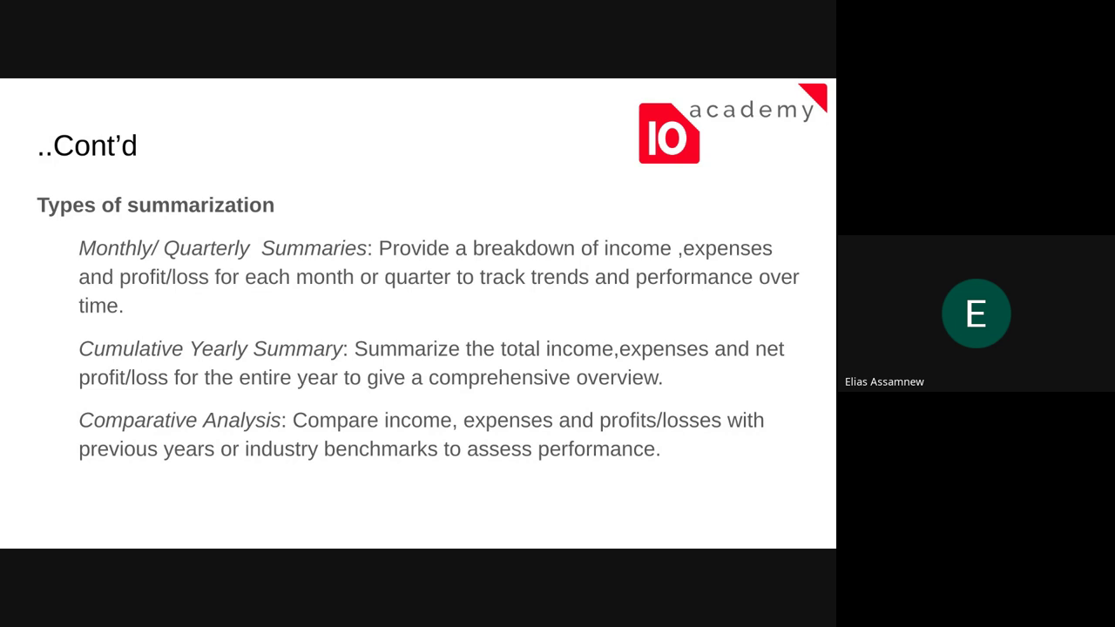
key("Escape")
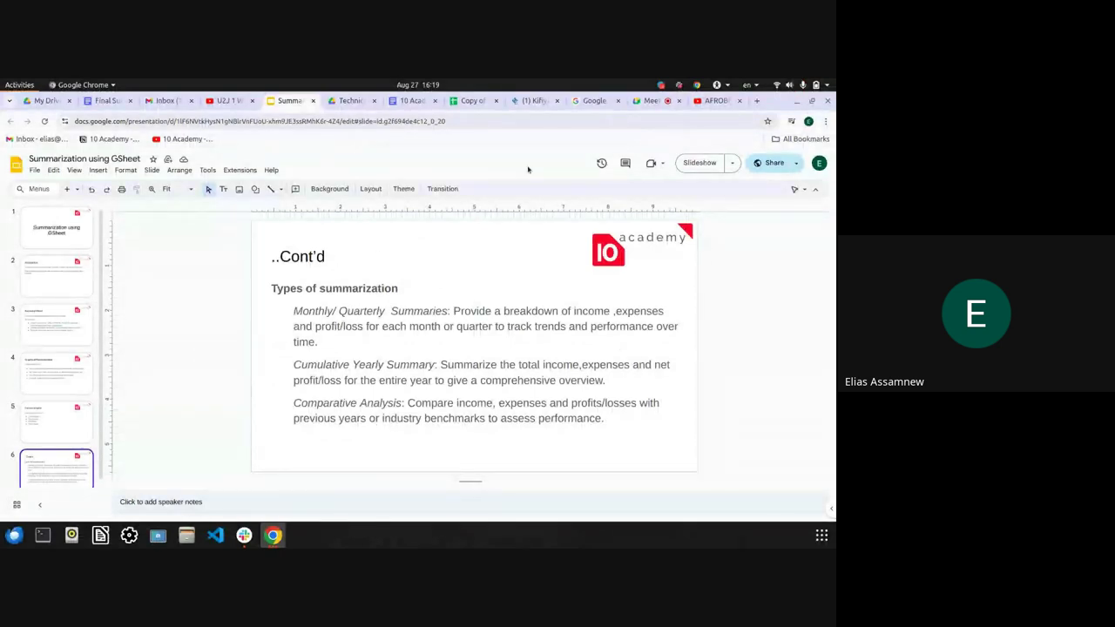
left_click(653, 102)
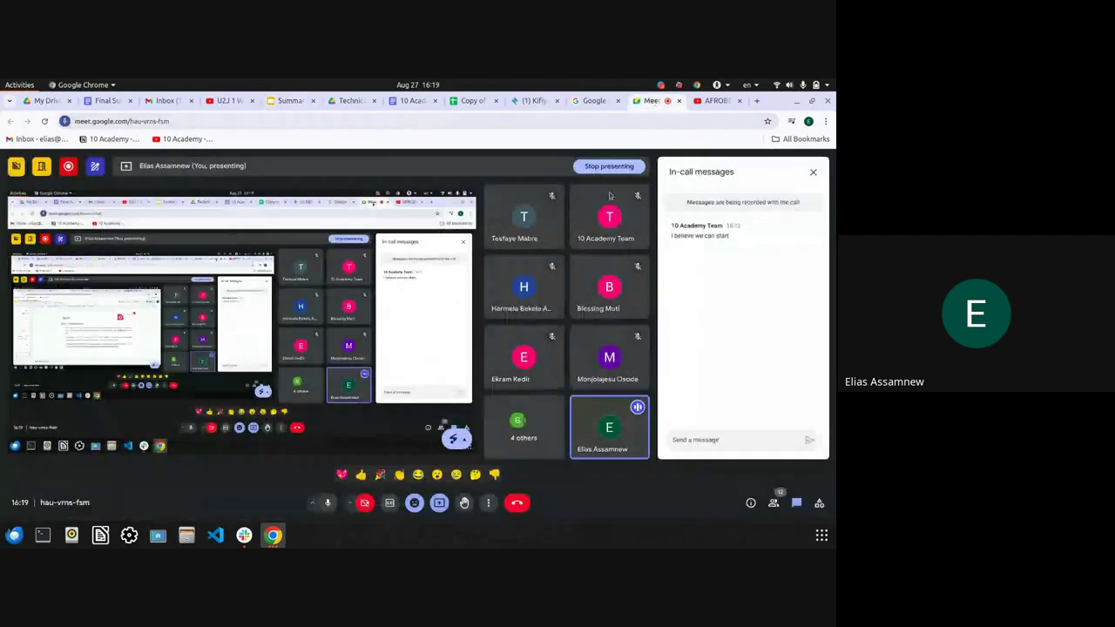
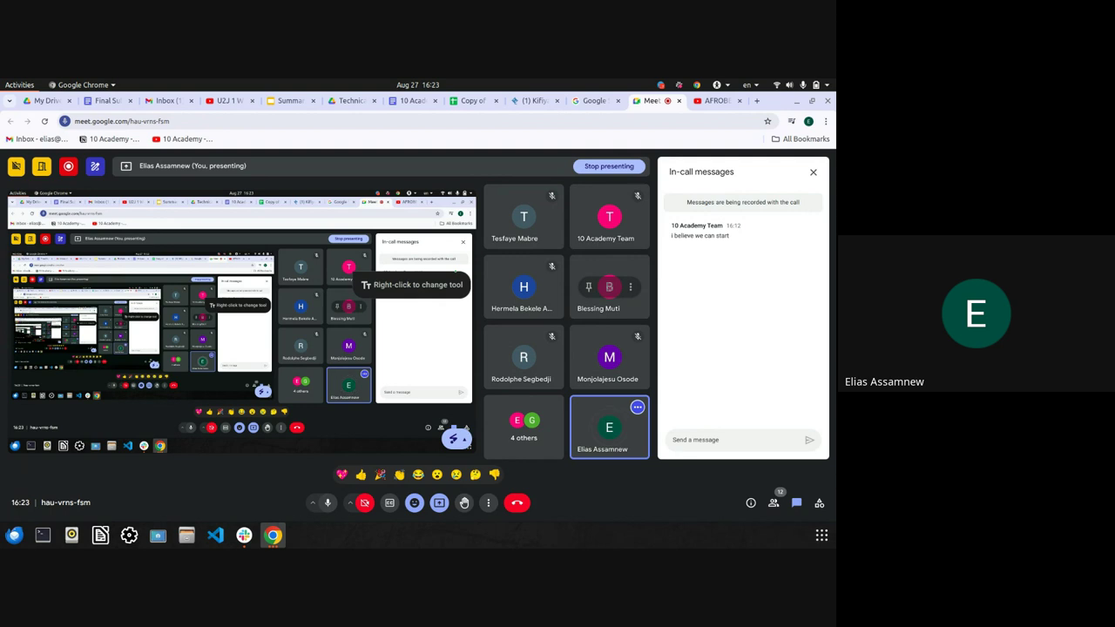
right_click(364, 285)
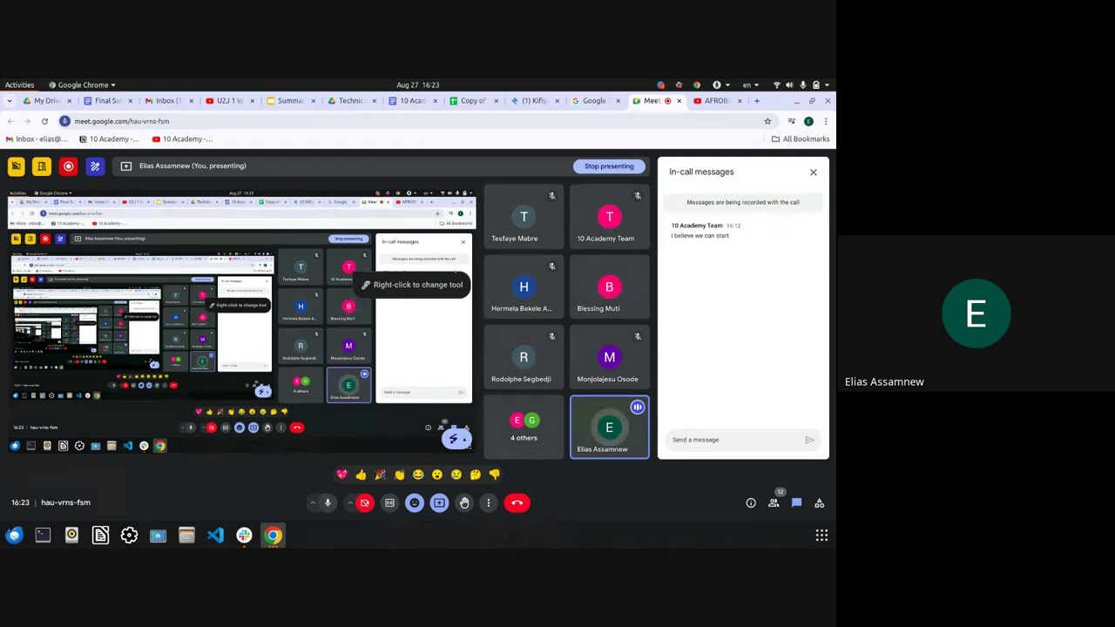
right_click(364, 285)
right_click(365, 285)
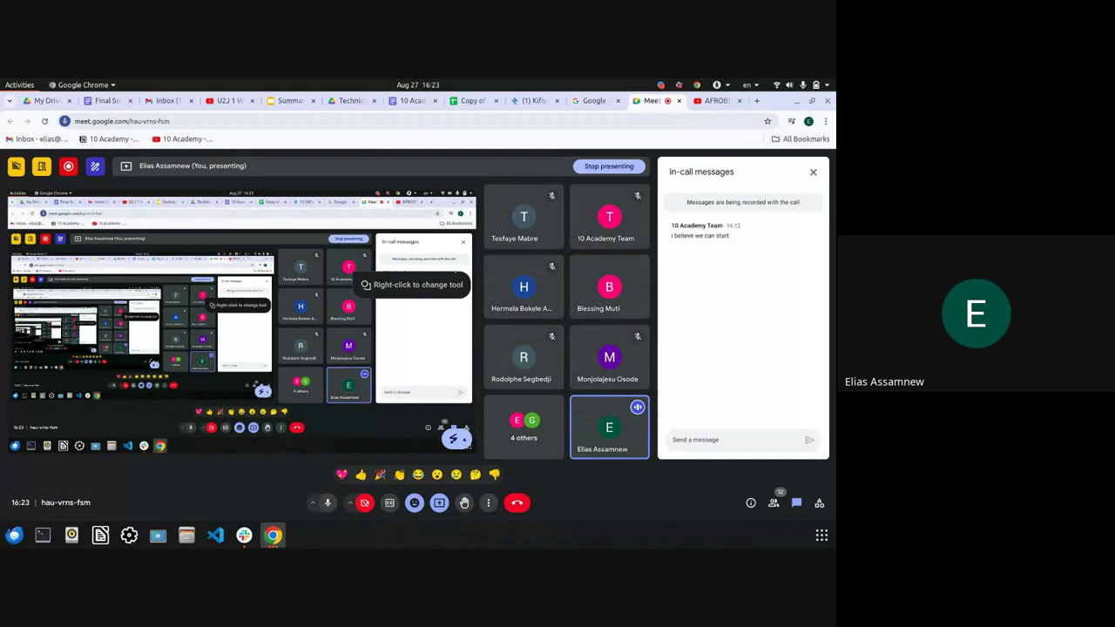
right_click(365, 285)
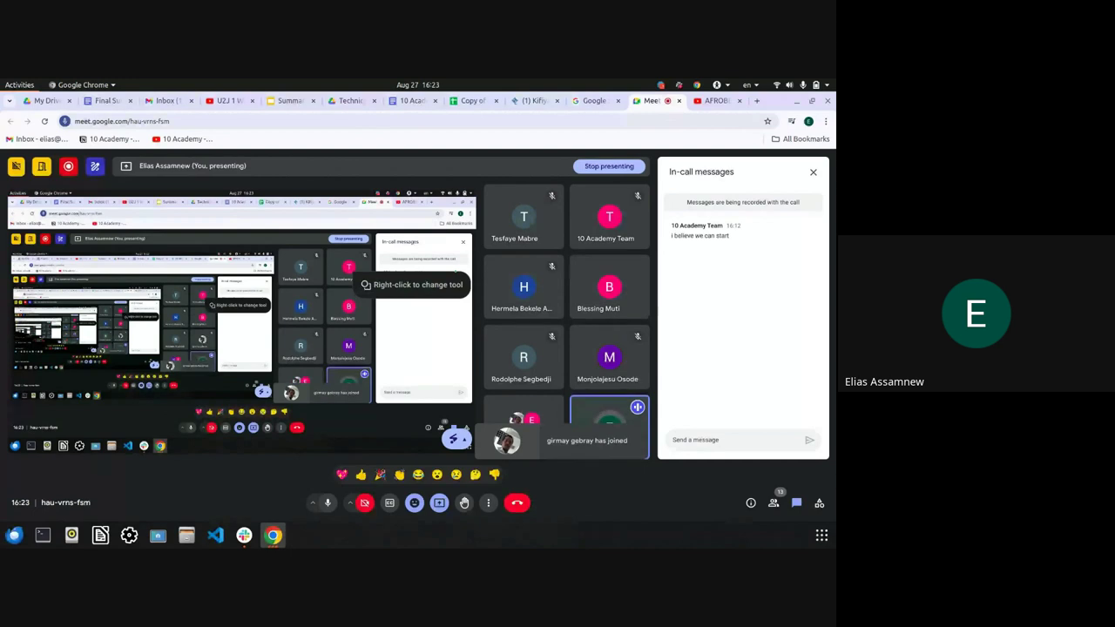
right_click(365, 285)
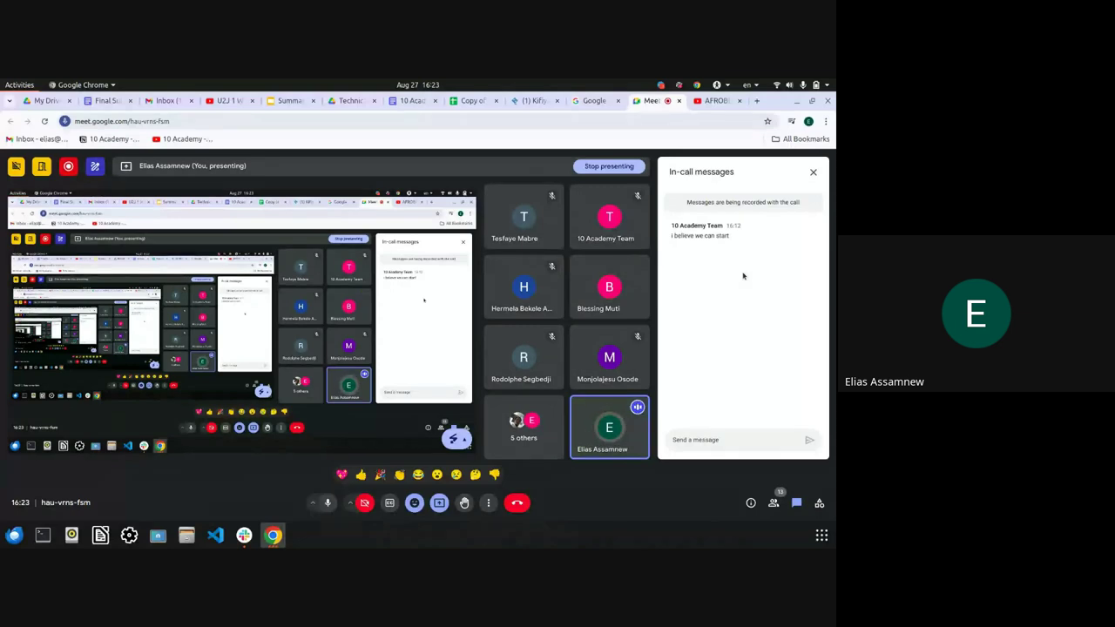
mouse_move(609, 286)
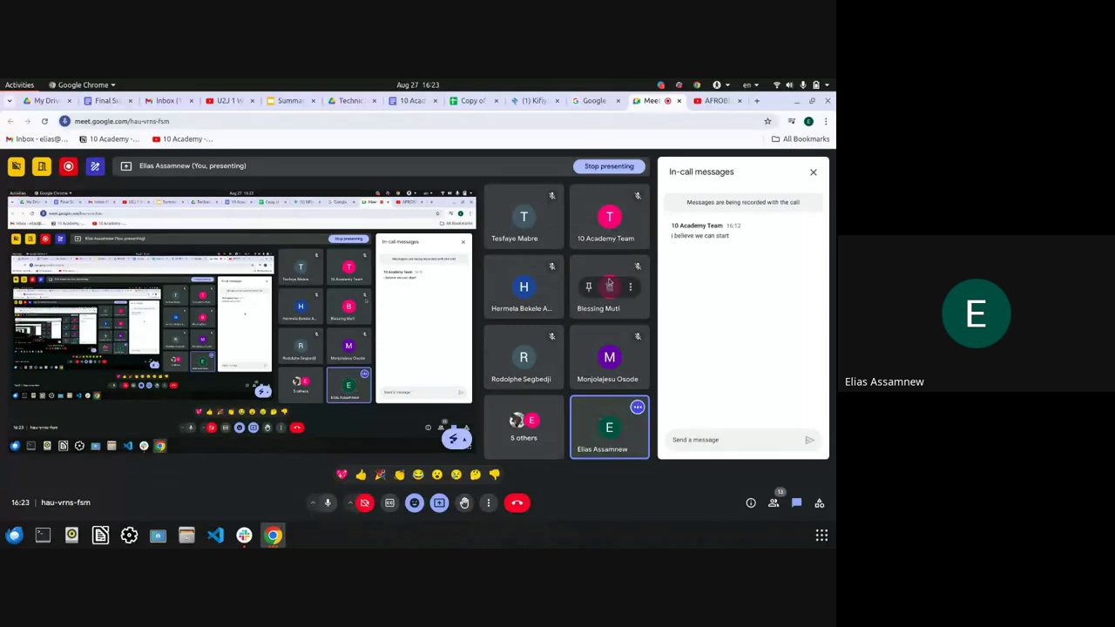
left_click(325, 502)
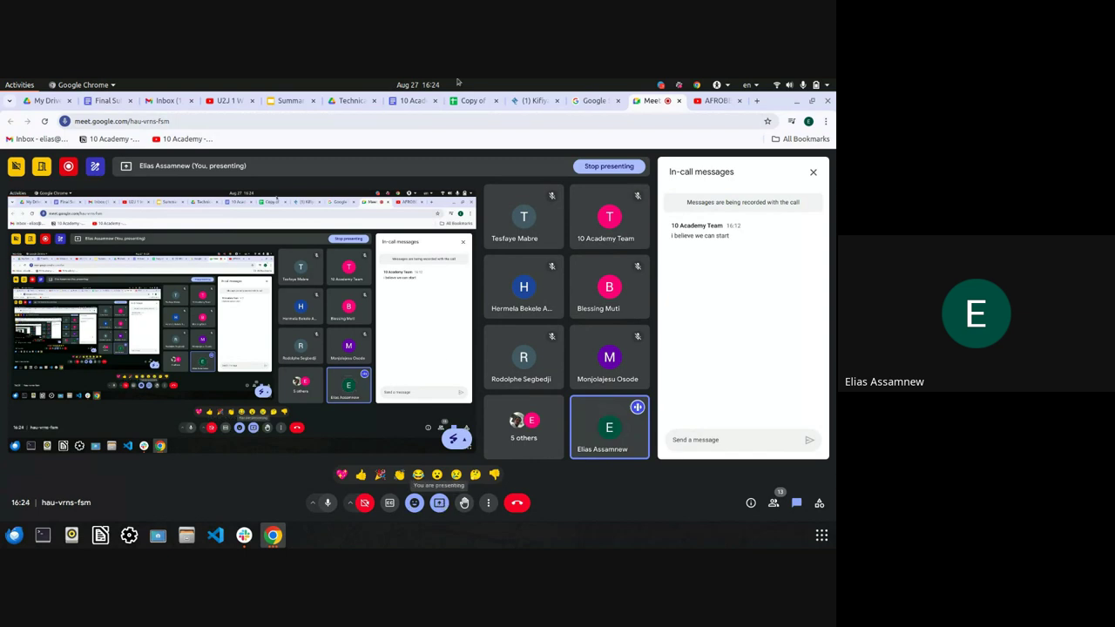
Switch to the Copy of W5 template data spreadsheet and examine the monthly income, expenses and summary rows on the 2025 sheet
left_click(454, 104)
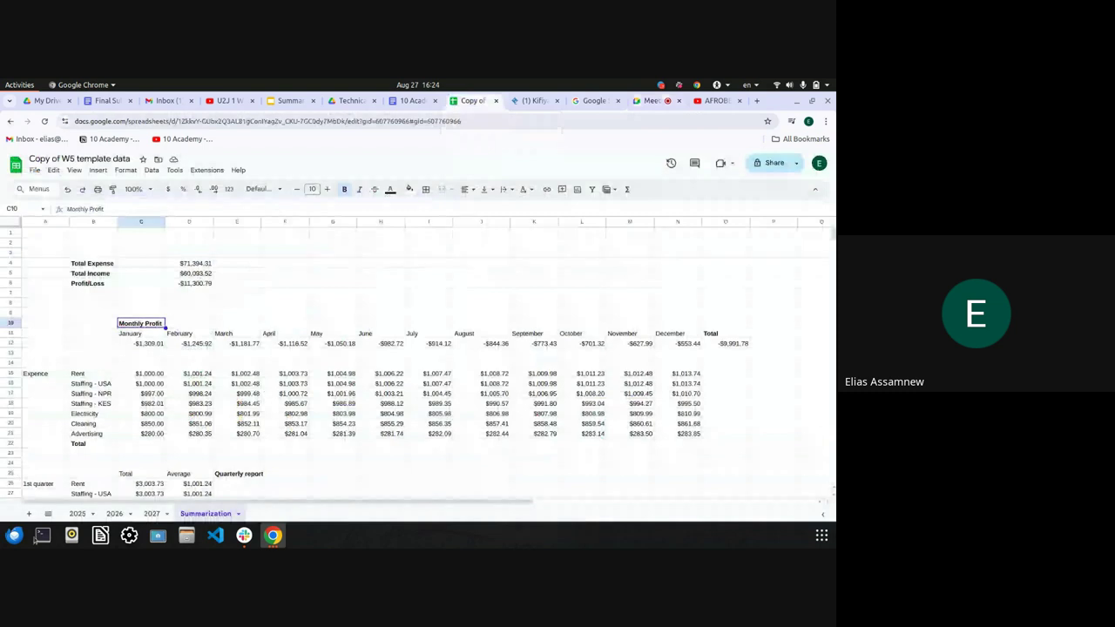
left_click(73, 514)
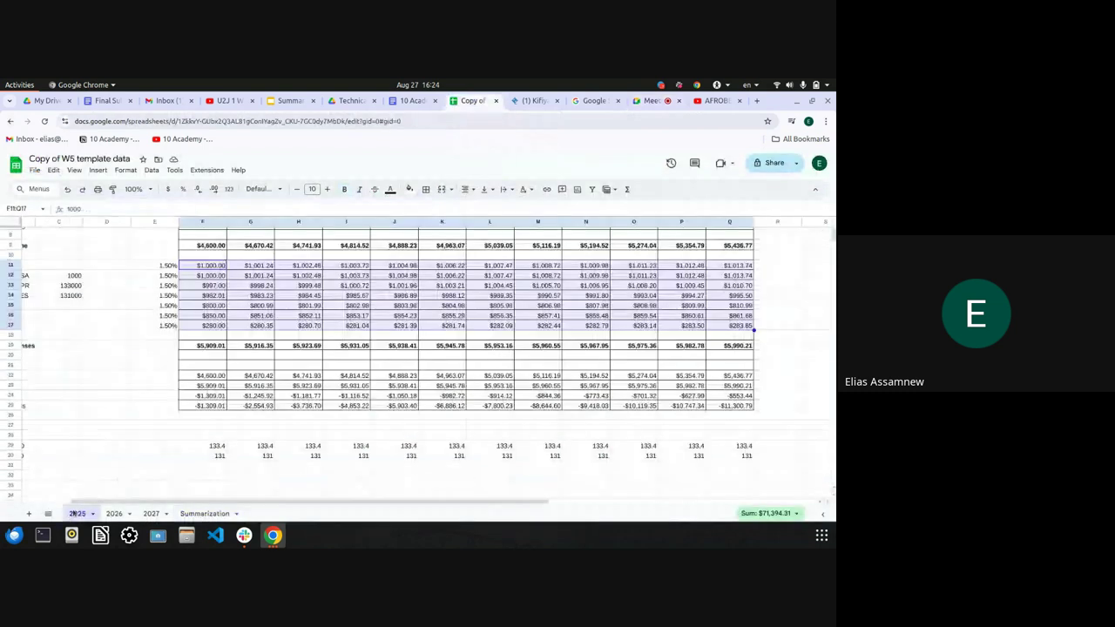
scroll(158, 459, "up", 5)
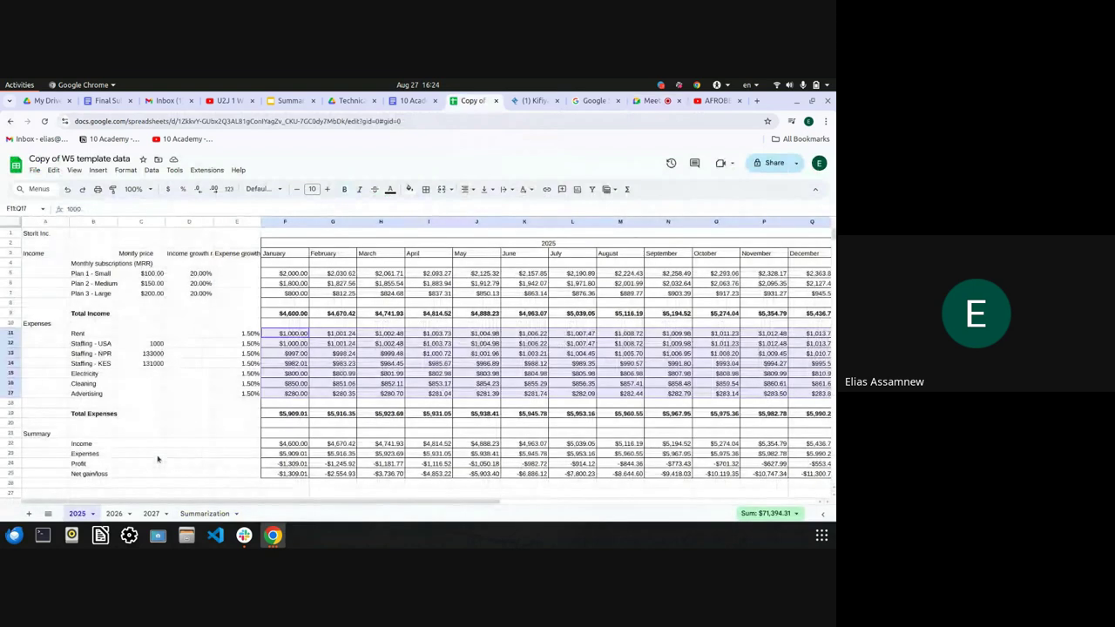
scroll(158, 459, "right", 2)
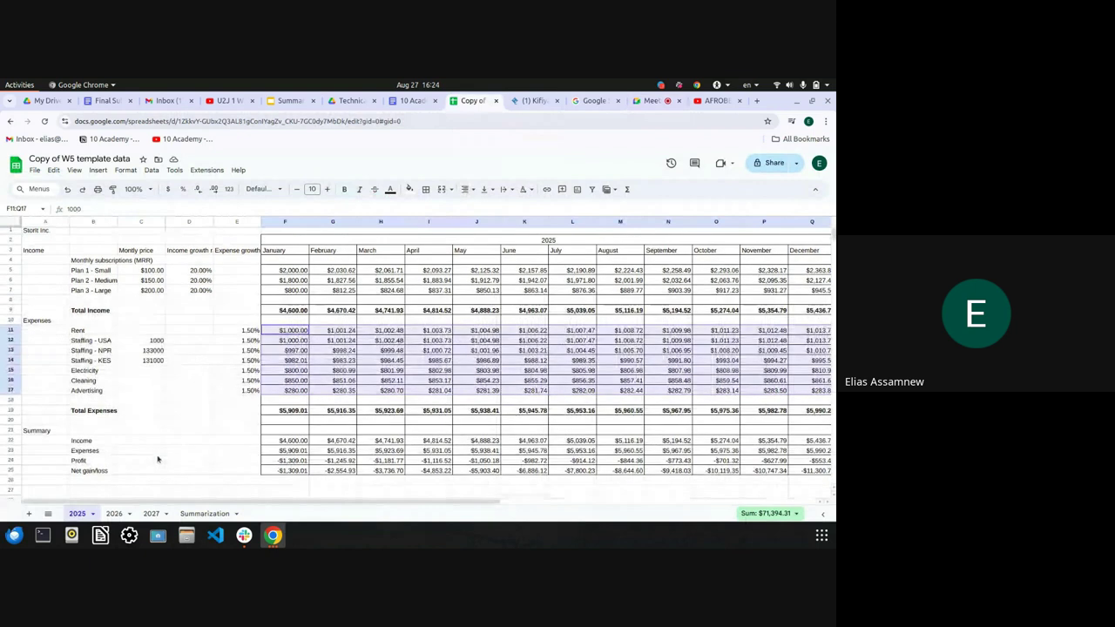
scroll(158, 459, "left", 2)
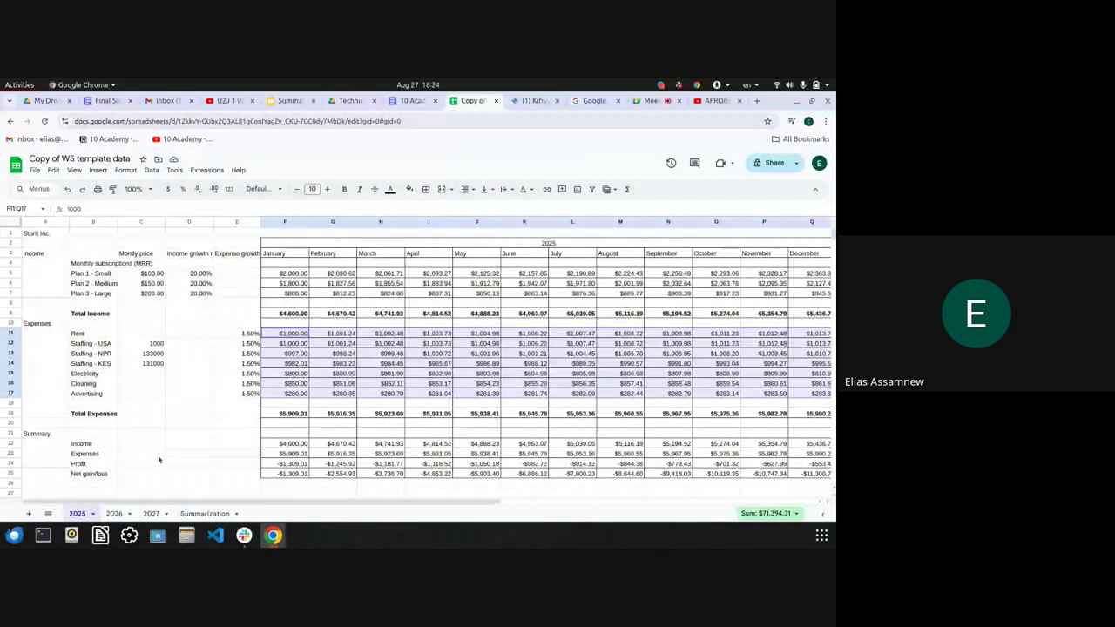
scroll(158, 459, "down", 1)
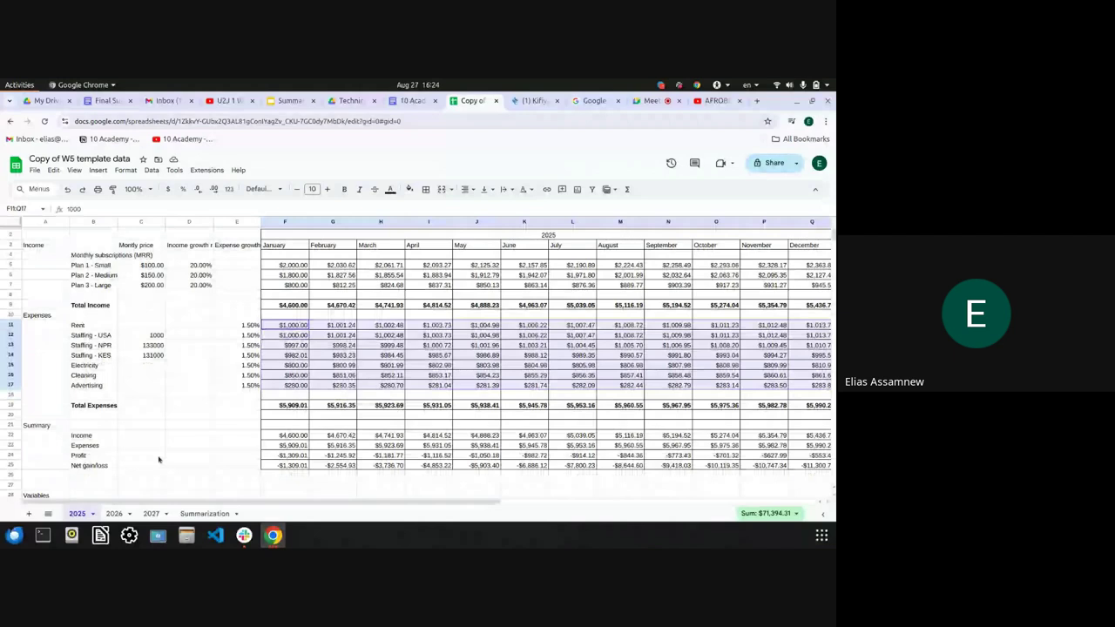
scroll(150, 455, "right", 3)
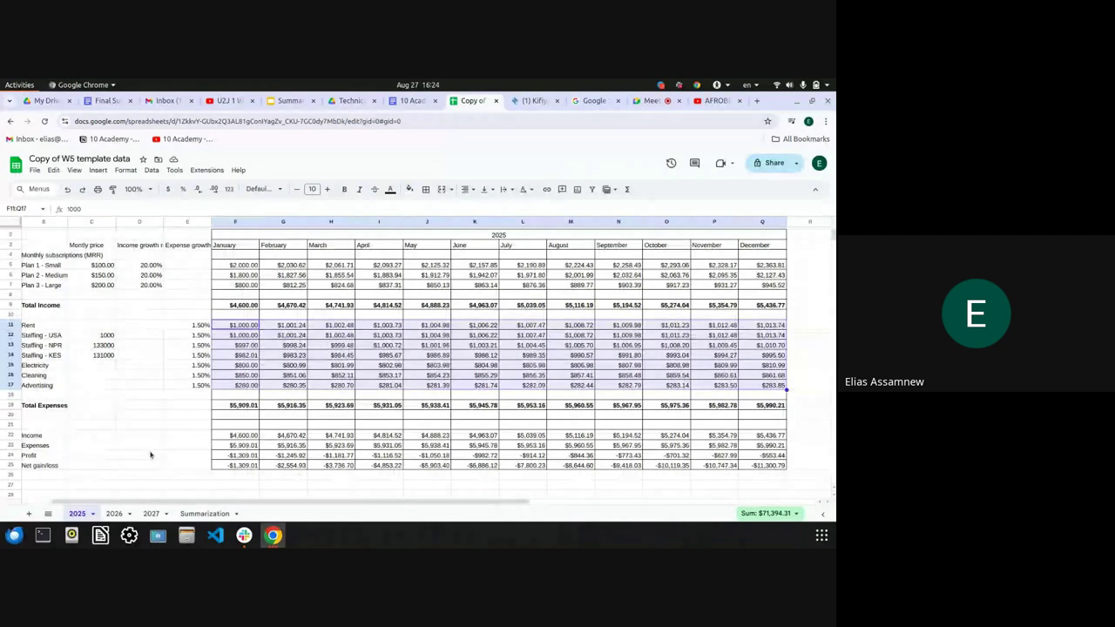
scroll(150, 455, "left", 3)
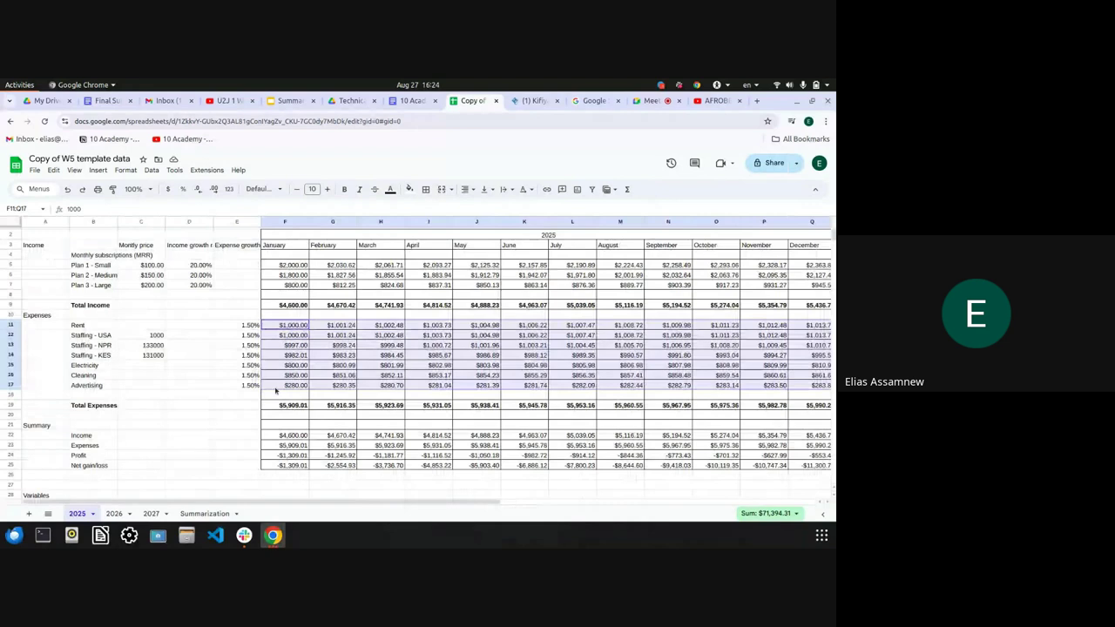
Inspect the January Cleaning expense in F16 and the growth formula behind the February Advertising expense in G17
left_click(283, 375)
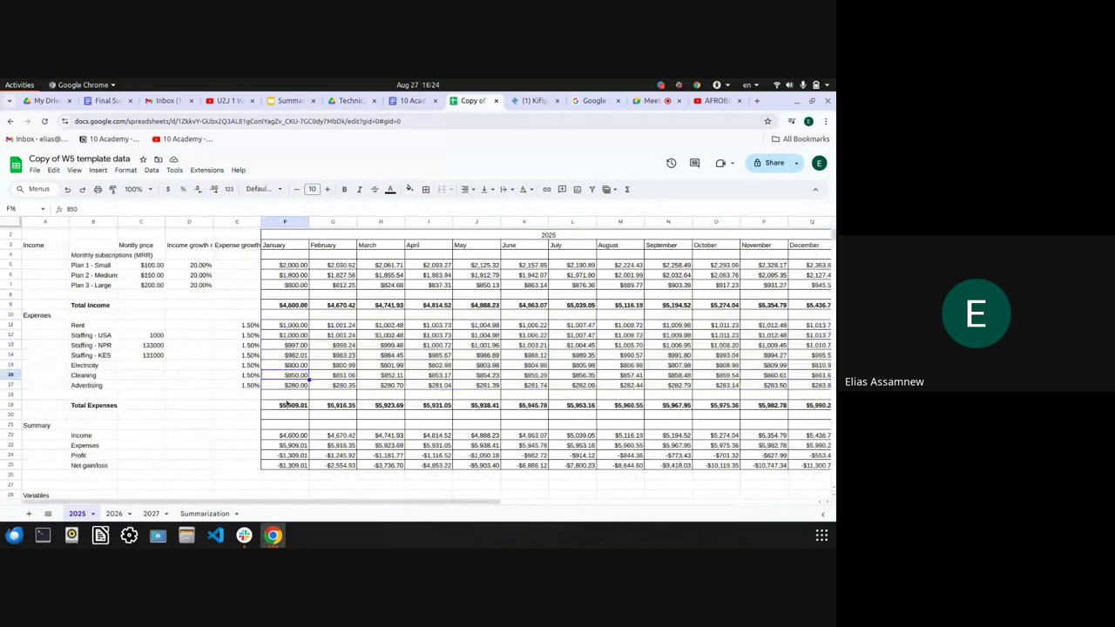
double_click(342, 386)
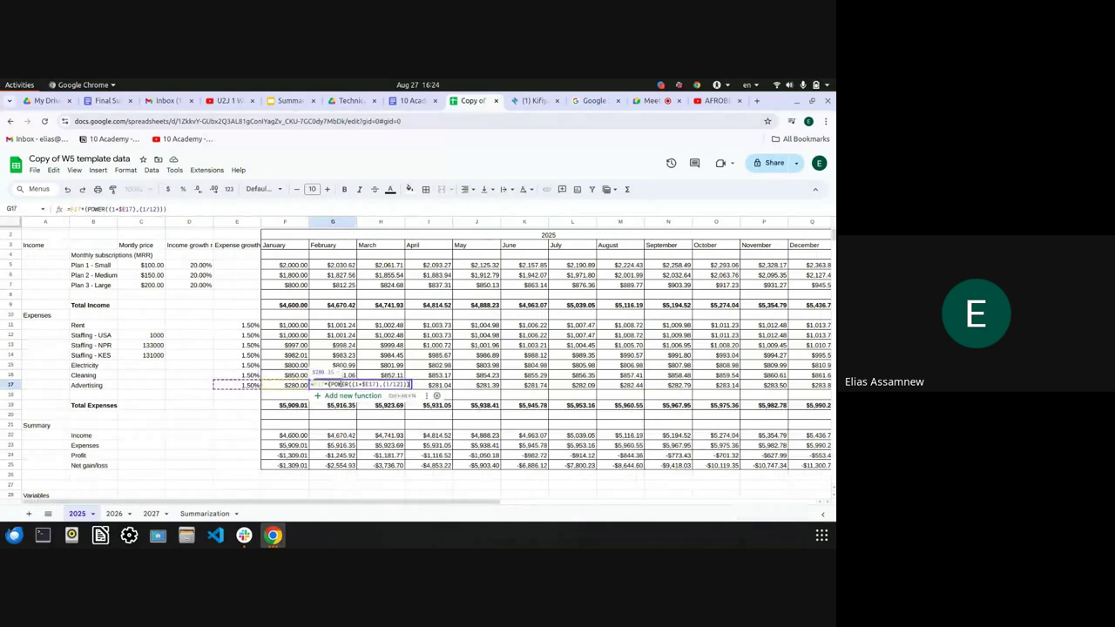
left_click(236, 425)
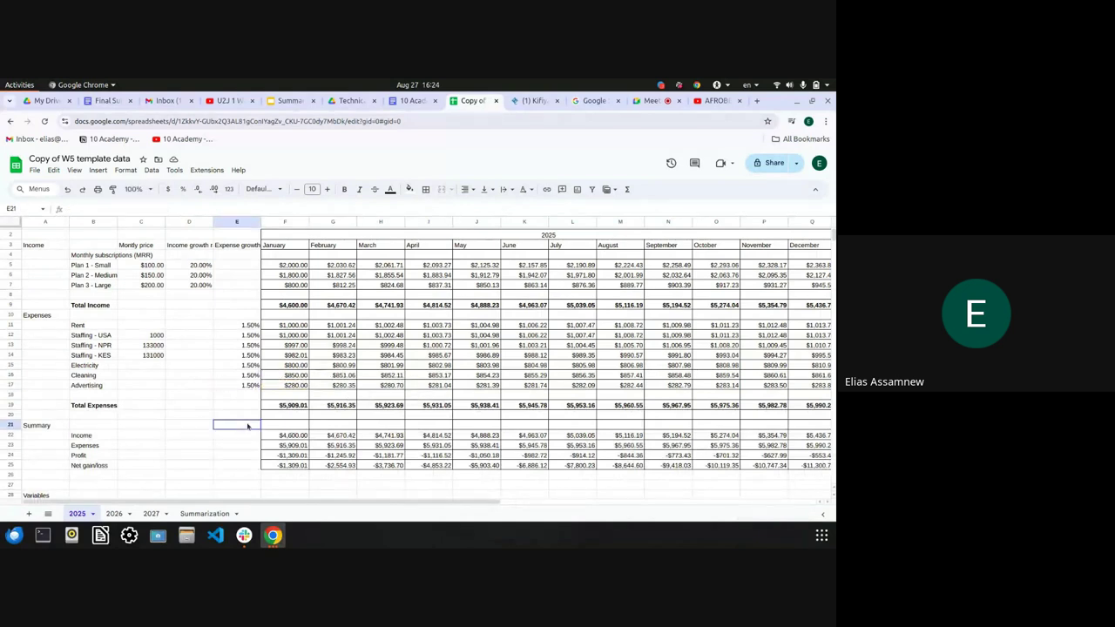
left_click(320, 388)
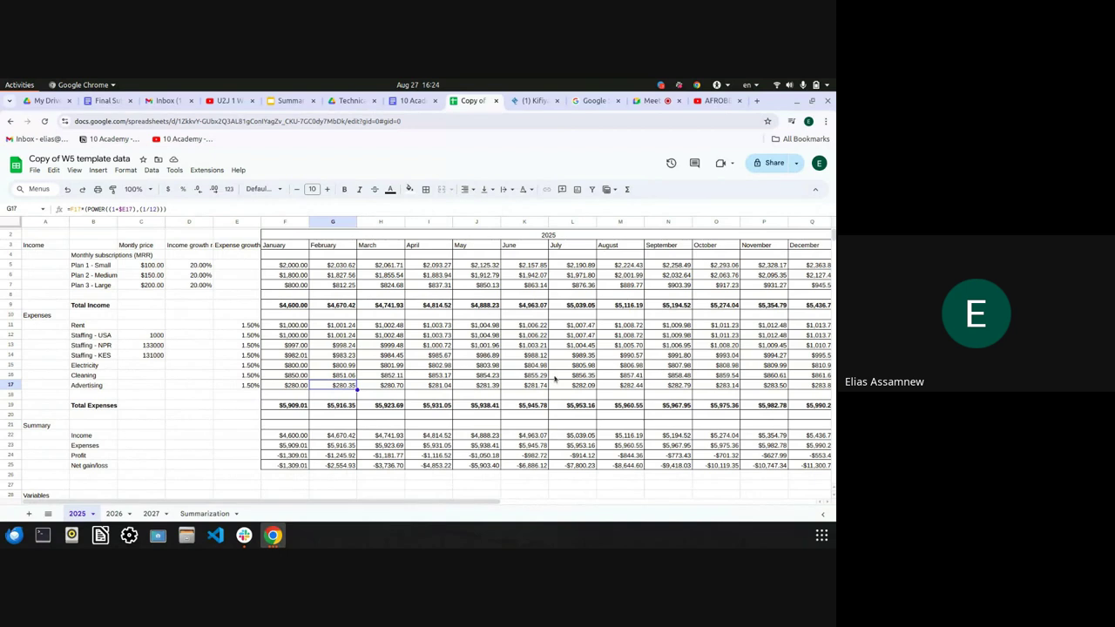
Review the 2025 sheet's monthly columns through December, then open the Summarization sheet
scroll(555, 378, "right", 4)
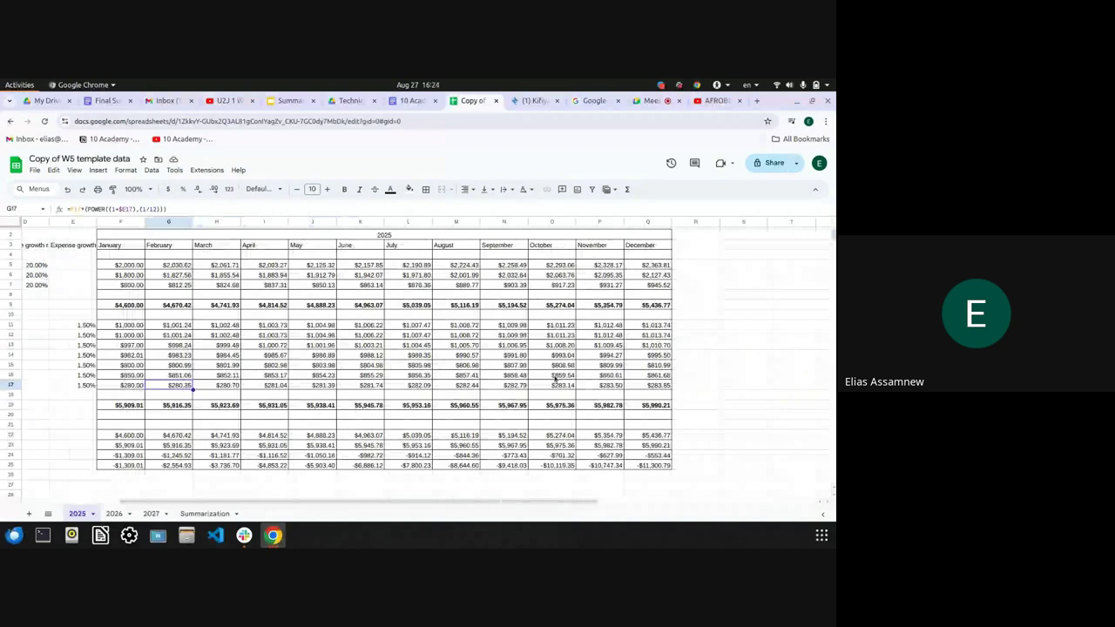
scroll(554, 378, "left", 1)
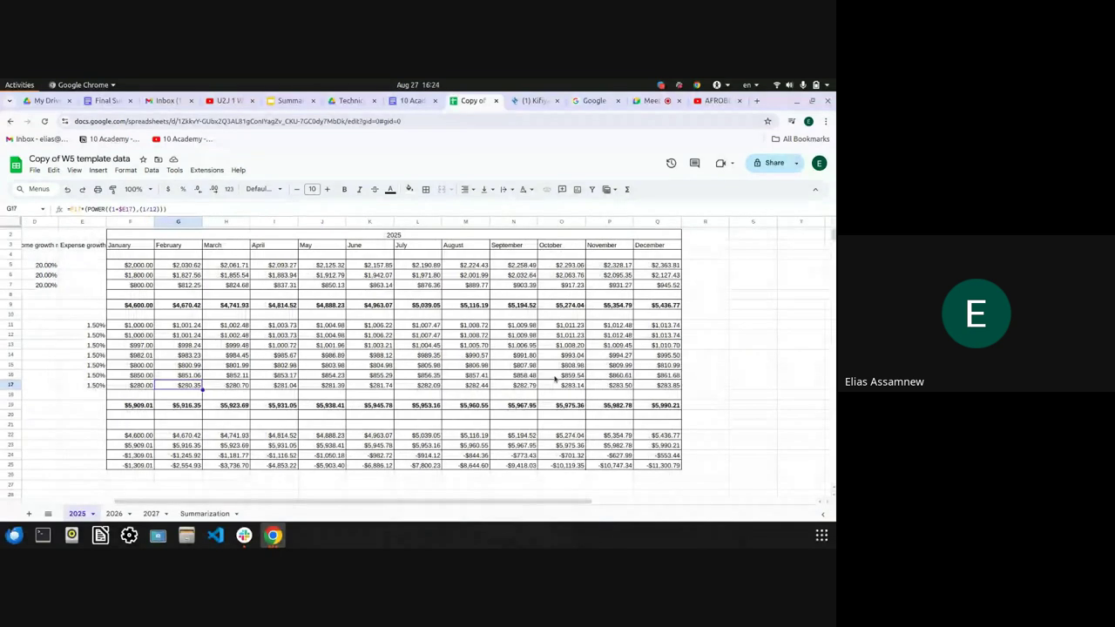
scroll(554, 378, "left", 4)
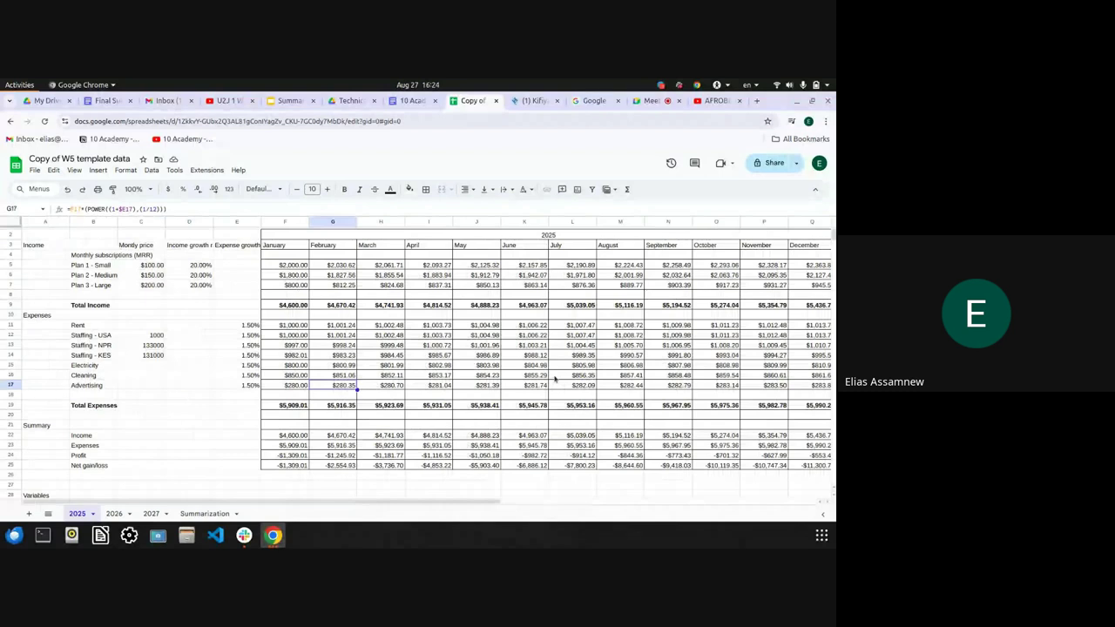
left_click(200, 514)
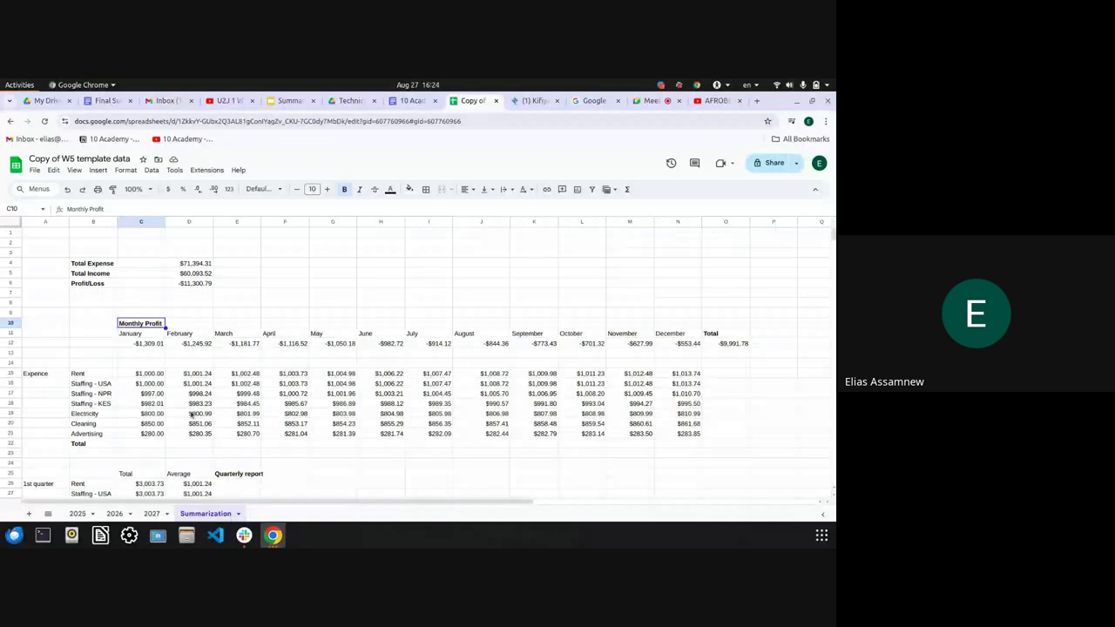
Compare the Summarization sheet's Total Expense, Total Income and Profit/Loss rows with the 2025 sheet's monthly columns from January to December
left_click(224, 261)
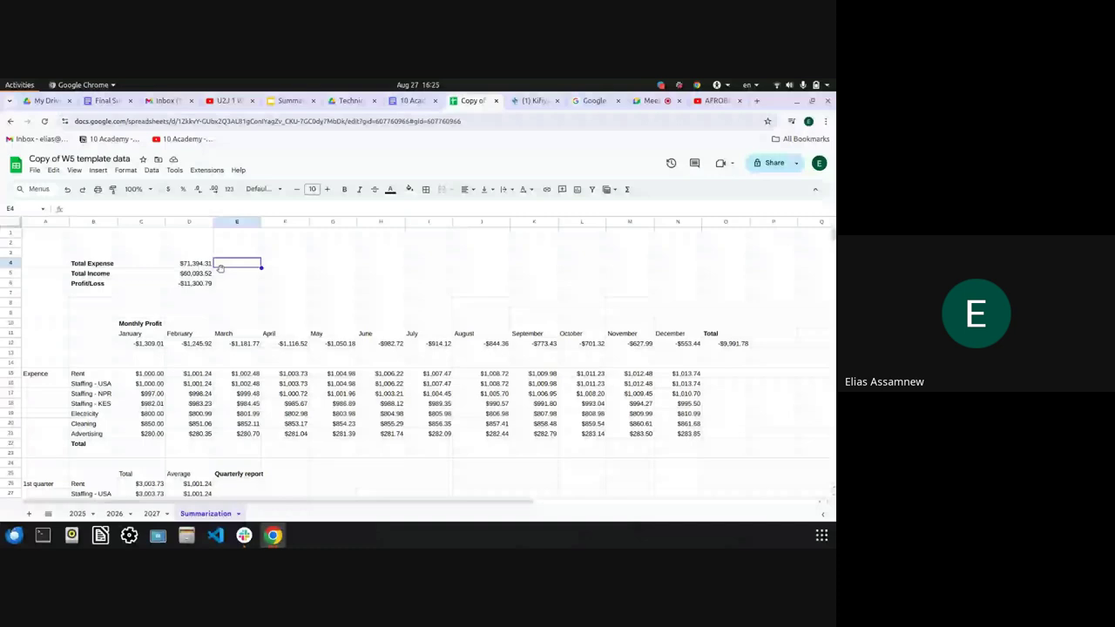
left_click(76, 514)
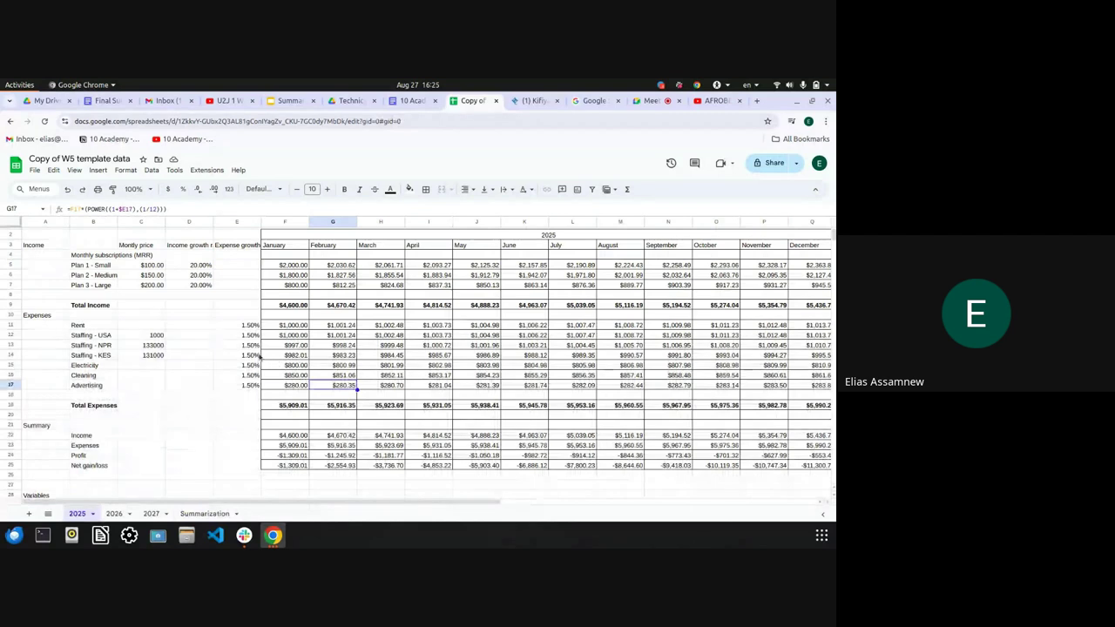
scroll(199, 347, "right", 3)
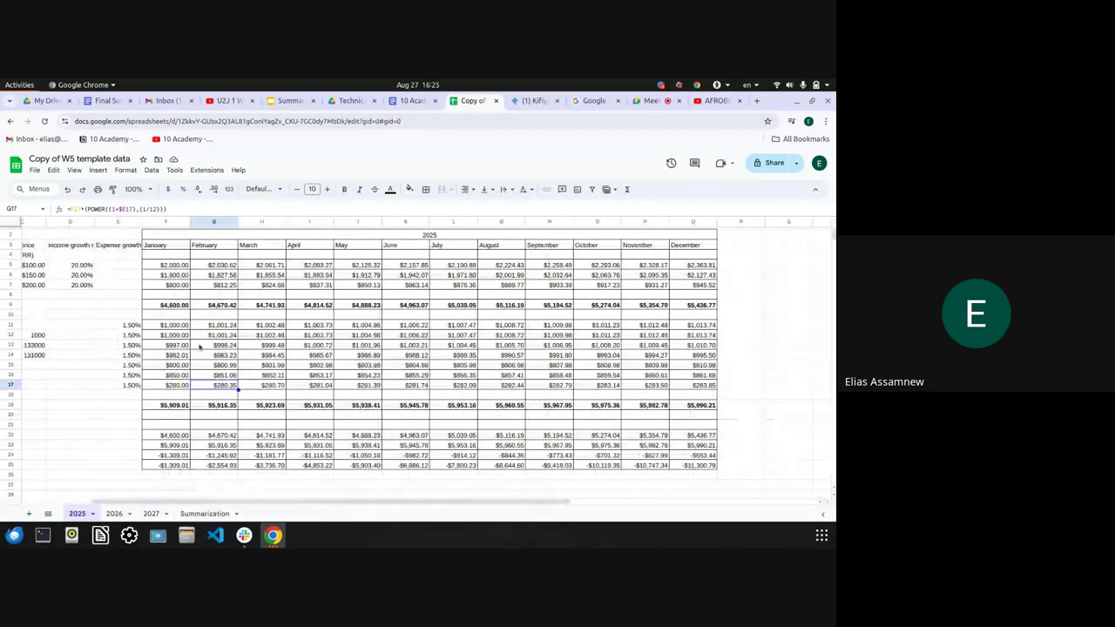
scroll(199, 347, "left", 3)
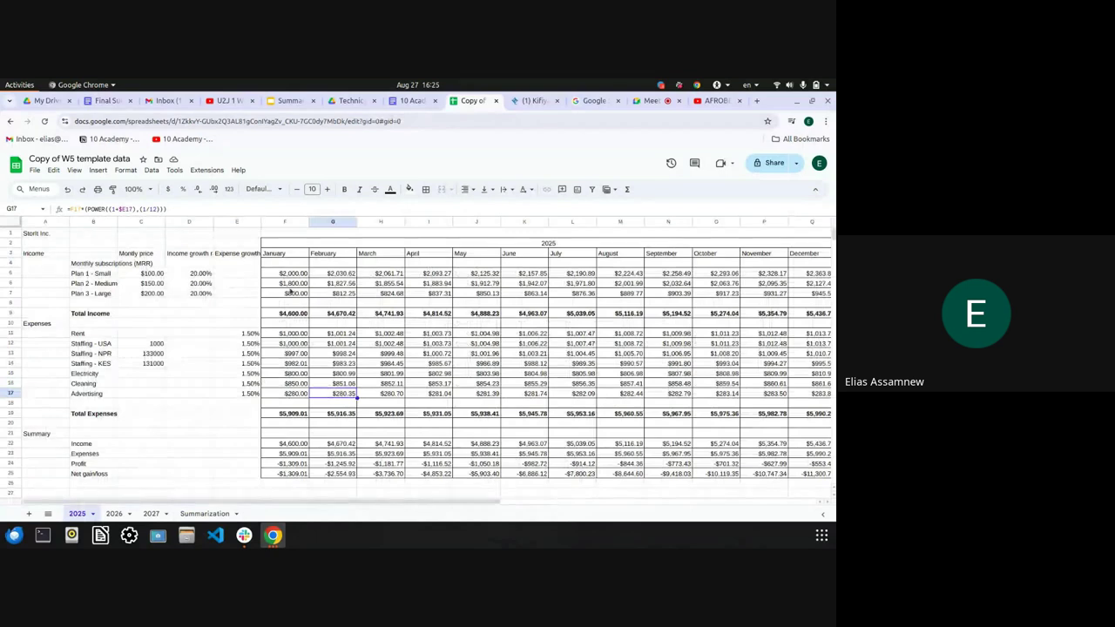
scroll(689, 314, "right", 3)
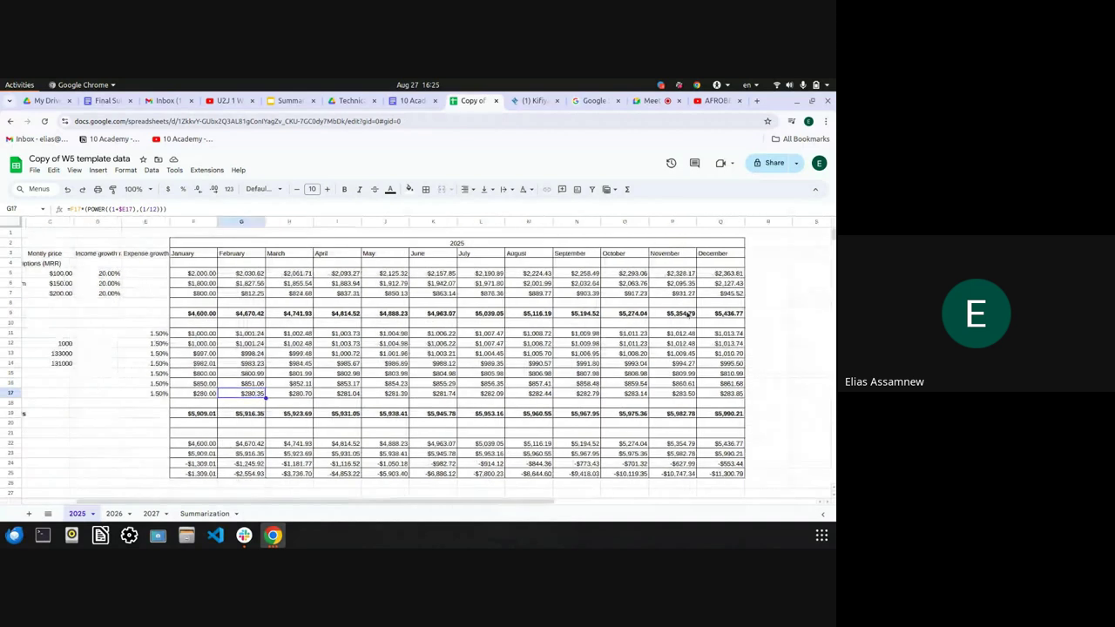
left_click(204, 514)
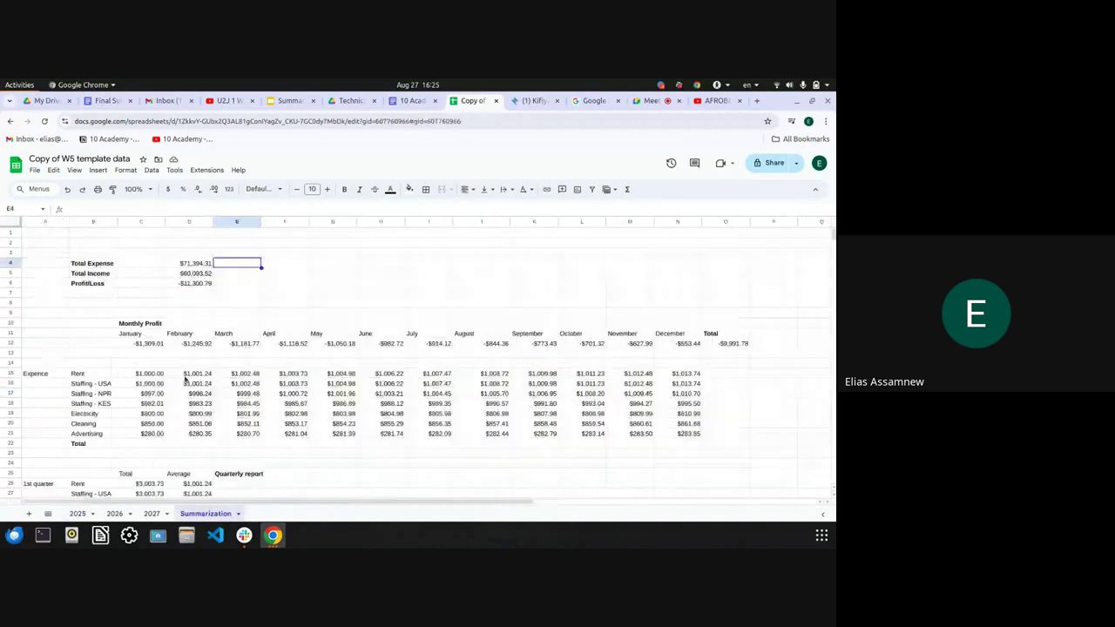
left_click(77, 514)
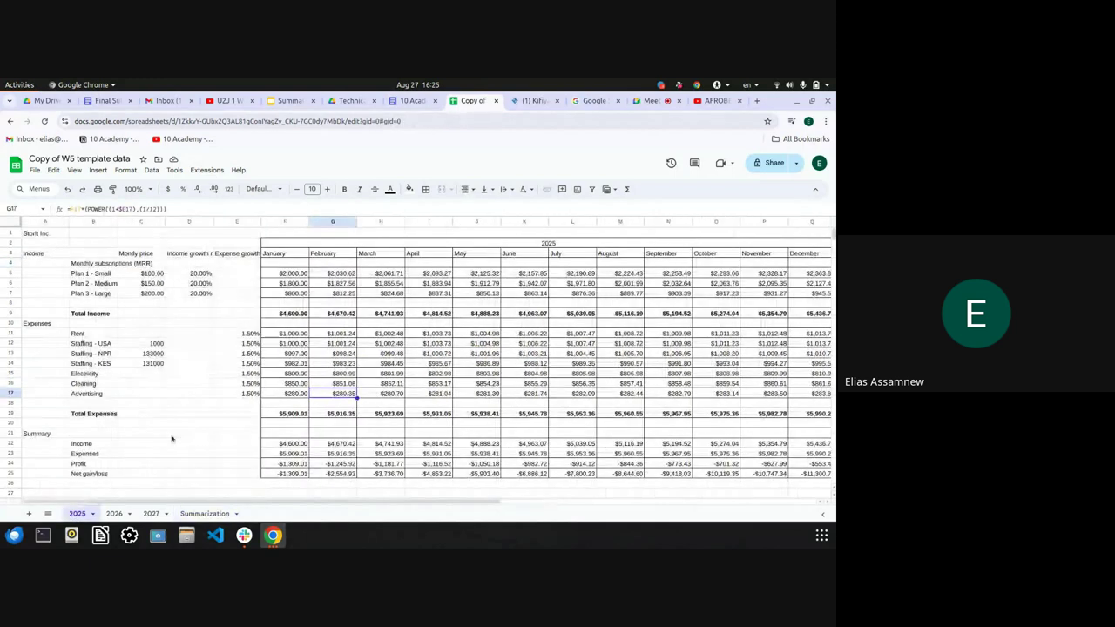
scroll(340, 422, "right", 3)
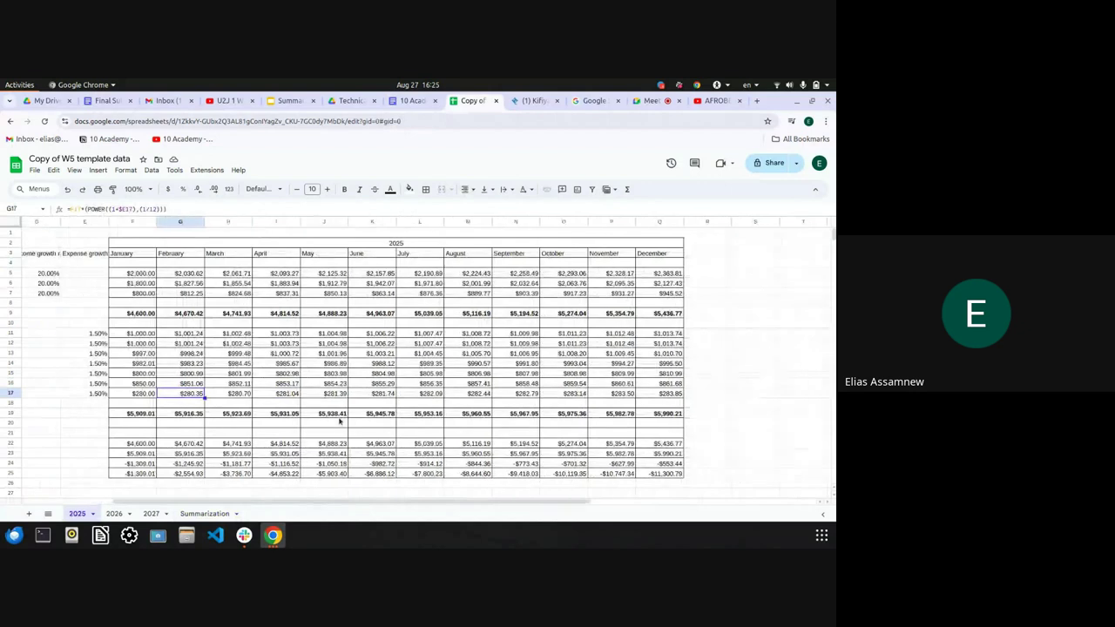
scroll(340, 422, "left", 2)
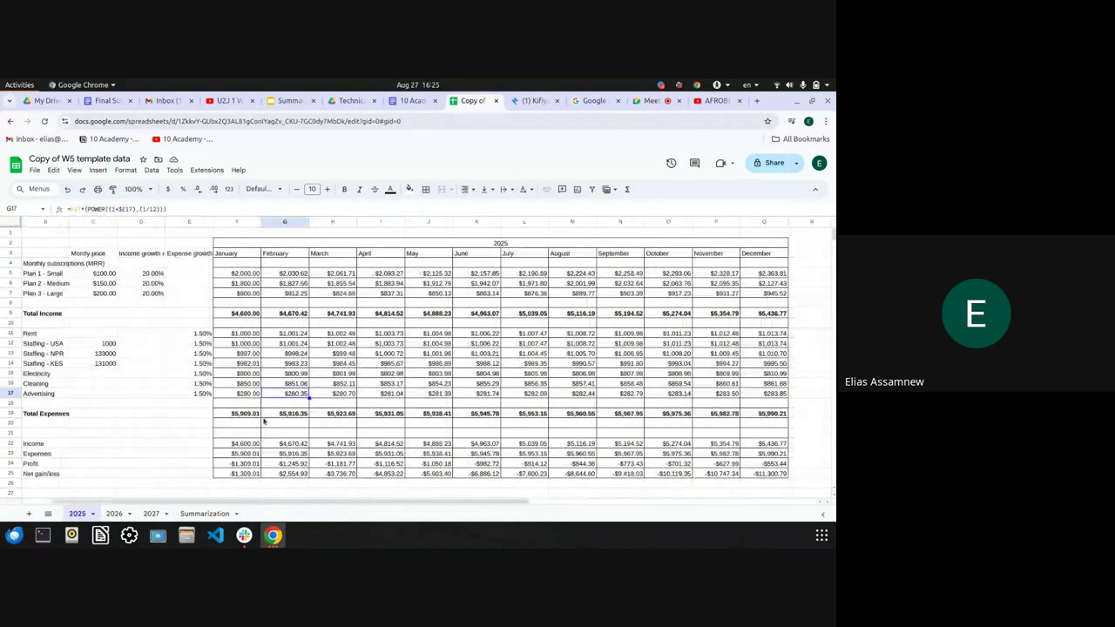
Inspect the monthly Total Expenses row on the 2025 sheet starting at F19, and return to the Summarization sheet
left_click(247, 413)
key("ctrl+Right")
key("Left")
key("ctrl+Left")
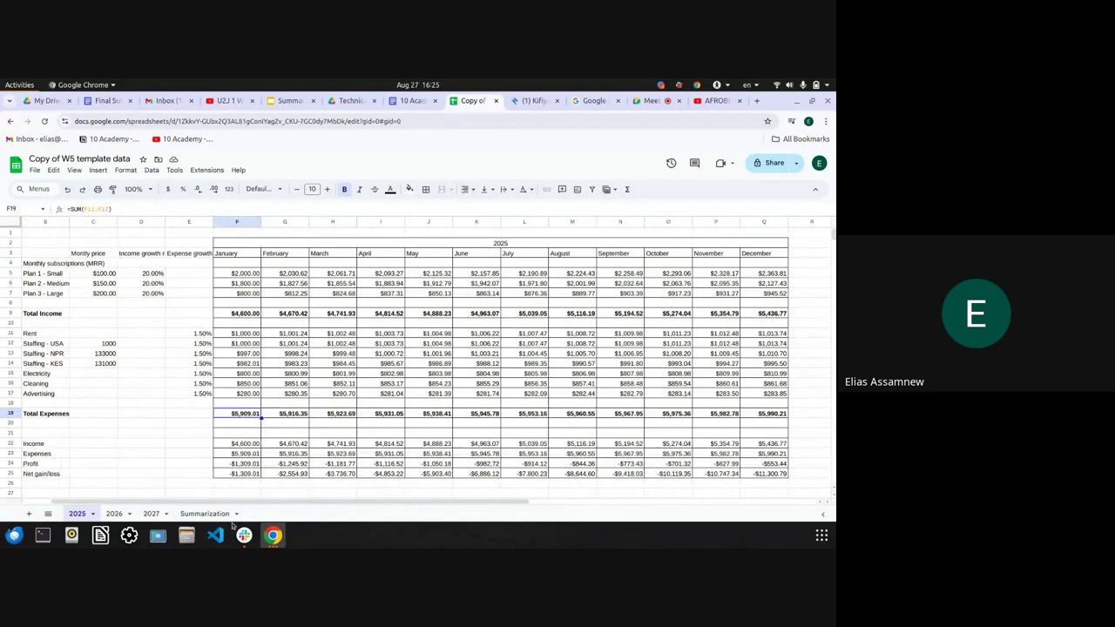
left_click(188, 515)
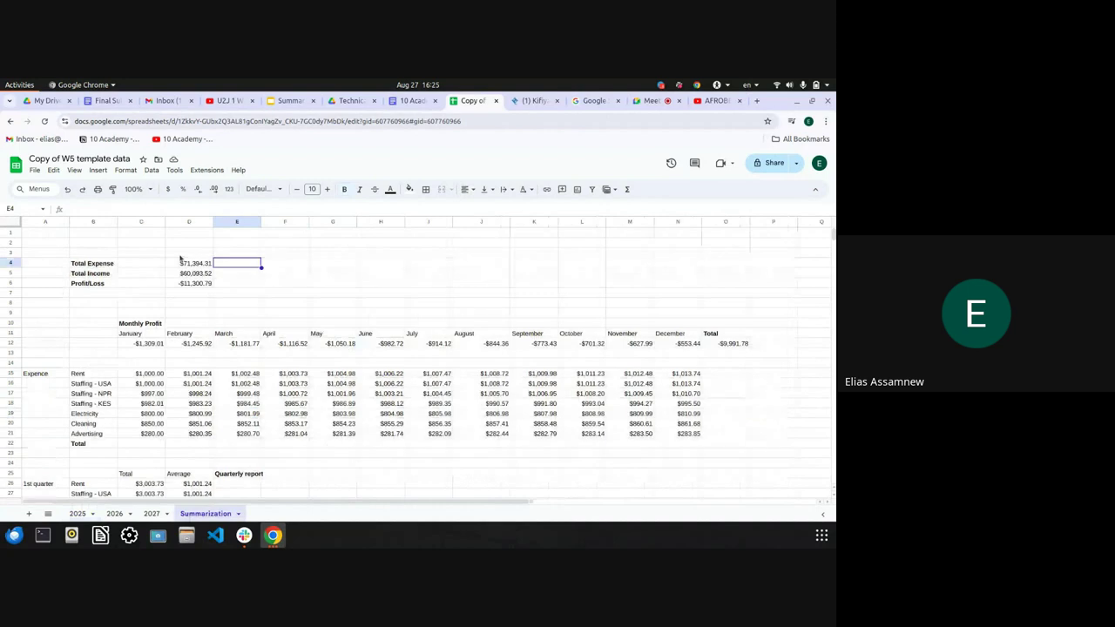
left_click(235, 254)
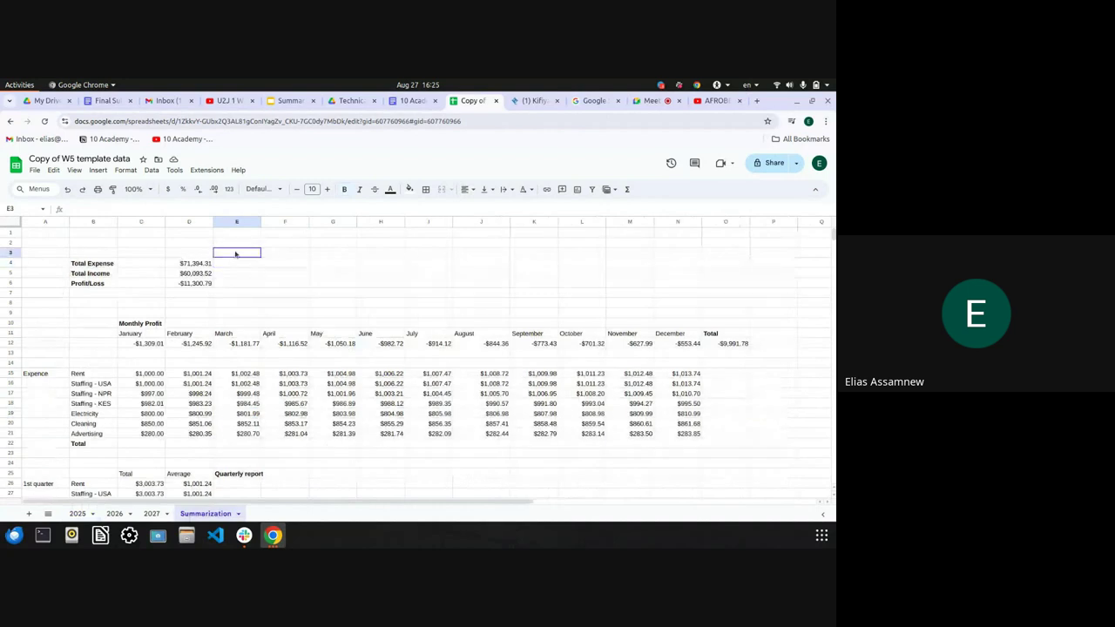
type("T")
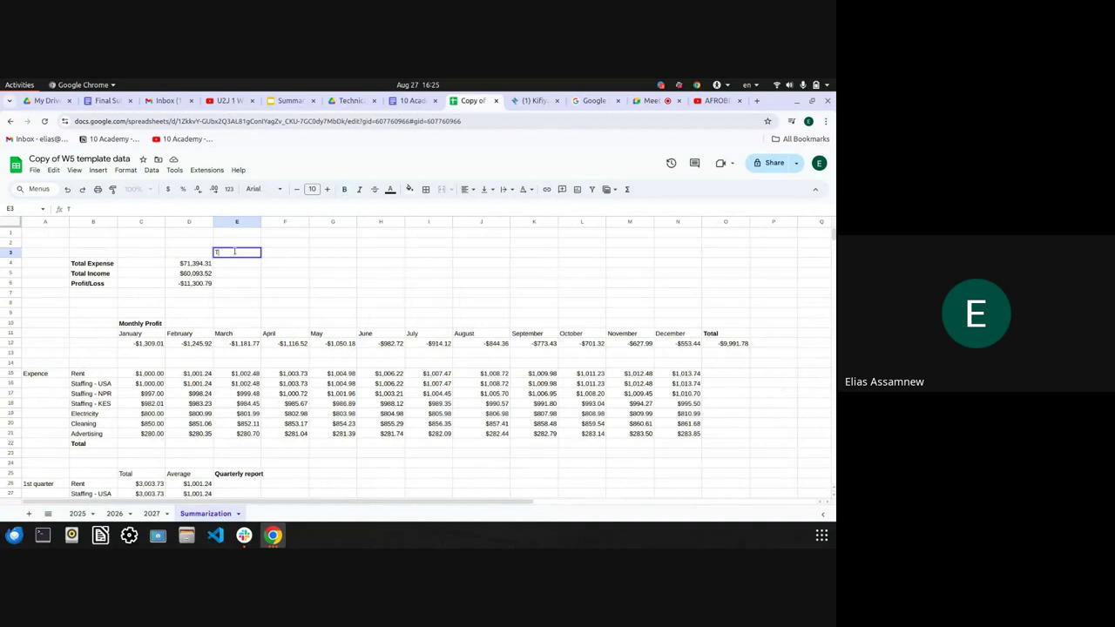
key("Return")
left_click(224, 255)
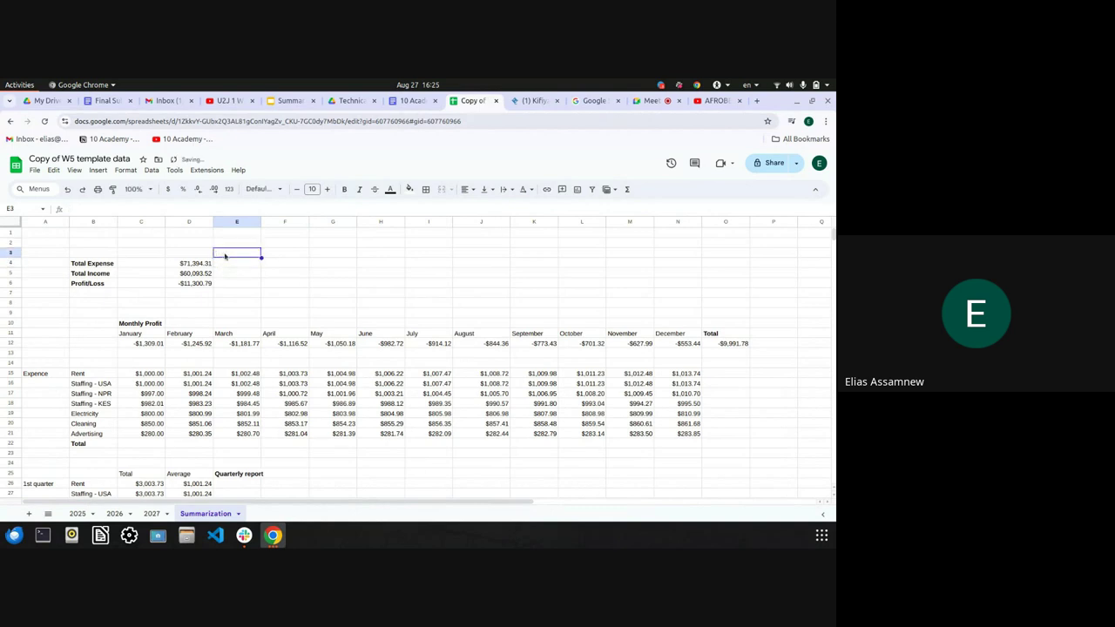
In E4 of the Summarization sheet, enter a SUM formula over the 2025 sheet's January to December Total Expenses, F19:Q19
left_click(225, 262)
type("=$")
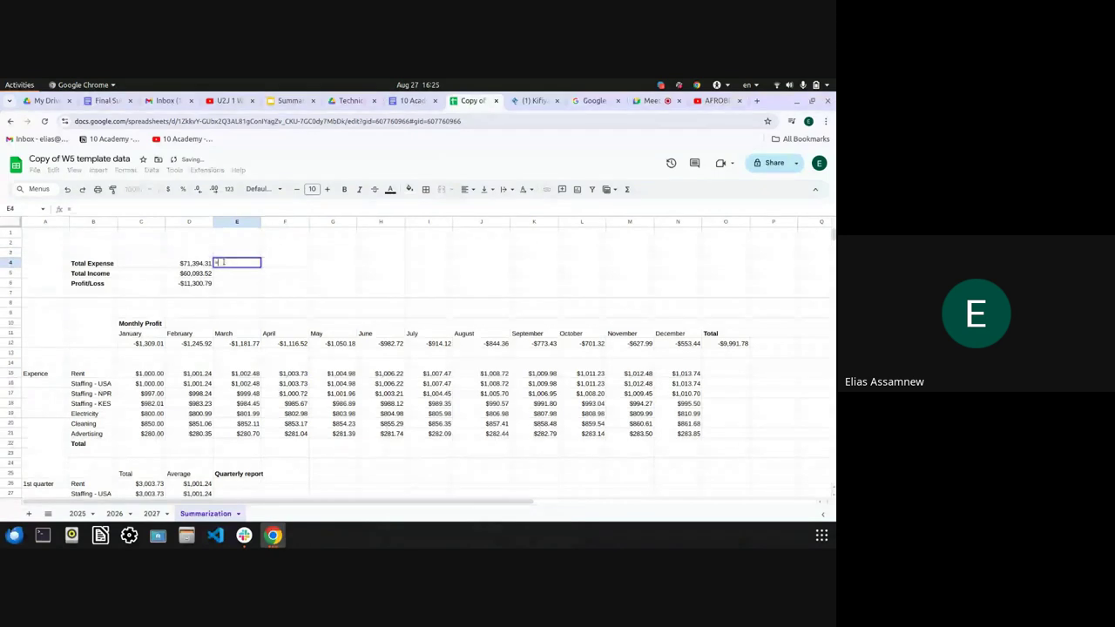
type("um")
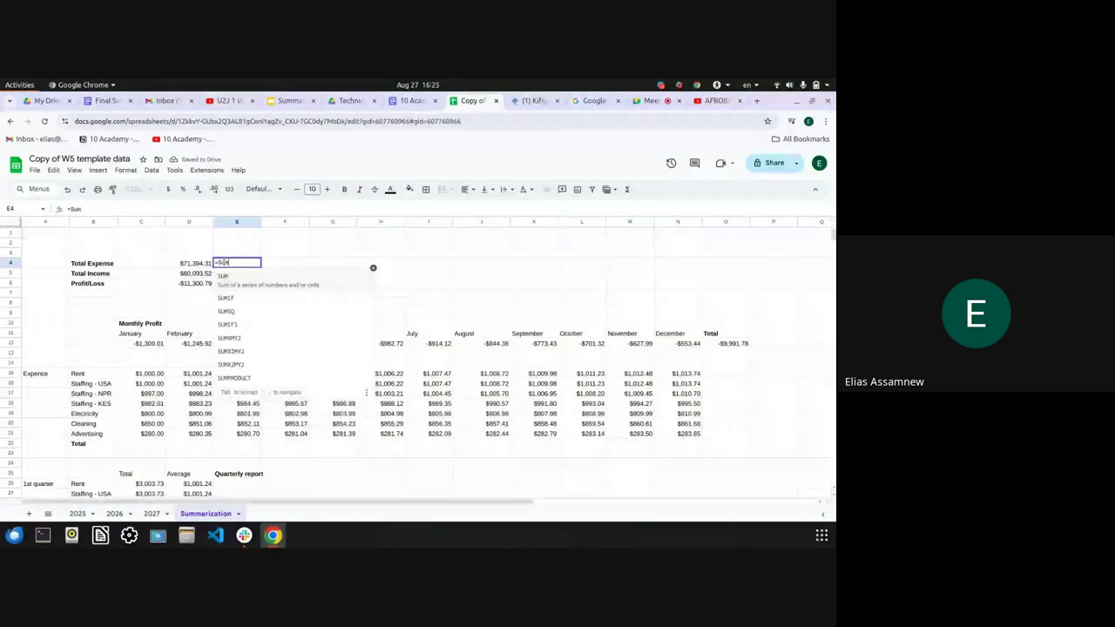
key("BackSpace")
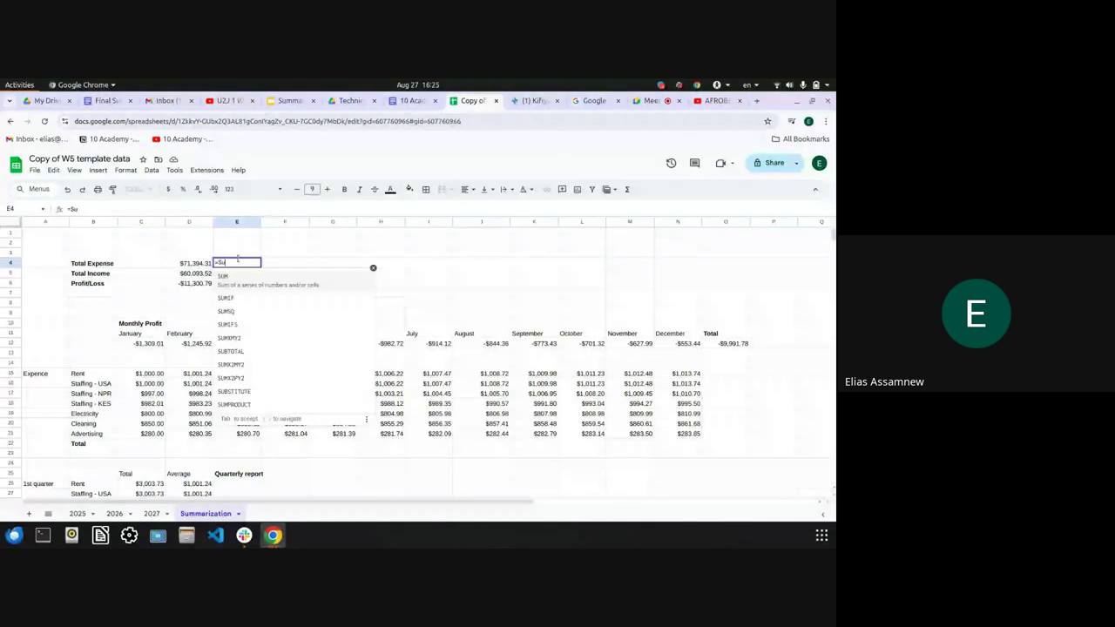
key("BackSpace")
type("UM")
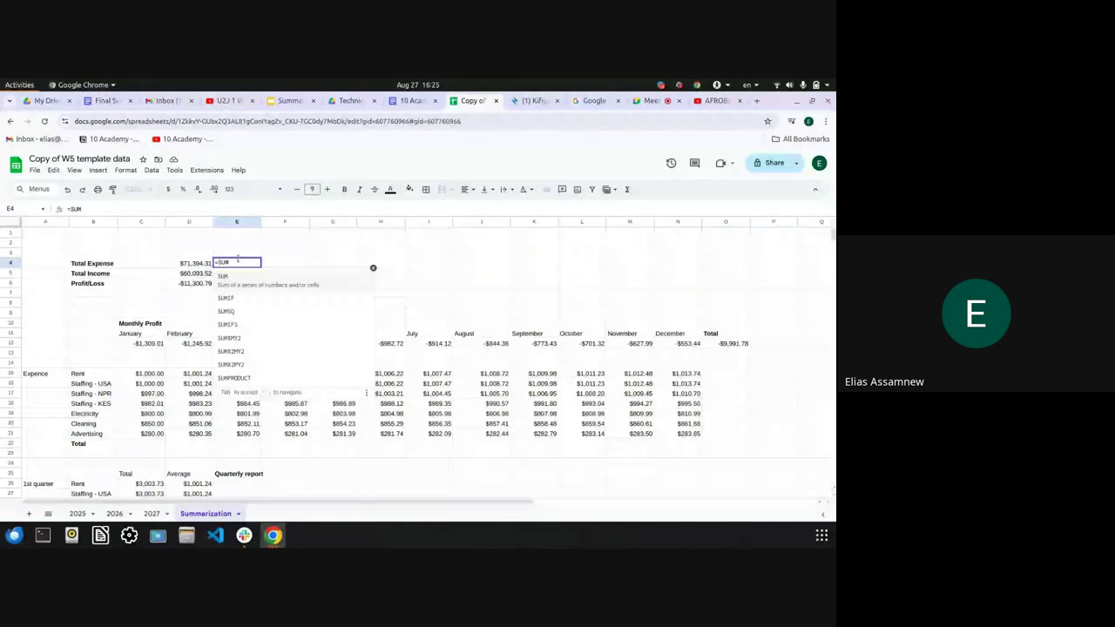
type("(")
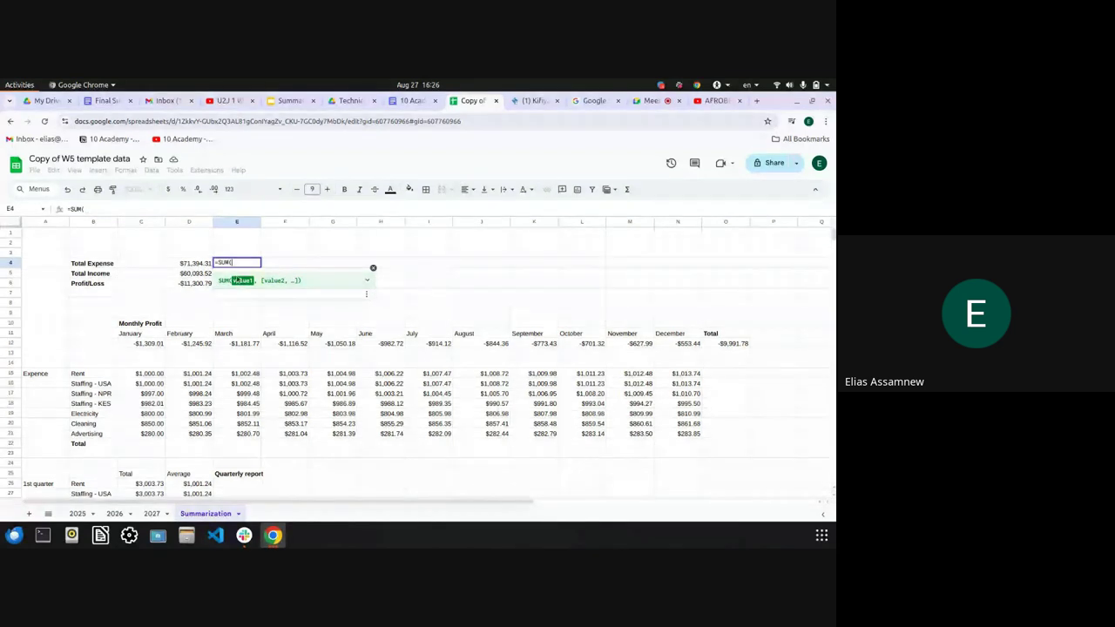
left_click(78, 513)
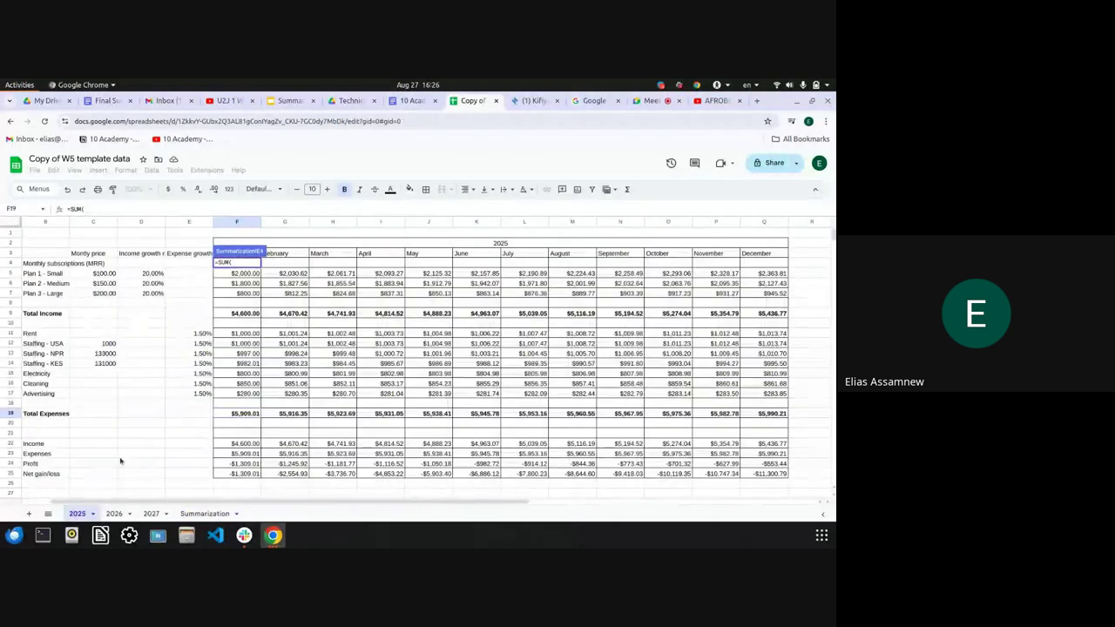
left_click(236, 415)
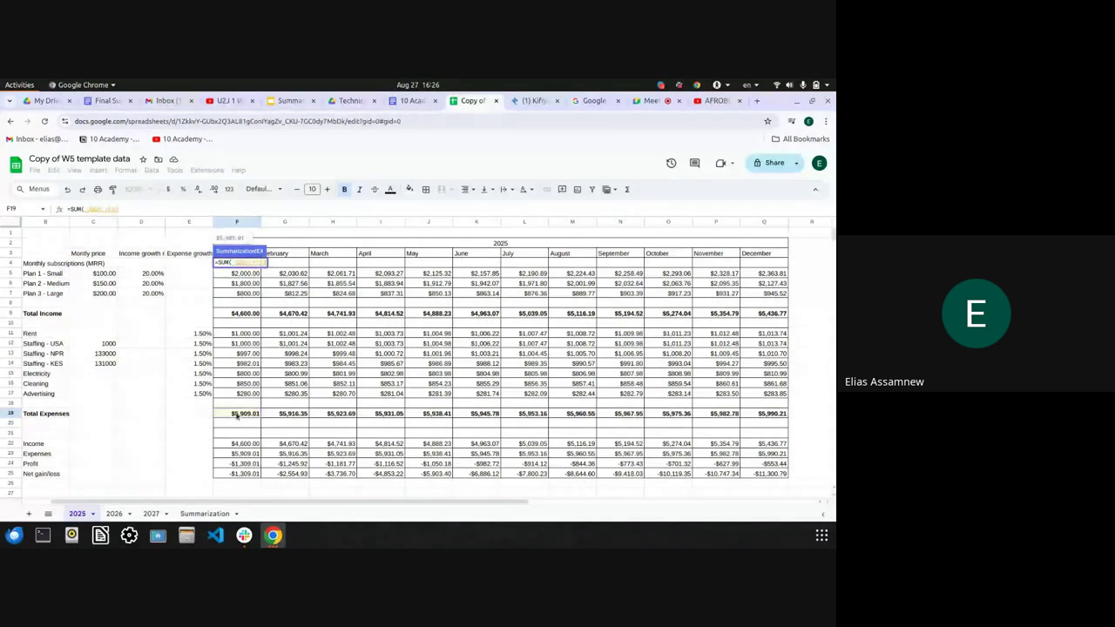
key("shift+Right")
key("shift+Right")
key("shift+Right")
key("shift+Right")
key("shift+Right")
key("shift+Right")
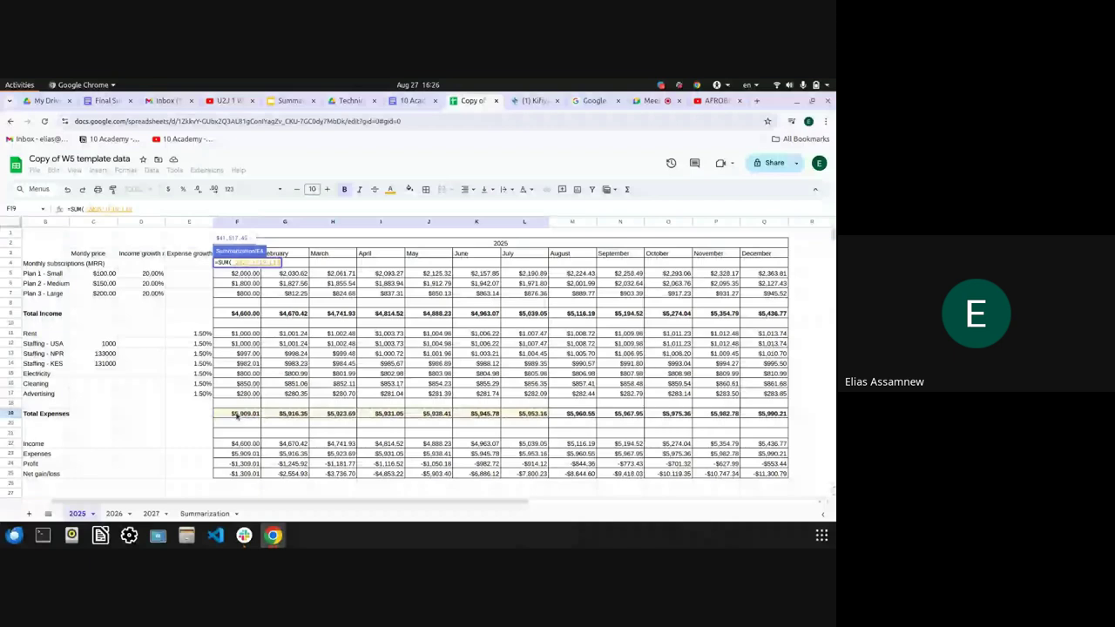
key("shift+Right")
key("shift+Right")
key("shift+Right")
key("shift+Right")
key("shift+Right")
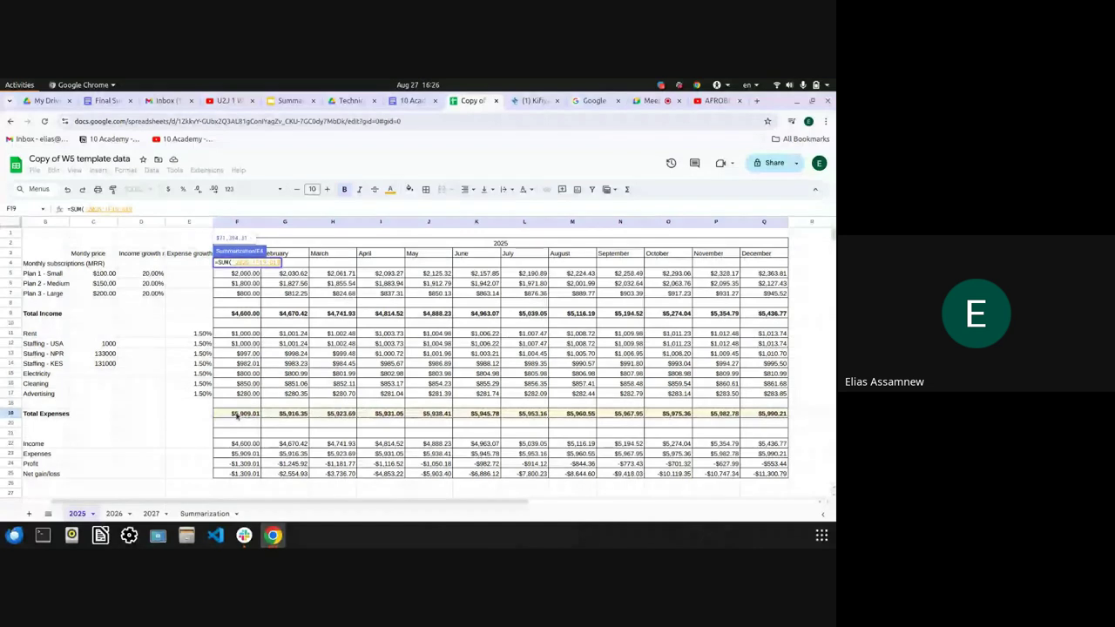
key("Return")
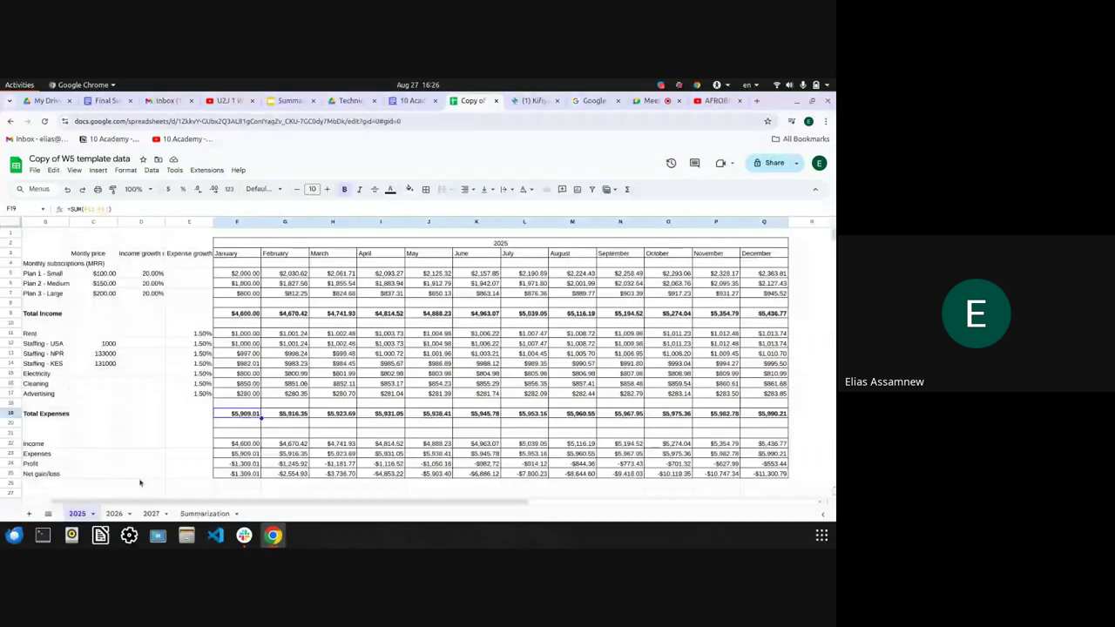
Inspect the January Total Income formula in F9 of the 2025 sheet and the plan amounts in F5:F7 that it adds
scroll(309, 295, "left", 1)
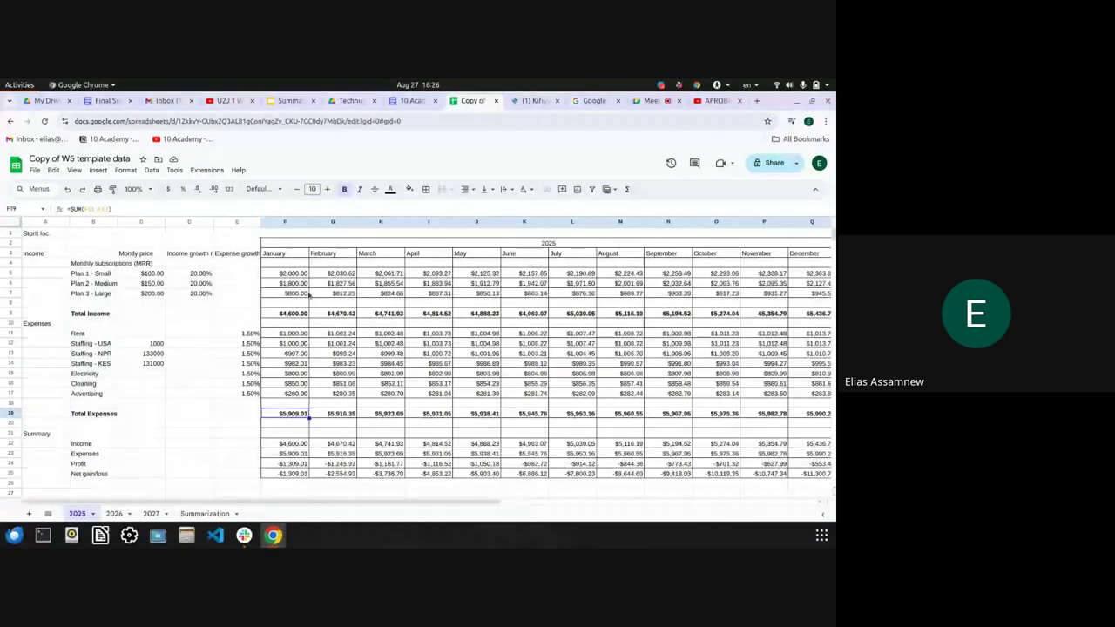
scroll(301, 305, "right", 1)
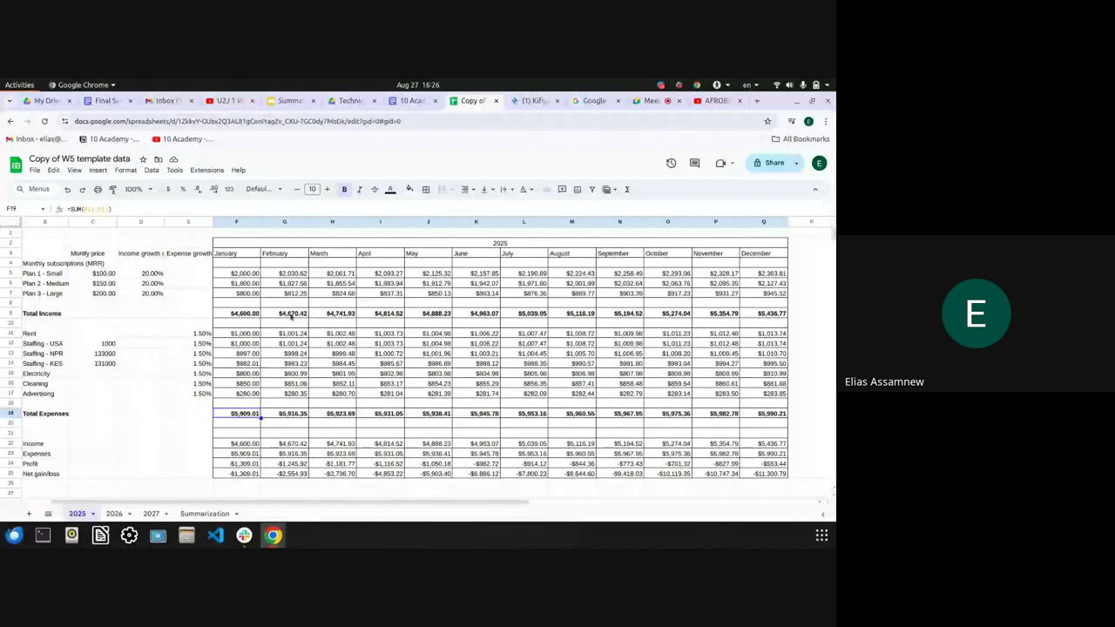
scroll(292, 318, "left", 1)
left_click(282, 313)
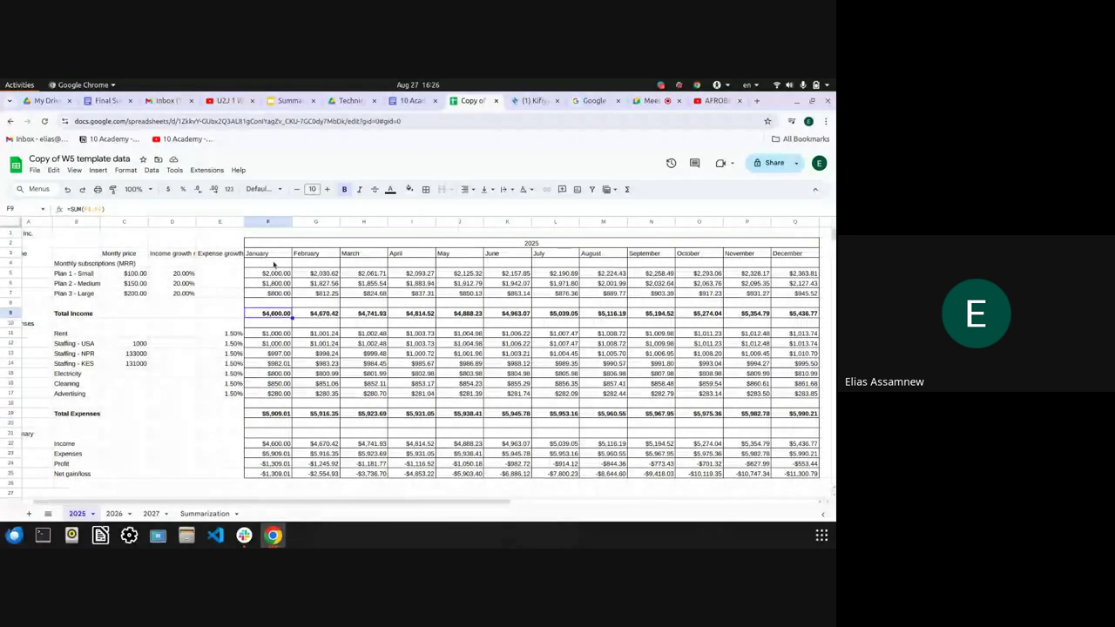
left_click_drag(273, 273, 274, 293)
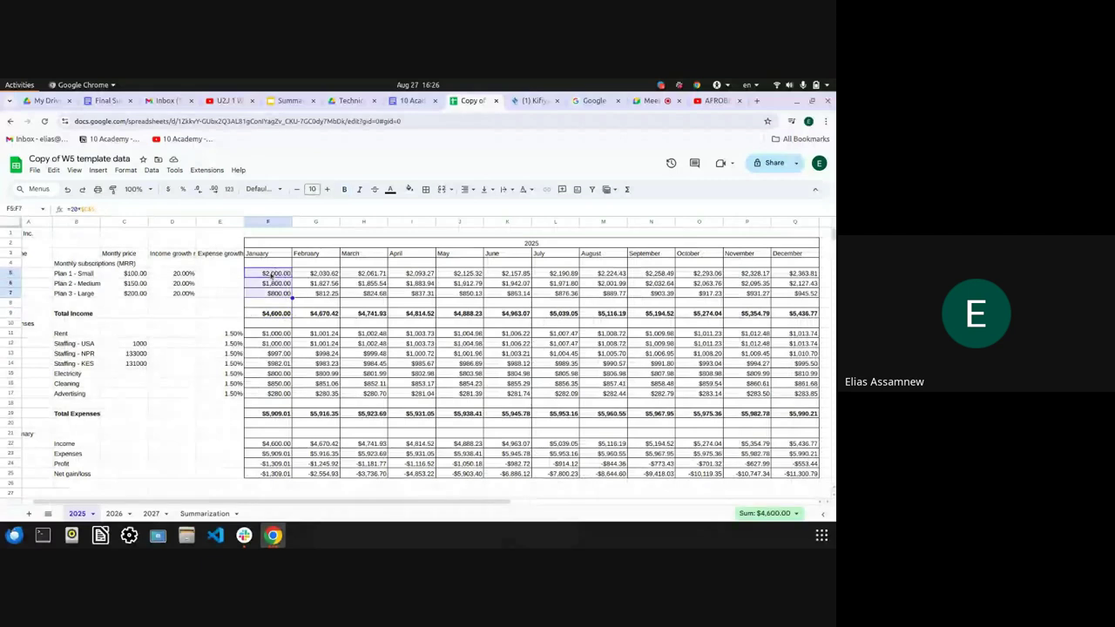
left_click(271, 315)
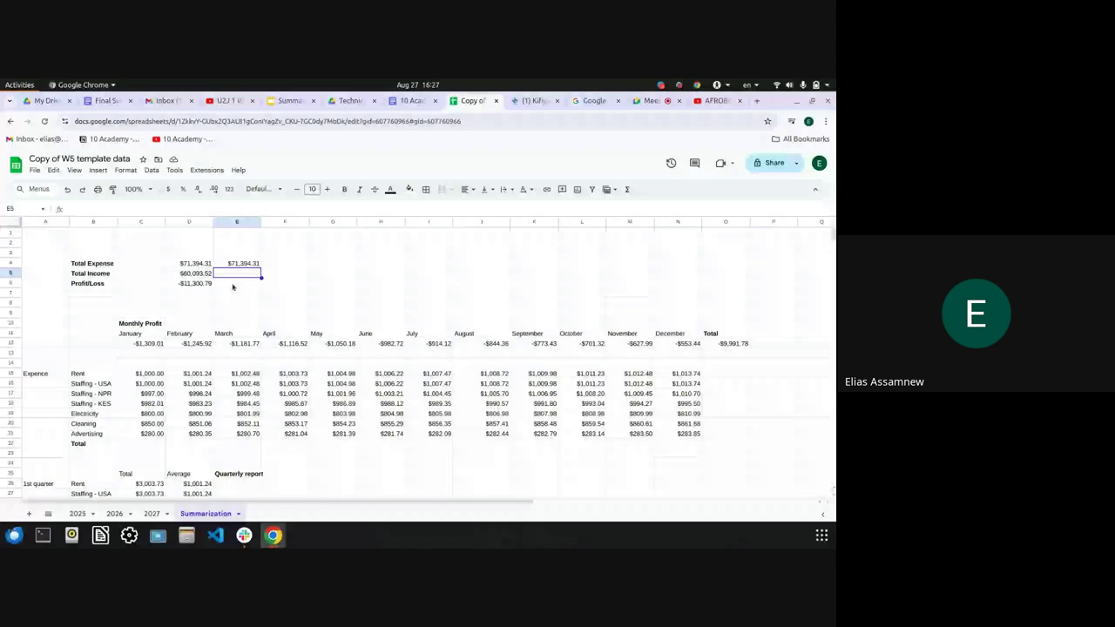
In E5 of the Summarization sheet, enter a SUM formula over the 2025 sheet's January to December Total Income, F9:Q9
double_click(231, 273)
type("=SUM")
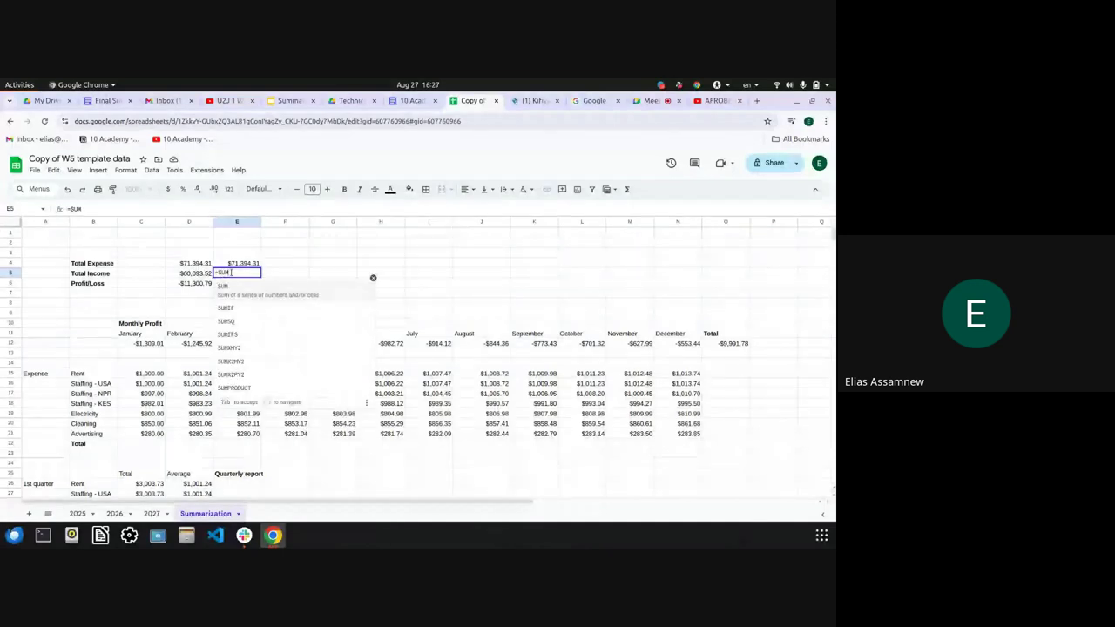
type("(")
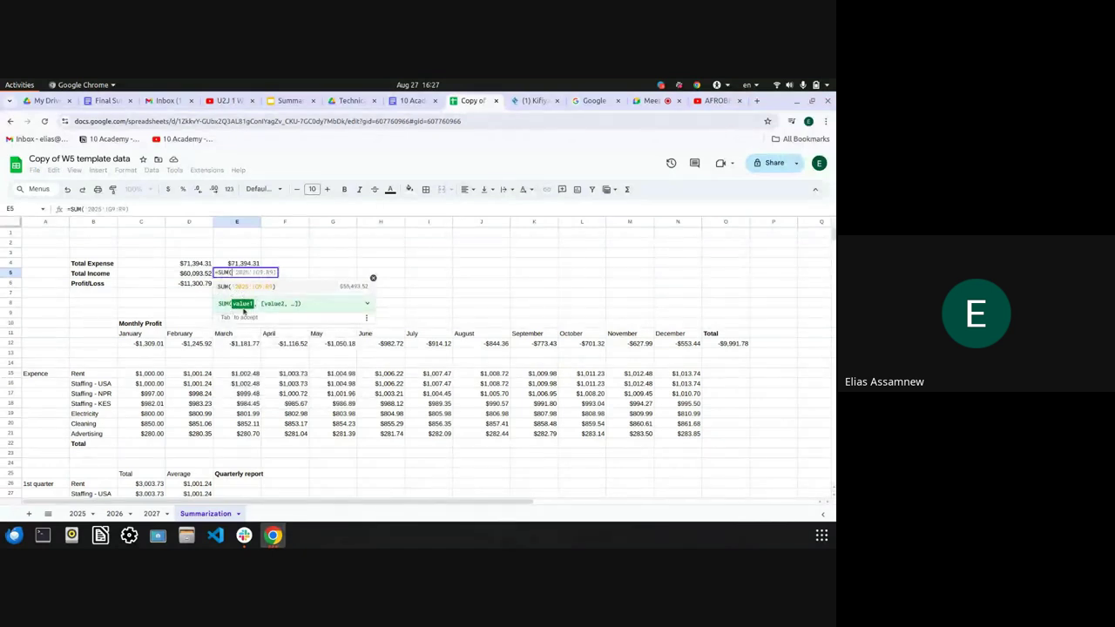
left_click(77, 514)
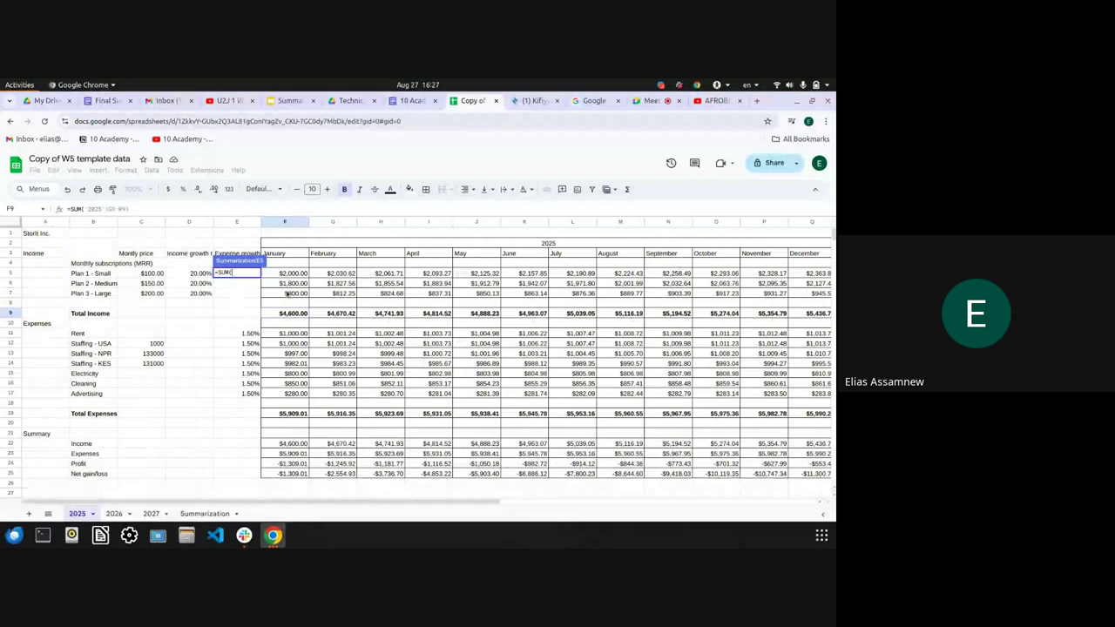
left_click(288, 313)
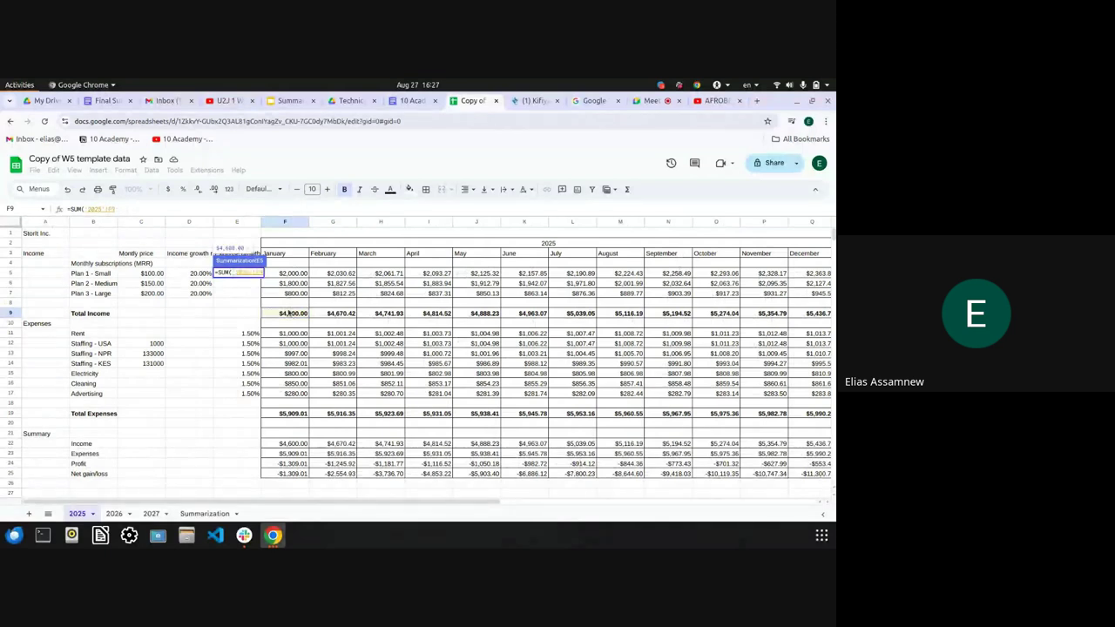
key("shift+Right")
key("shift+Right")
key("shift+Right")
key("shift+Right")
key("shift+Right")
key("shift+Right")
key("shift+Right")
key("shift+Right")
key("shift+Right")
key("shift+Right")
key("shift+Right")
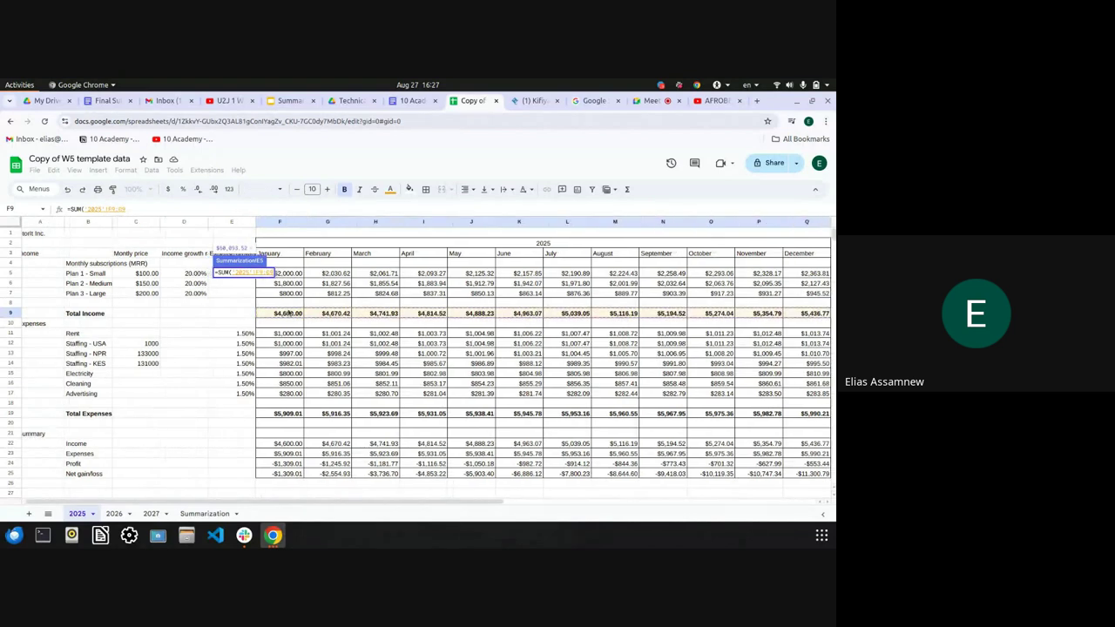
scroll(288, 313, "right", 2)
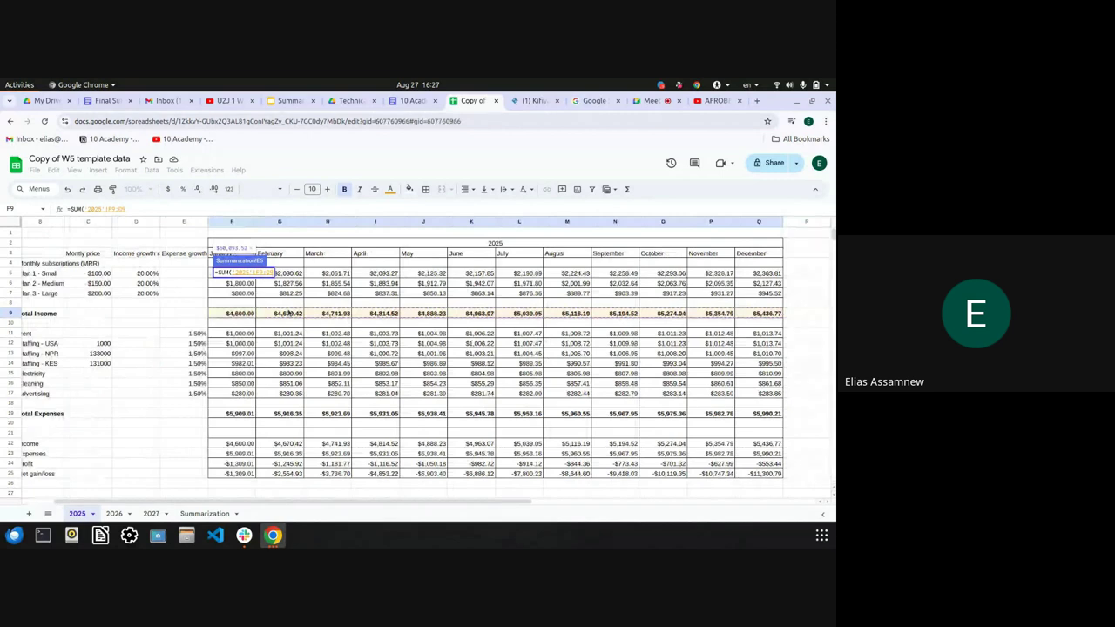
key("Return")
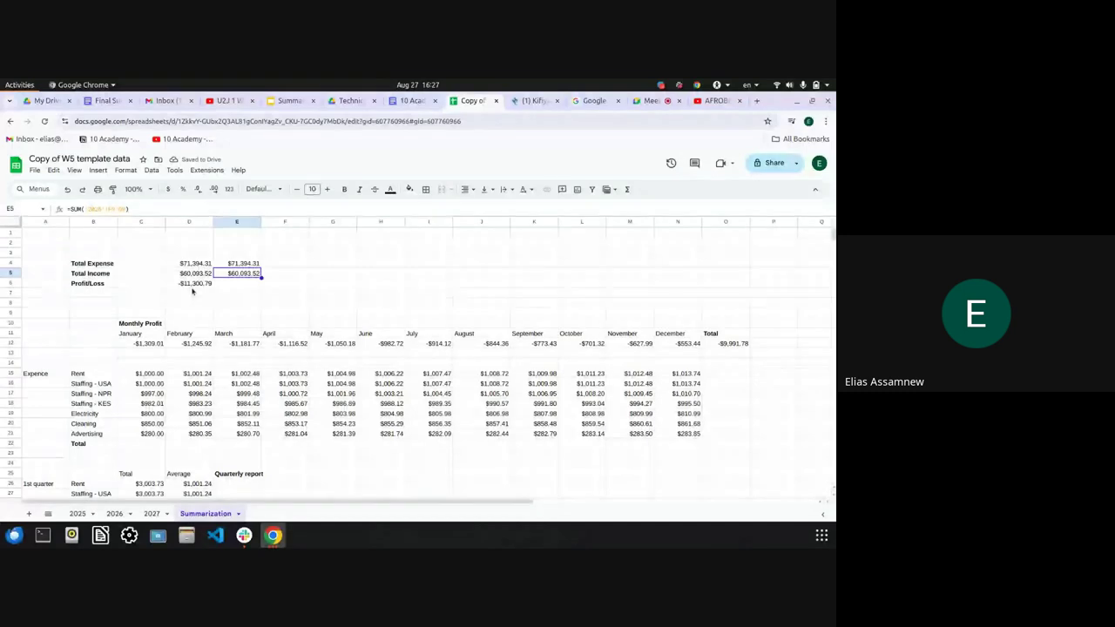
Check the Google Meet call and return to the Total Income and Profit/Loss cells on the Summarization sheet
left_click(236, 284)
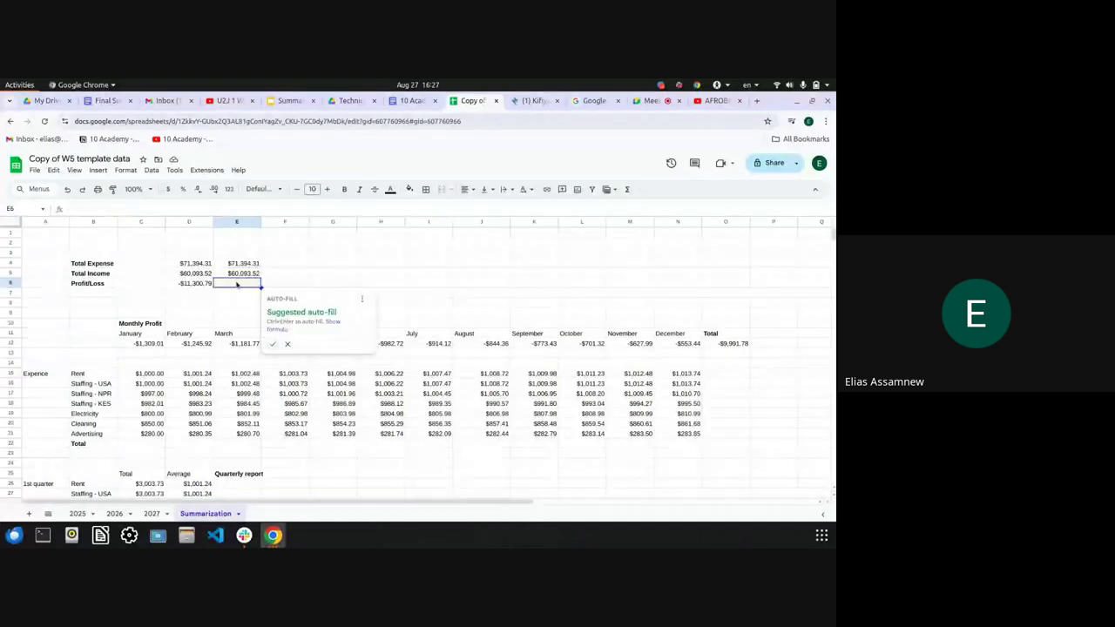
left_click(653, 101)
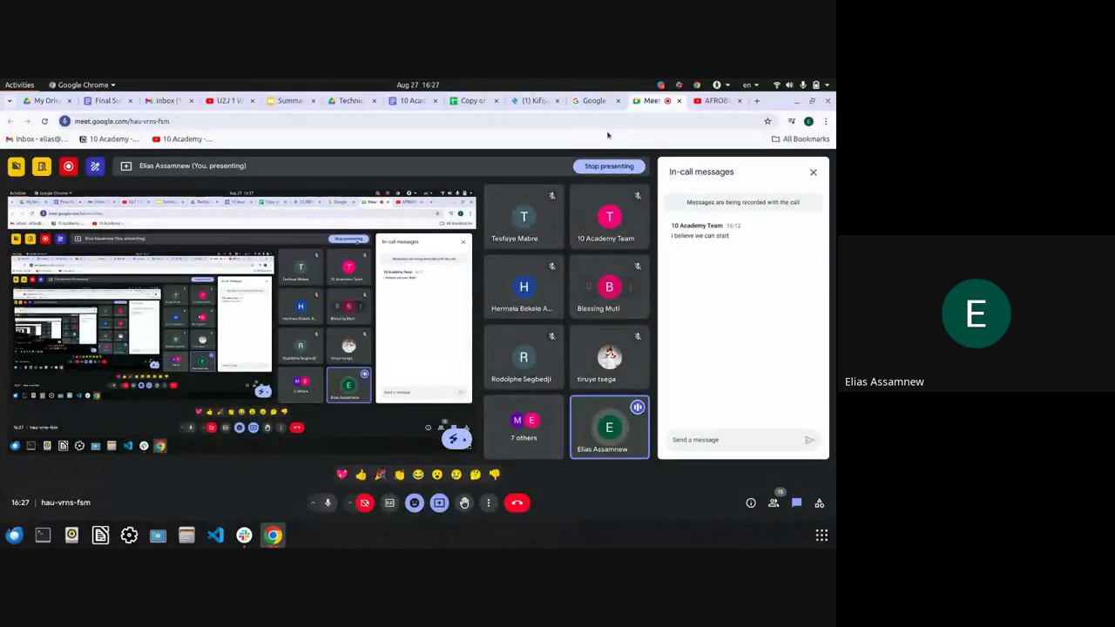
left_click(471, 101)
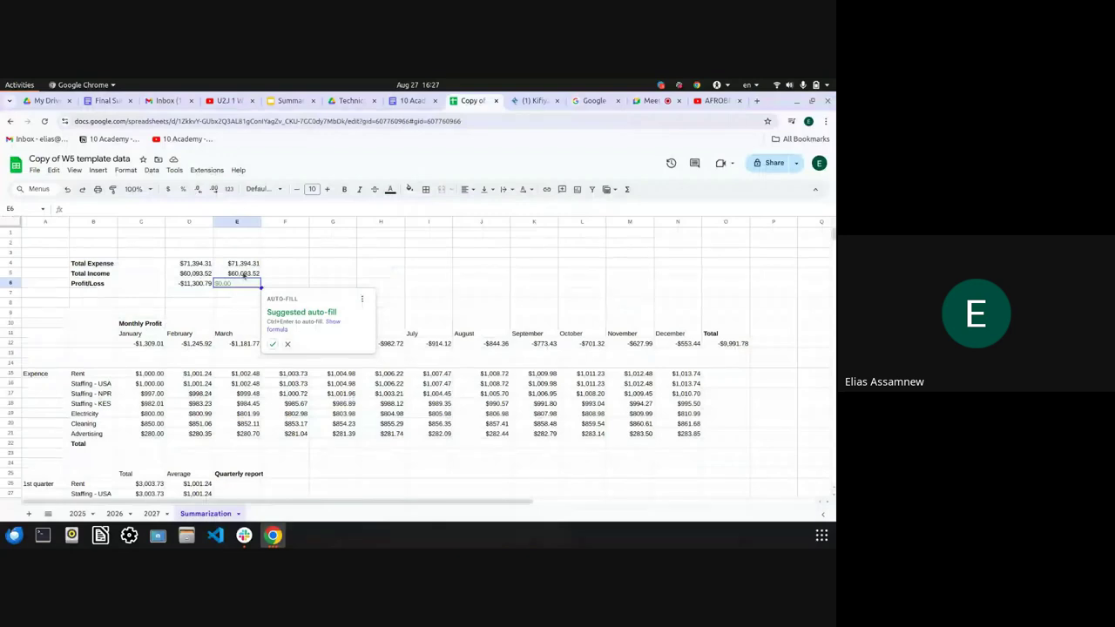
left_click(652, 101)
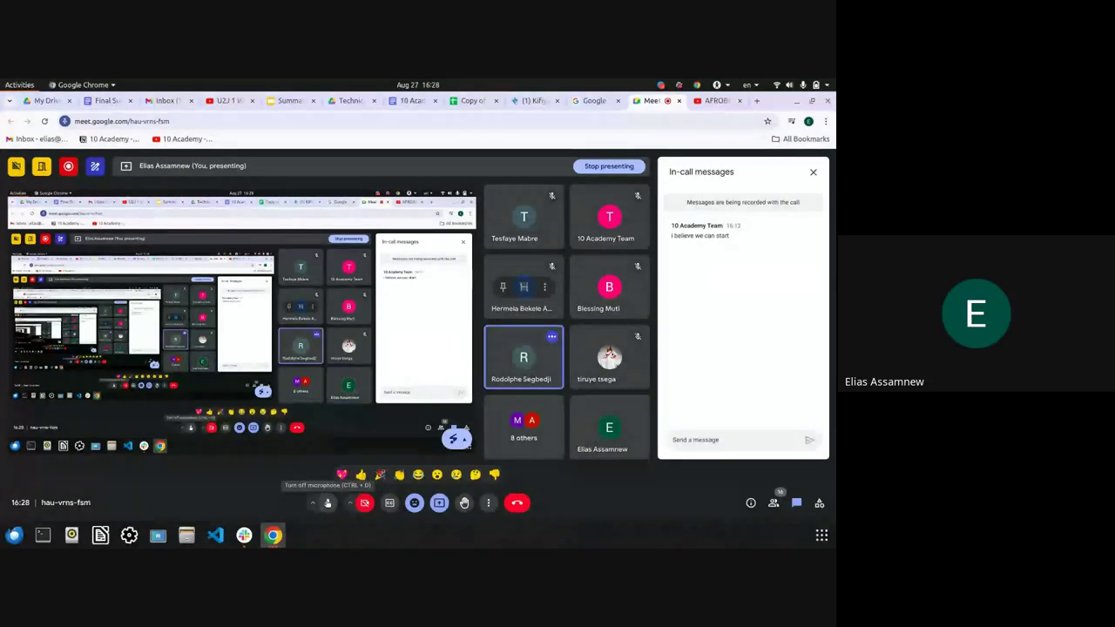
left_click(456, 102)
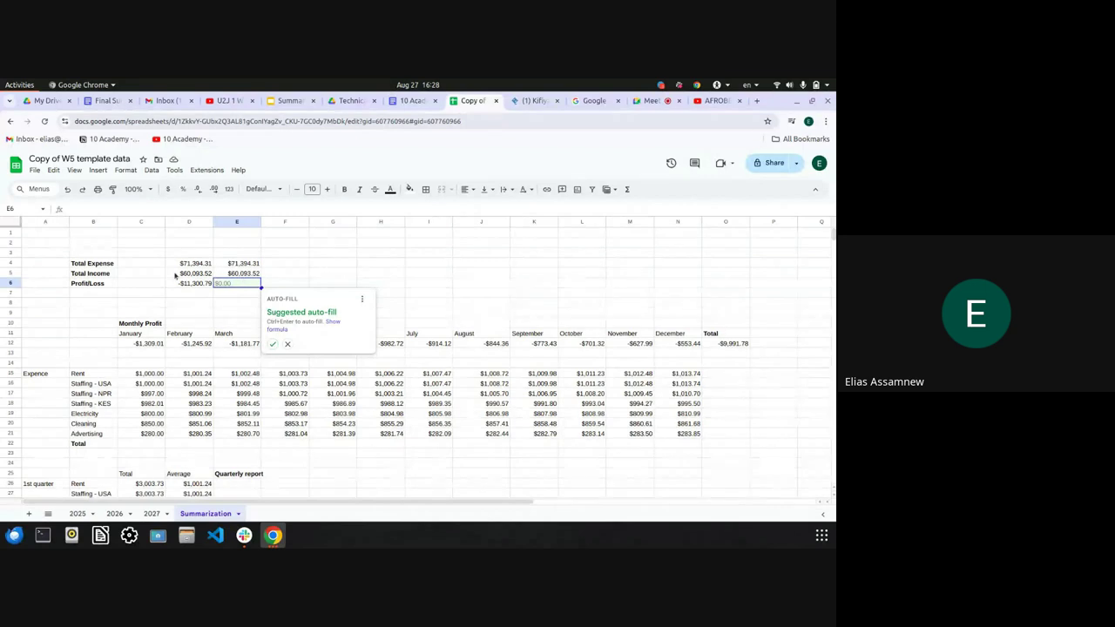
left_click(244, 274)
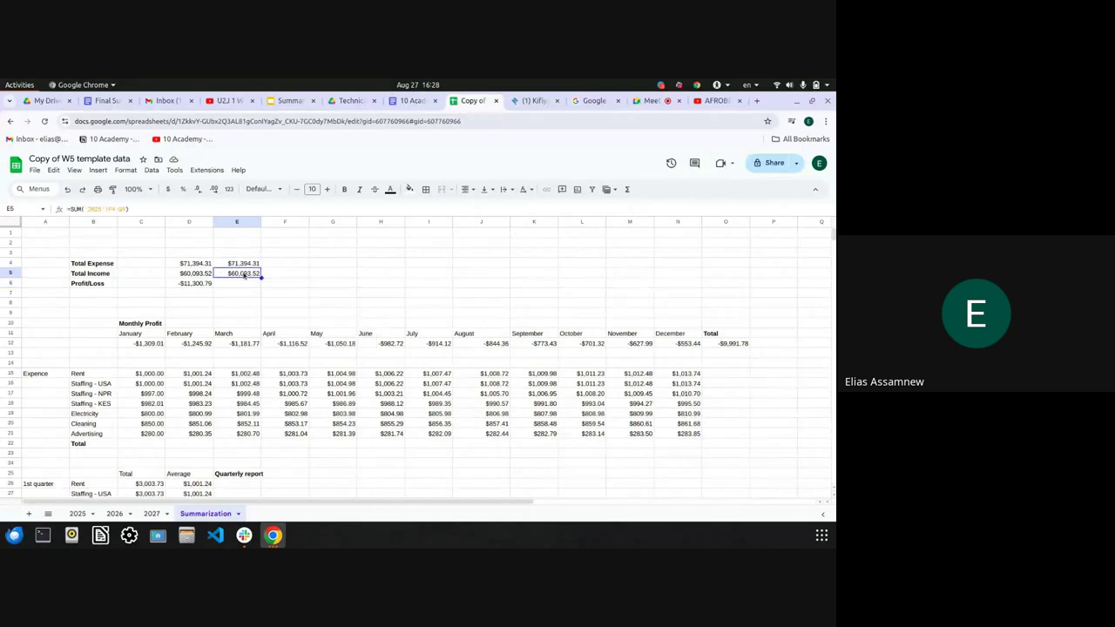
Try to calculate Profit/Loss in E6 with a MINUS formula over the range E4:E5, and clear the attempt
left_click(237, 283)
type("=")
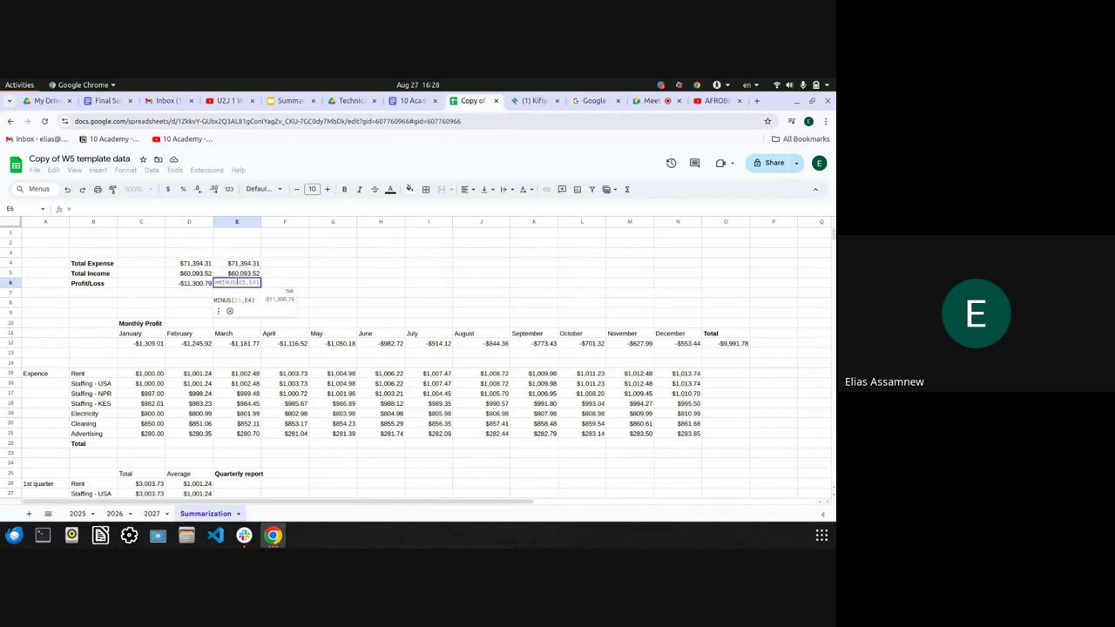
type("mINUS")
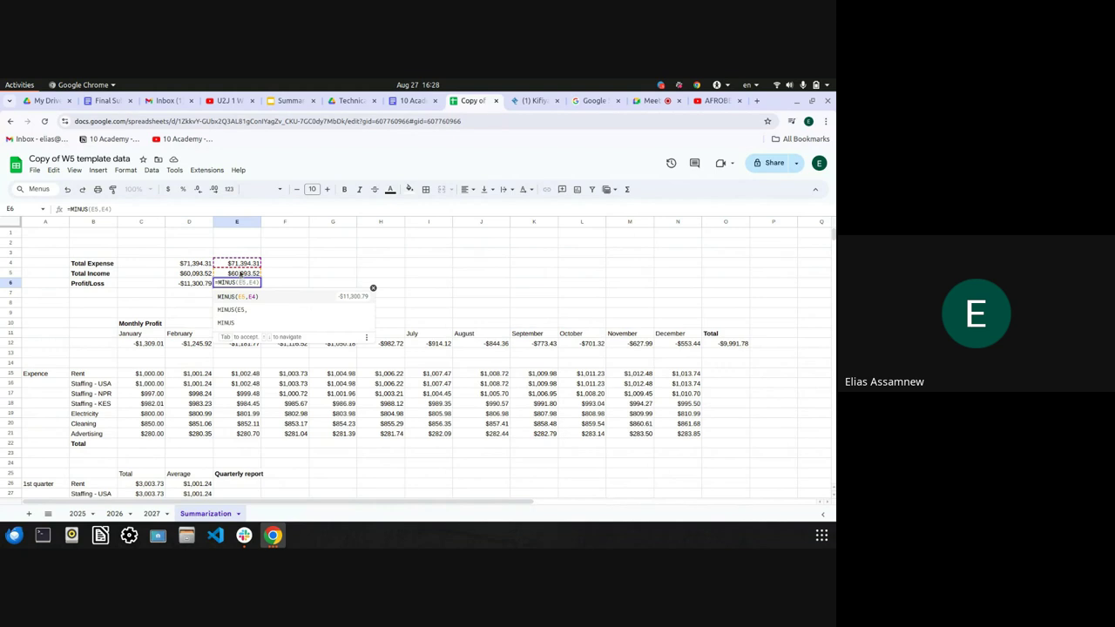
left_click(238, 273)
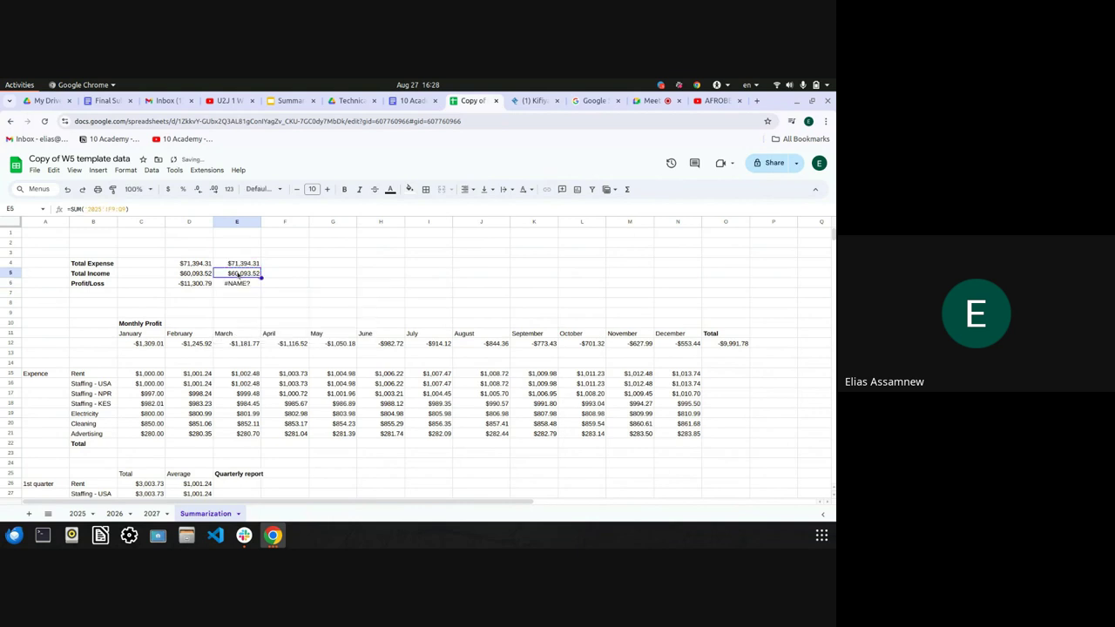
double_click(239, 284)
left_click(240, 284)
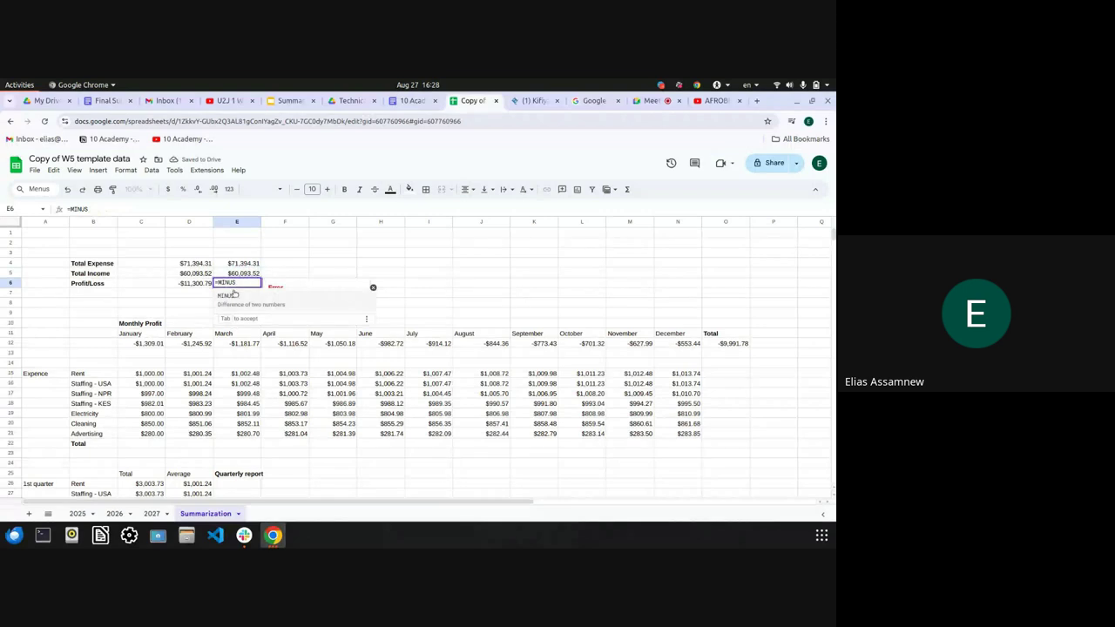
type("(")
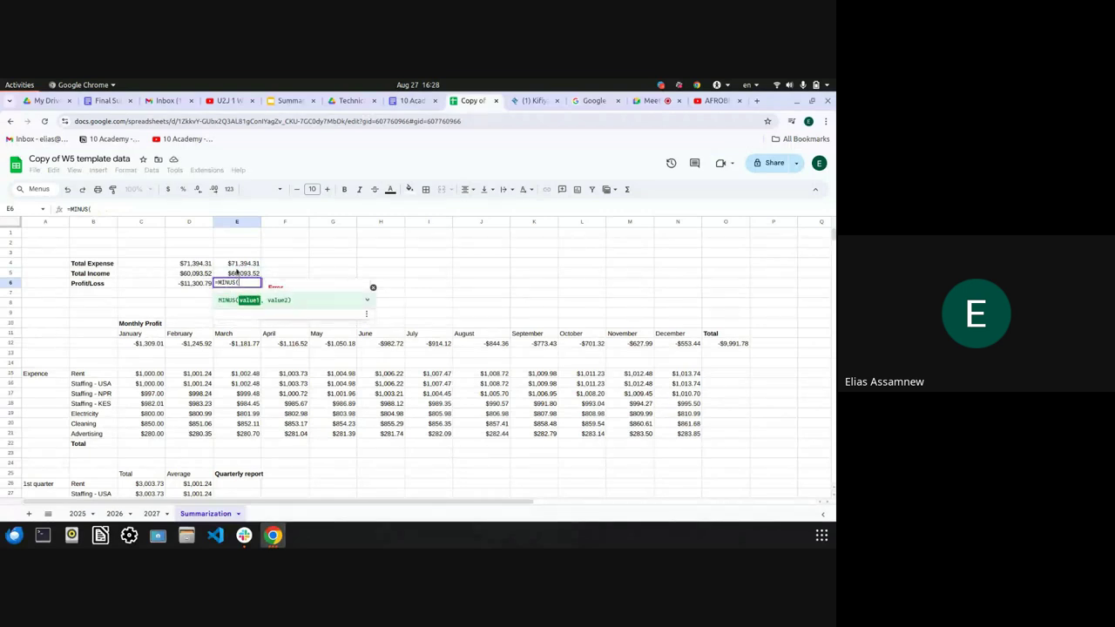
left_click(238, 273)
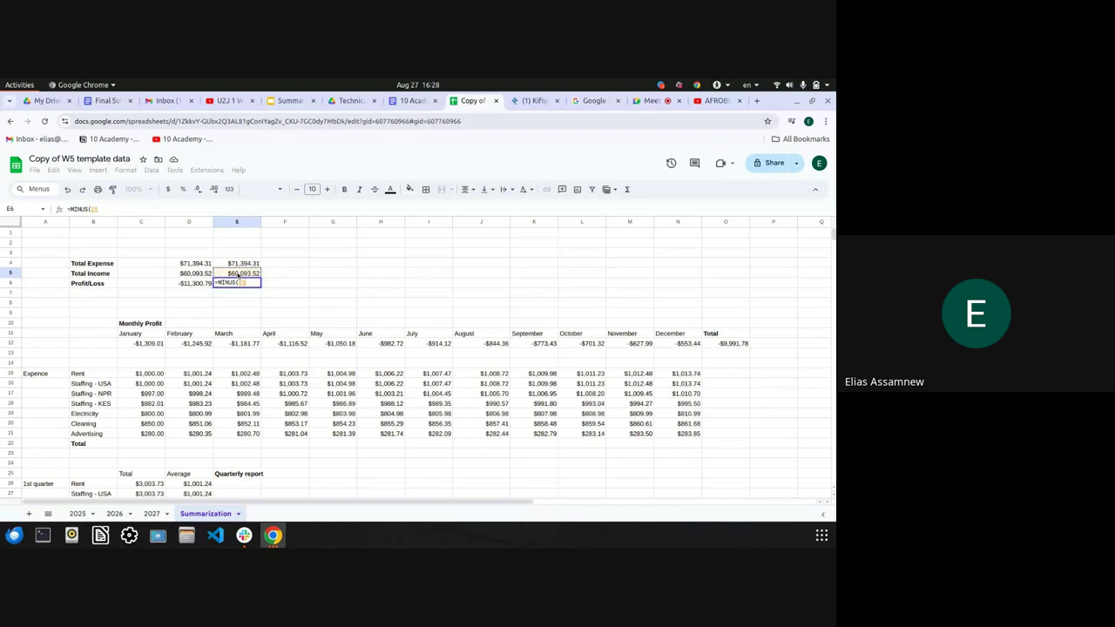
key("shift+Up")
type(")")
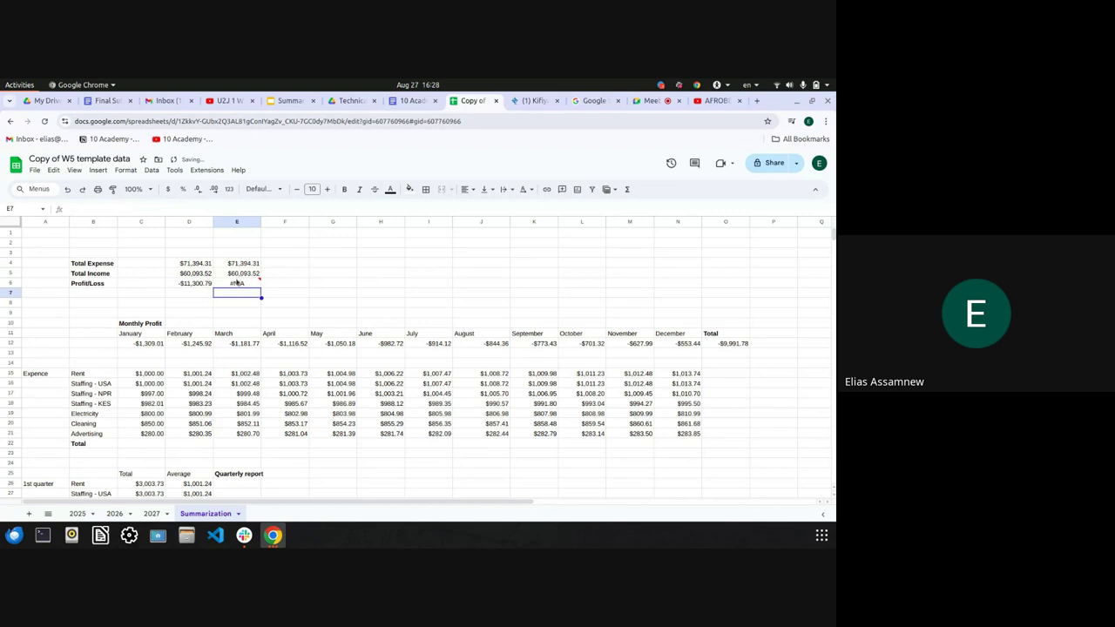
key("Return")
key("BackSpace")
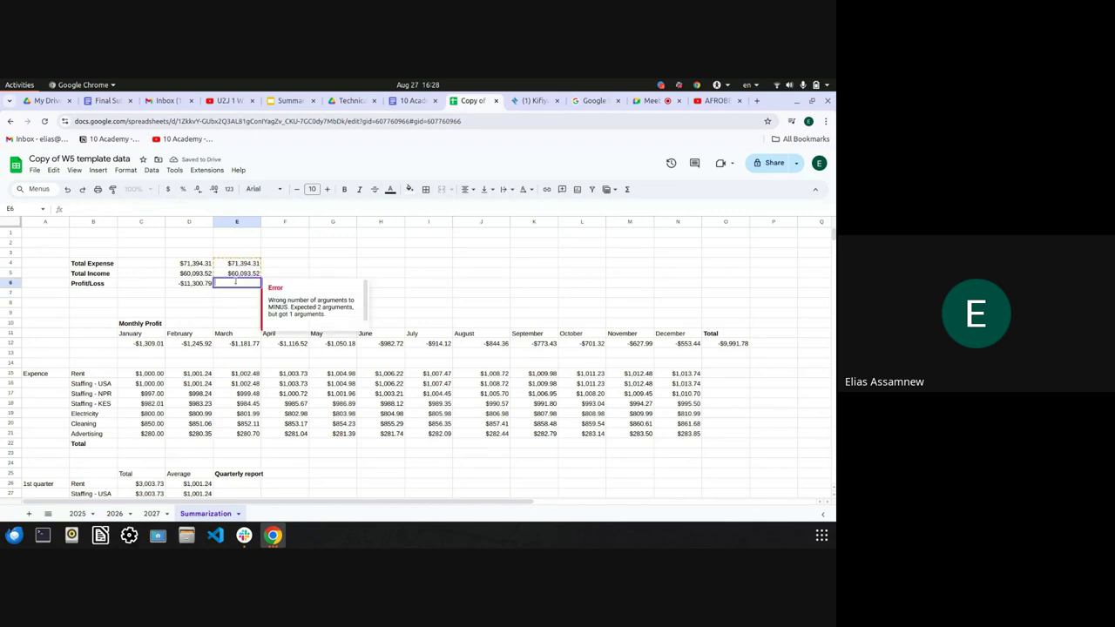
In the Profit/Loss cell E6, enter the formula =minus(E5,E4) to subtract Total Expense from Total Income
type("=minus")
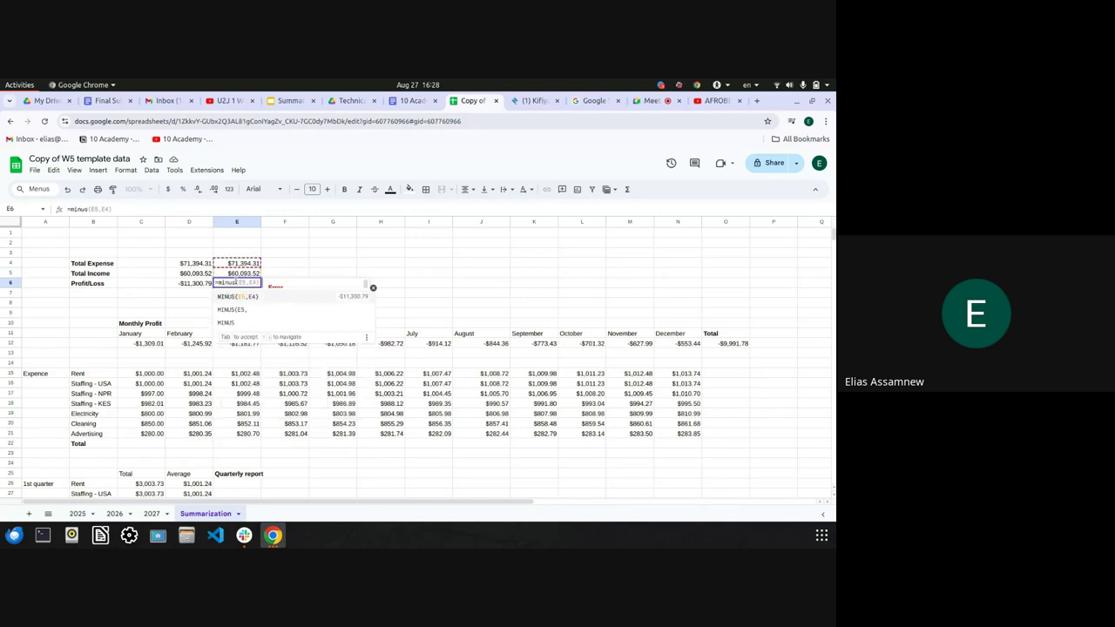
type("(")
left_click(240, 276)
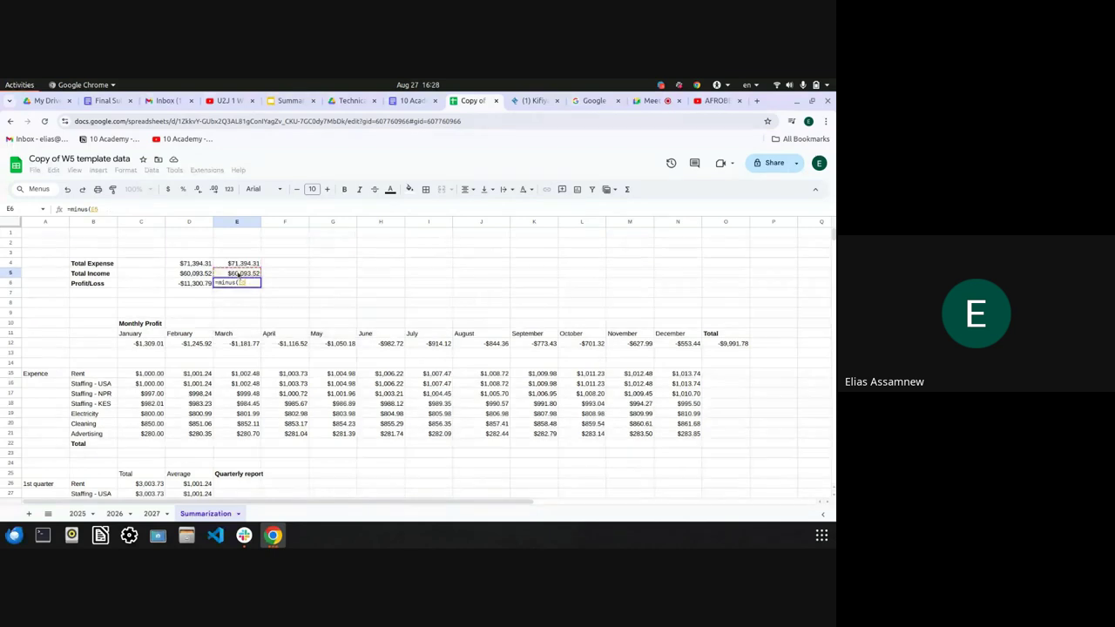
type(",")
left_click(243, 263)
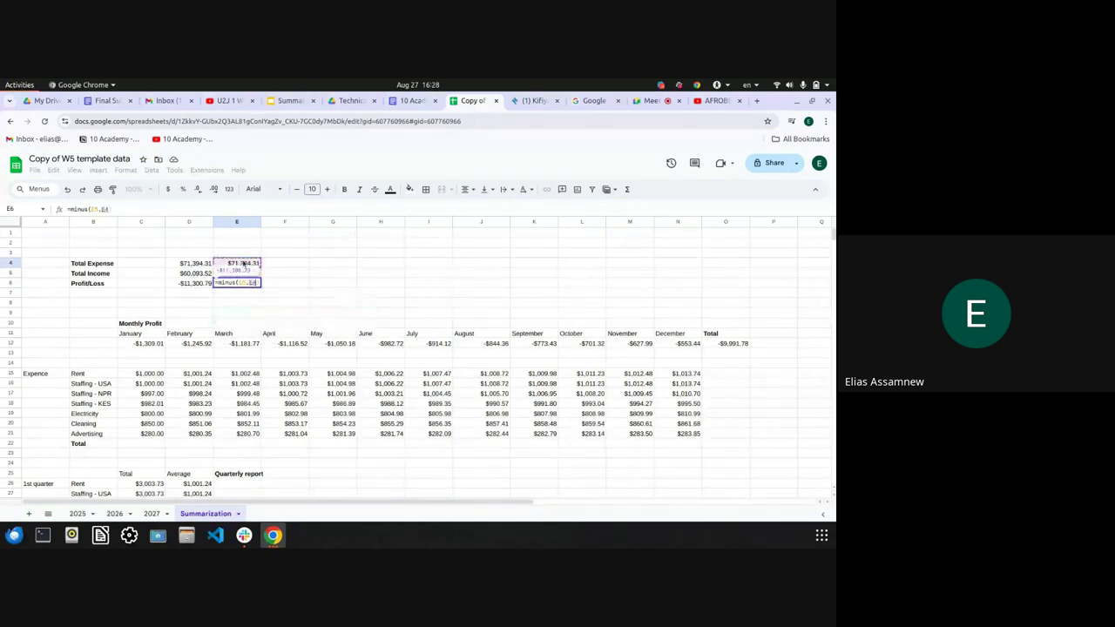
key("Return")
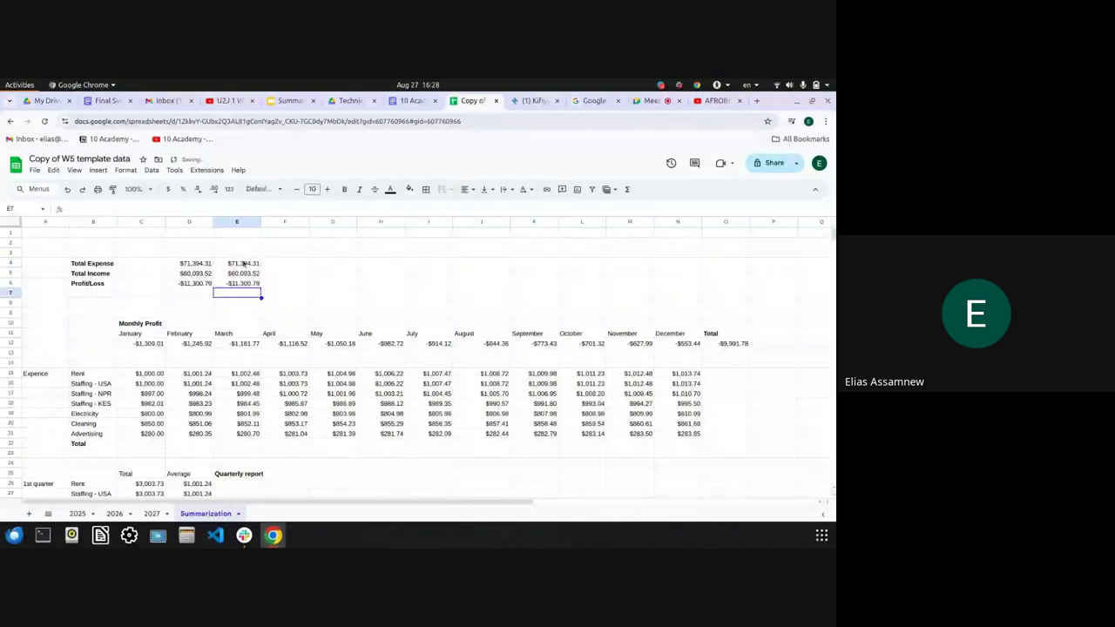
Review the Profit/Loss formula in E6, check the Google Meet call and return to the spreadsheet
double_click(248, 284)
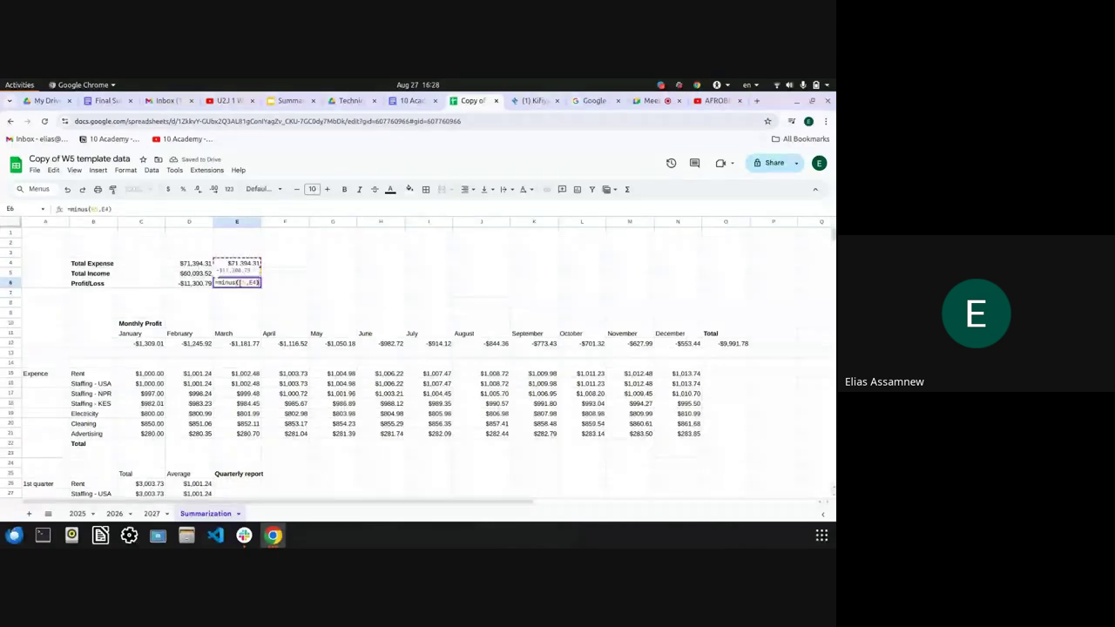
key("Tab")
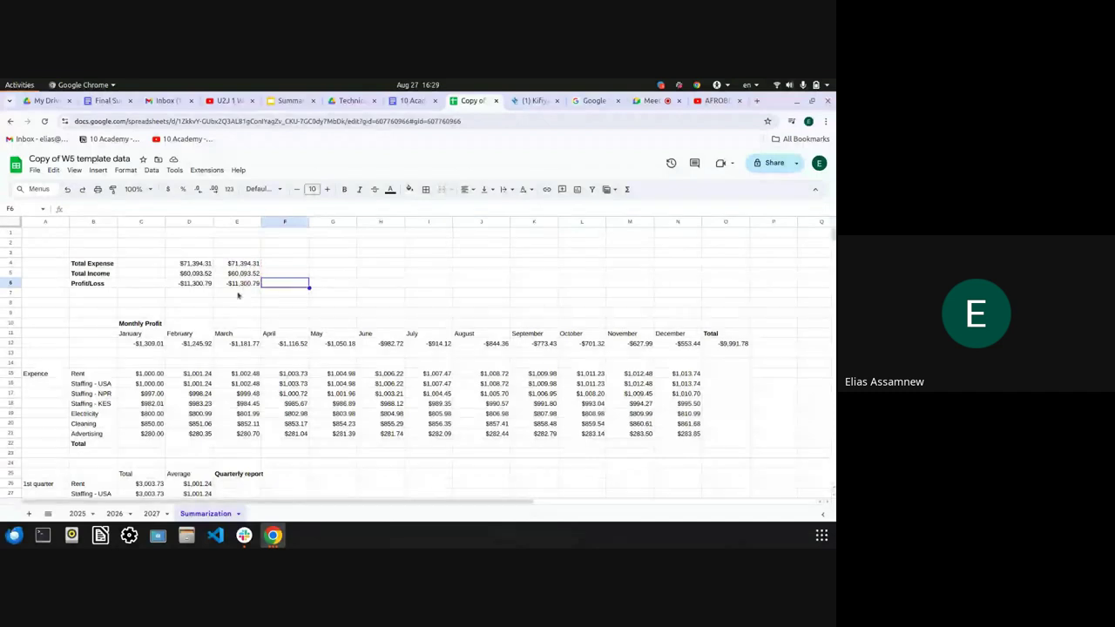
left_click(240, 285)
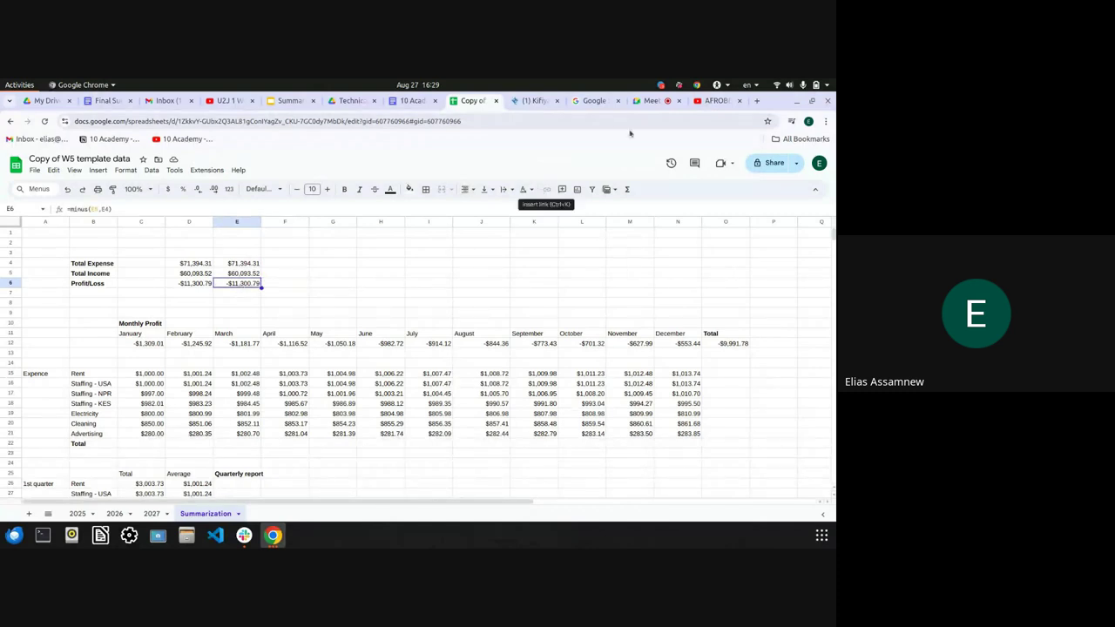
left_click(651, 100)
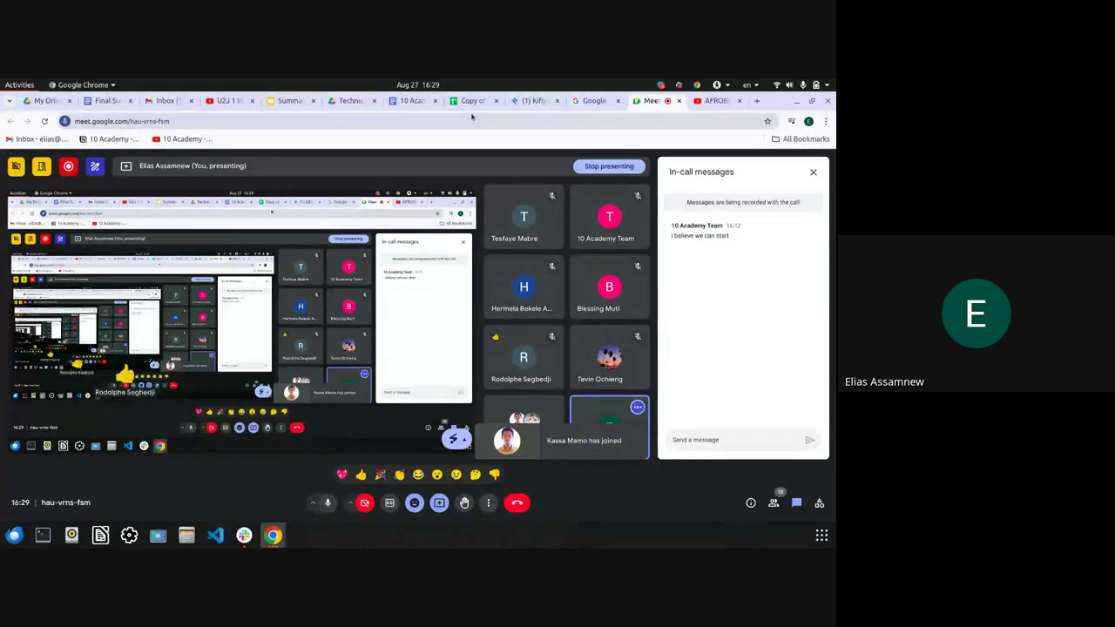
left_click(471, 101)
Inspect the January Monthly Profit formula in C12 and select the empty cell C13 below it
left_click(139, 324)
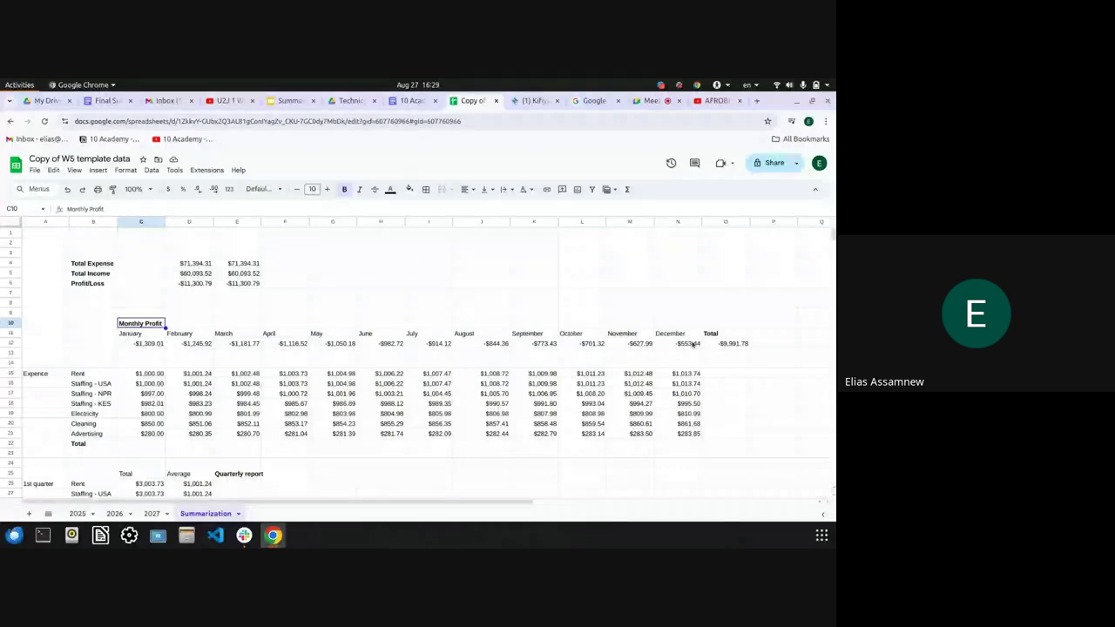
left_click(141, 355)
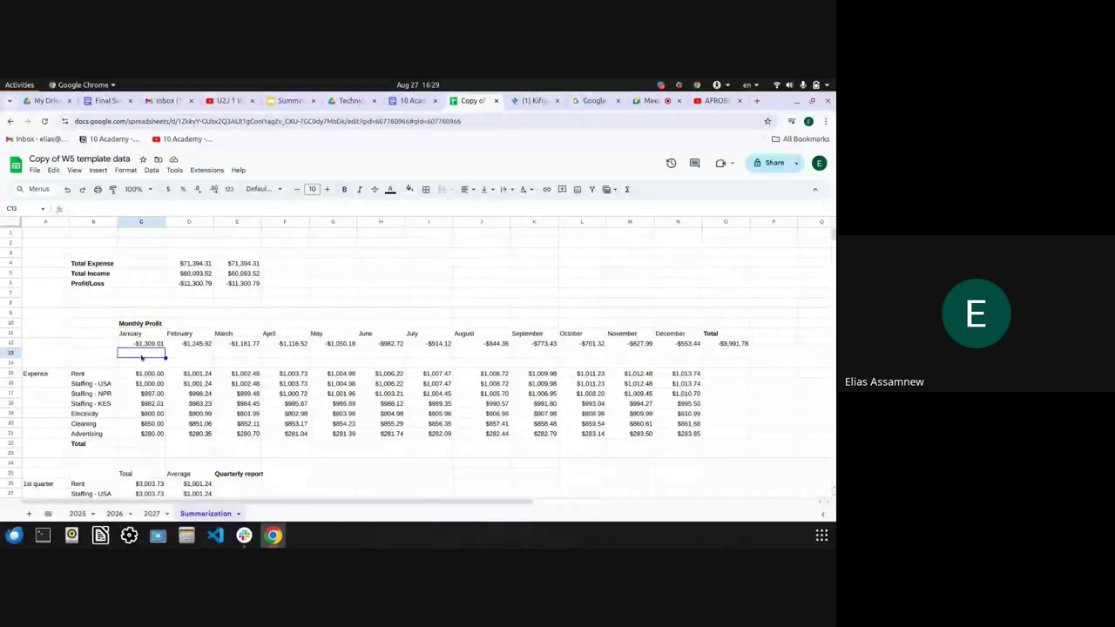
double_click(141, 354)
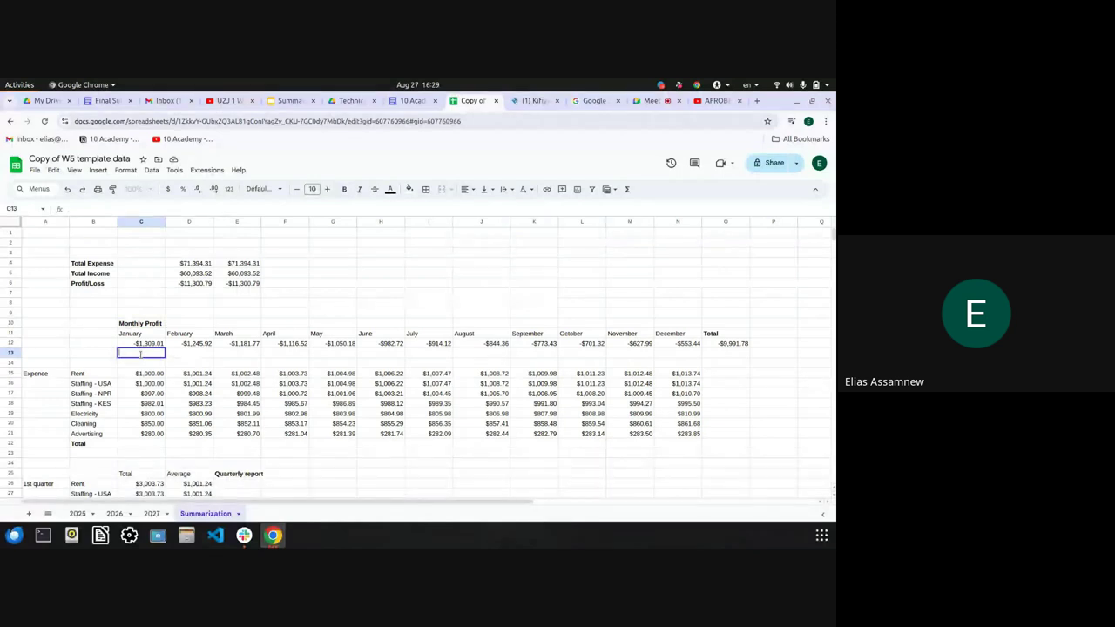
left_click(142, 343)
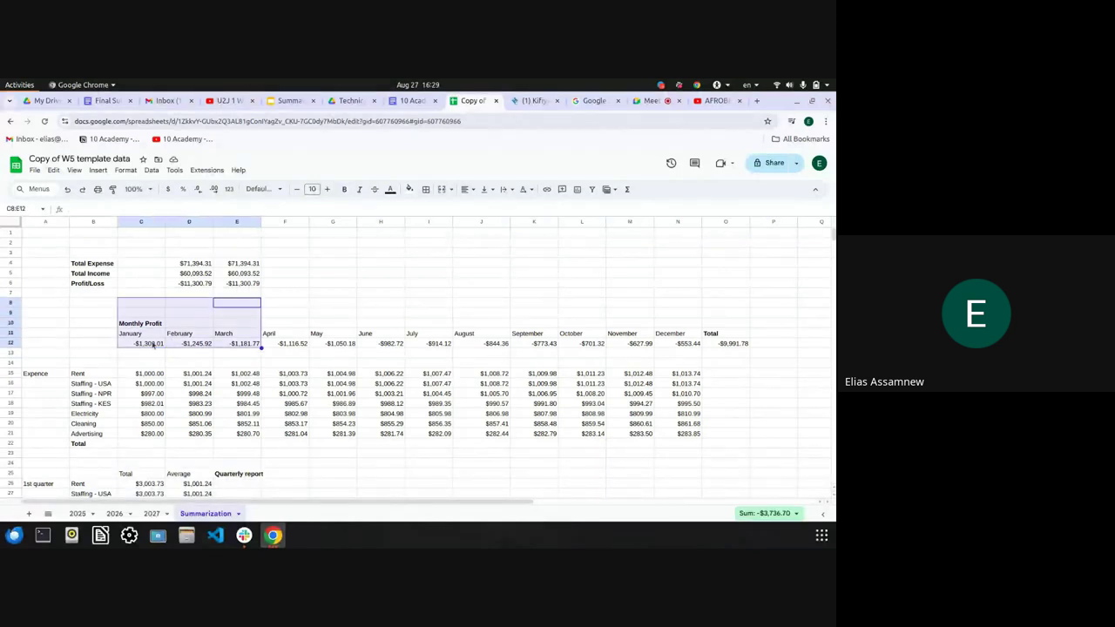
double_click(148, 344)
left_click_drag(119, 342, 213, 343)
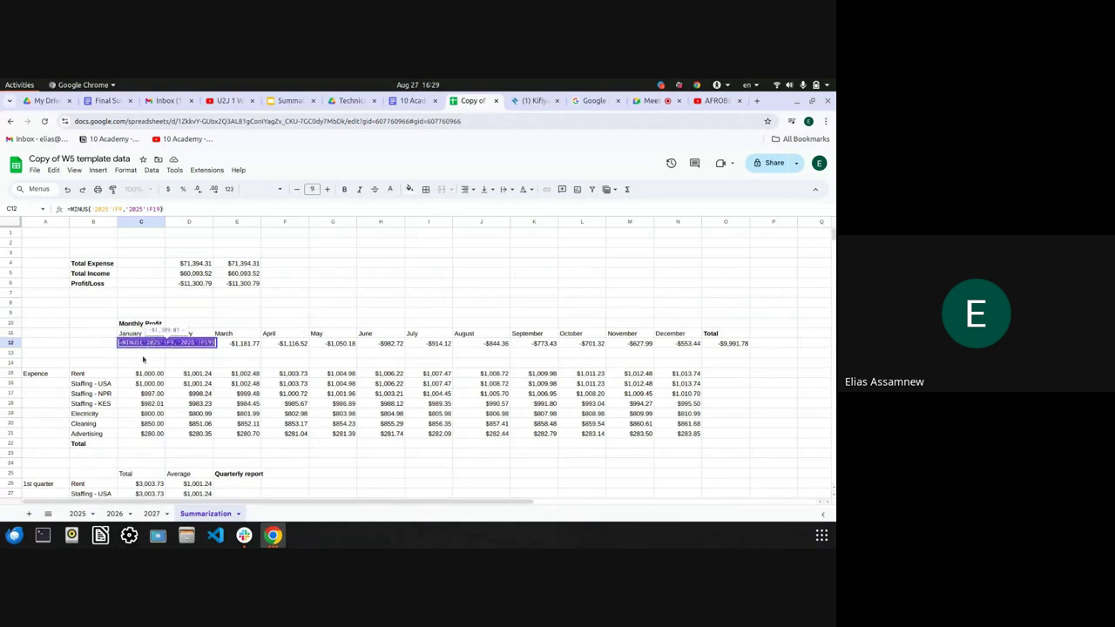
left_click(144, 355)
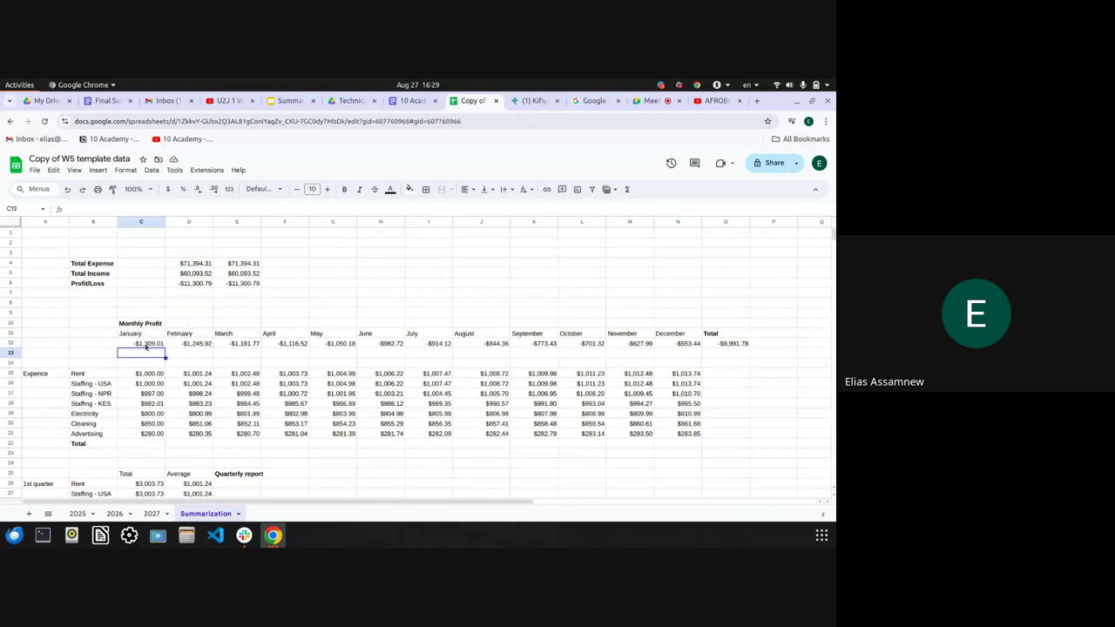
In C13, enter the formula =MINUS('2025'!F9,'2025'!F19) to subtract January's Total Expenses from its Total Income on the 2025 sheet
left_click(146, 345)
double_click(145, 344)
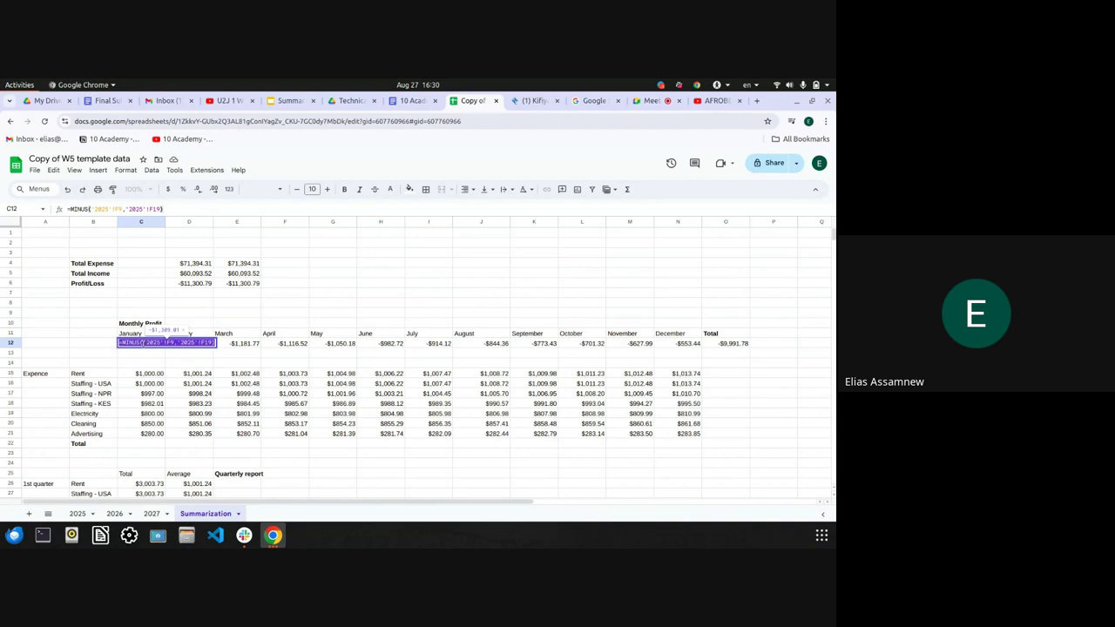
left_click(144, 353)
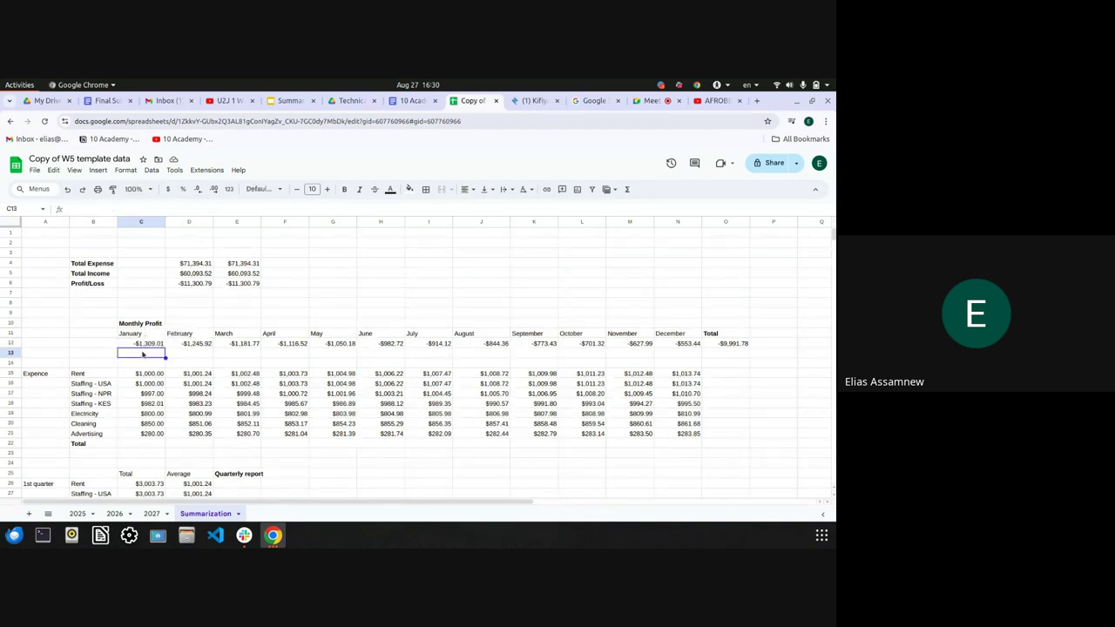
double_click(134, 354)
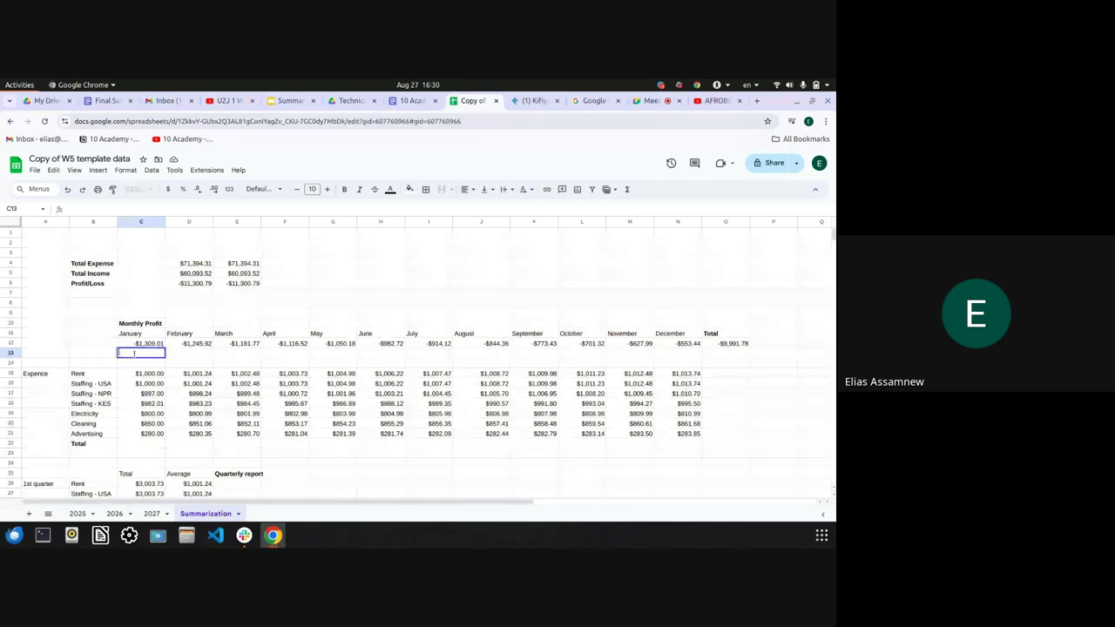
type("=")
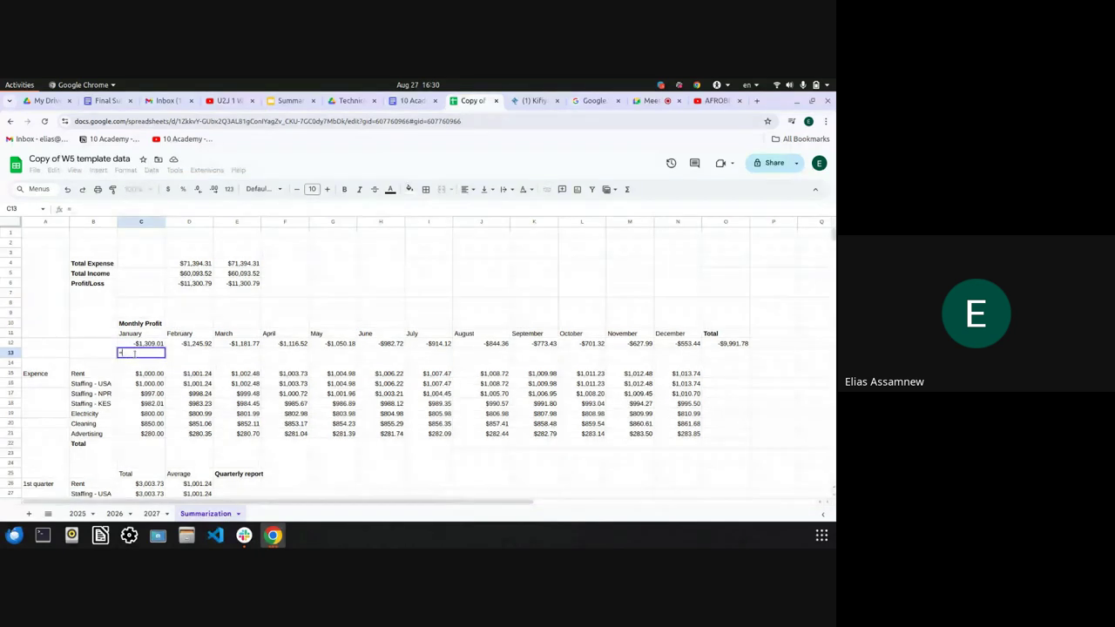
type("MINUS")
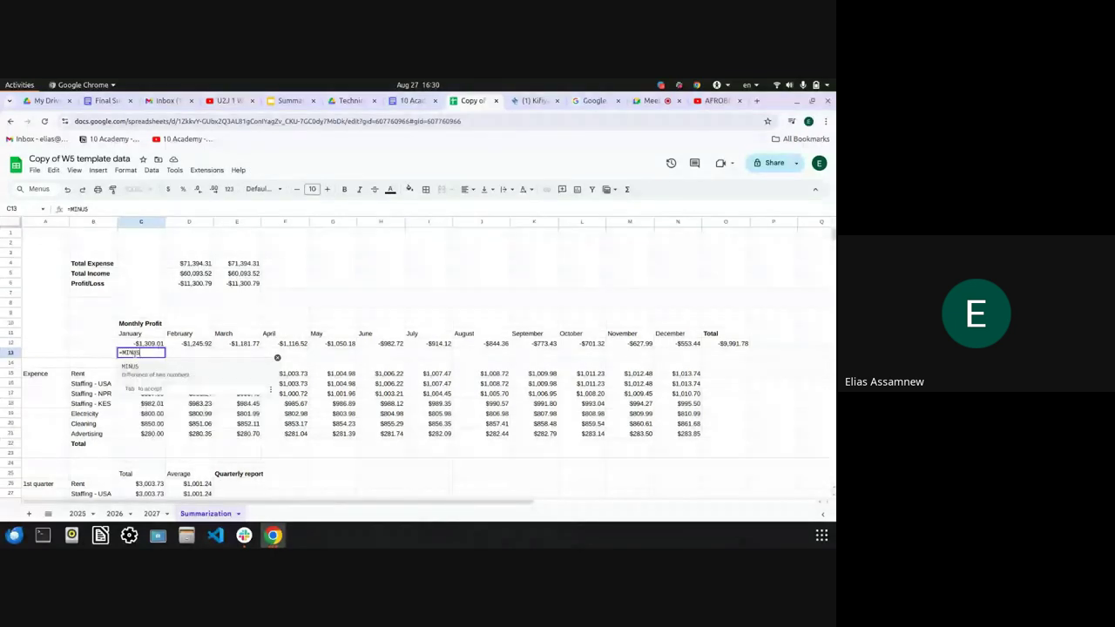
type("(")
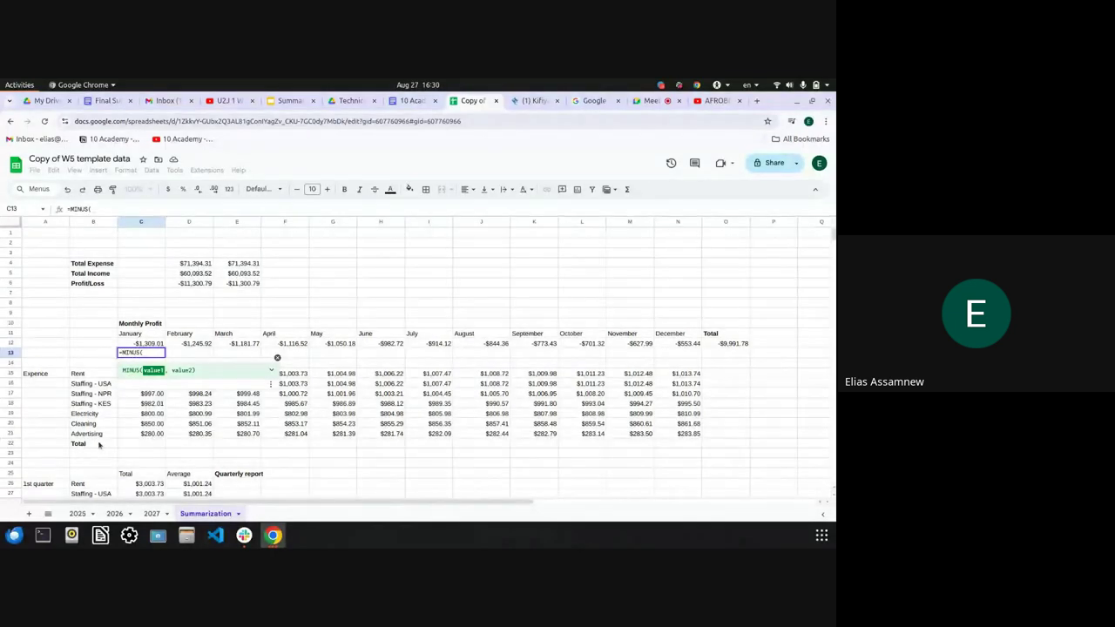
left_click(77, 513)
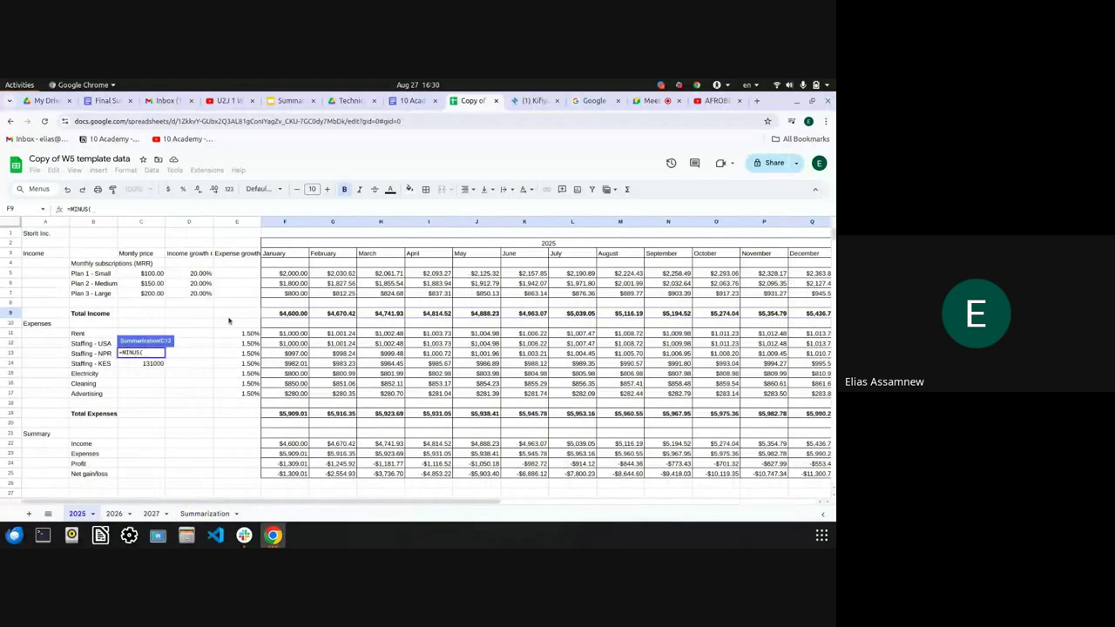
left_click(297, 315)
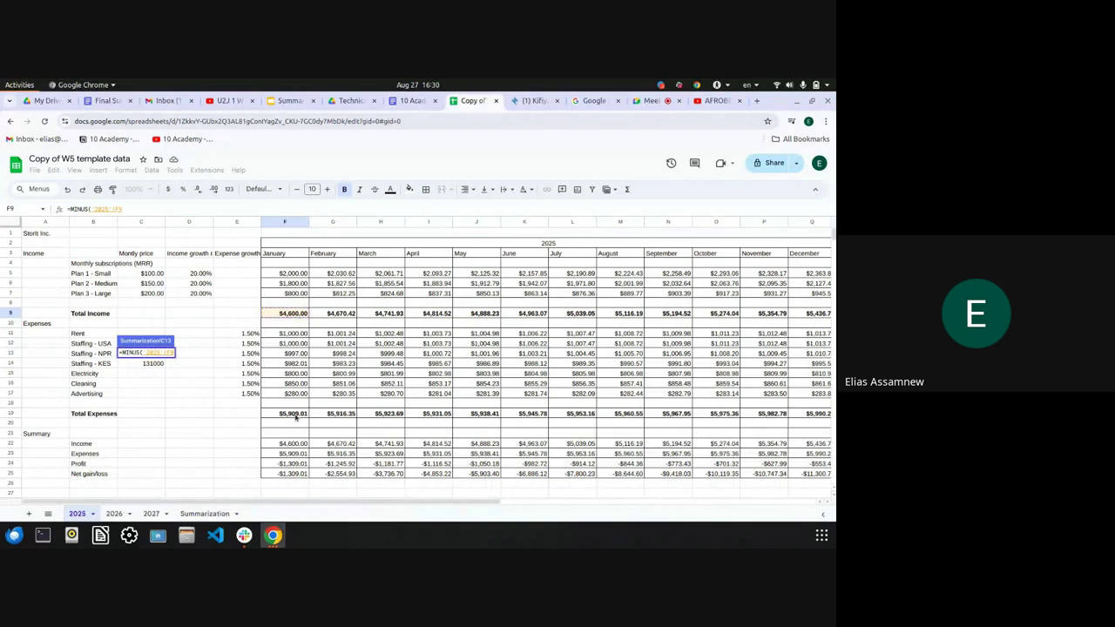
type(",")
left_click(295, 415)
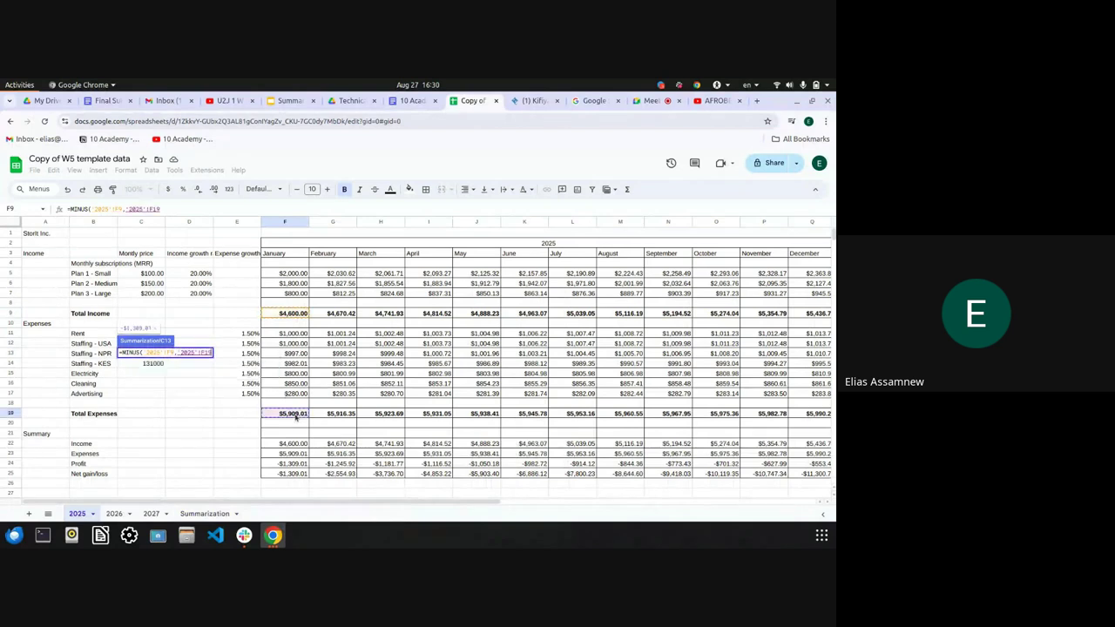
type(")")
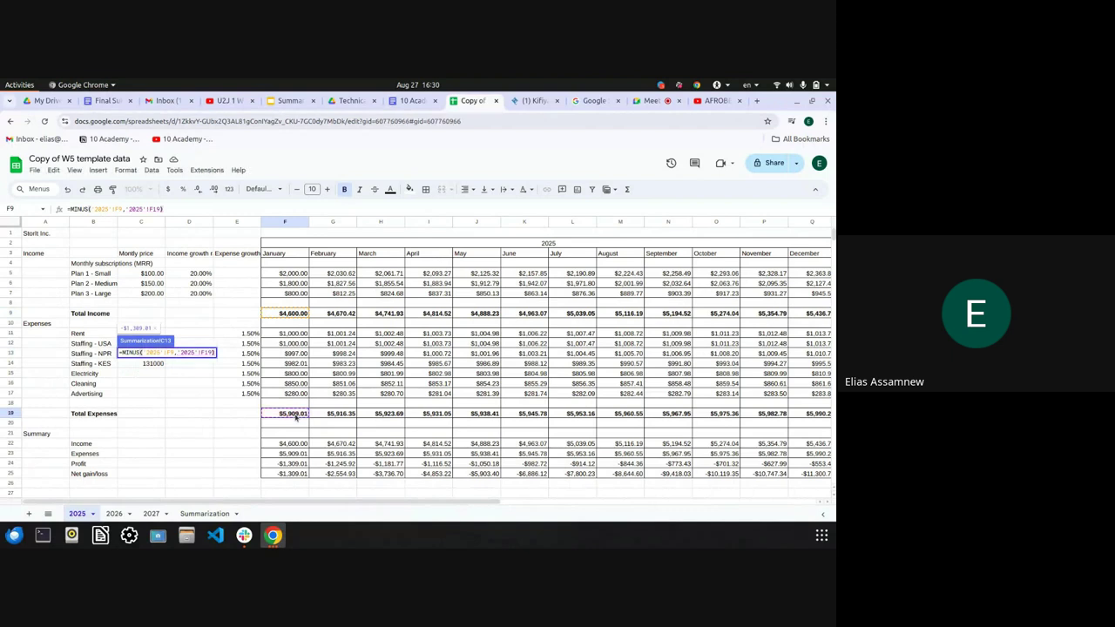
key("Return")
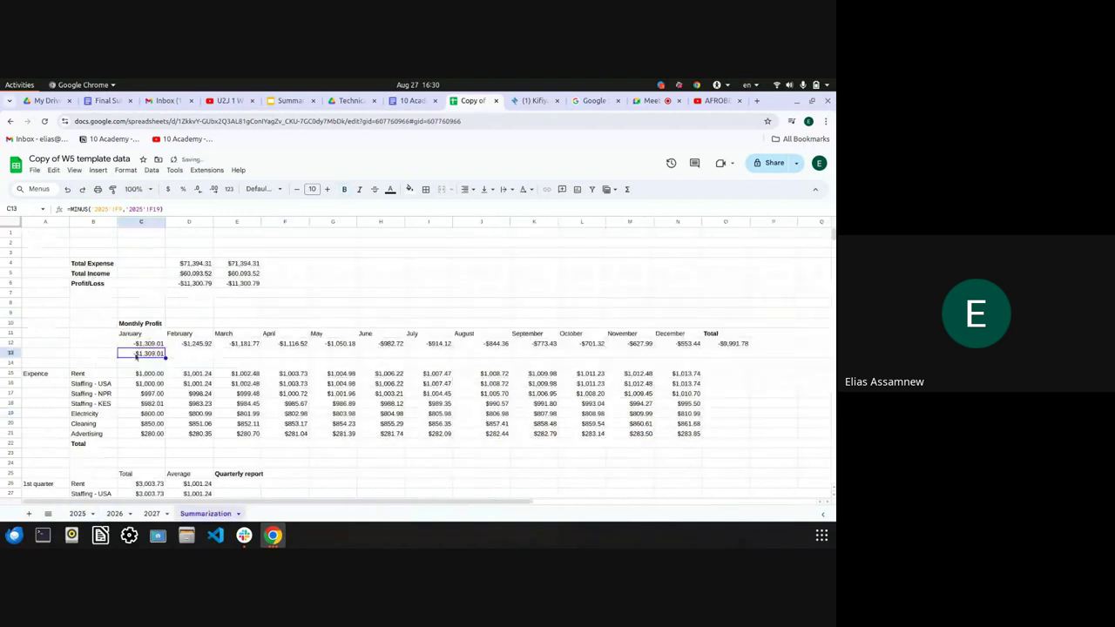
Fill the monthly profit formula from C13 across to December in N13 and compare it with row 12
left_click(192, 354)
left_click(150, 356)
left_click(181, 355)
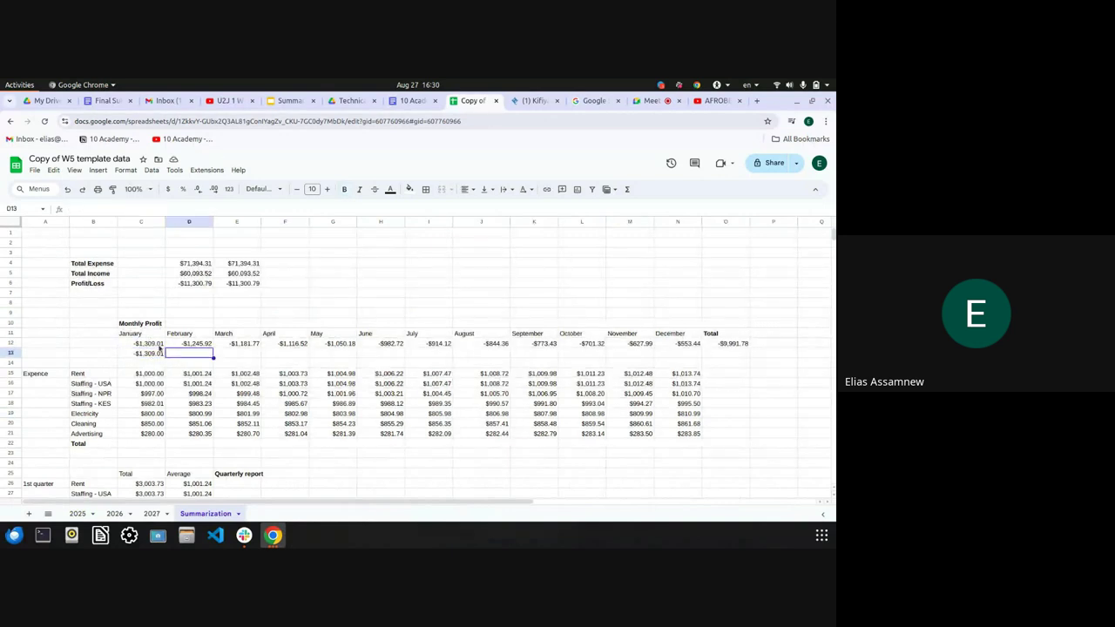
left_click(146, 354)
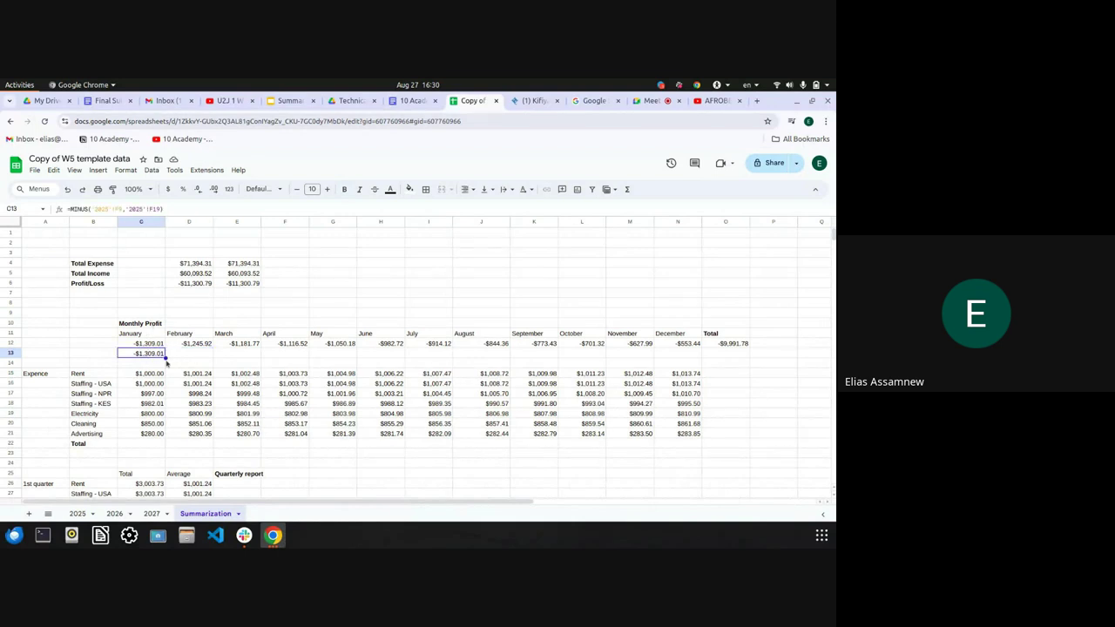
left_click_drag(165, 356, 699, 357)
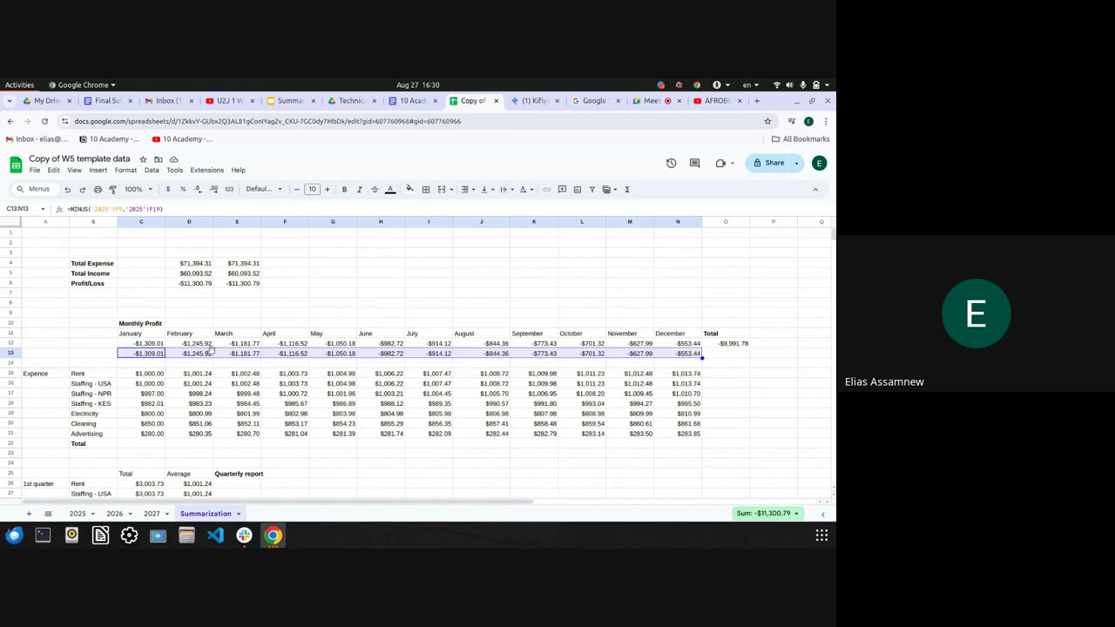
left_click(671, 346)
key("Left")
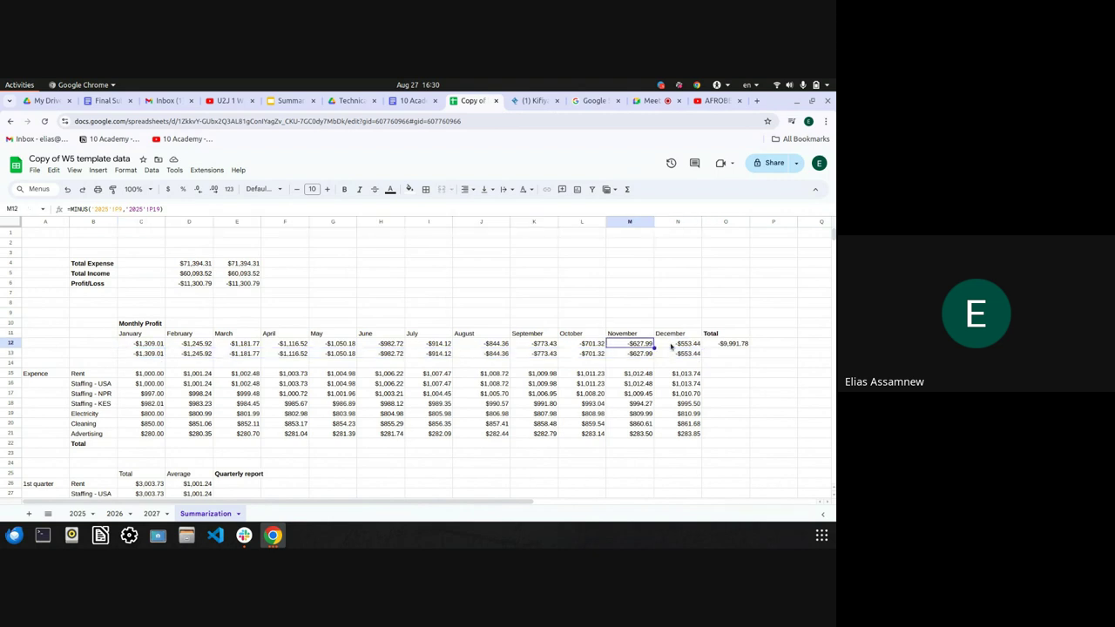
Insert a chart from the month names and monthly profit values in C11:N12
left_click(133, 336)
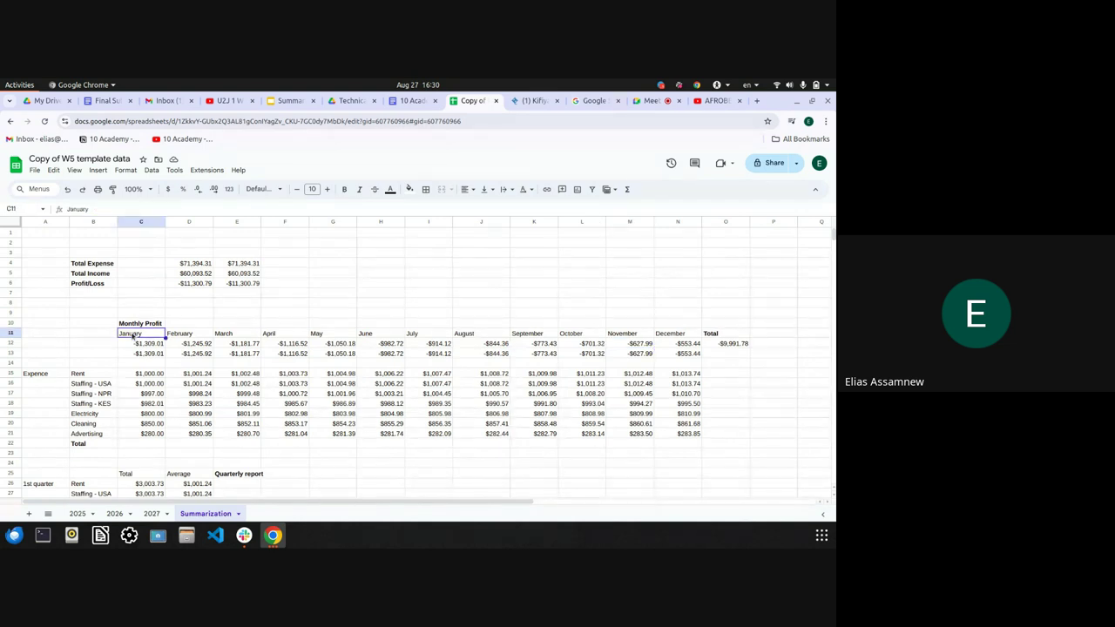
key("shift+Right")
key("shift+Right")
key("shift+Right")
key("shift+Right")
key("shift+Right")
key("shift+Right")
key("shift+Right")
key("shift+Right")
key("shift+Right")
key("shift+Right")
key("shift+Right")
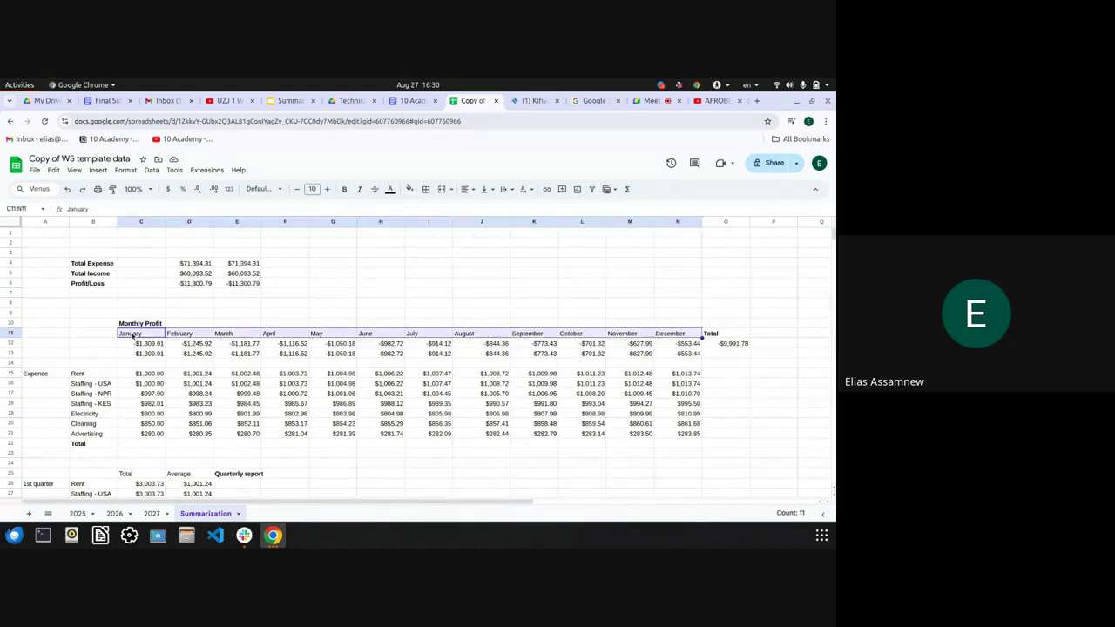
key("shift+Down")
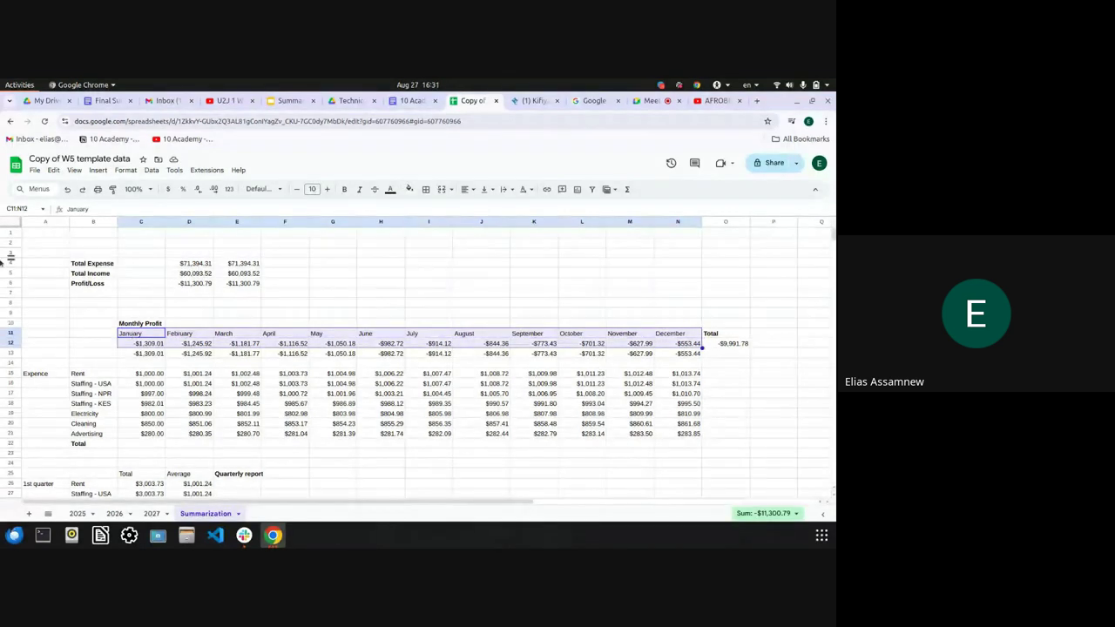
left_click(97, 170)
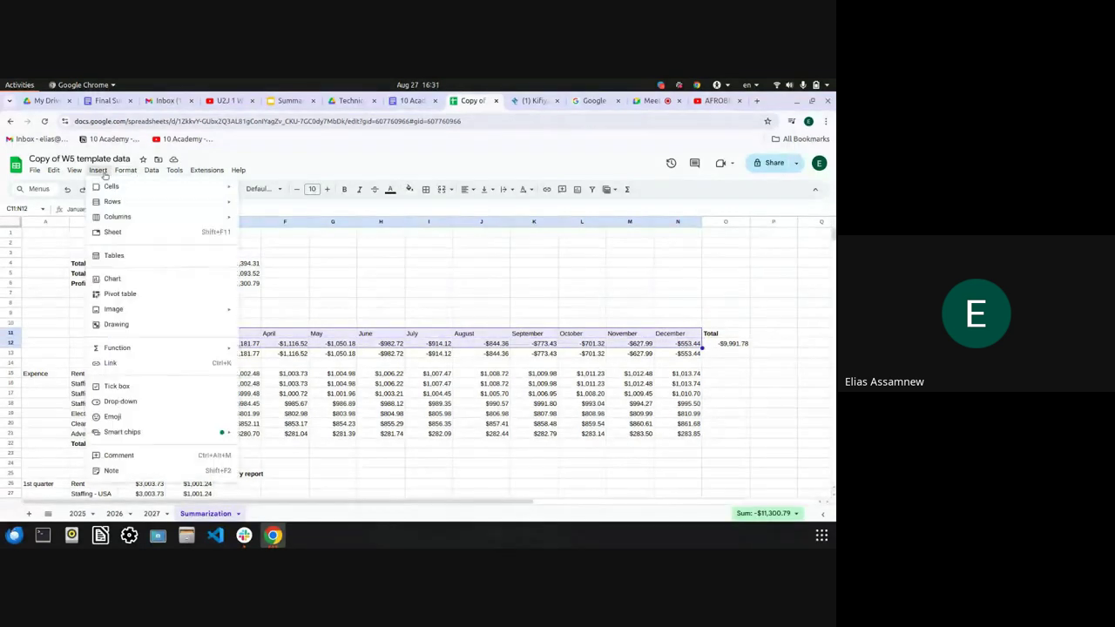
left_click(114, 277)
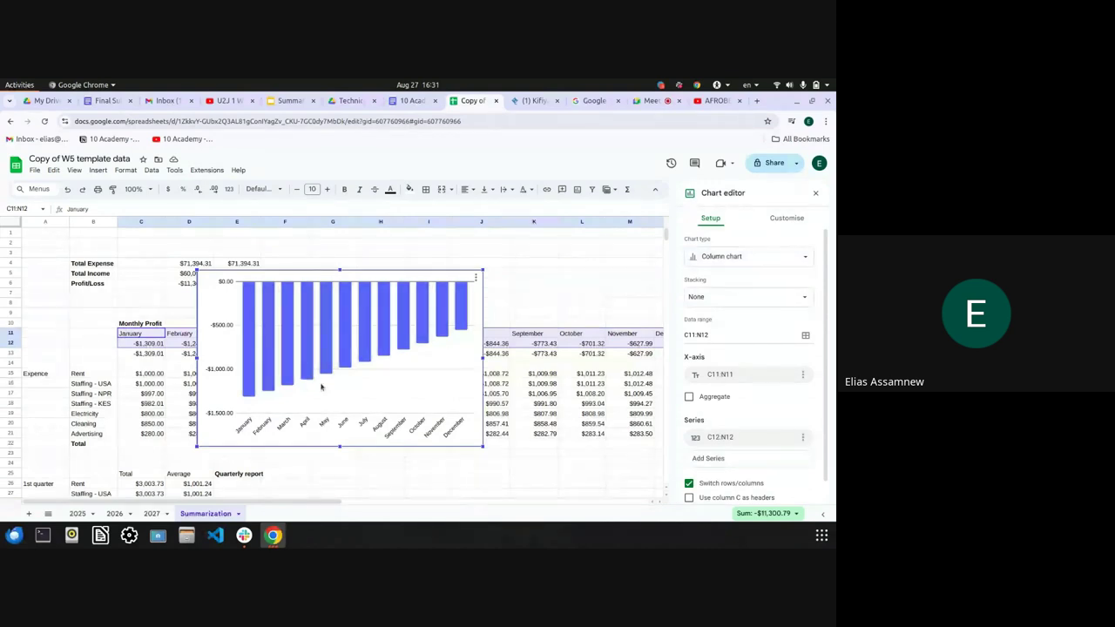
Try the Stacked area chart type for the monthly profit data
left_click(749, 260)
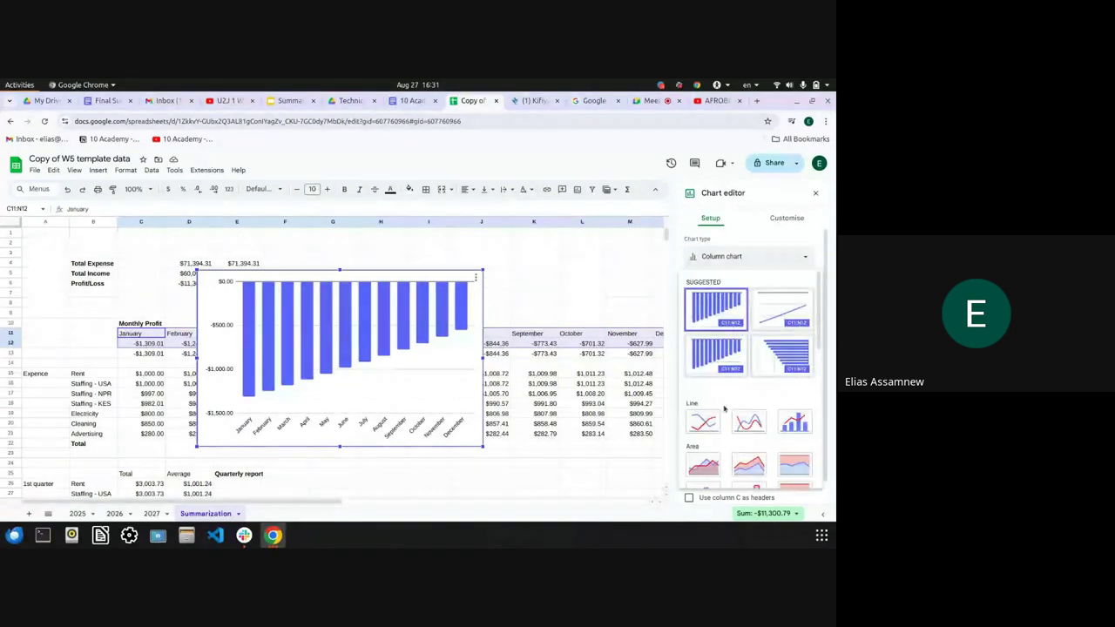
scroll(738, 375, "down", 3)
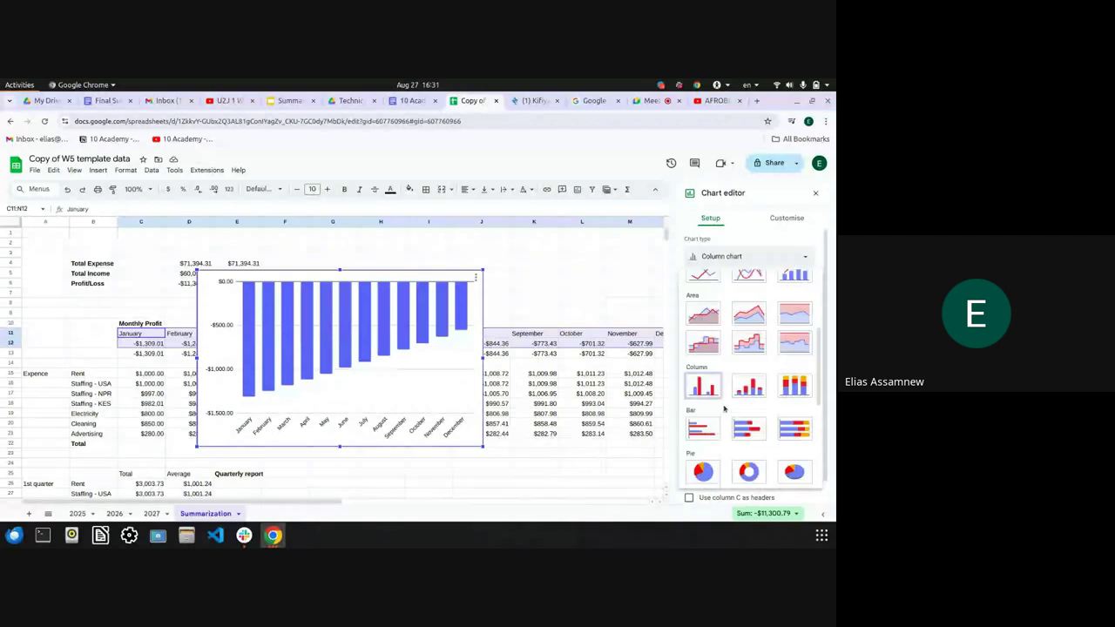
left_click(748, 318)
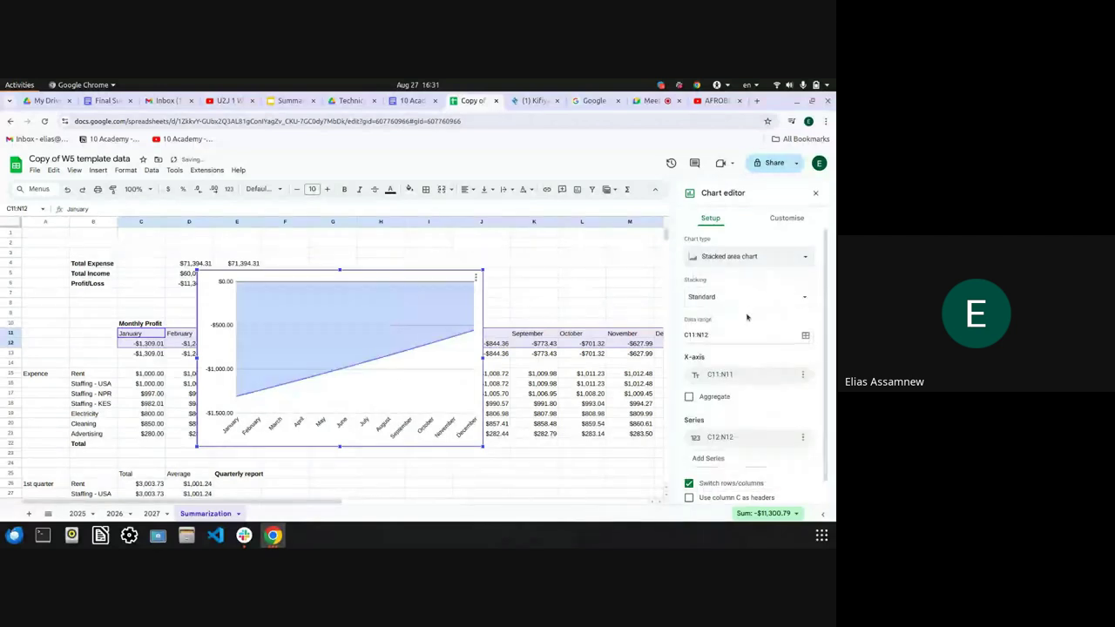
Change the chart type to Stacked stepped area chart and shift the chart slightly up and to the right on the sheet
left_click(750, 256)
scroll(715, 416, "down", 2)
scroll(715, 415, "down", 2)
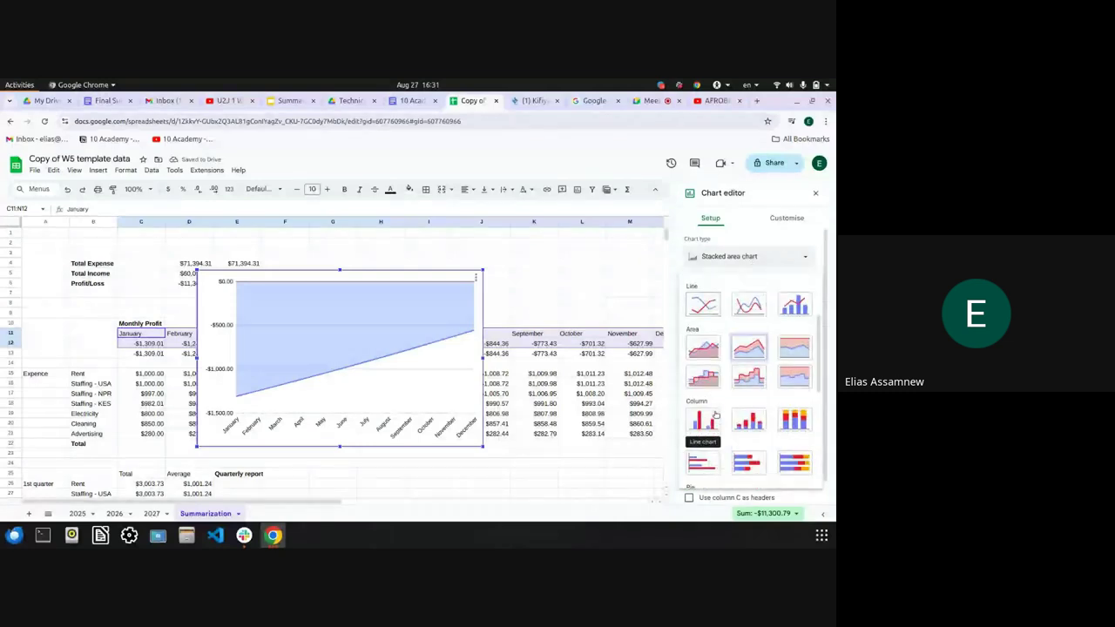
left_click(745, 388)
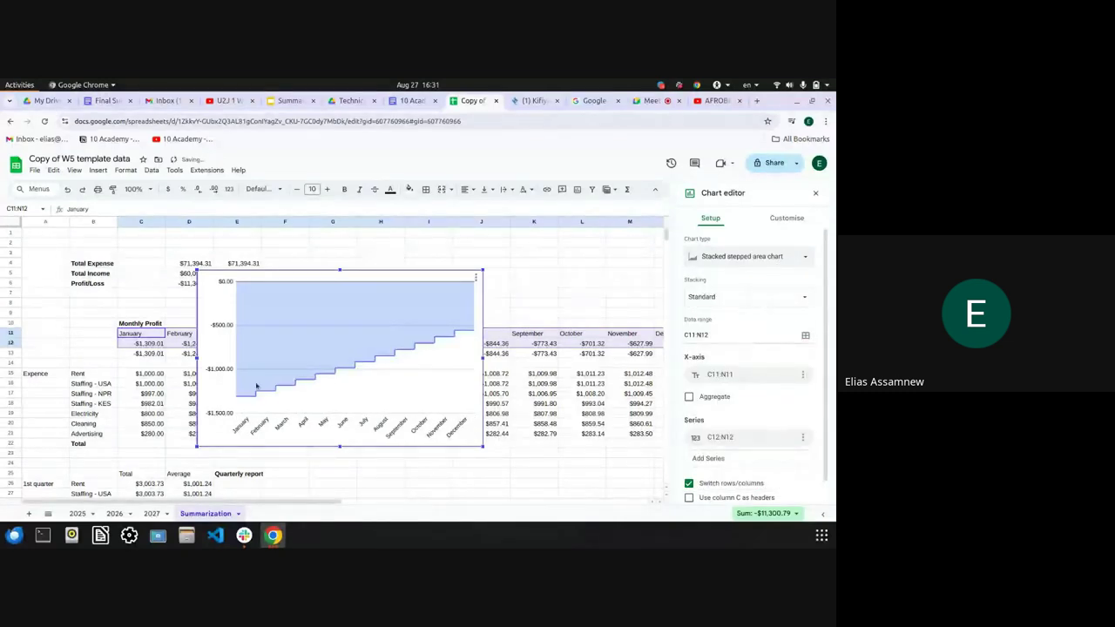
scroll(296, 359, "down", 3)
scroll(296, 359, "up", 3)
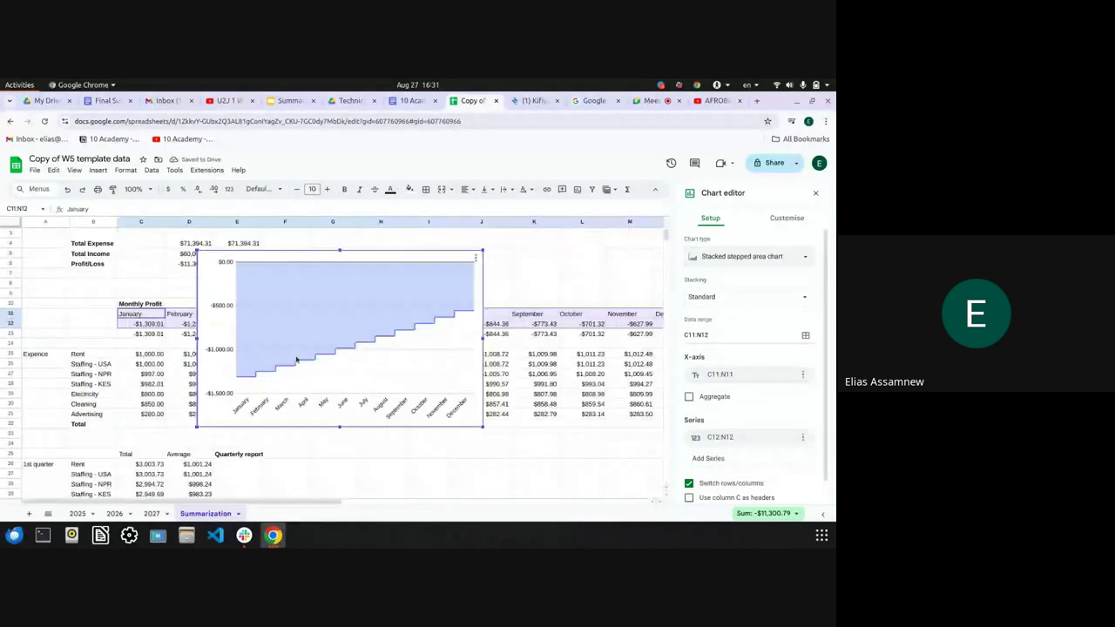
scroll(296, 359, "up", 1)
left_click_drag(336, 327, 348, 312)
Give the chart the title Monthly Profit and centre-align the title
left_click(783, 226)
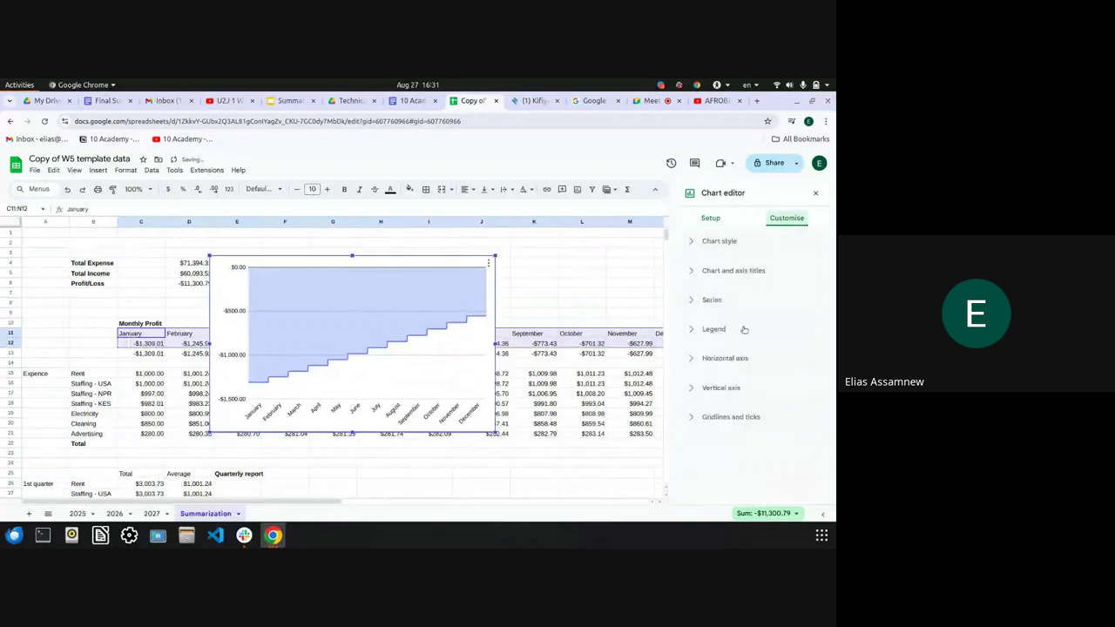
left_click(721, 271)
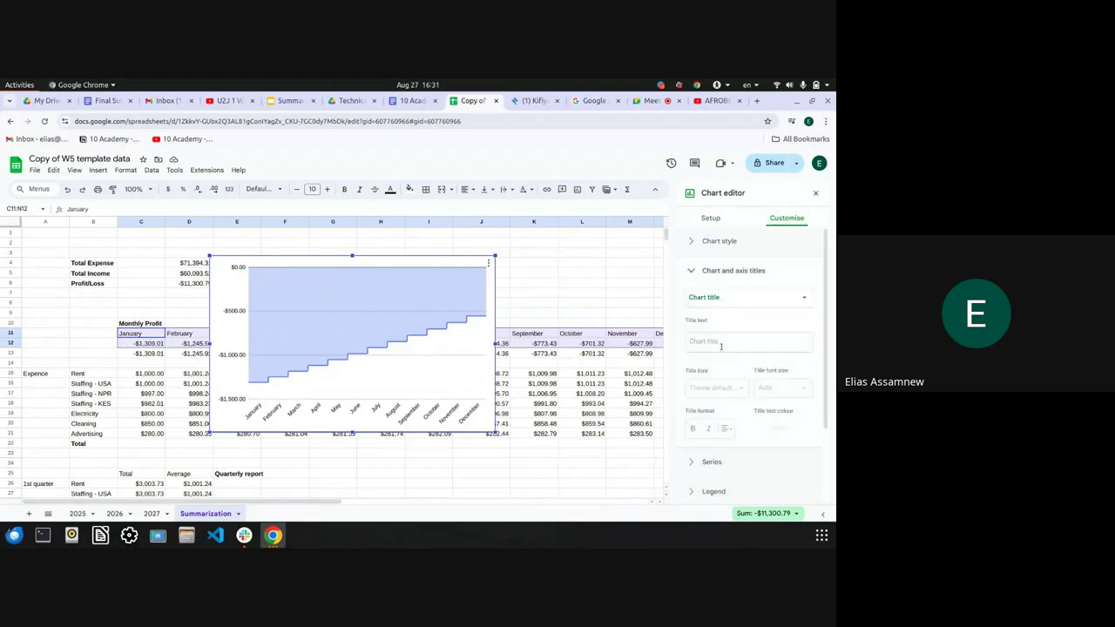
left_click(710, 341)
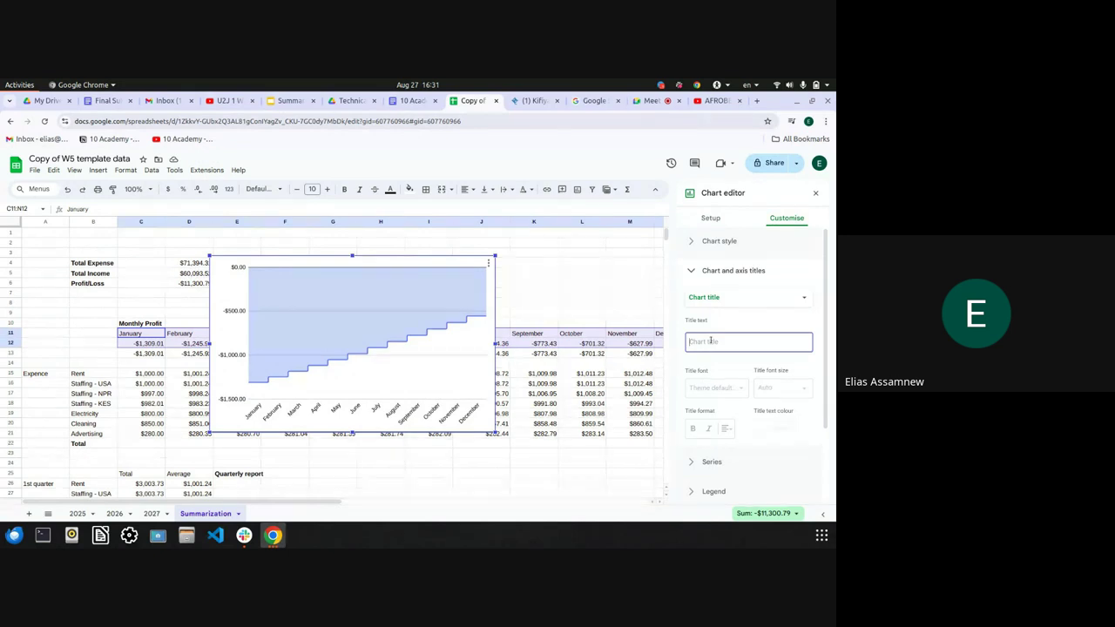
type("mONTHLY pROFIT")
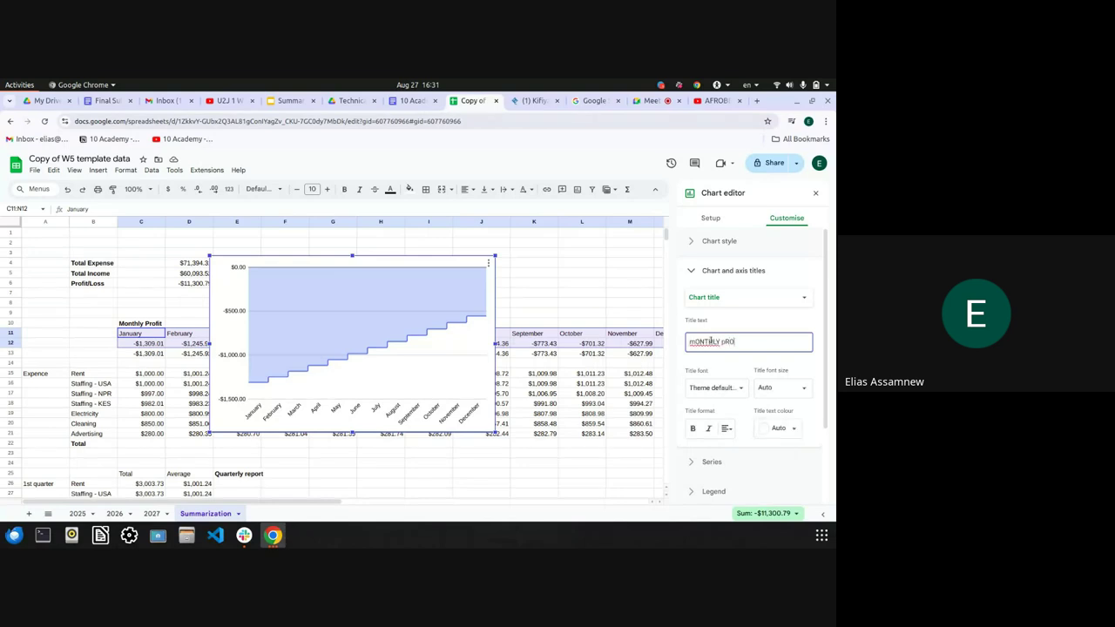
key("BackSpace")
key("BackSpace")
key("BackSpace")
key("BackSpace")
key("BackSpace")
key("BackSpace")
key("BackSpace")
key("BackSpace")
key("BackSpace")
key("BackSpace")
key("BackSpace")
key("BackSpace")
key("BackSpace")
key("BackSpace")
type("MOnthly Profit")
key("BackSpace")
type("o")
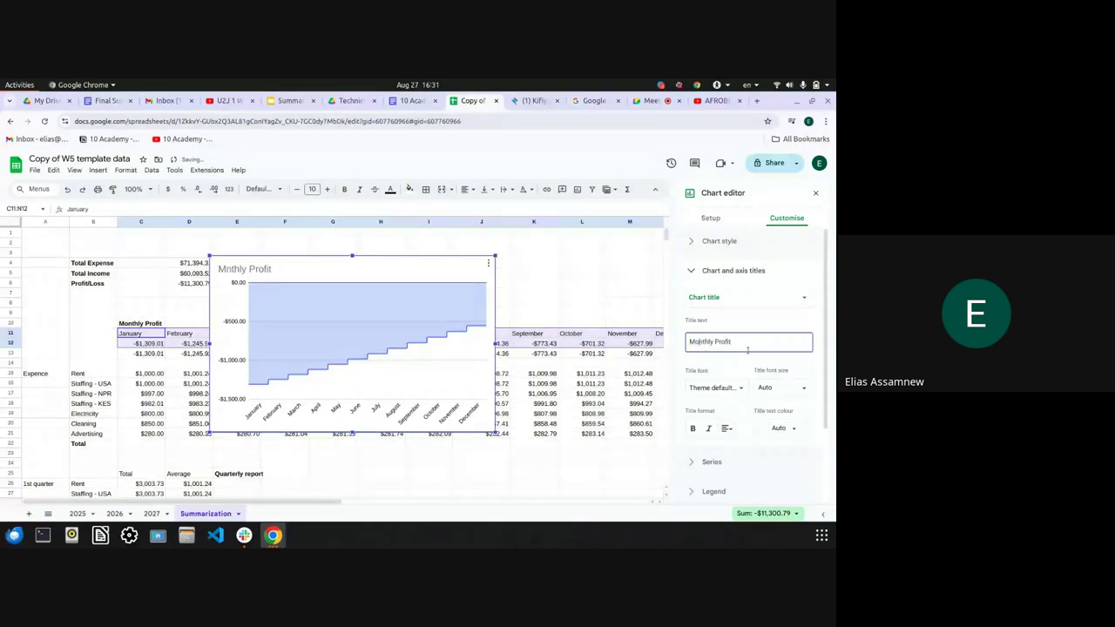
left_click(725, 428)
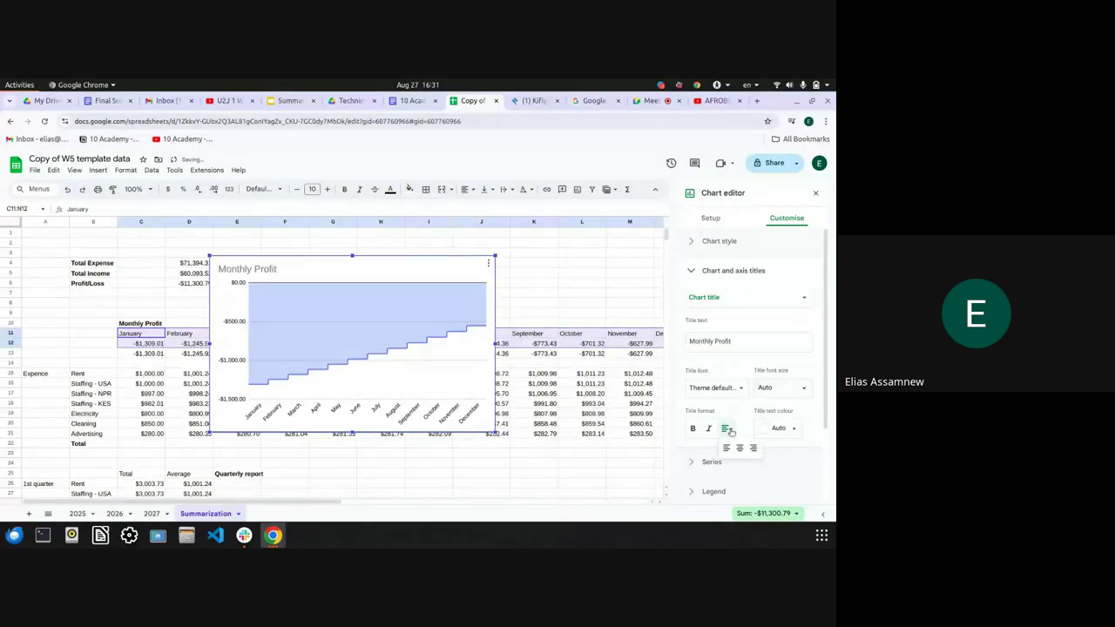
left_click(739, 447)
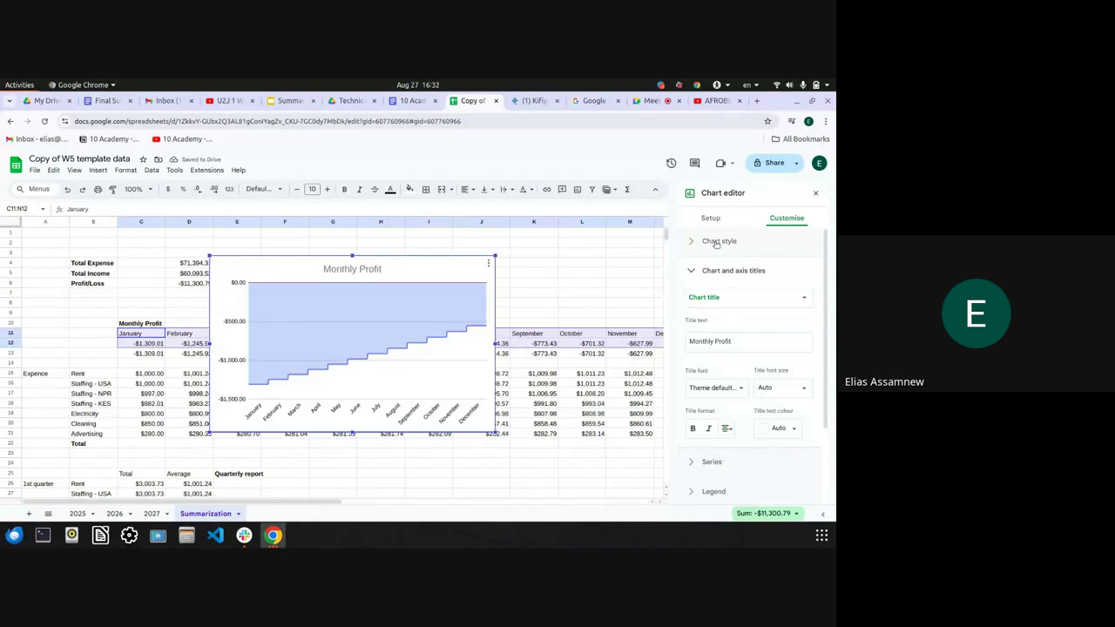
Review the customisation and setup options of the Monthly Profit chart and close the chart editor
scroll(716, 385, "down", 2)
scroll(716, 384, "up", 2)
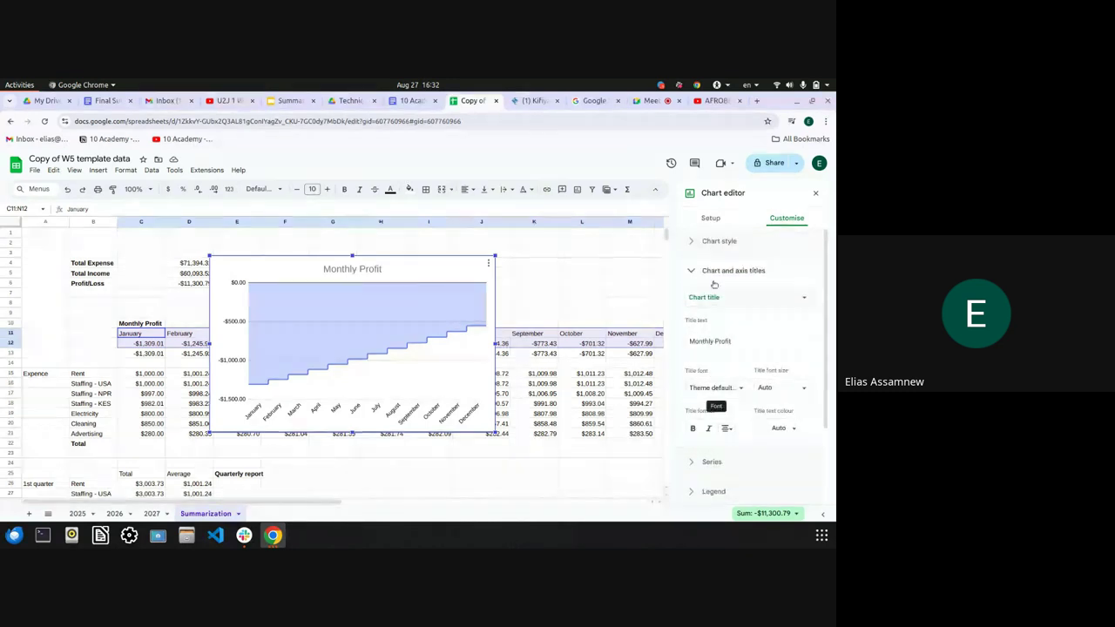
left_click(711, 218)
scroll(716, 330, "down", 1)
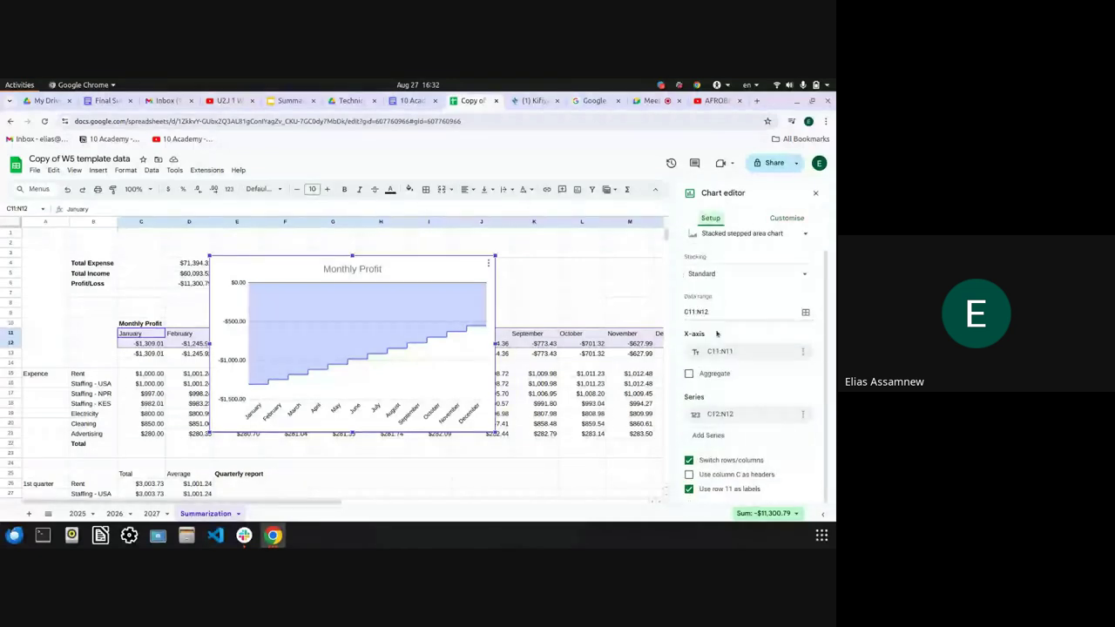
scroll(717, 330, "up", 1)
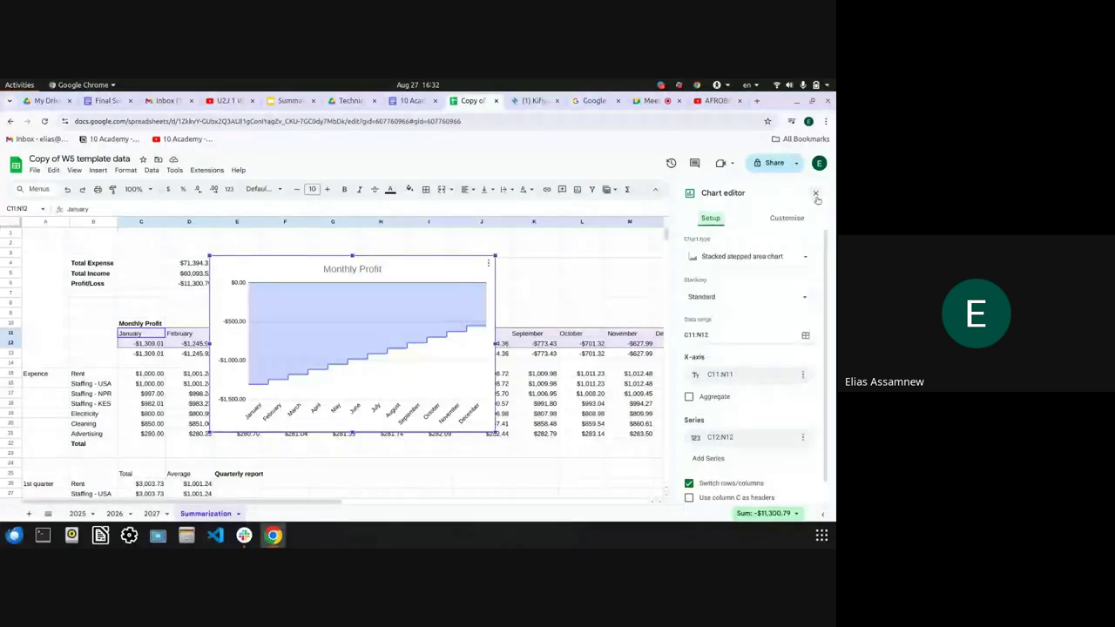
left_click(816, 194)
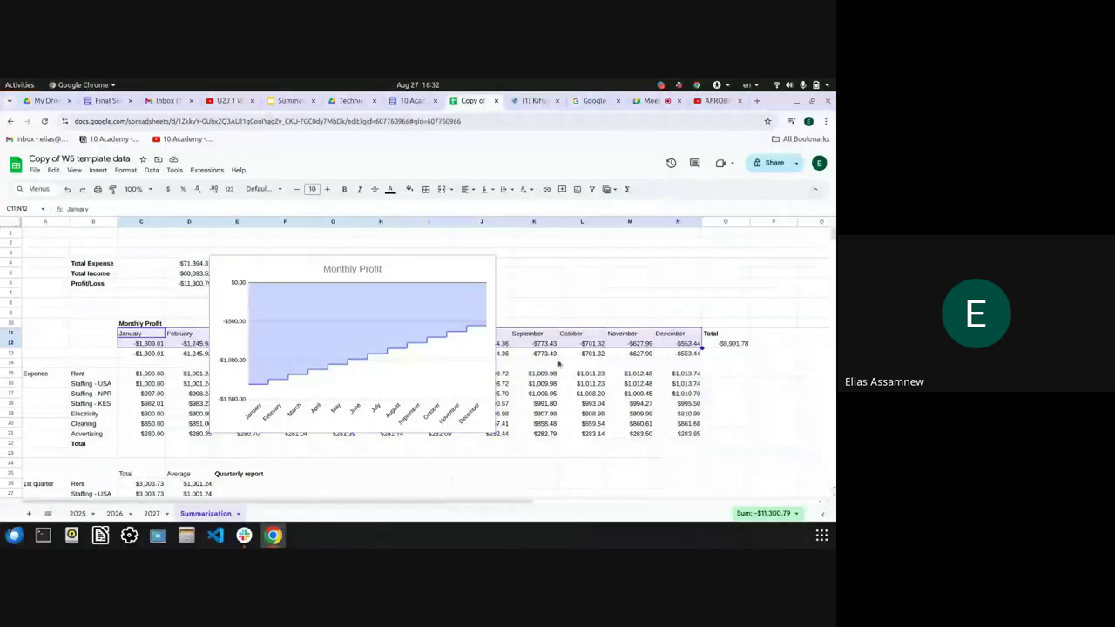
Move the Quarterly report heading from E25 up to E24 on the Summarization sheet
scroll(501, 404, "down", 3)
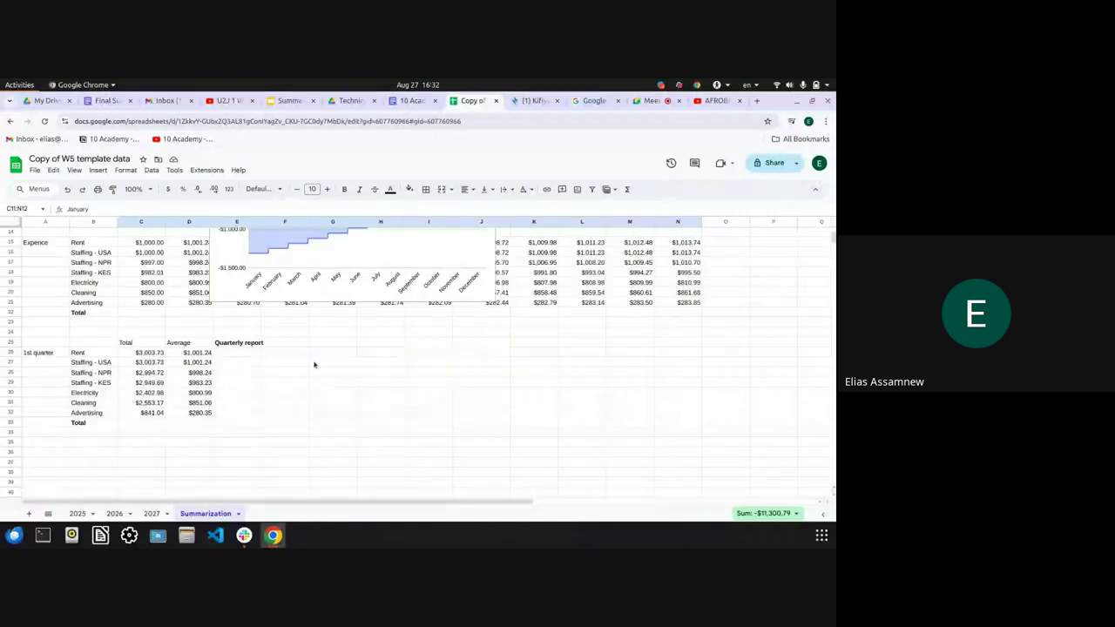
scroll(314, 364, "up", 3)
scroll(230, 464, "down", 2)
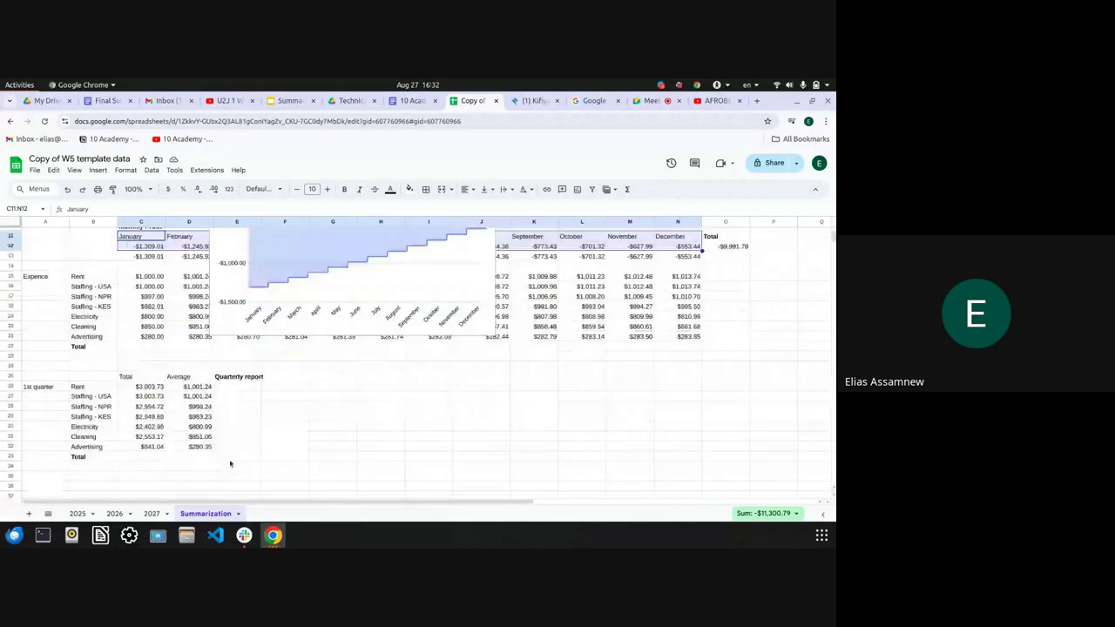
scroll(230, 463, "down", 1)
left_click(233, 369)
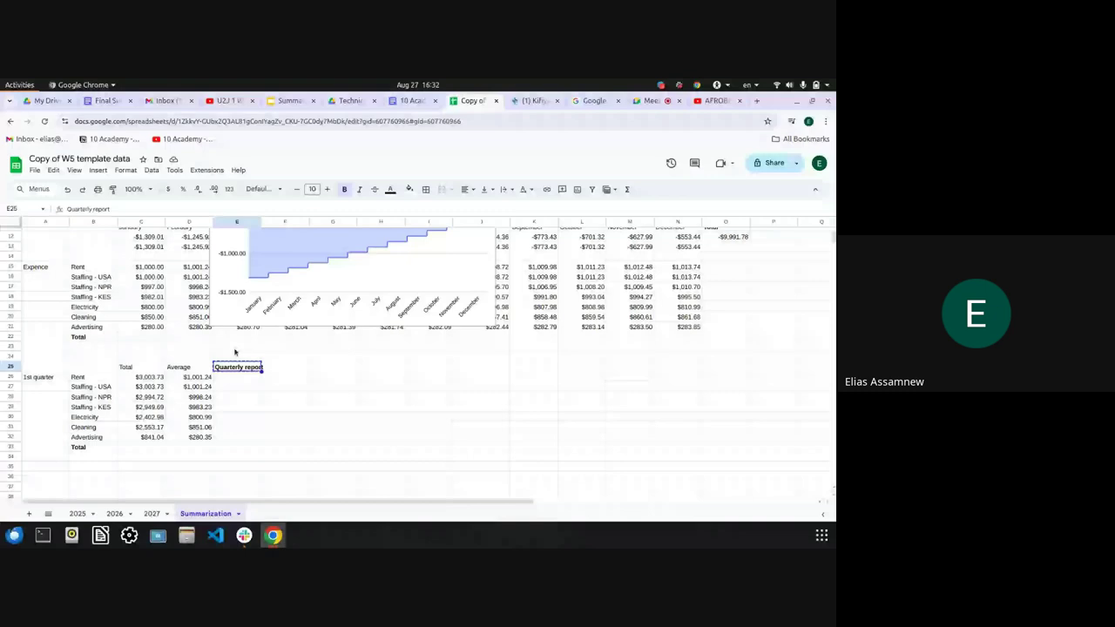
left_click(78, 513)
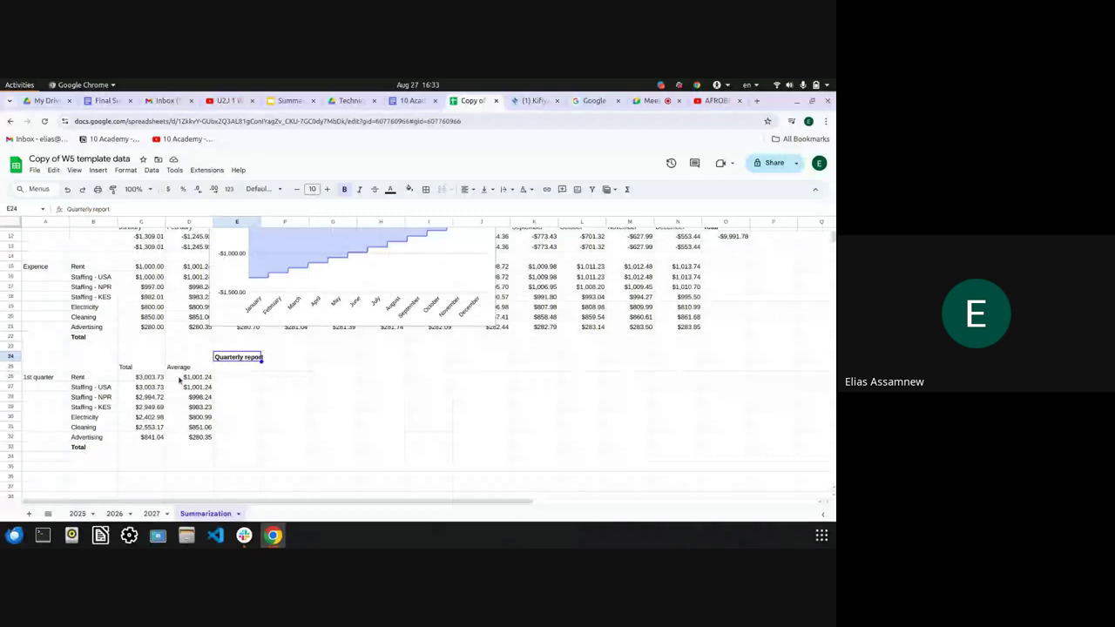
Clear the 1st quarter Total and Average values in C26:D32
left_click(148, 377)
left_click_drag(148, 377, 209, 438)
key("Delete")
In C26, sum the January to March rent from '2025'!F11:H11 and fill the formula down to C32
left_click(136, 380)
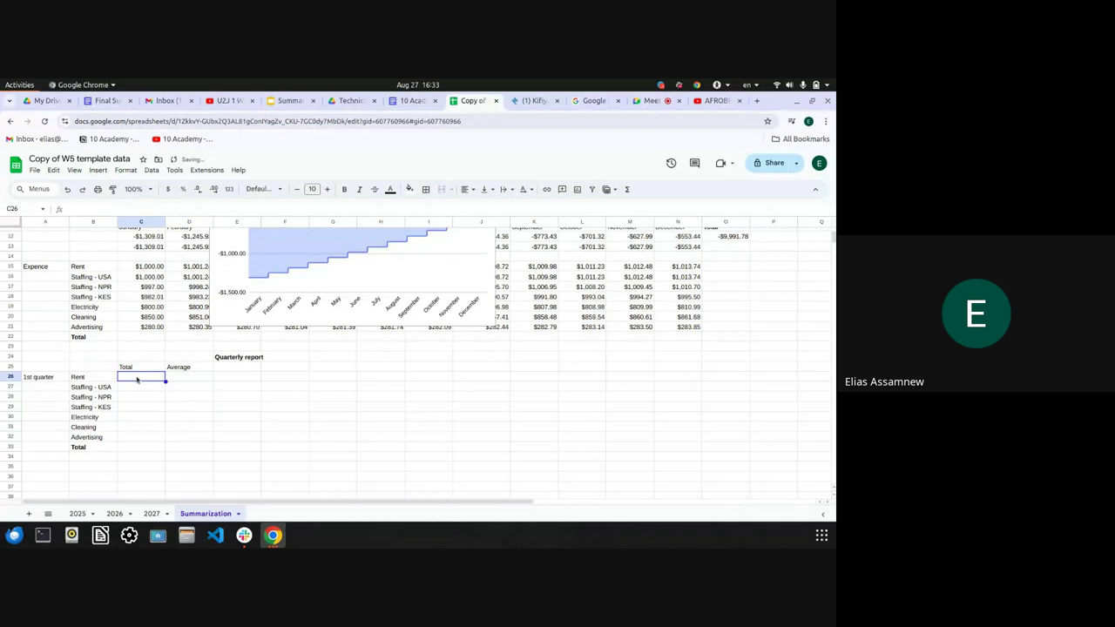
type("=SUM")
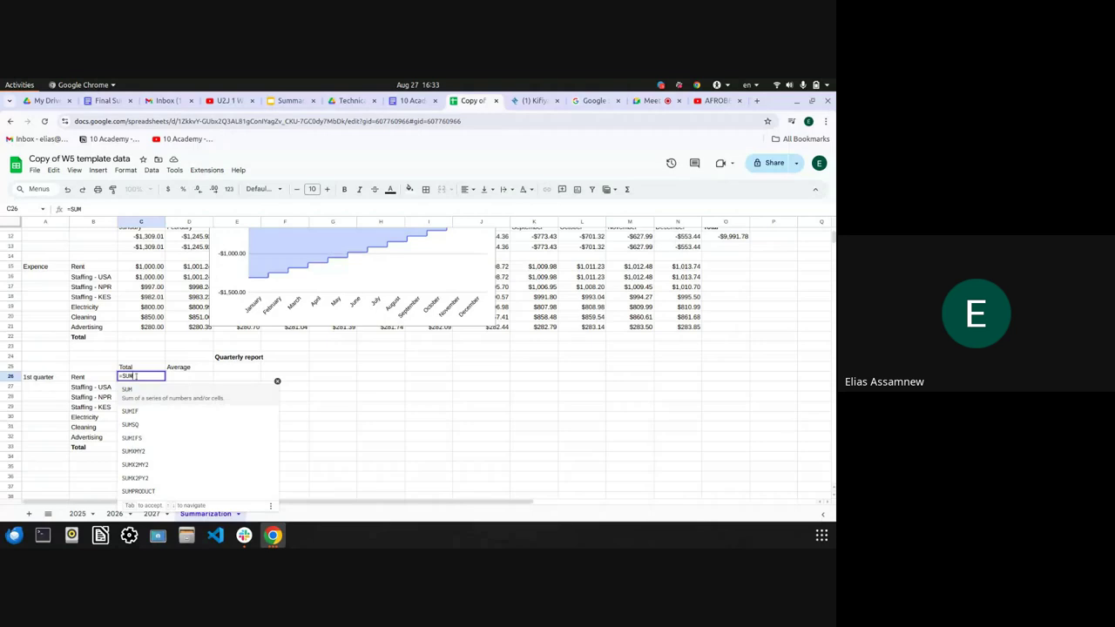
type("(")
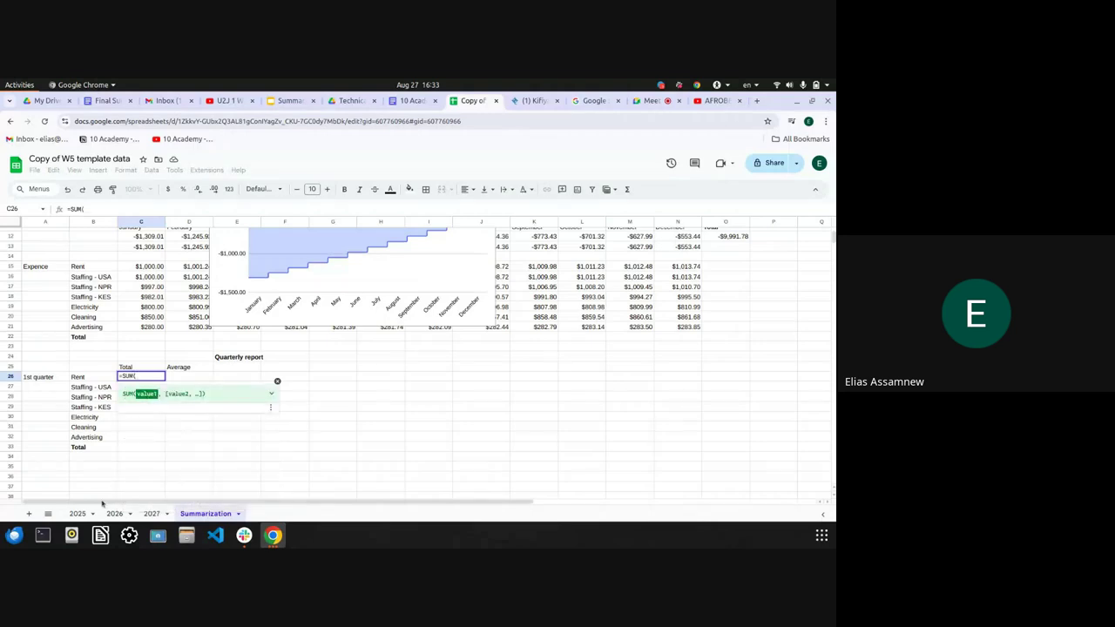
left_click(77, 513)
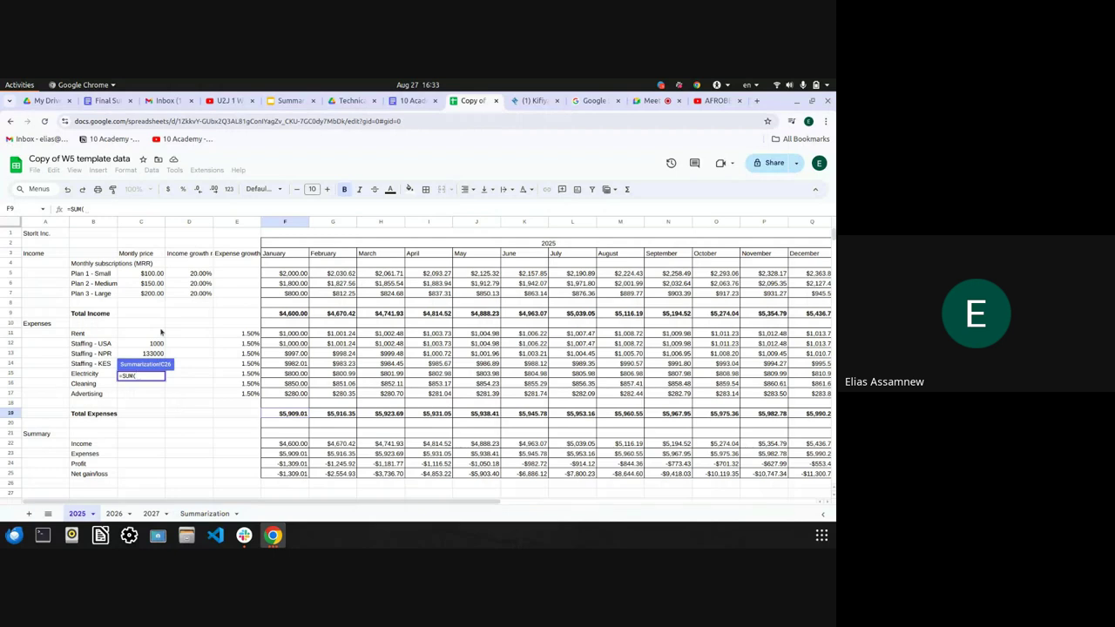
left_click(285, 334)
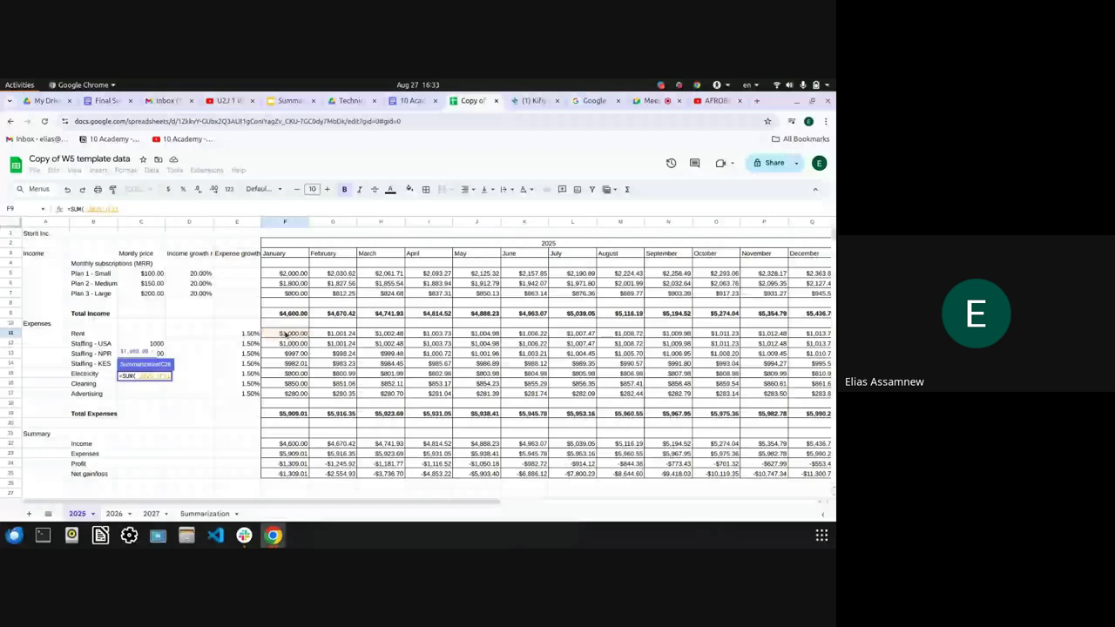
key("shift+Right")
key("shift+Right")
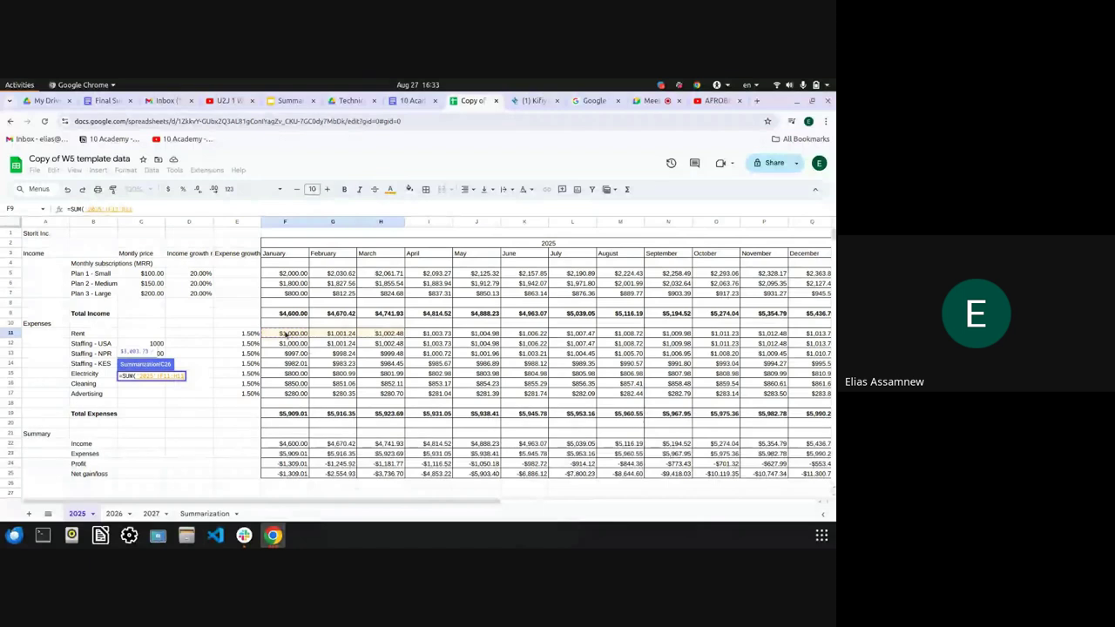
key("Return")
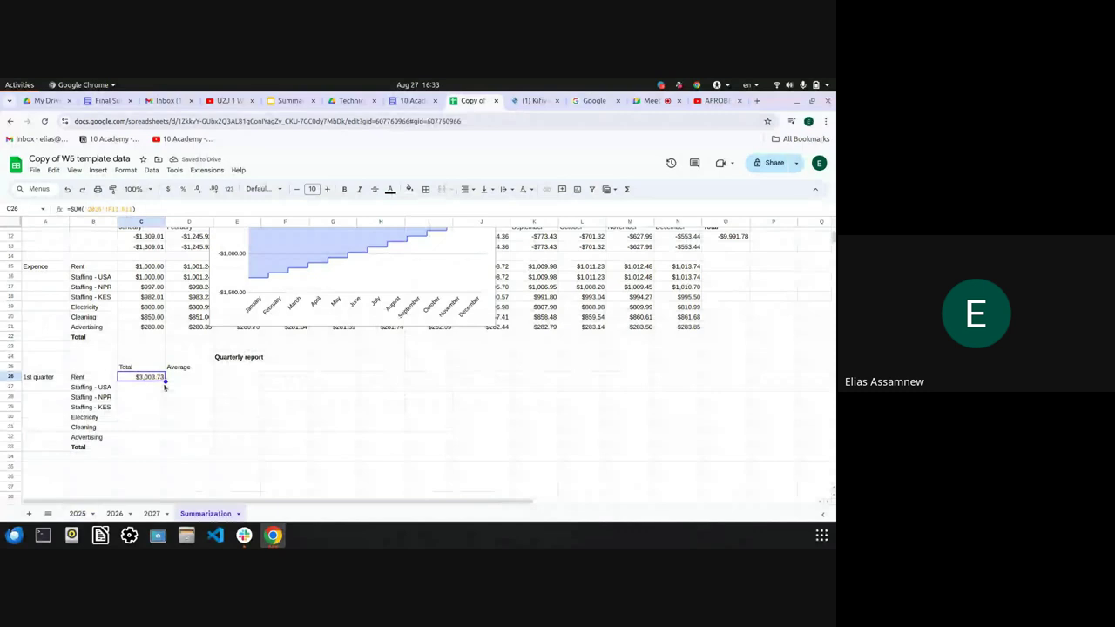
left_click_drag(164, 381, 162, 442)
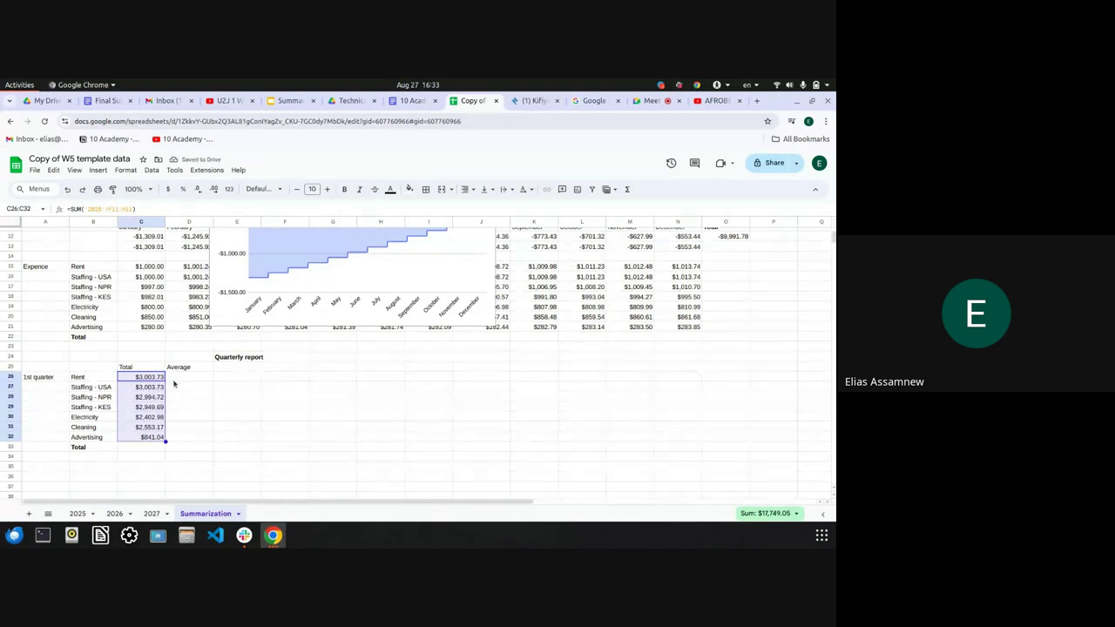
In D26, average the January to March rent from '2025'!F11:H11 and fill the formula down to D32
left_click(176, 377)
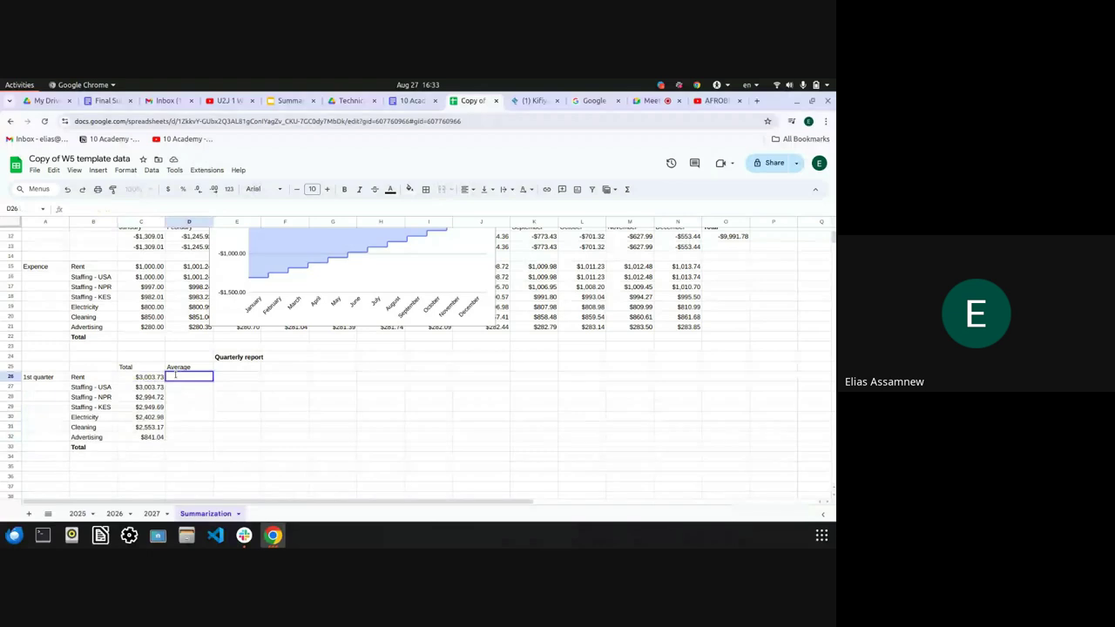
type("=")
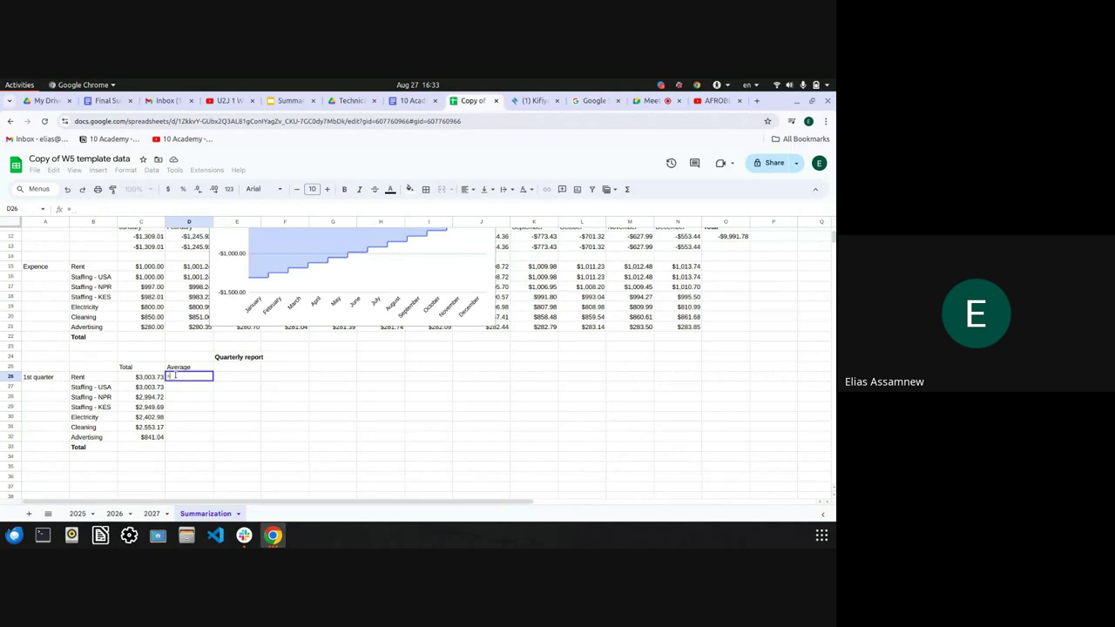
type("a")
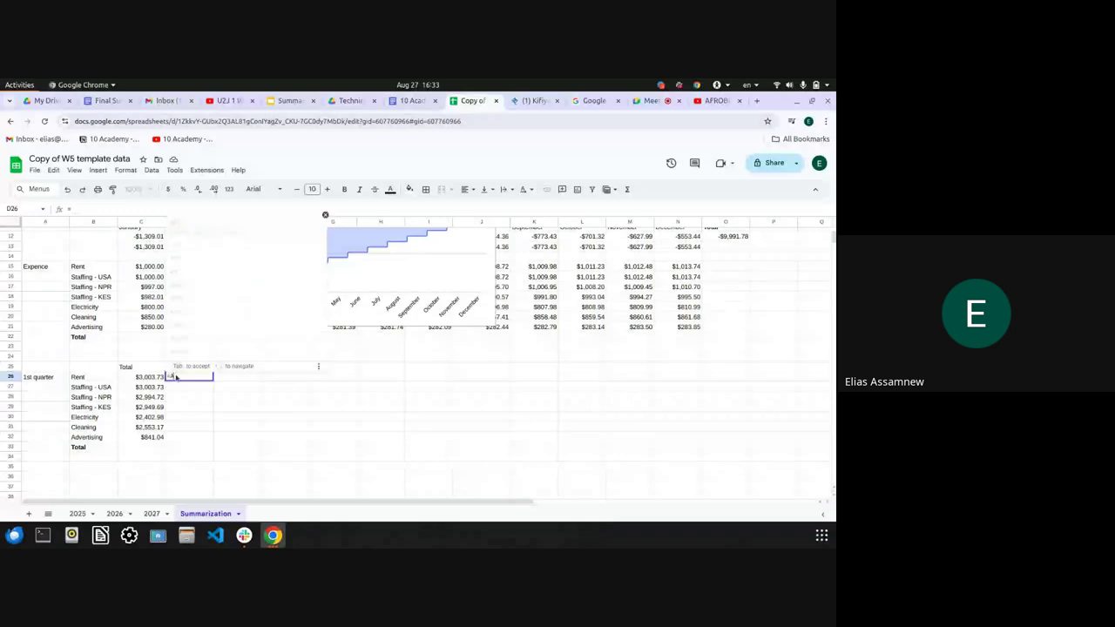
type("ve")
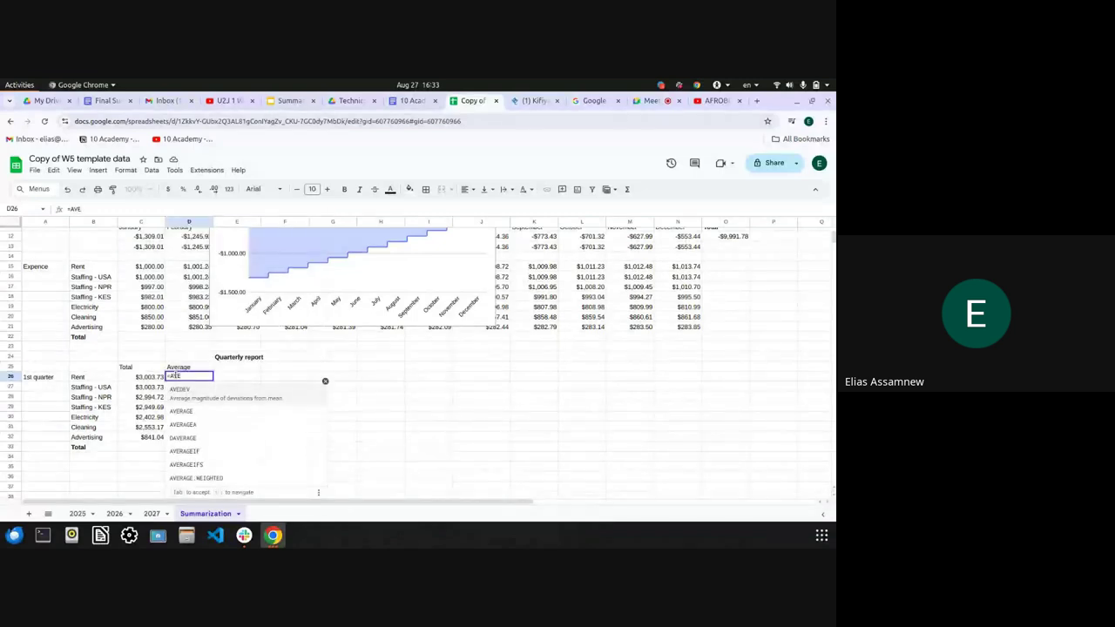
left_click(187, 413)
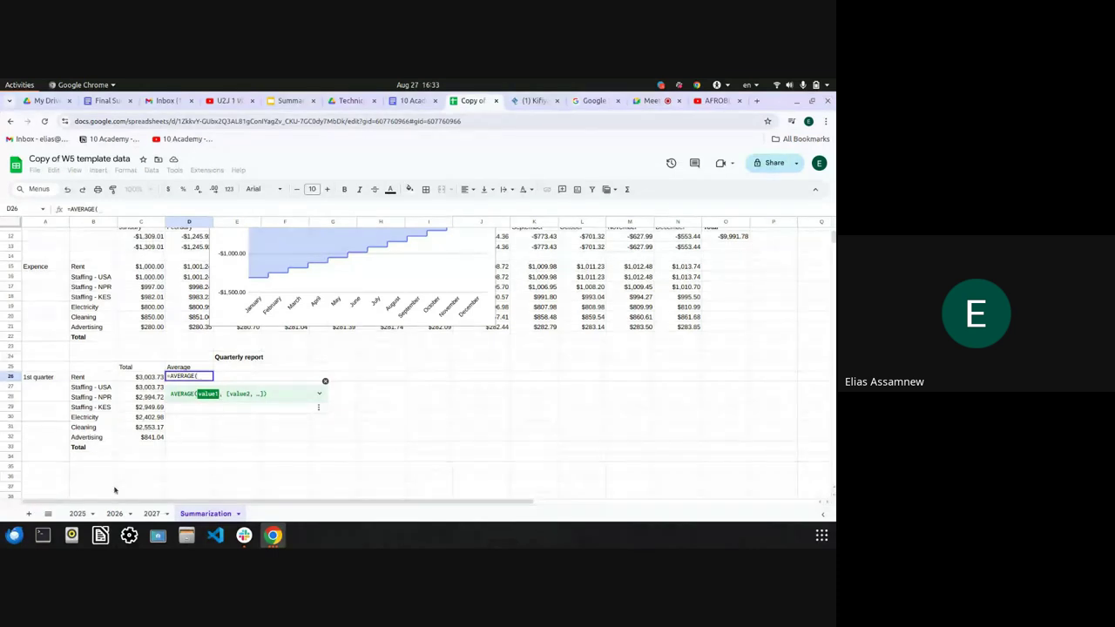
left_click(77, 514)
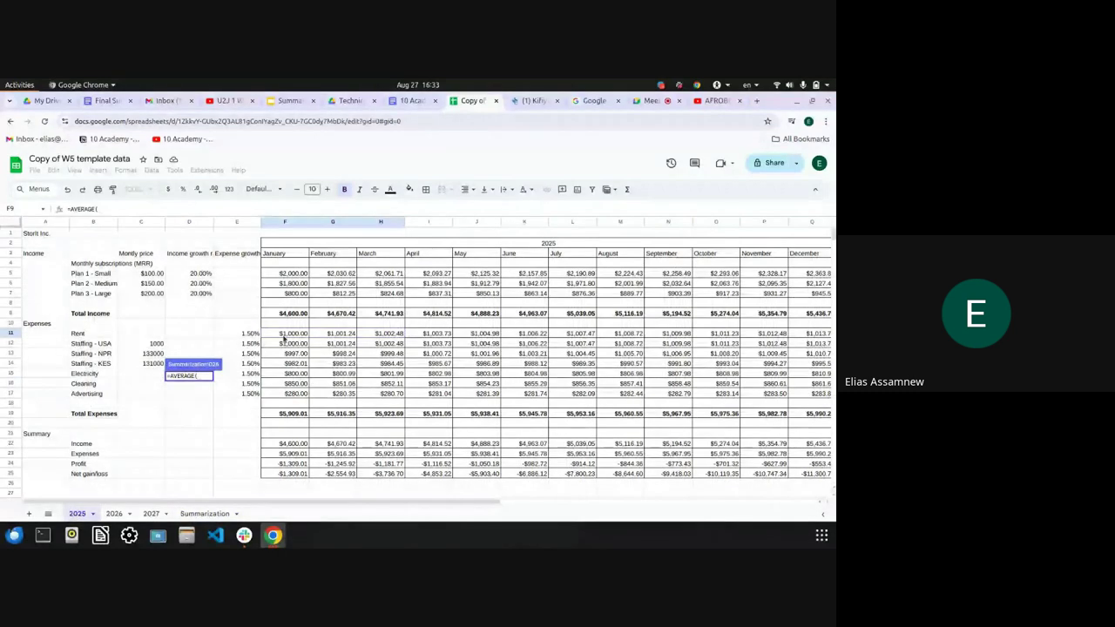
left_click(283, 337)
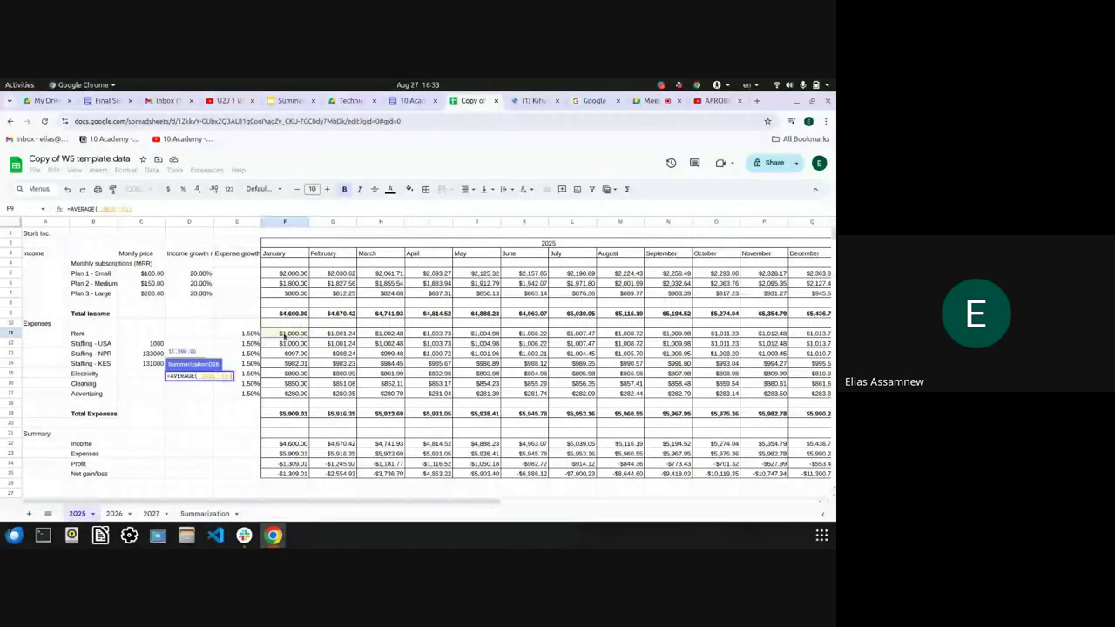
key("shift+Right")
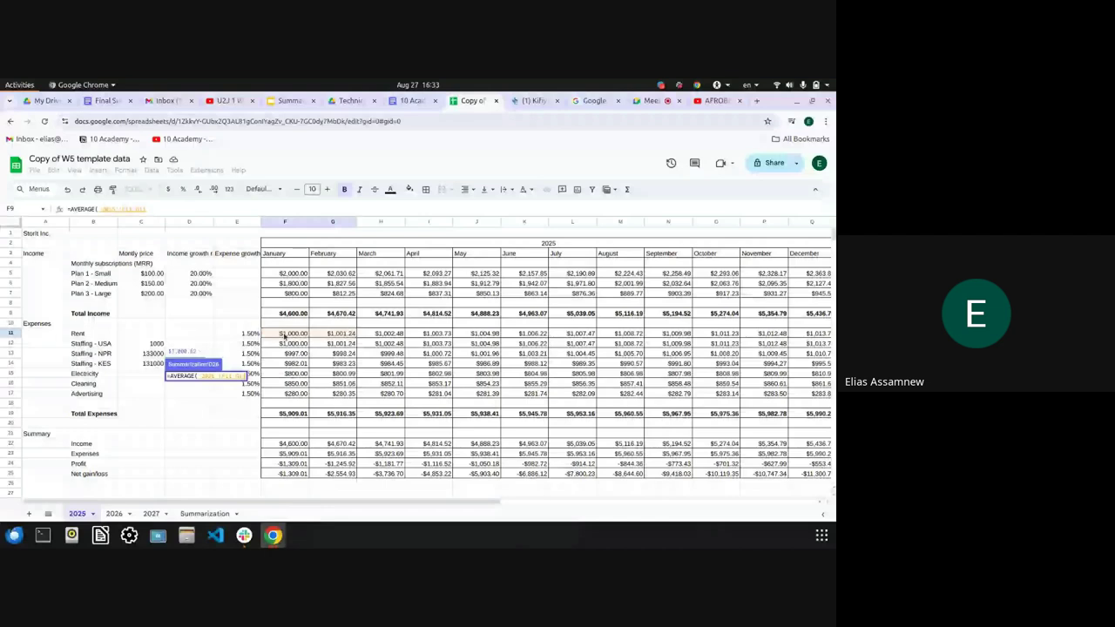
key("Return")
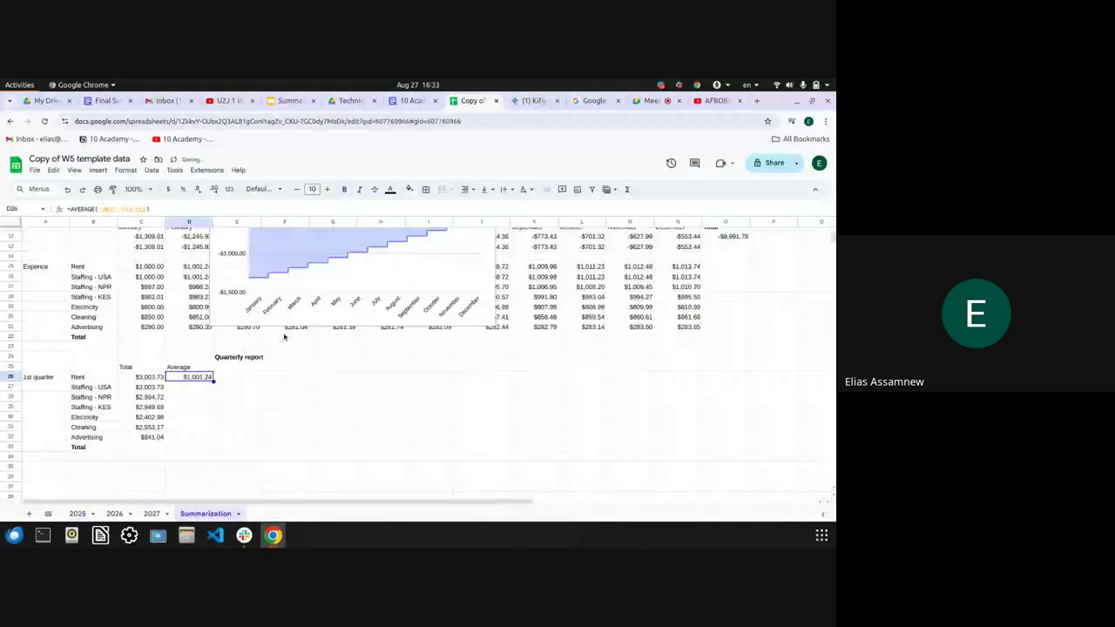
left_click_drag(213, 380, 206, 443)
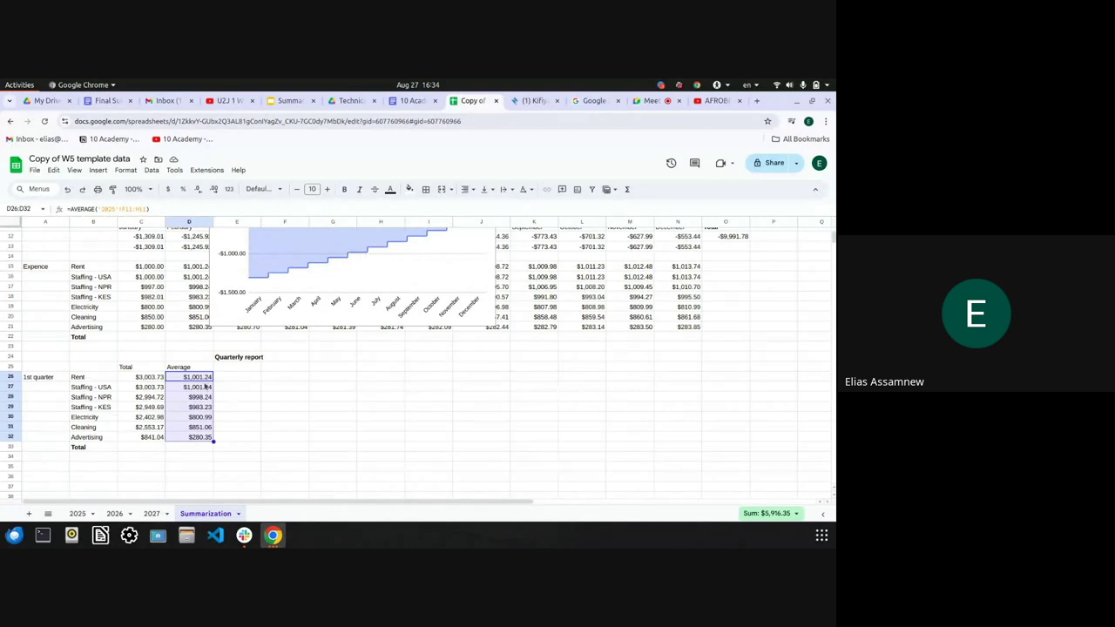
left_click(259, 400)
left_click(185, 389)
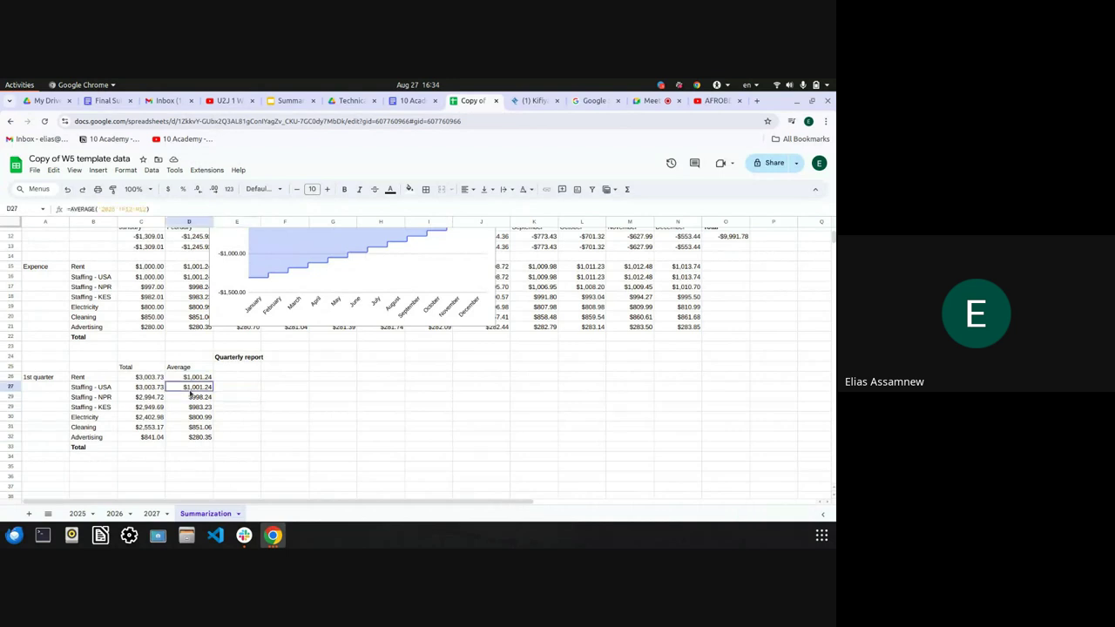
left_click(79, 378)
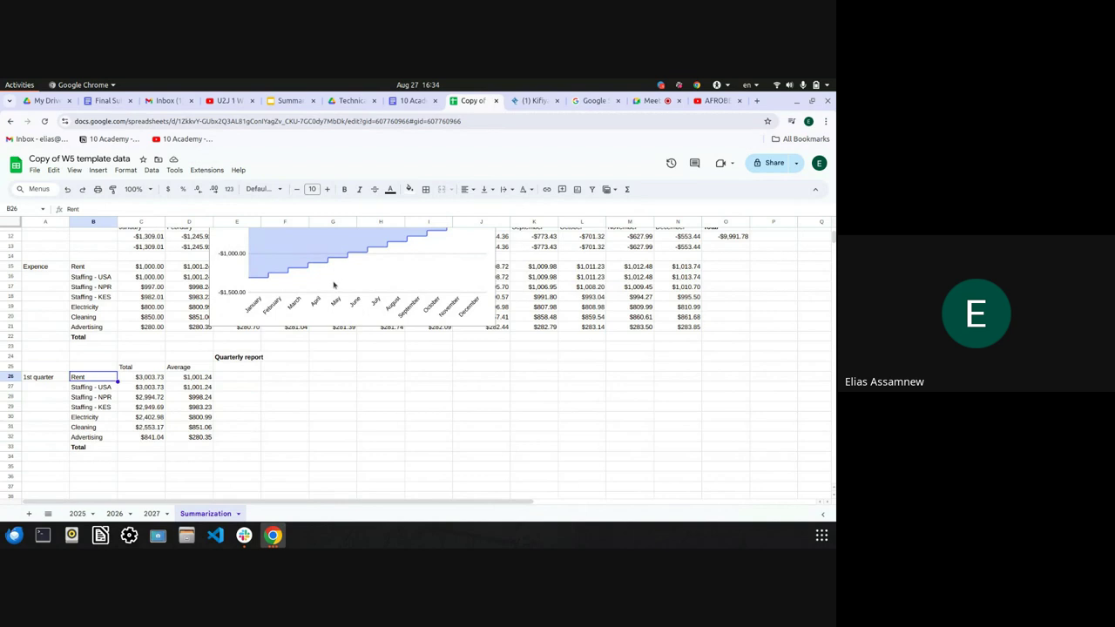
Delete the Monthly Profit chart from the Summarization sheet
scroll(338, 284, "down", 2)
scroll(284, 371, "up", 5)
left_click(284, 371)
key("Delete")
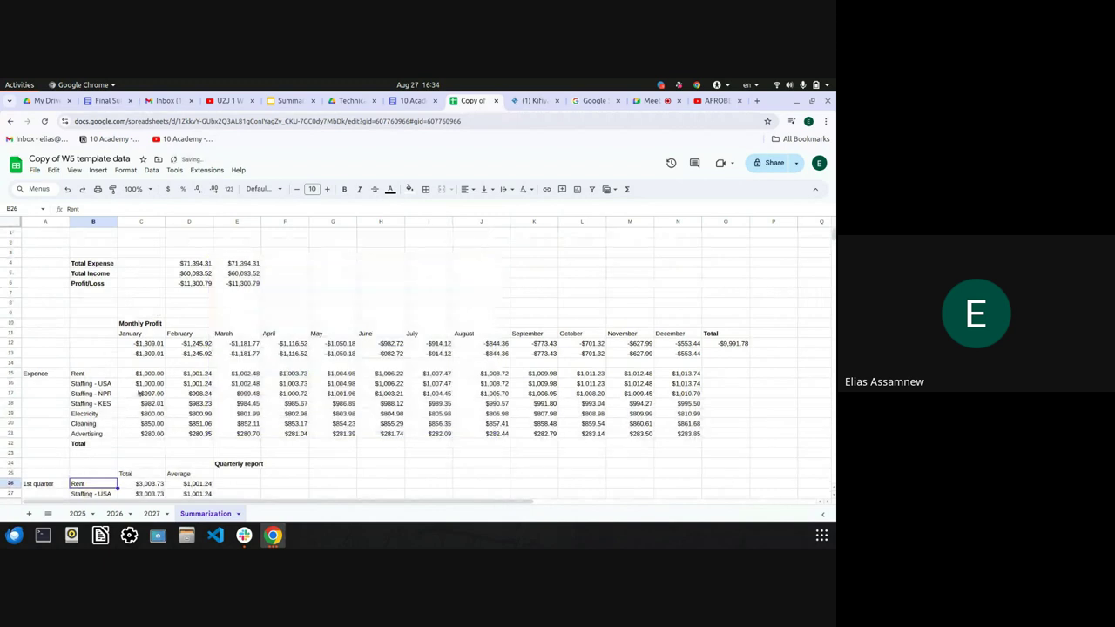
Try charting the monthly expense values in C15:N21 as a pie chart, and delete the chart
left_click_drag(138, 375, 688, 433)
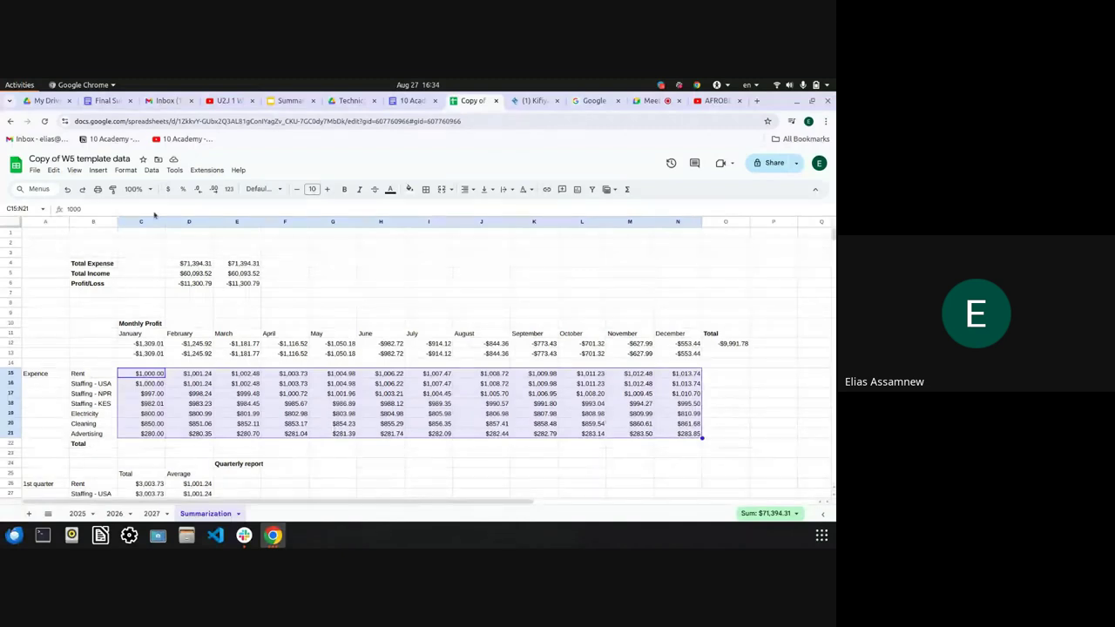
left_click(98, 170)
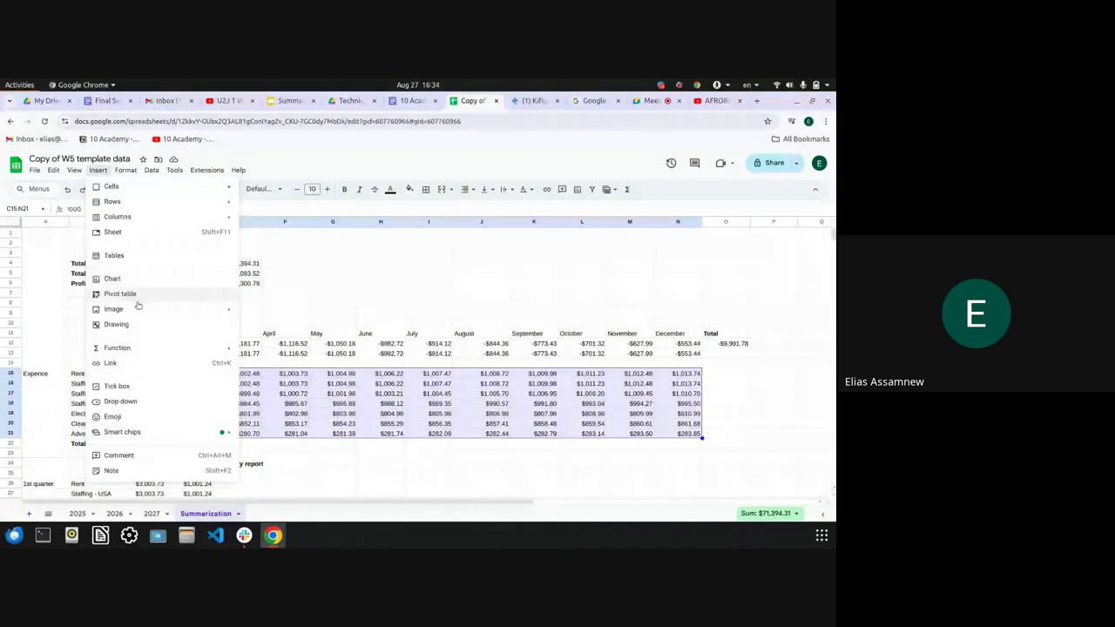
mouse_move(142, 310)
key("Escape")
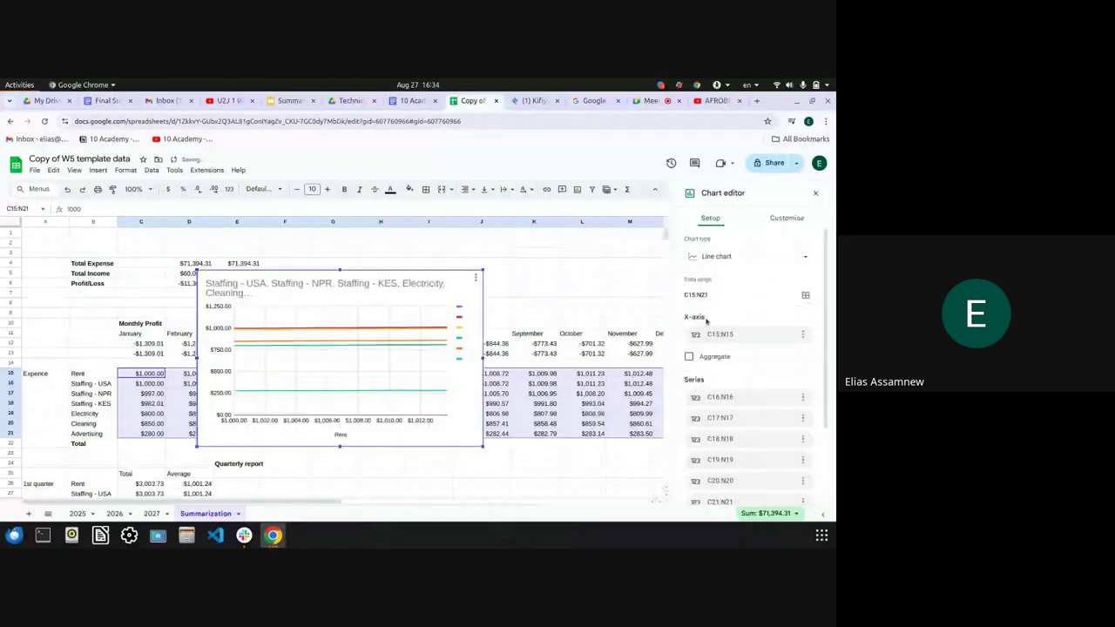
left_click(715, 257)
scroll(728, 376, "down", 3)
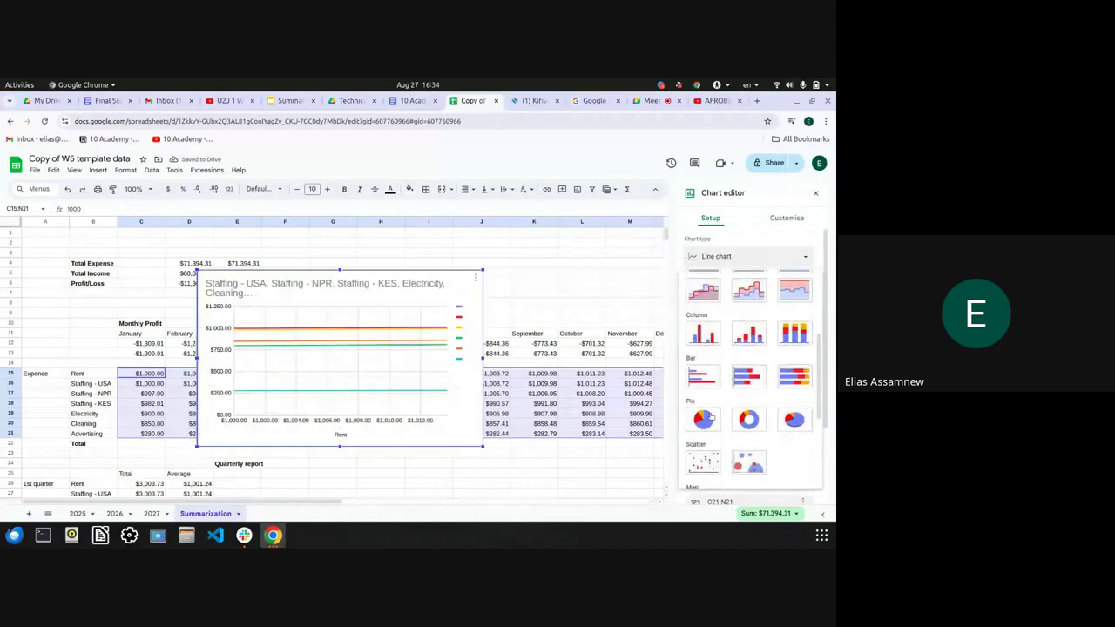
left_click(708, 418)
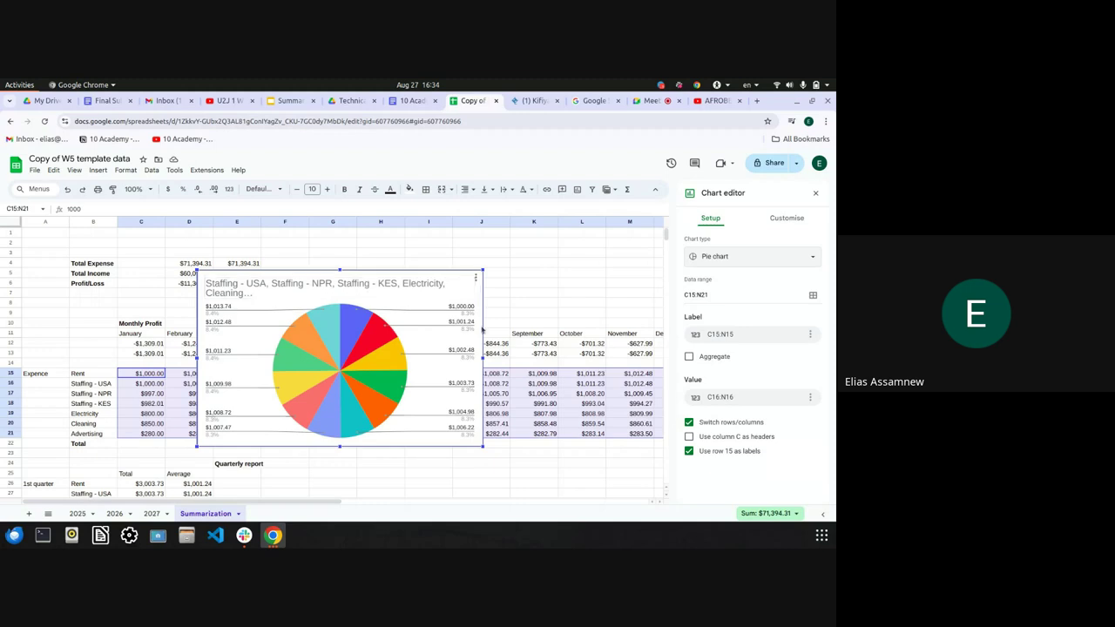
key("Delete")
Try charting the labelled monthly expenses in B15:N21 as a pie chart
left_click(74, 374)
key("shift+Down")
key("shift+Down")
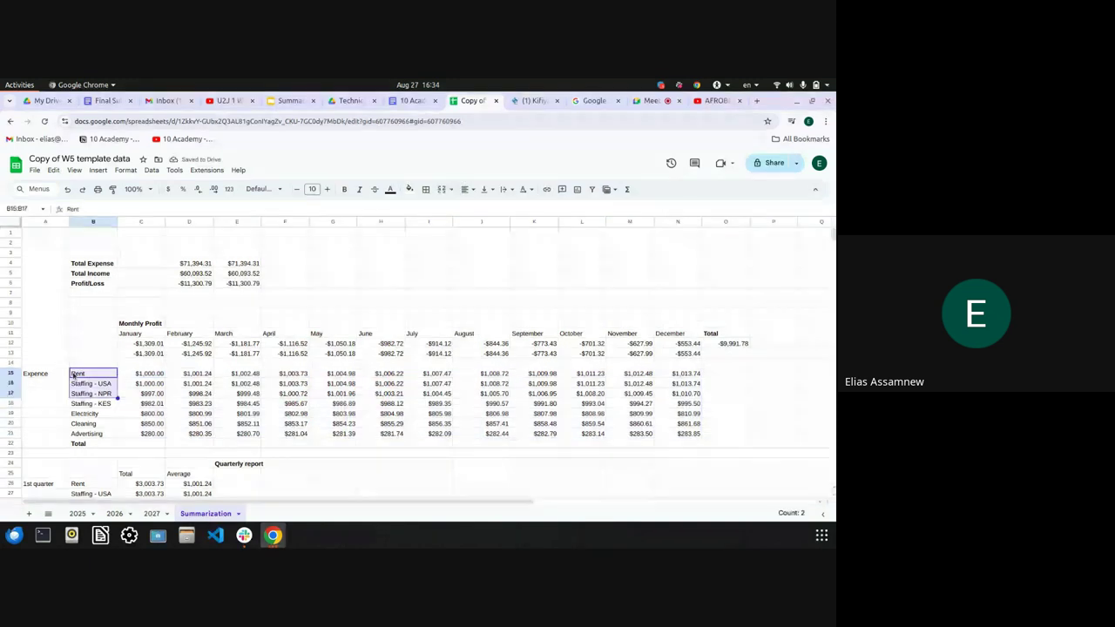
key("shift+Down")
key("shift+Down")
key("shift+Down")
key("shift+Down")
key("shift+Right")
key("shift+Right")
key("shift+Right")
key("shift+Right")
key("shift+Right")
key("shift+Right")
key("shift+Right")
key("shift+Right")
key("shift+Right")
key("shift+Right")
key("shift+Right")
key("shift+Right")
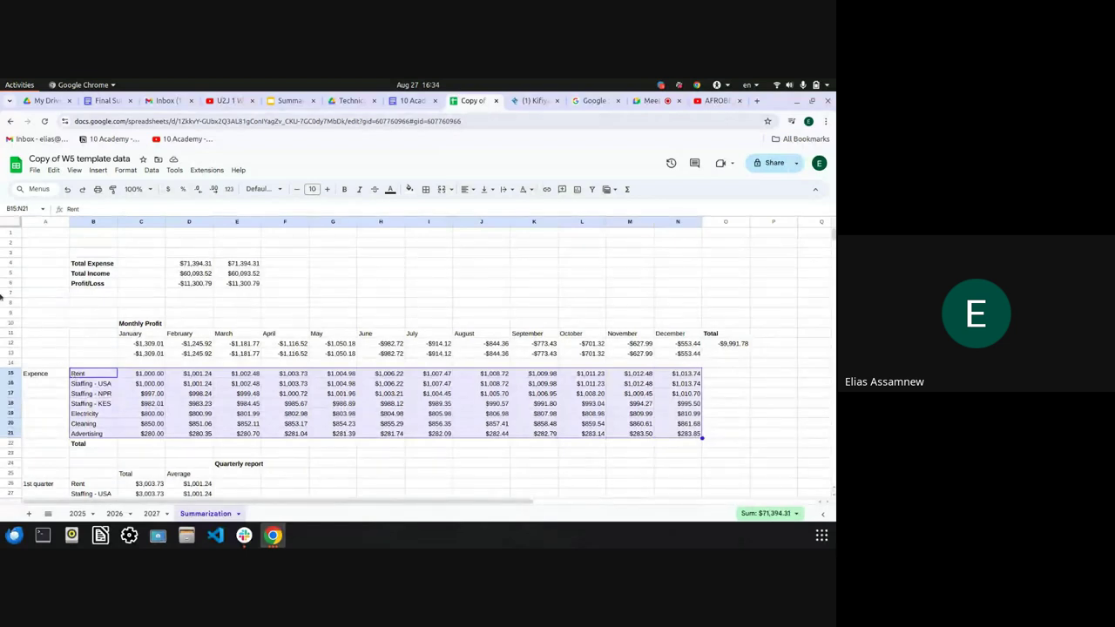
left_click(98, 170)
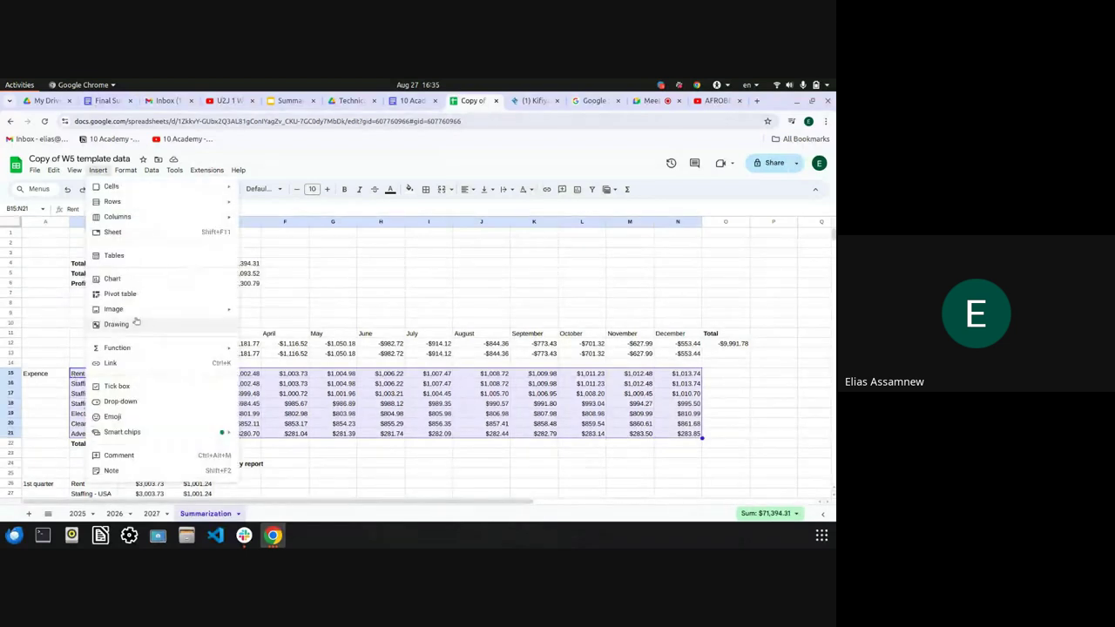
left_click(124, 280)
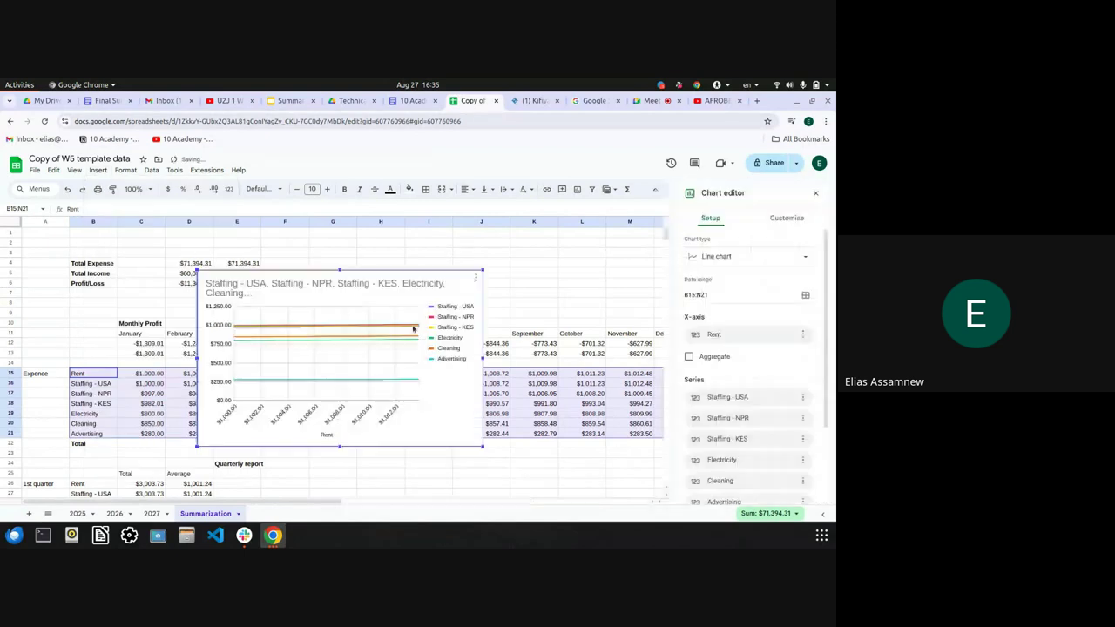
left_click(703, 258)
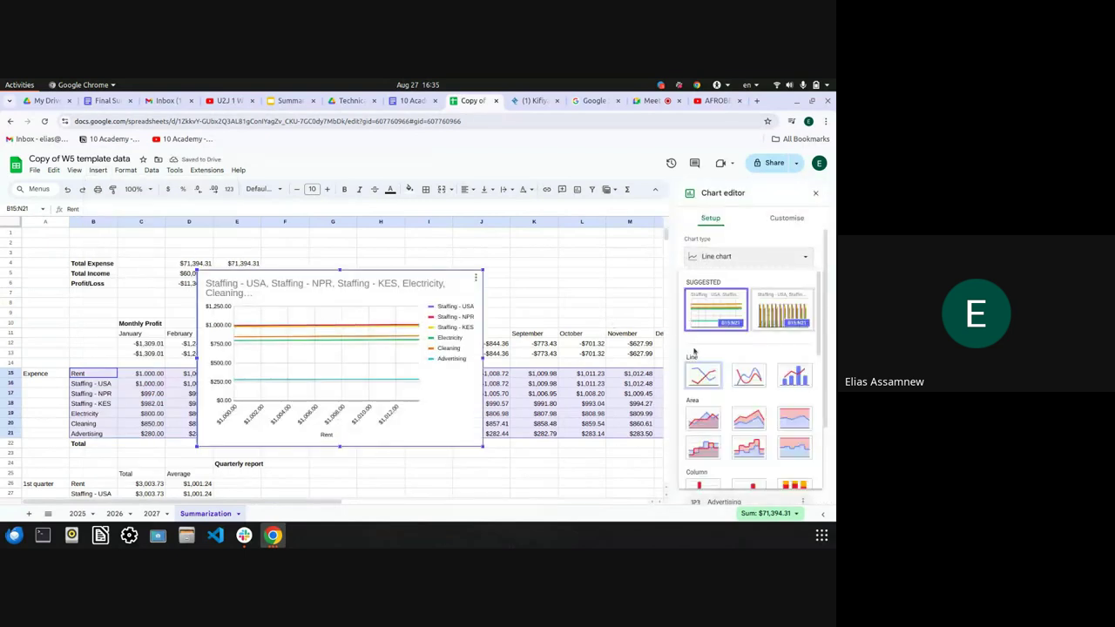
scroll(700, 397, "down", 3)
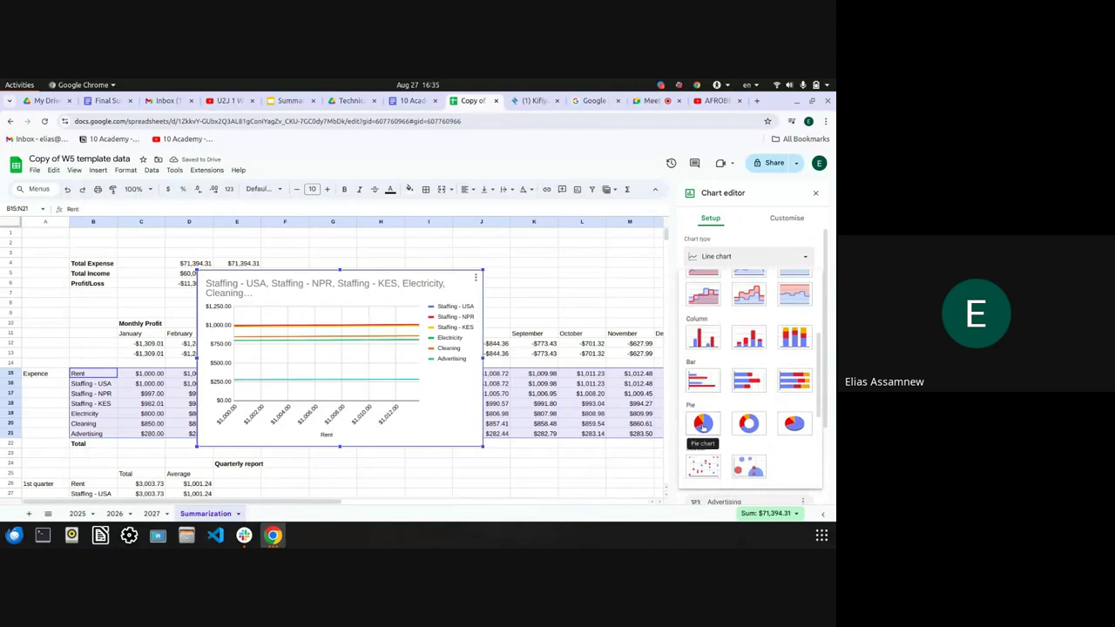
left_click(703, 424)
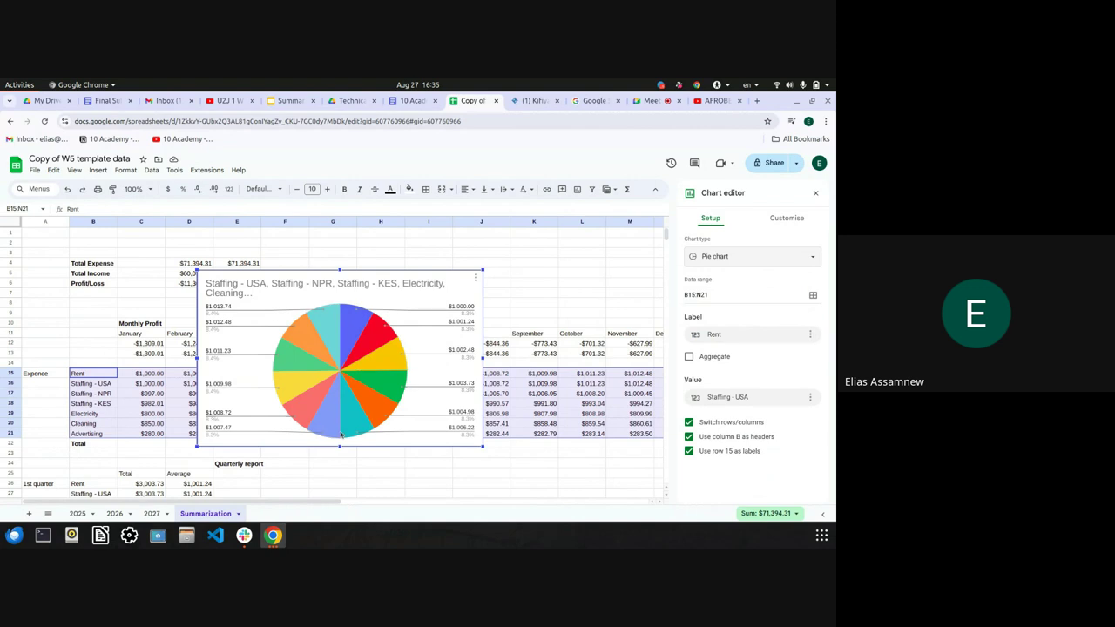
Look through the pie chart's style, pie and slice customisation options, and delete the chart
left_click(790, 218)
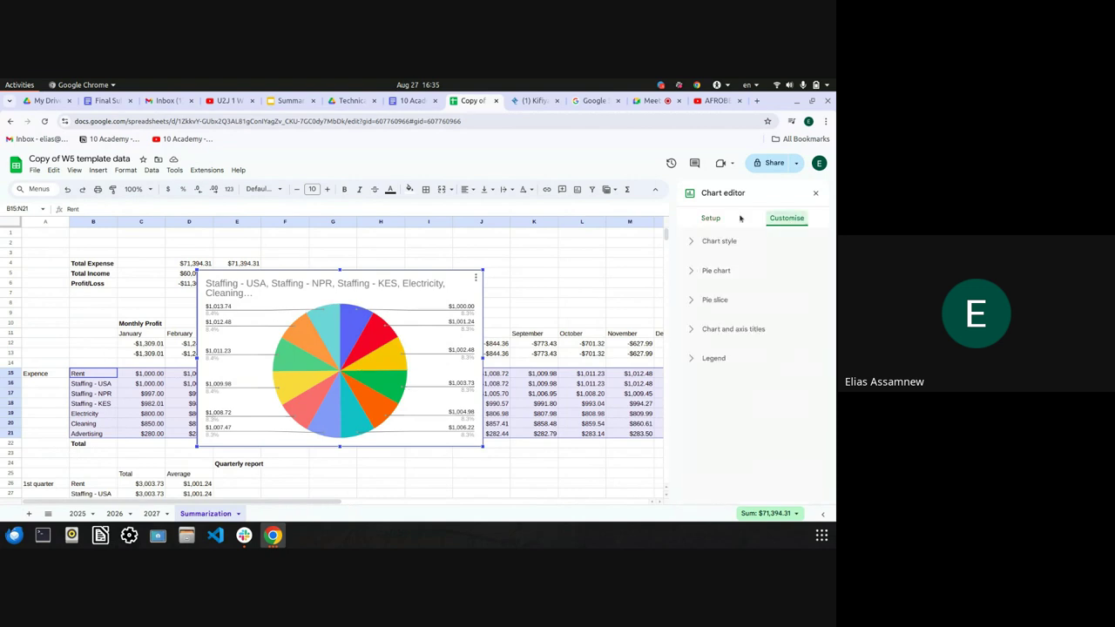
left_click(701, 240)
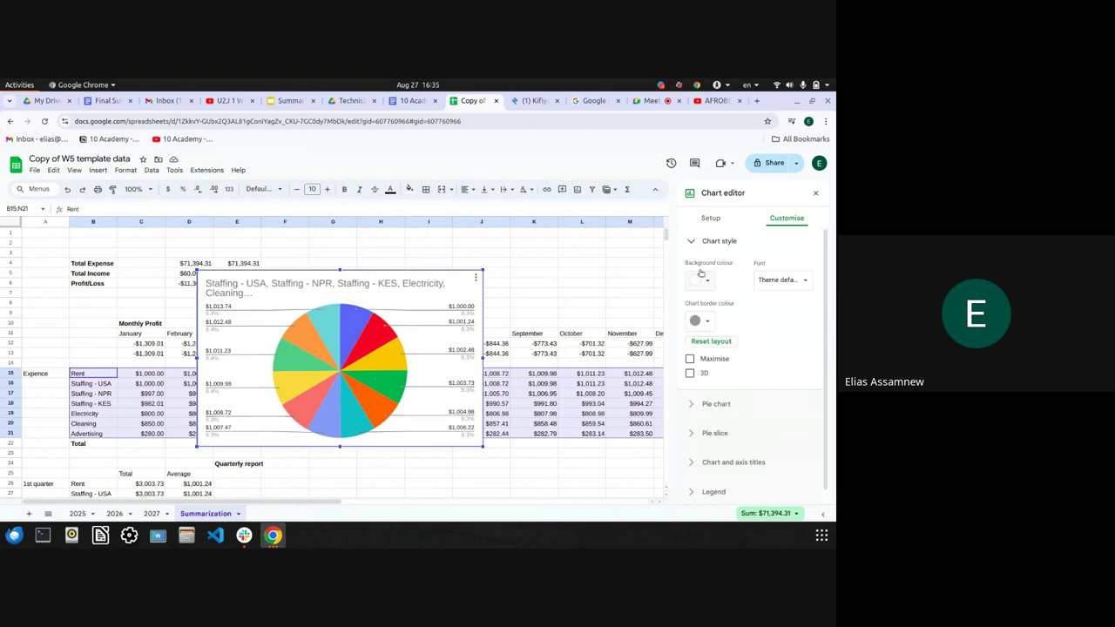
left_click(692, 405)
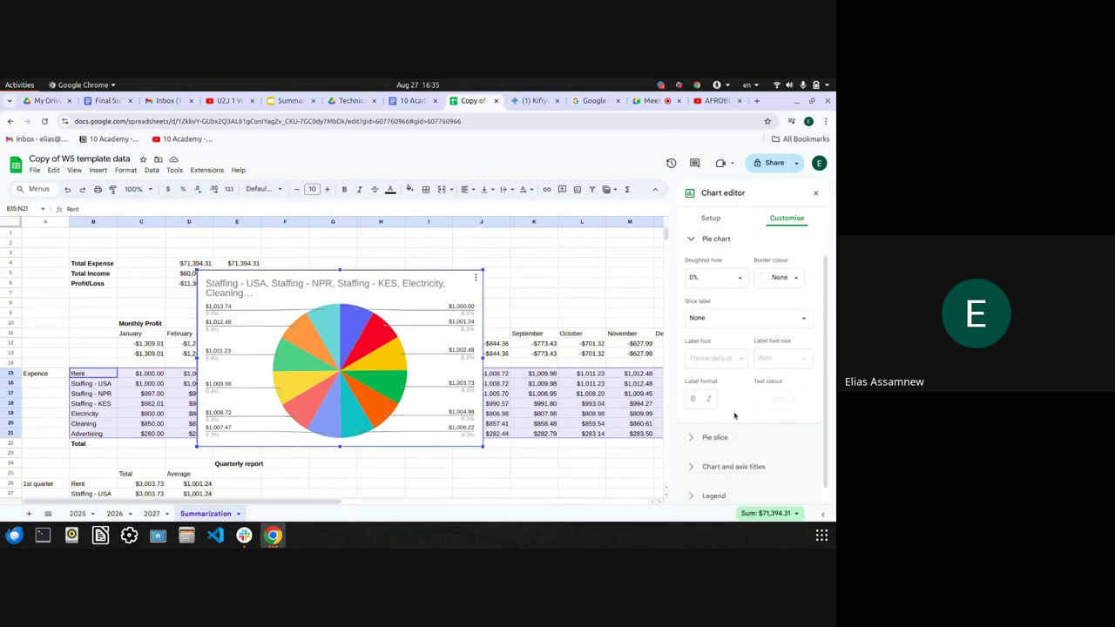
left_click(713, 420)
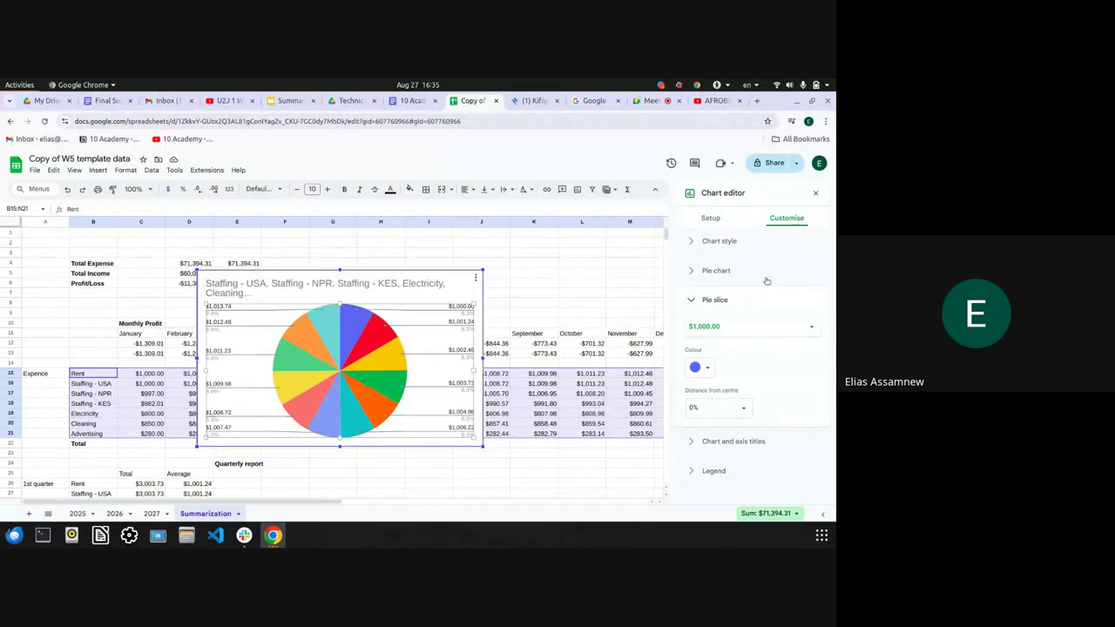
left_click(713, 220)
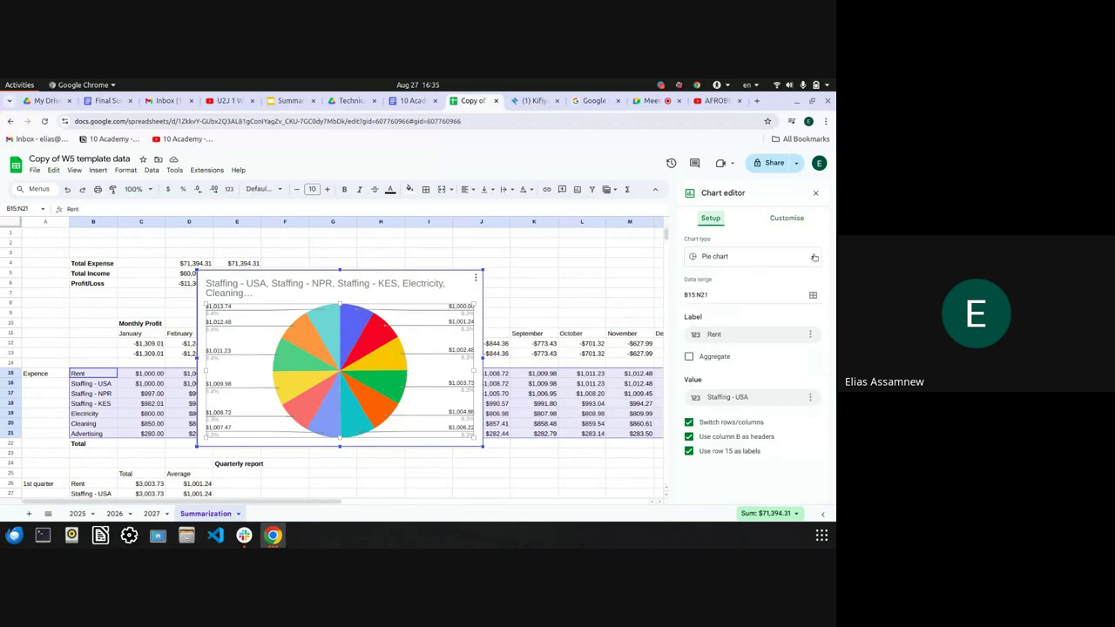
left_click(816, 196)
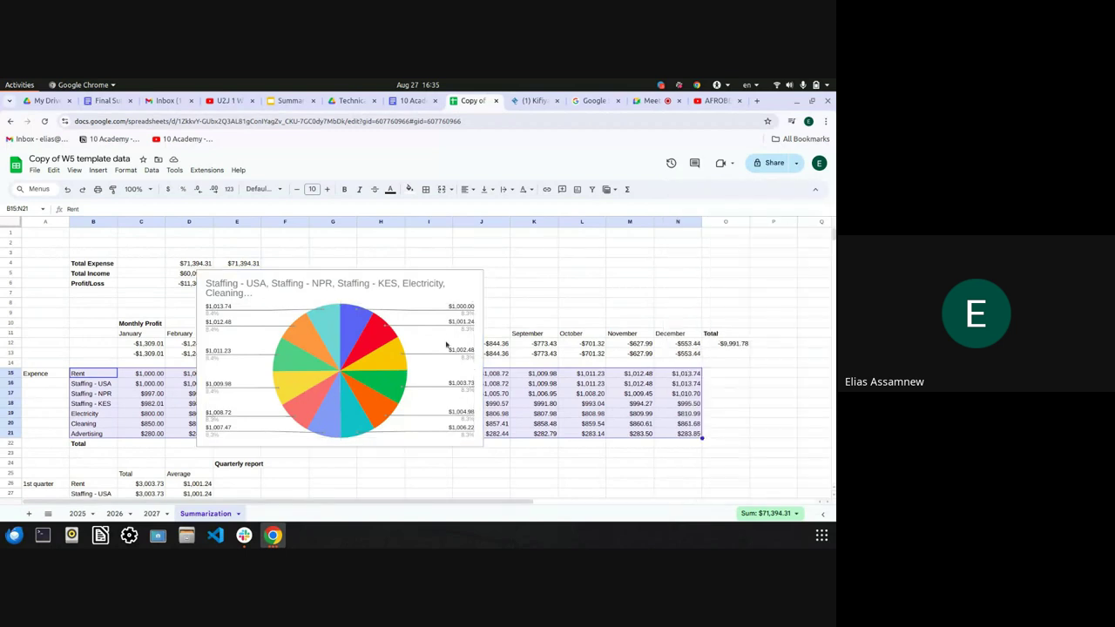
left_click(462, 299)
key("Delete")
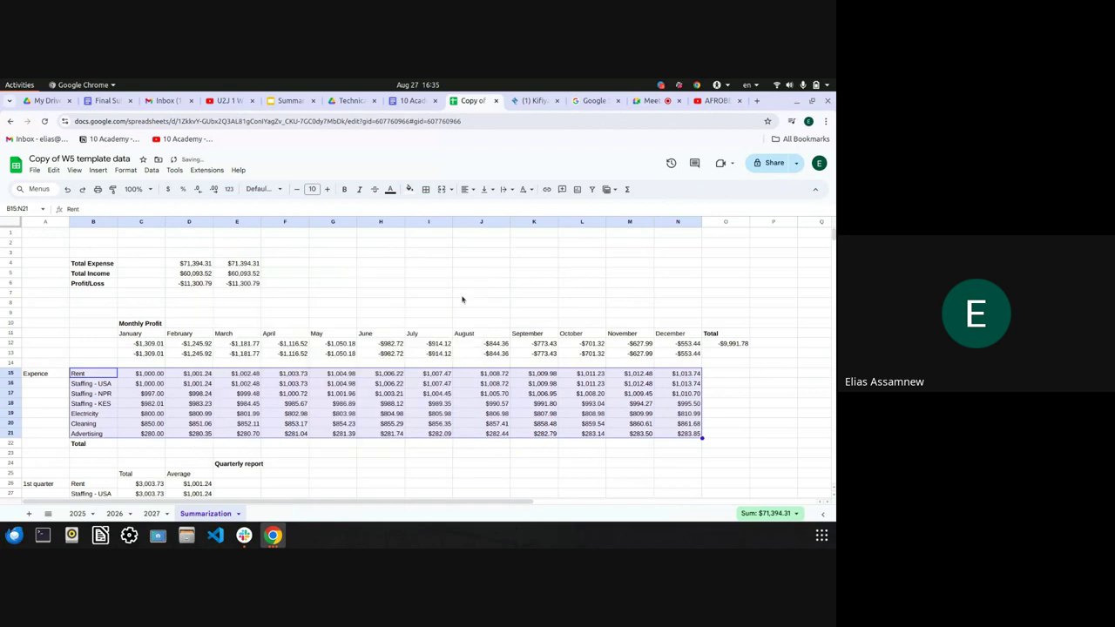
Insert a chart of the first-quarter expense totals from B26:C32, including the category labels
scroll(462, 298, "down", 5)
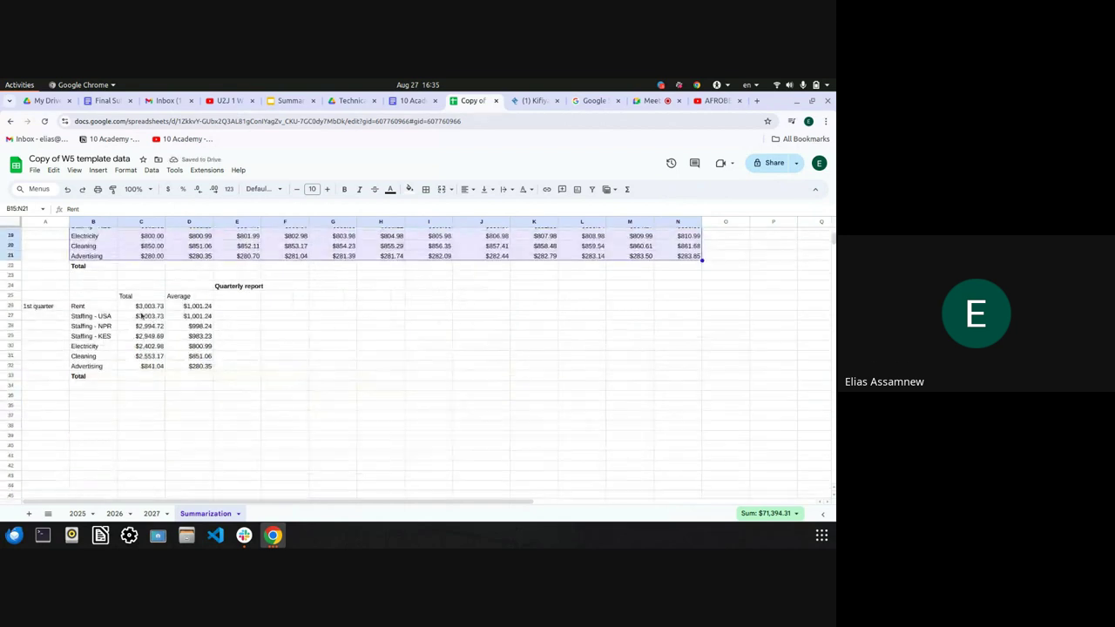
left_click(102, 305)
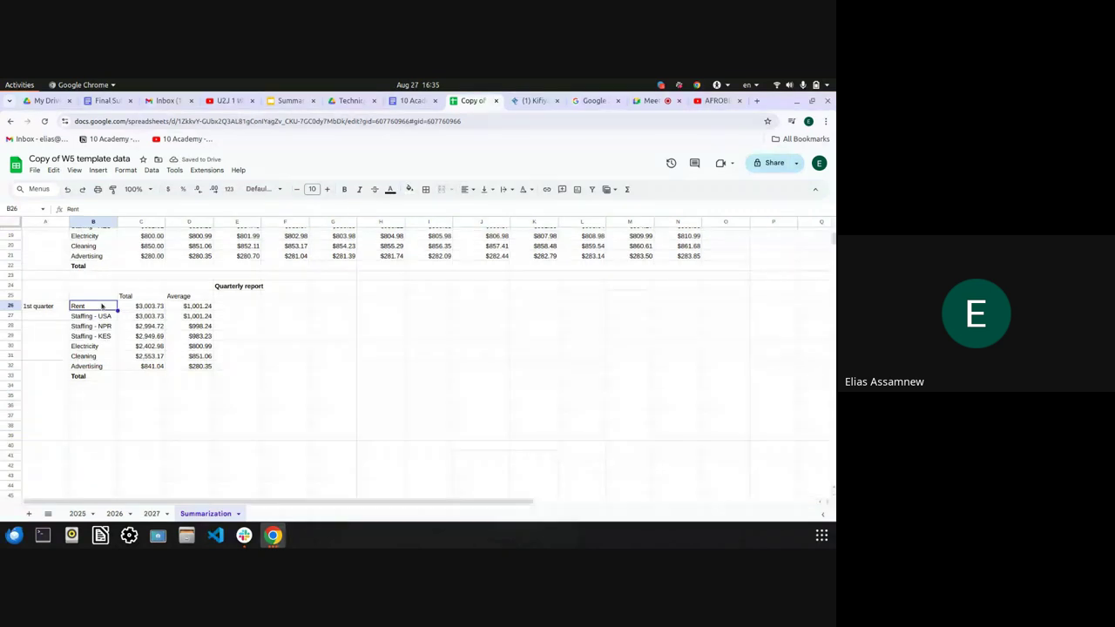
key("shift+Down")
key("shift+Down")
key("shift+Down")
key("shift+Down")
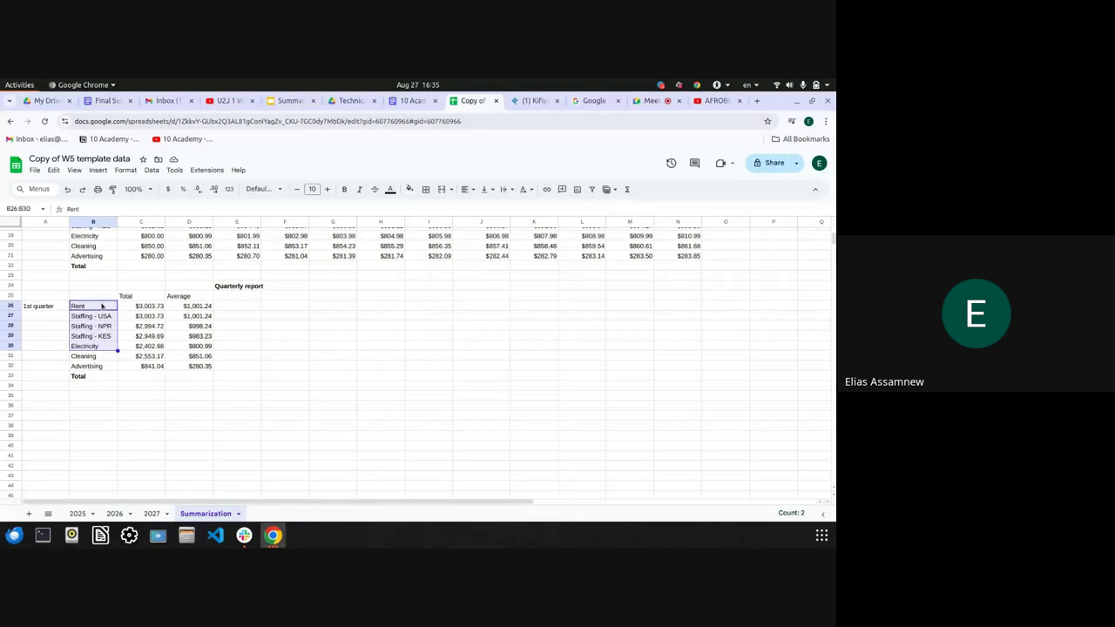
key("shift+Down")
key("shift+Down")
key("shift+Right")
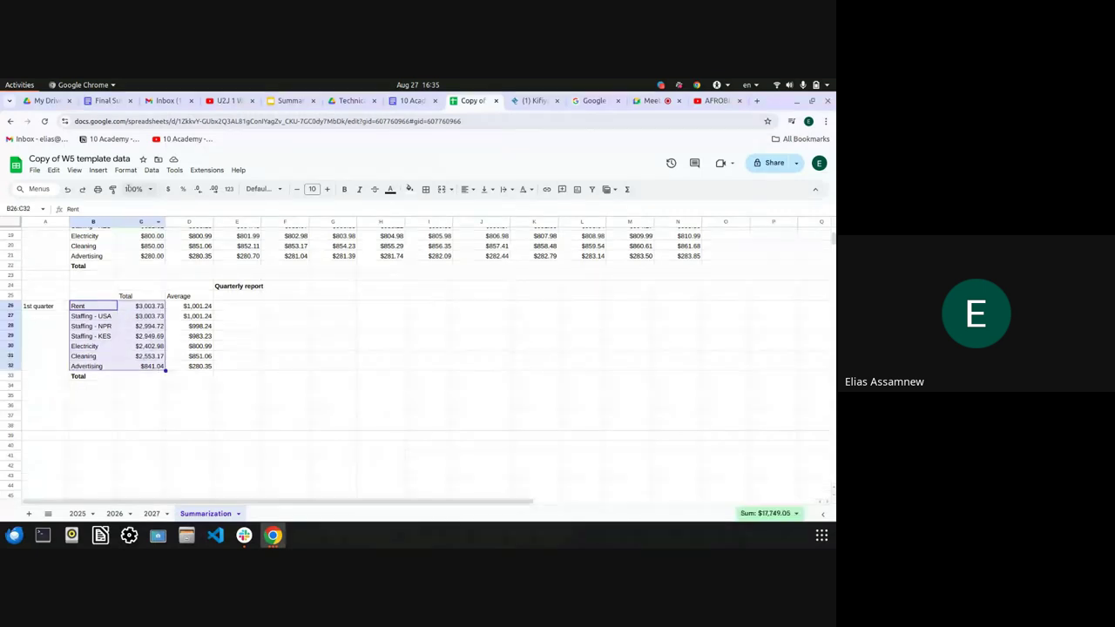
left_click(97, 170)
left_click(118, 279)
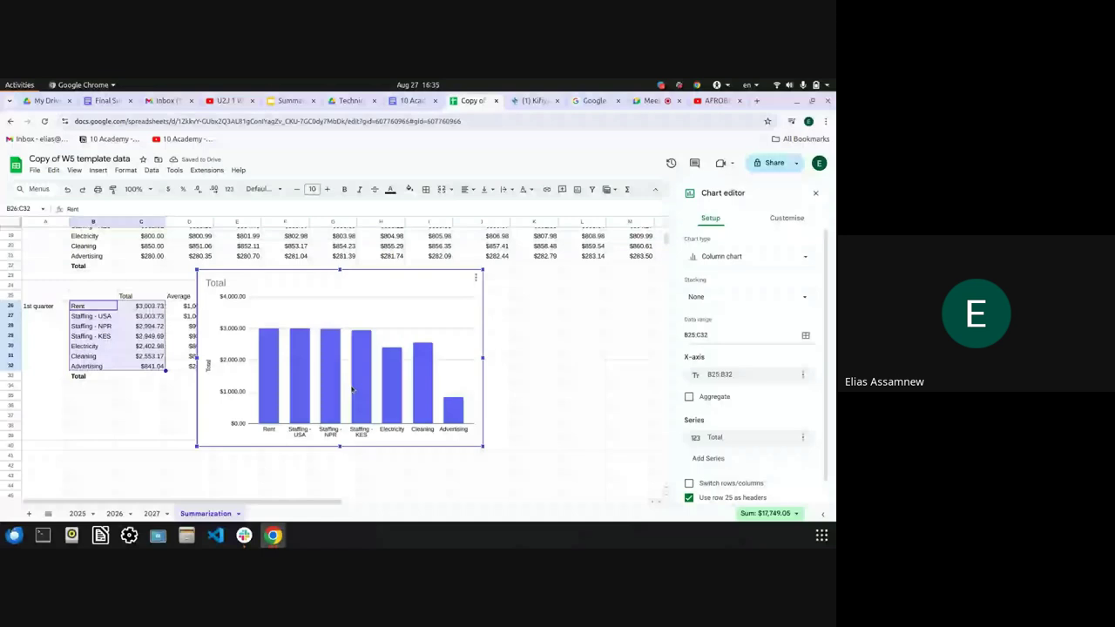
Change the first-quarter totals chart to a pie chart and close the chart editor
left_click(749, 256)
left_click(711, 422)
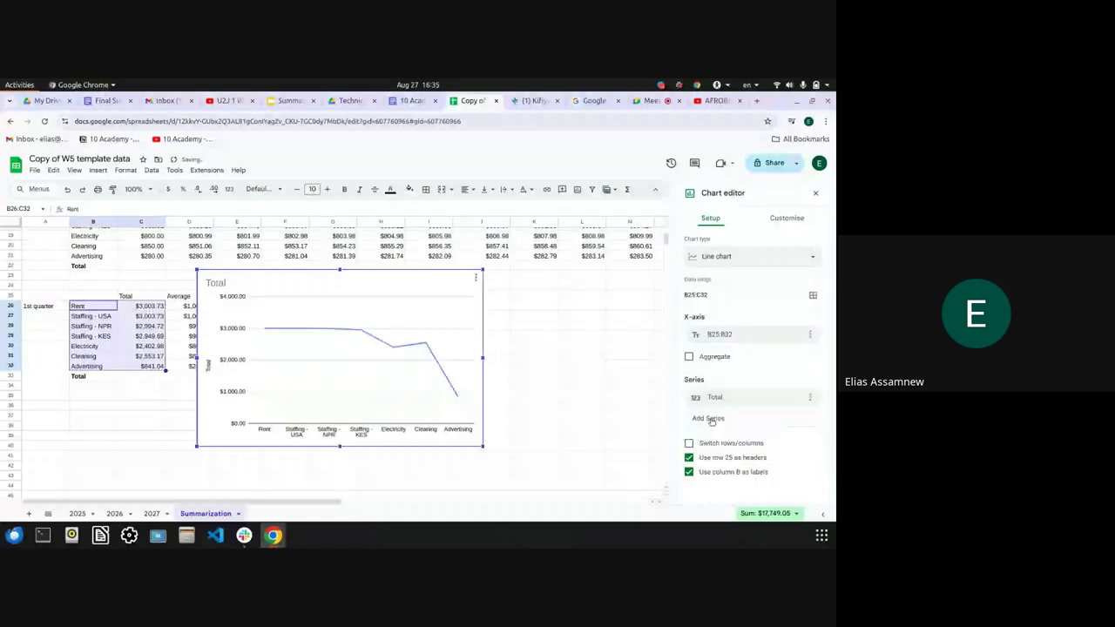
left_click(720, 259)
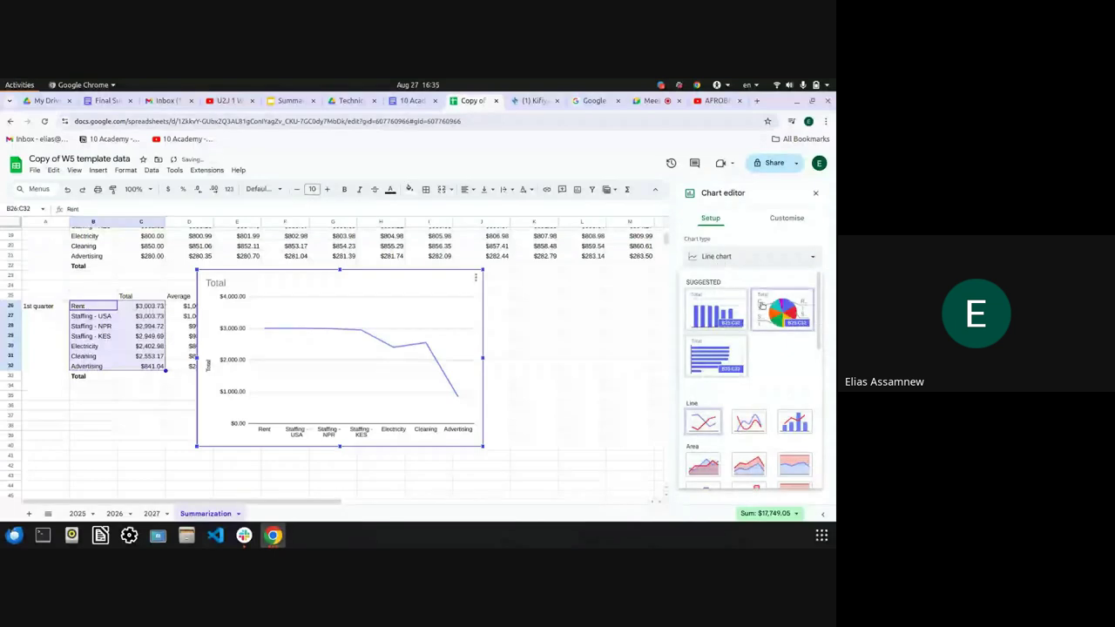
left_click(765, 310)
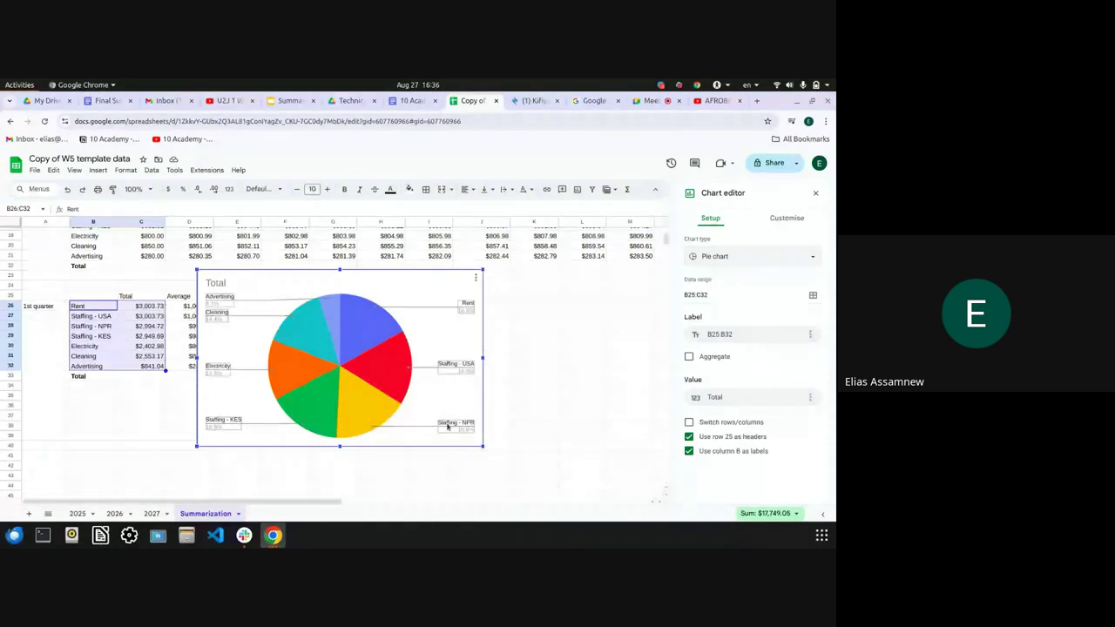
left_click(819, 193)
scroll(413, 334, "up", 5)
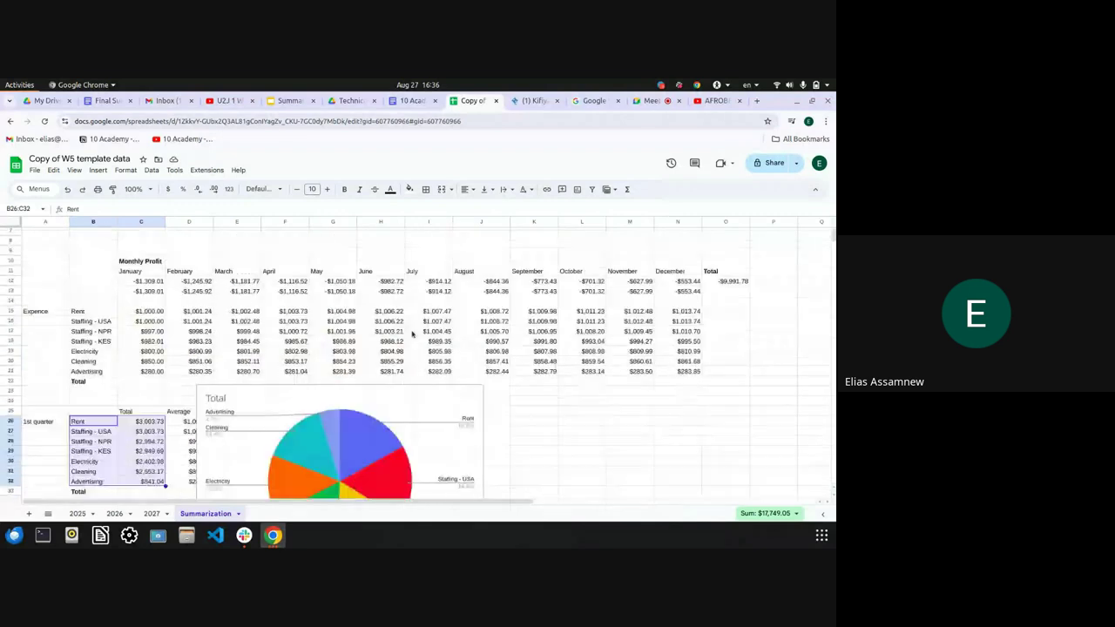
scroll(413, 334, "down", 2)
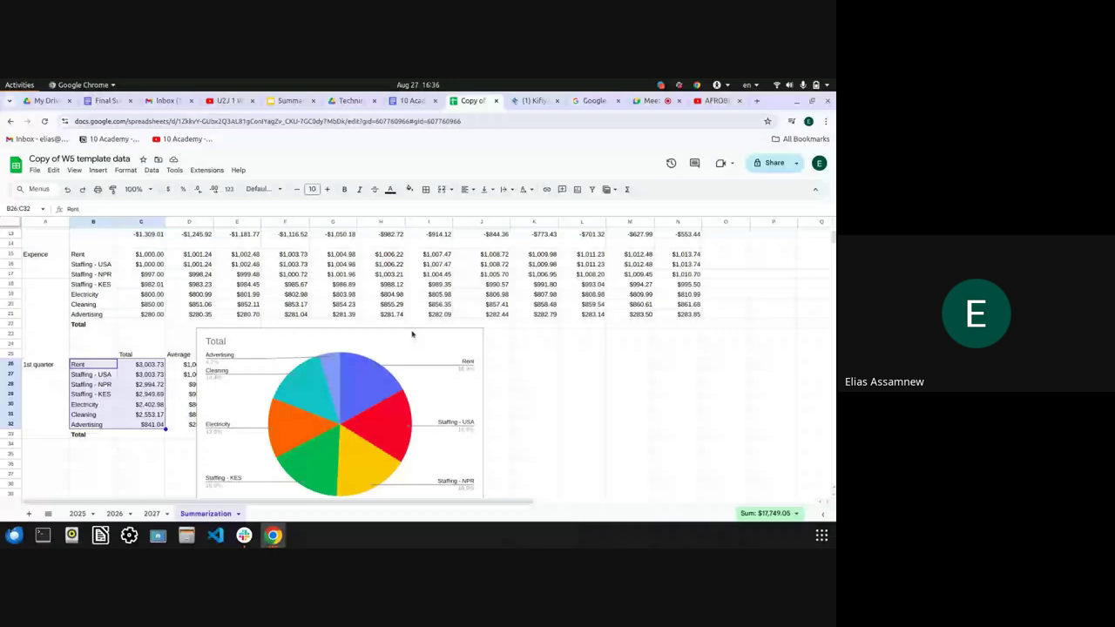
scroll(413, 334, "down", 1)
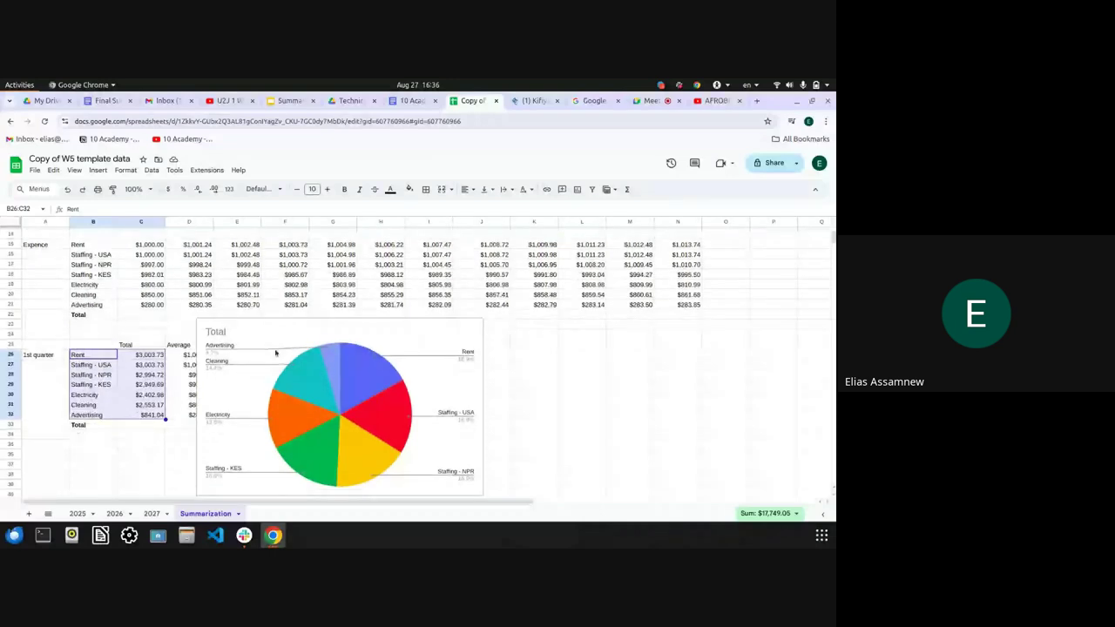
Switch to the Google Meet call, mute the microphone, and unmute it again
left_click(646, 102)
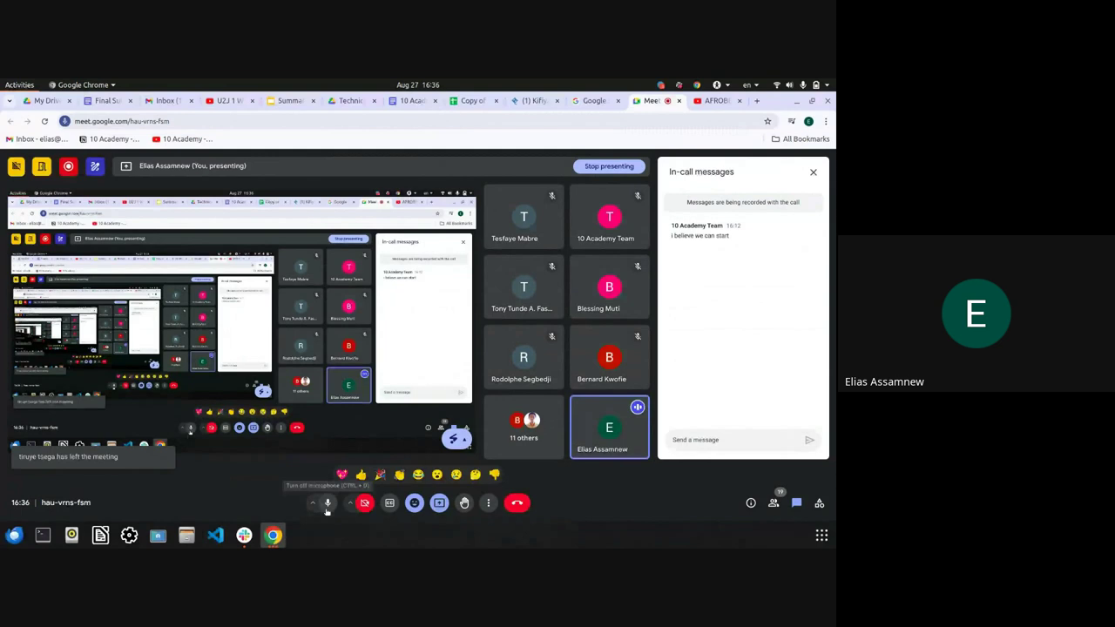
left_click(328, 504)
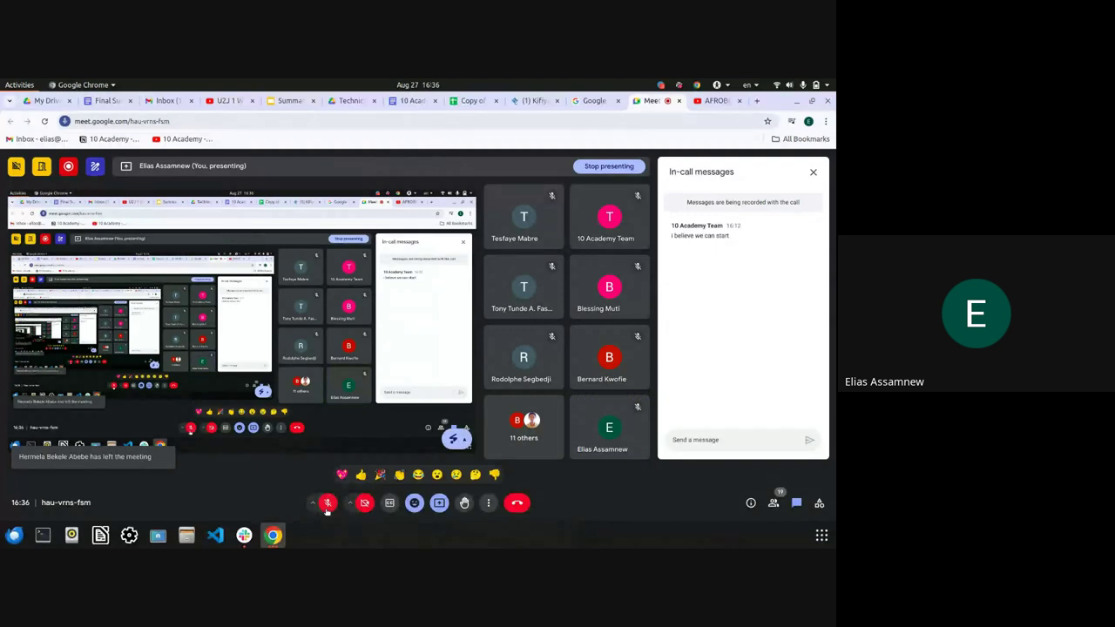
left_click(328, 509)
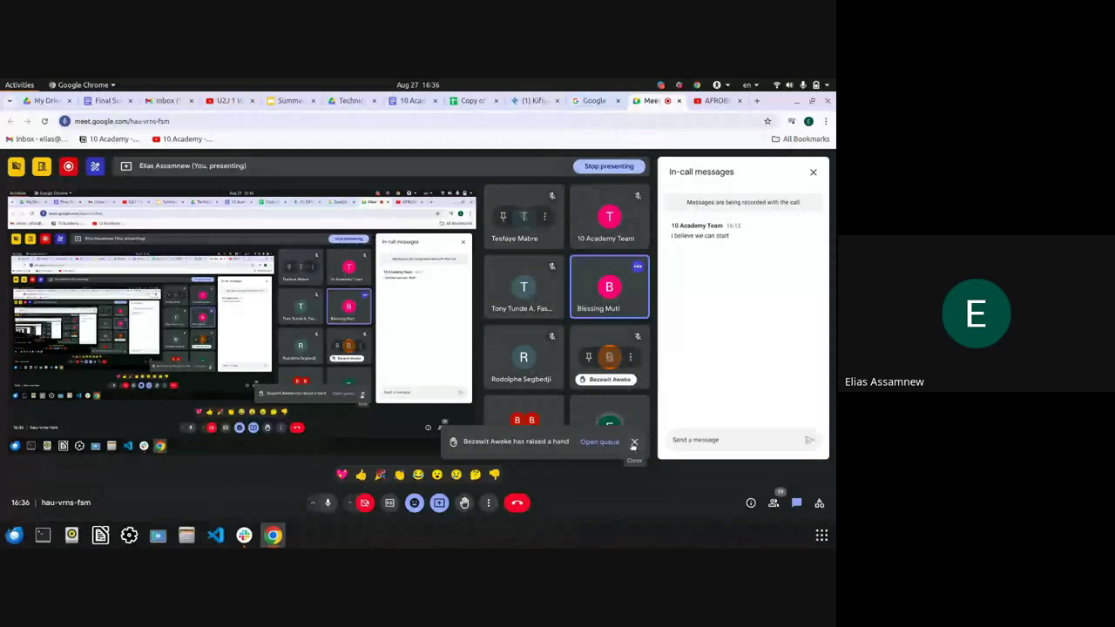
Switch to the 10 Academy Week 5 document in Google Docs and review the requirements of Tasks 1 to 4
left_click(410, 100)
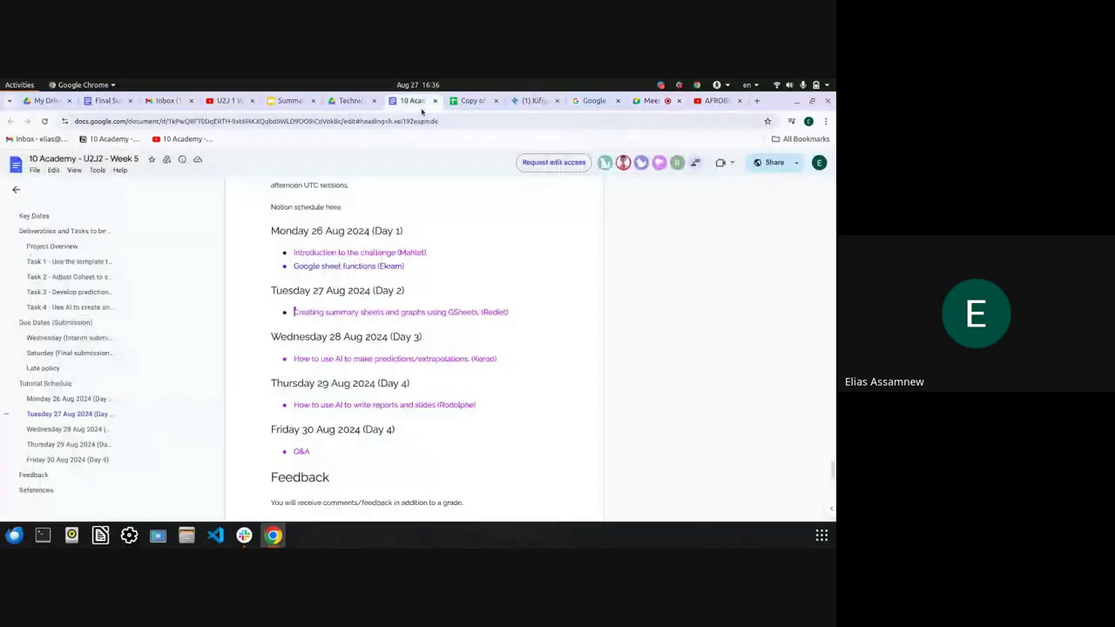
scroll(344, 354, "up", 5)
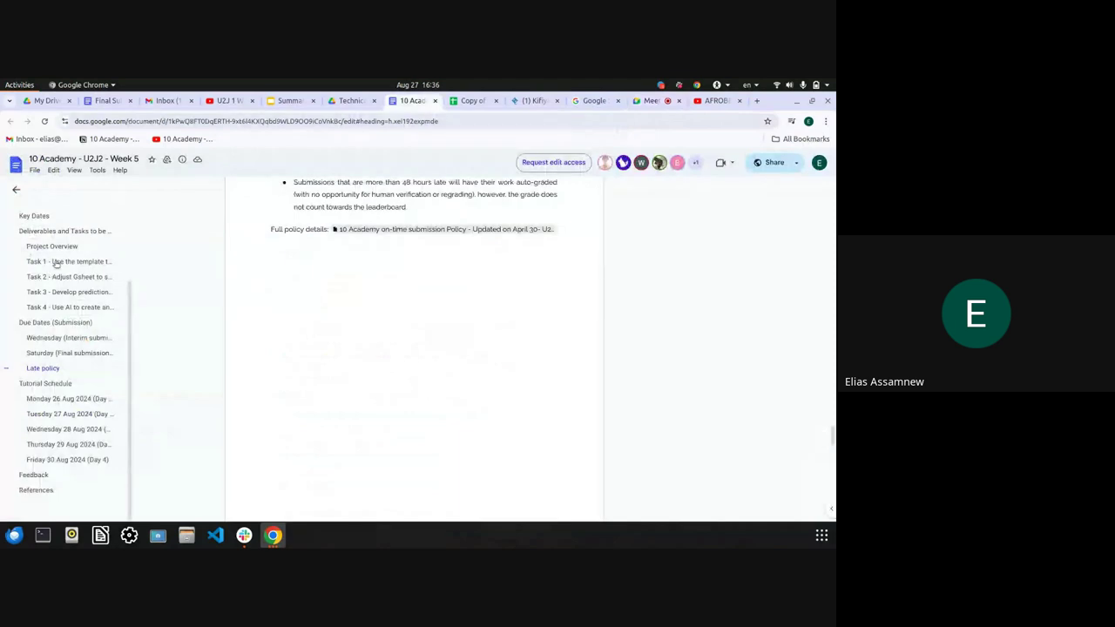
scroll(304, 331, "up", 5)
scroll(272, 315, "down", 2)
scroll(273, 316, "up", 1)
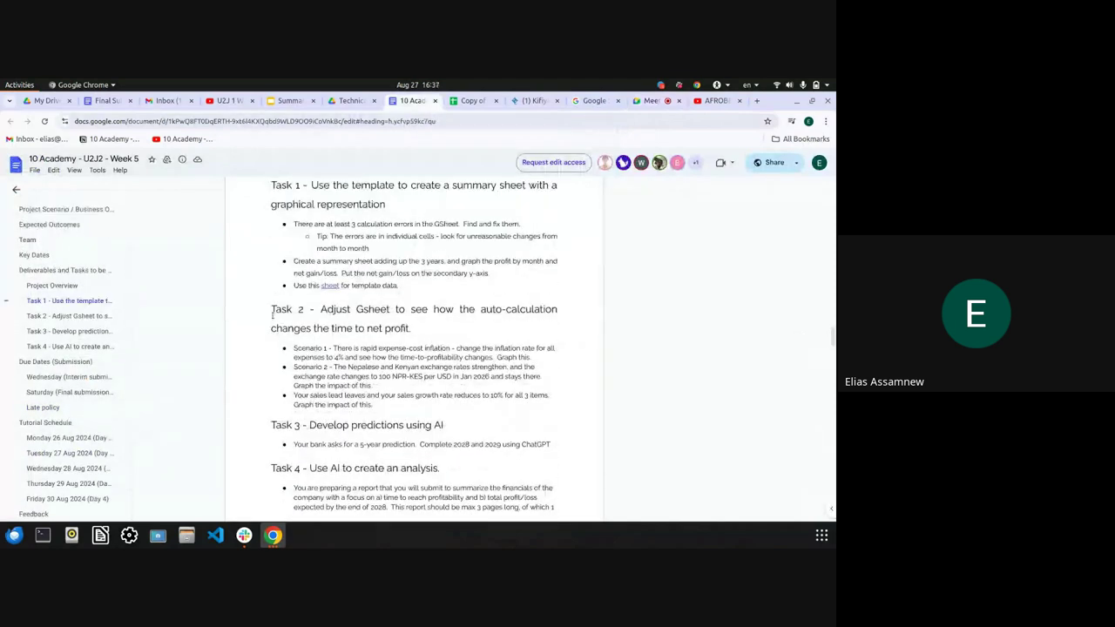
scroll(273, 316, "up", 2)
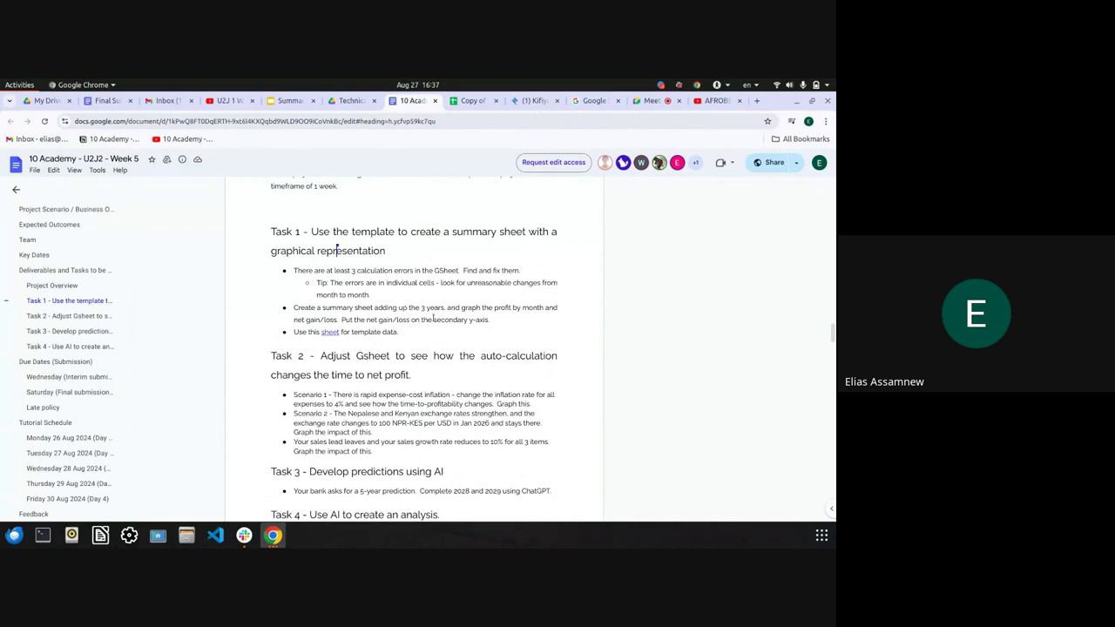
scroll(433, 319, "down", 3)
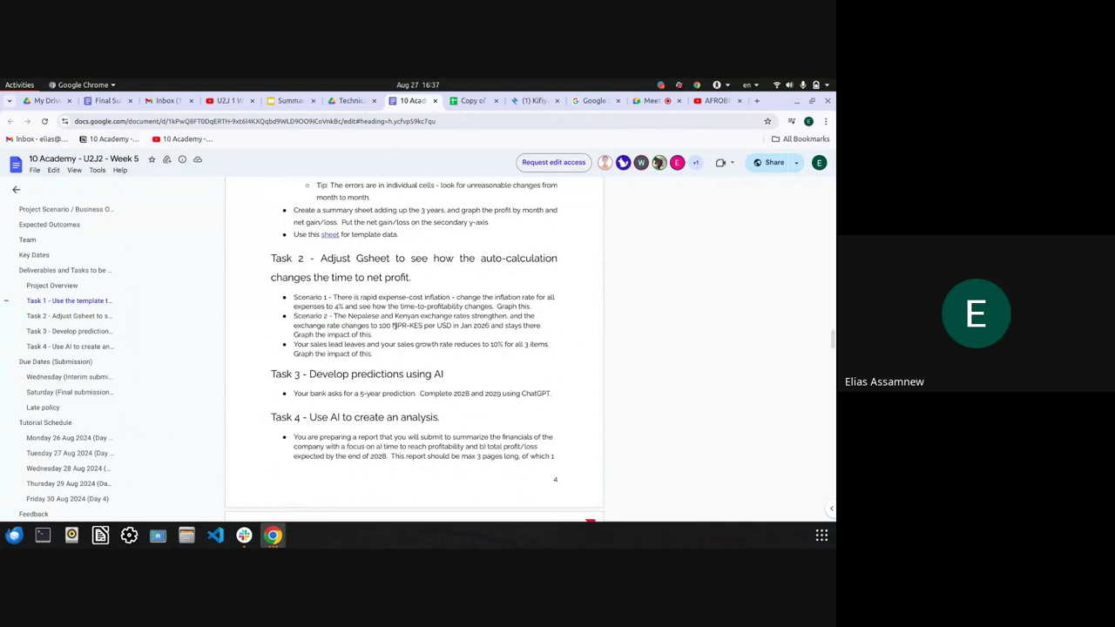
scroll(394, 325, "down", 2)
scroll(395, 325, "down", 1)
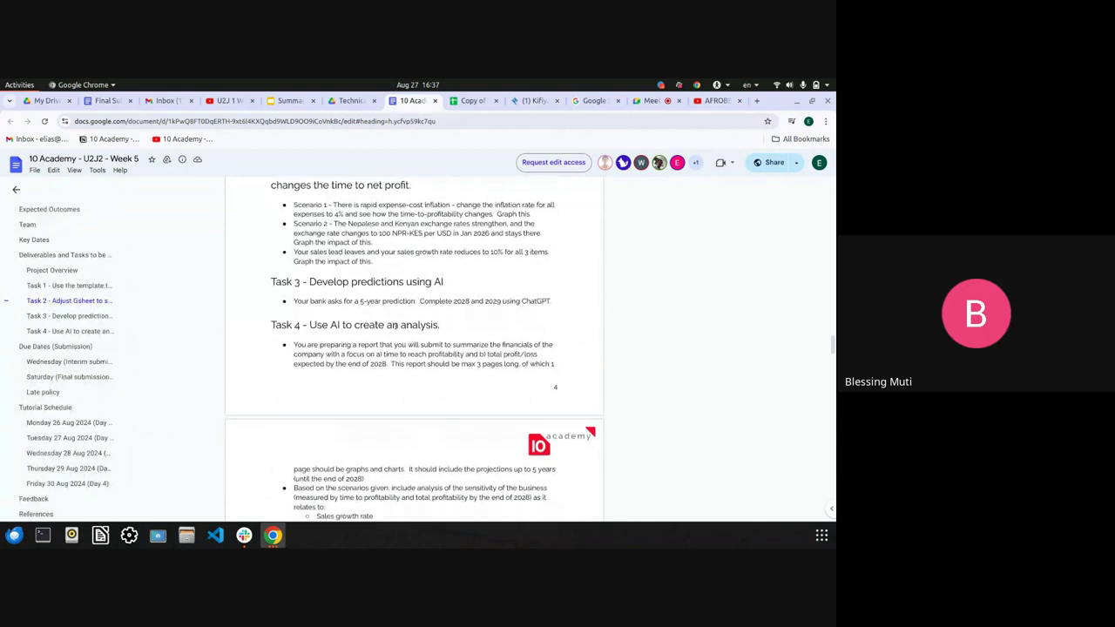
scroll(394, 325, "up", 2)
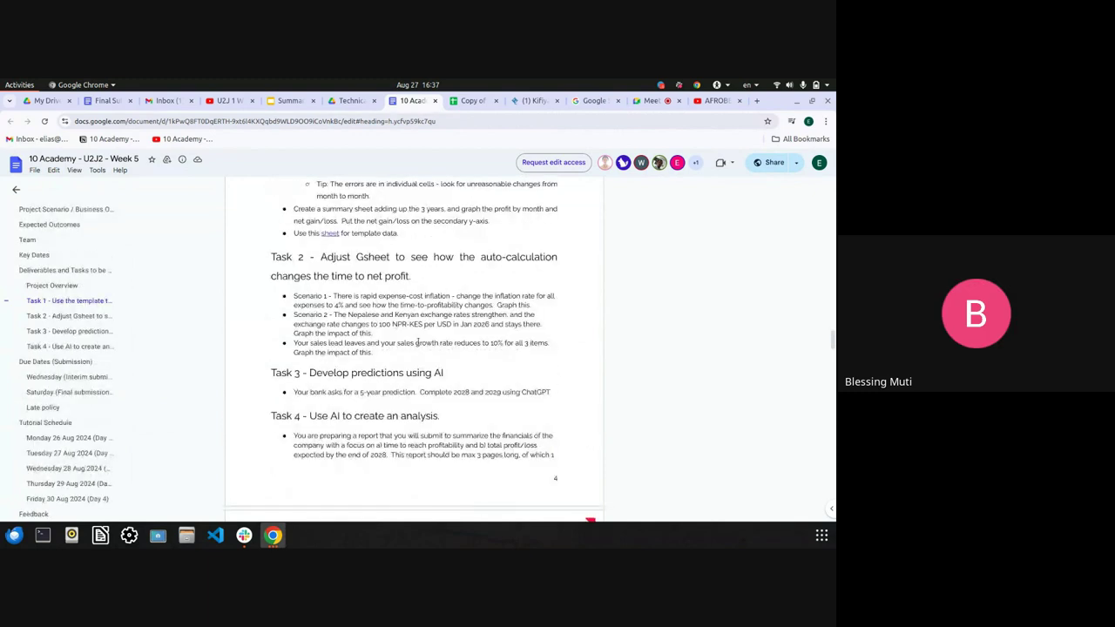
Review the Task 3 prediction and Task 4 AI analysis requirements in the Week 5 document, including the sensitivity factors
scroll(417, 342, "down", 4)
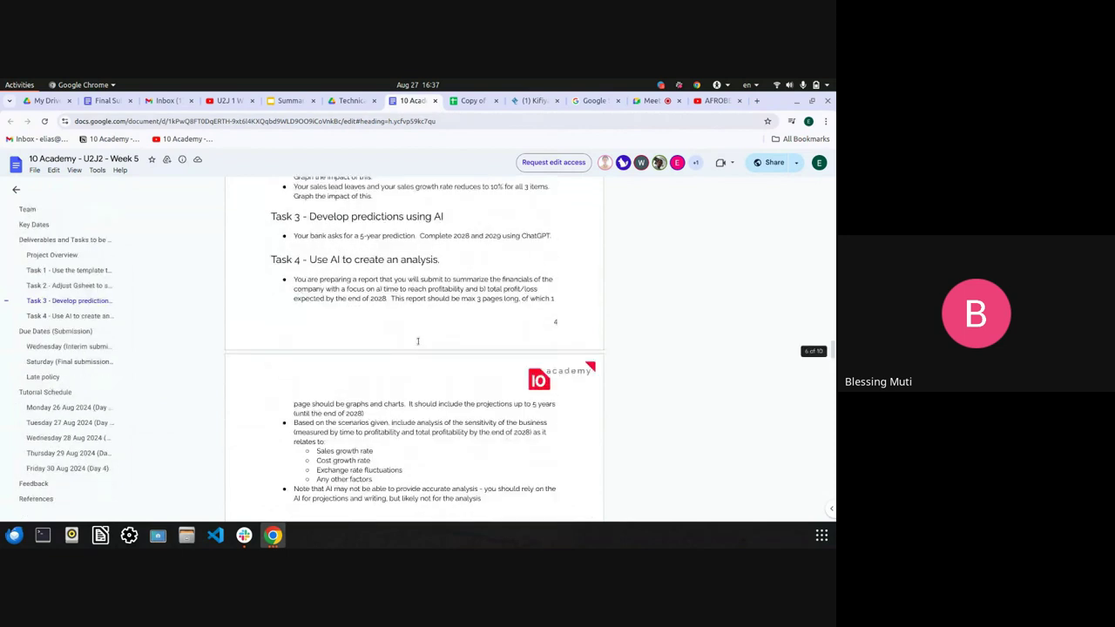
scroll(417, 342, "up", 1)
scroll(417, 342, "up", 2)
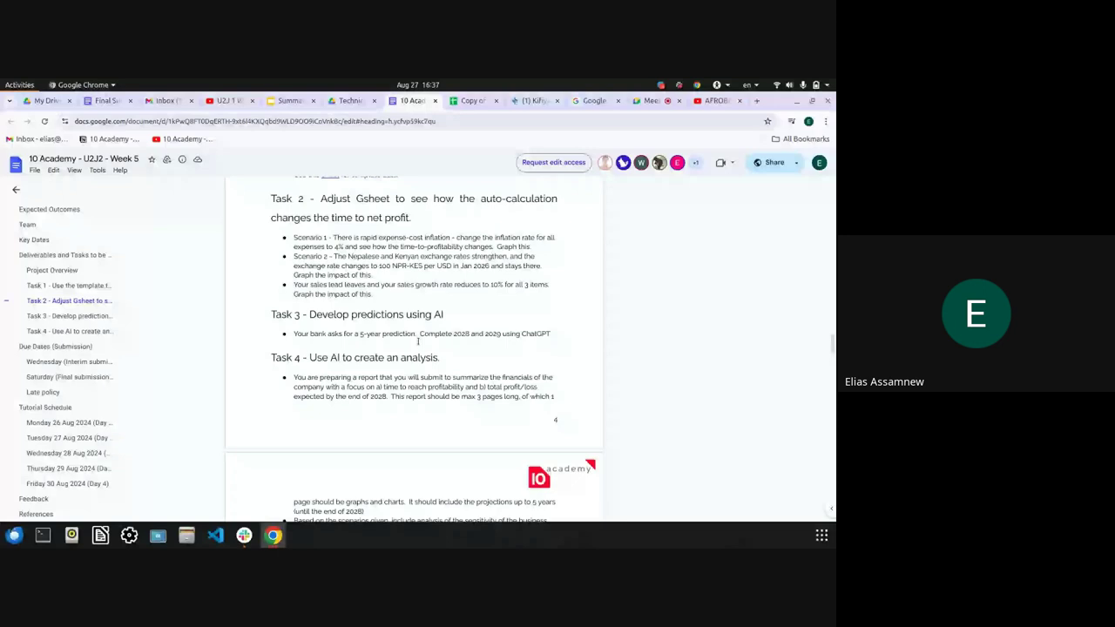
Check the Google Meet call, and look through the Google Sheets function list on the Google Docs Editors Help page
key("ctrl+Tab")
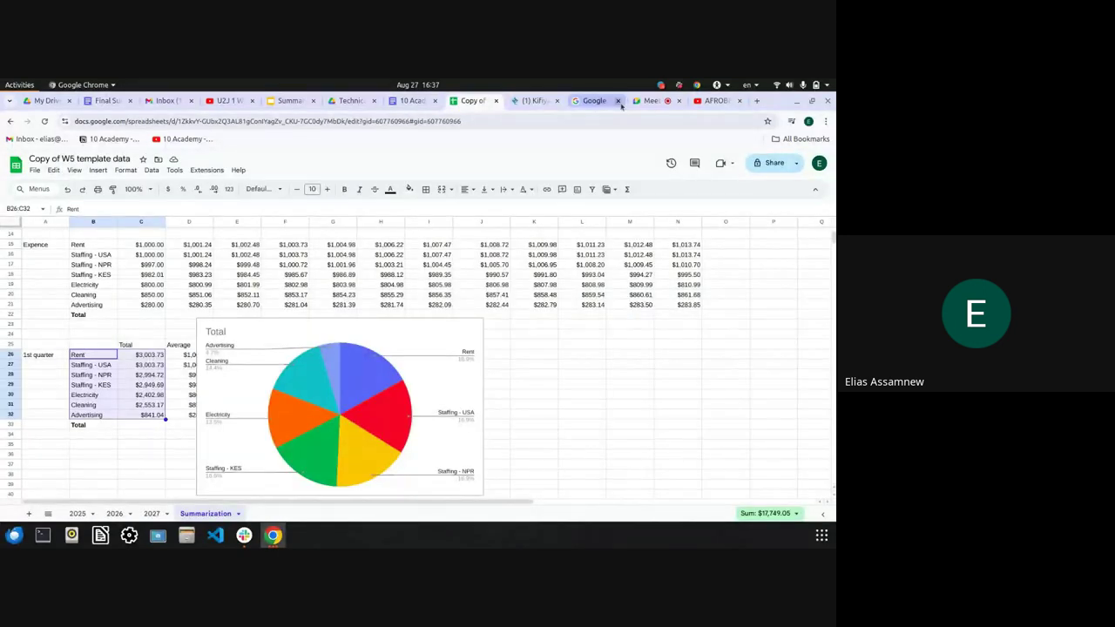
left_click(649, 100)
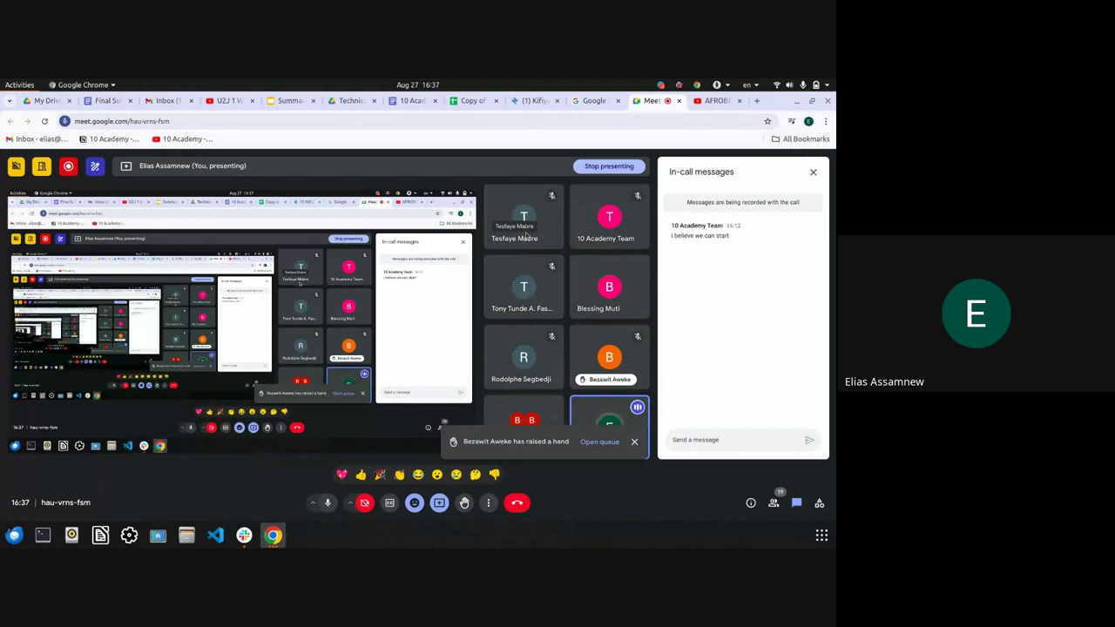
left_click(589, 101)
scroll(303, 370, "down", 3)
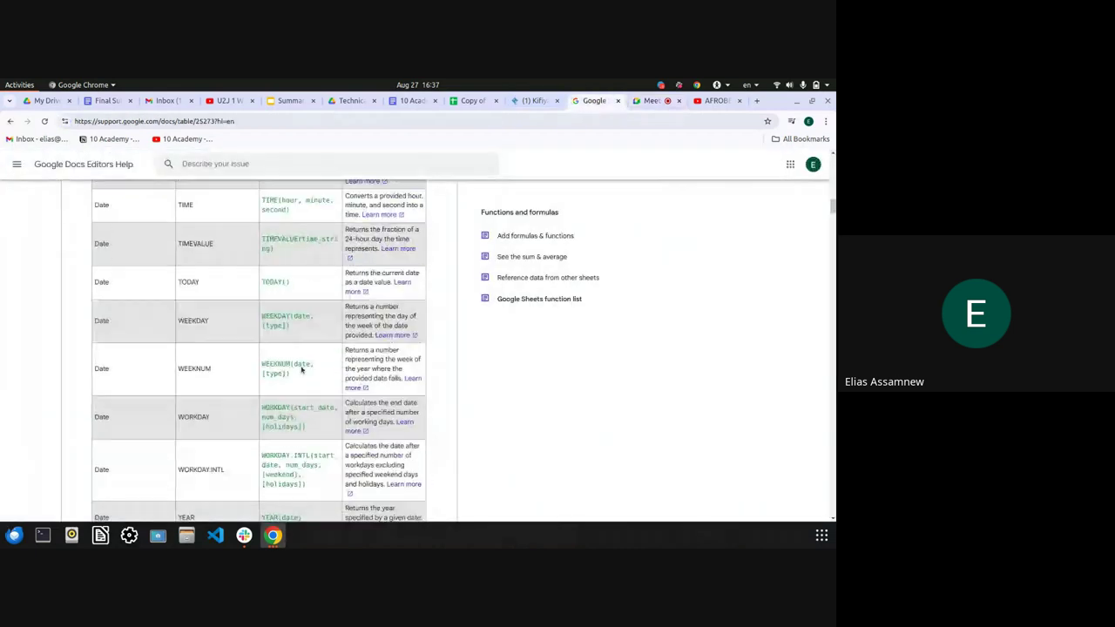
scroll(303, 370, "down", 20)
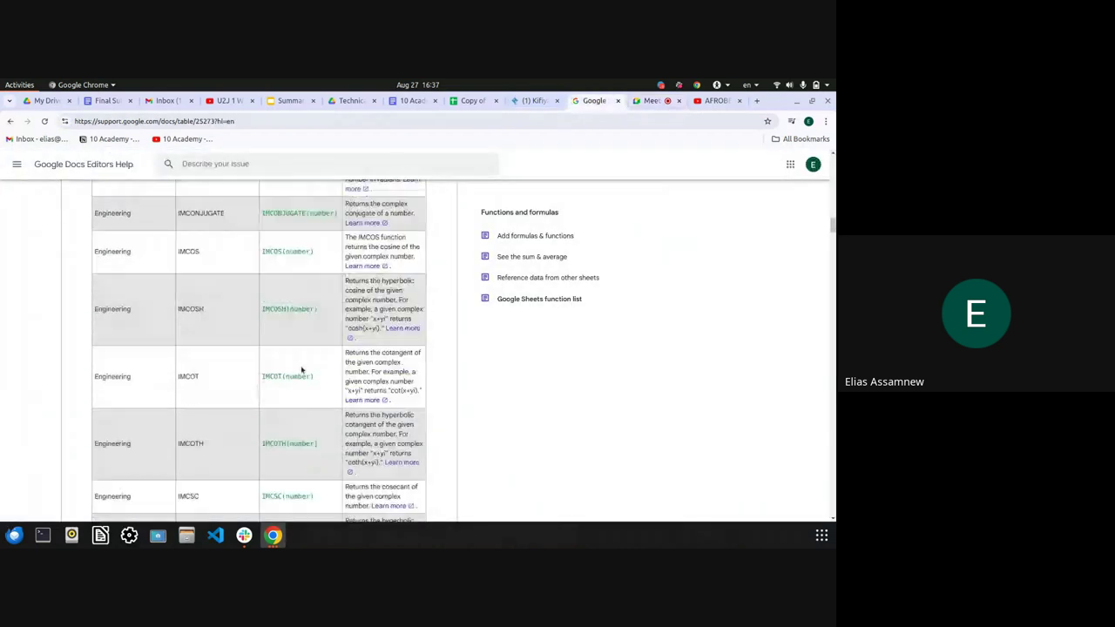
scroll(302, 370, "up", 20)
scroll(301, 365, "up", 10)
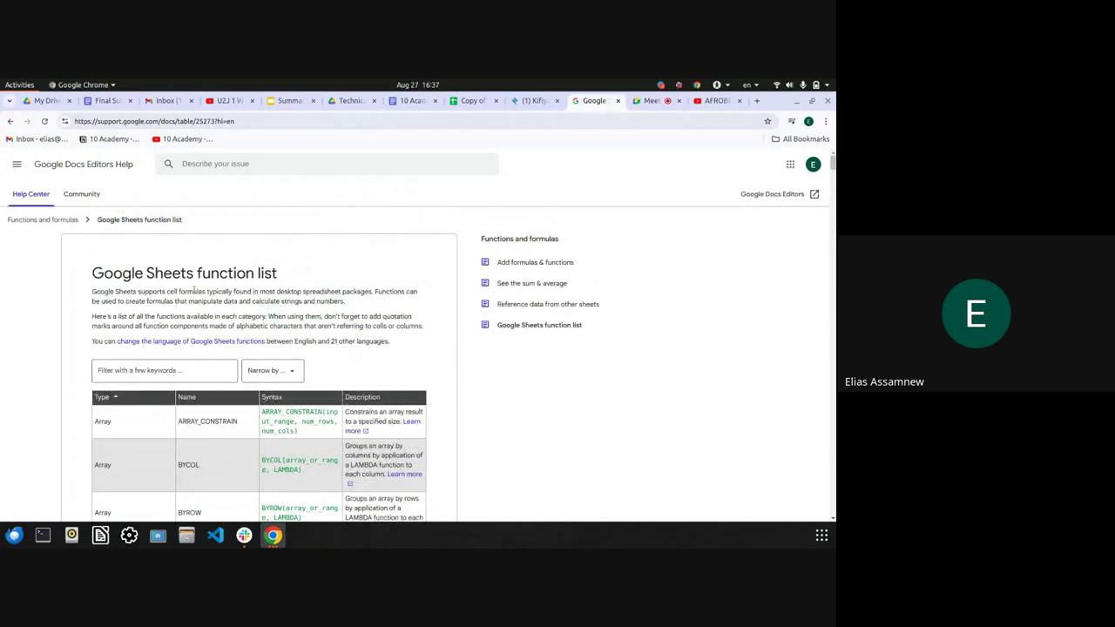
scroll(195, 292, "down", 3)
scroll(231, 329, "down", 5)
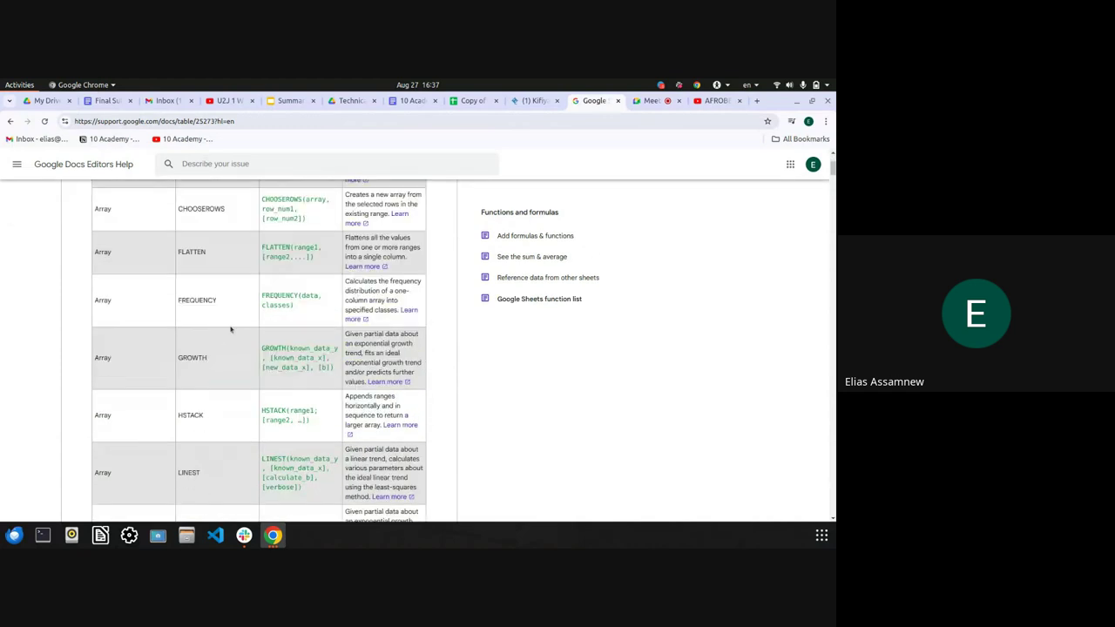
scroll(231, 328, "down", 10)
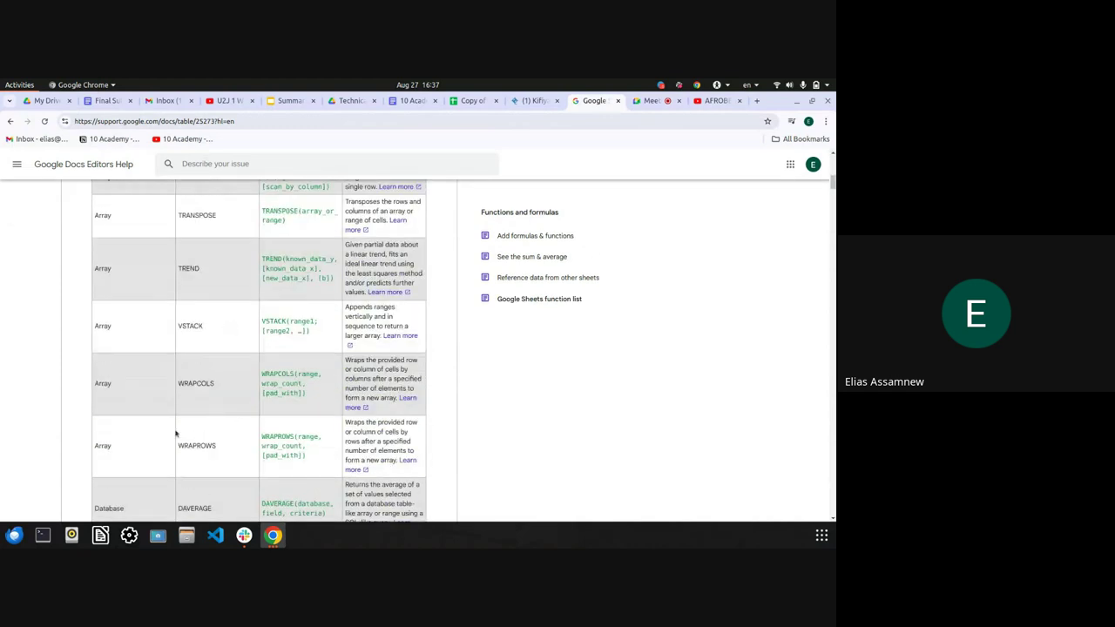
scroll(175, 433, "up", 10)
scroll(175, 433, "up", 10)
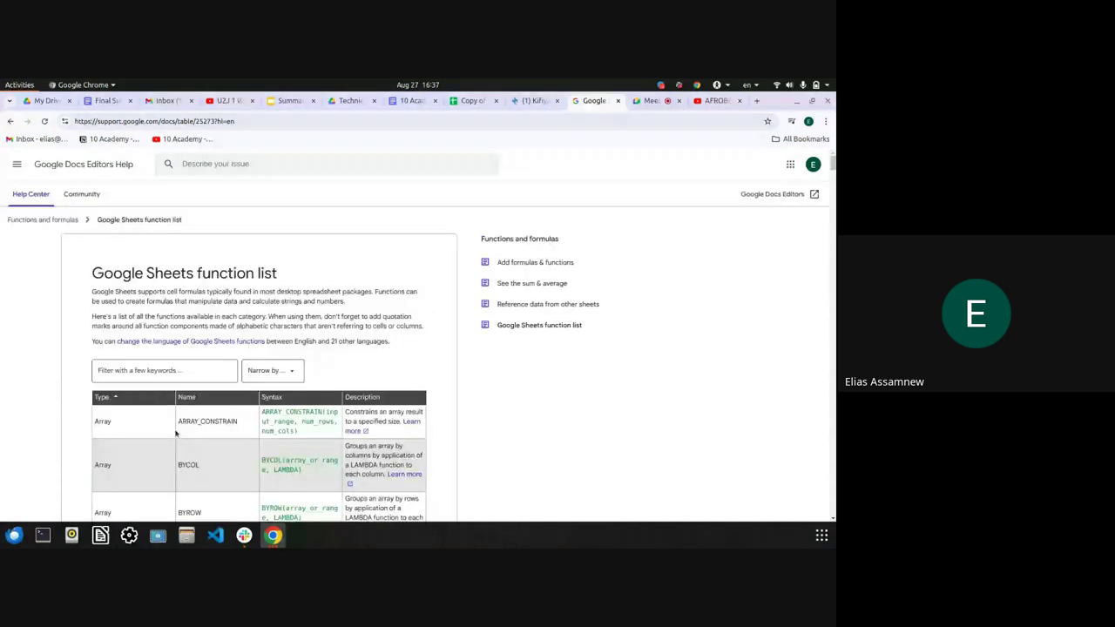
Narrow the function list to the Math category and browse the listed functions and their syntax
scroll(175, 433, "down", 1)
left_click(229, 327)
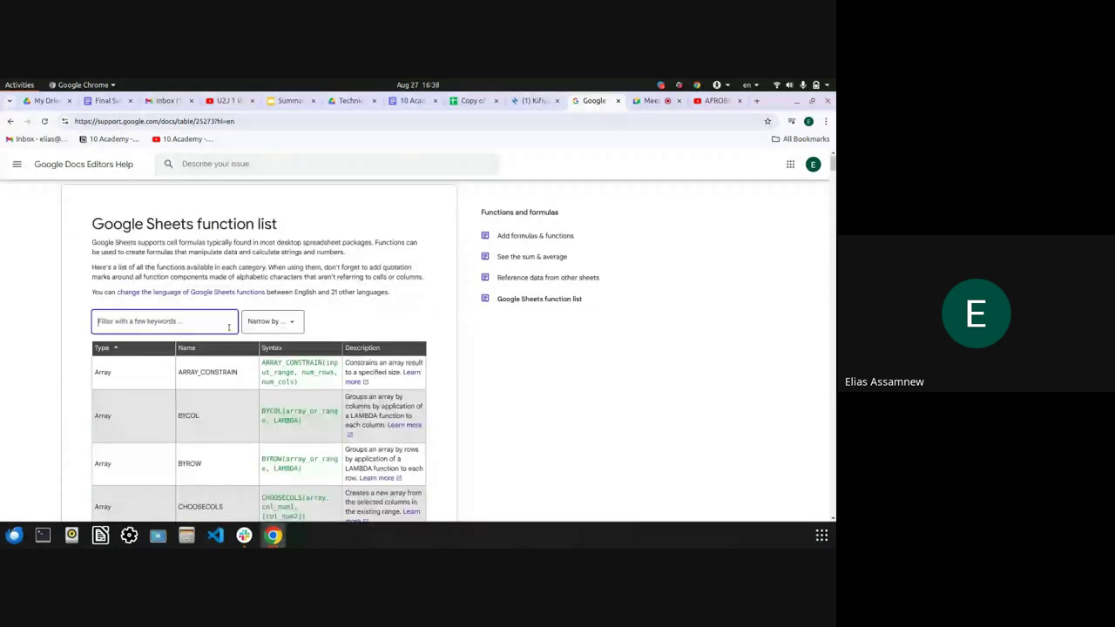
left_click(270, 322)
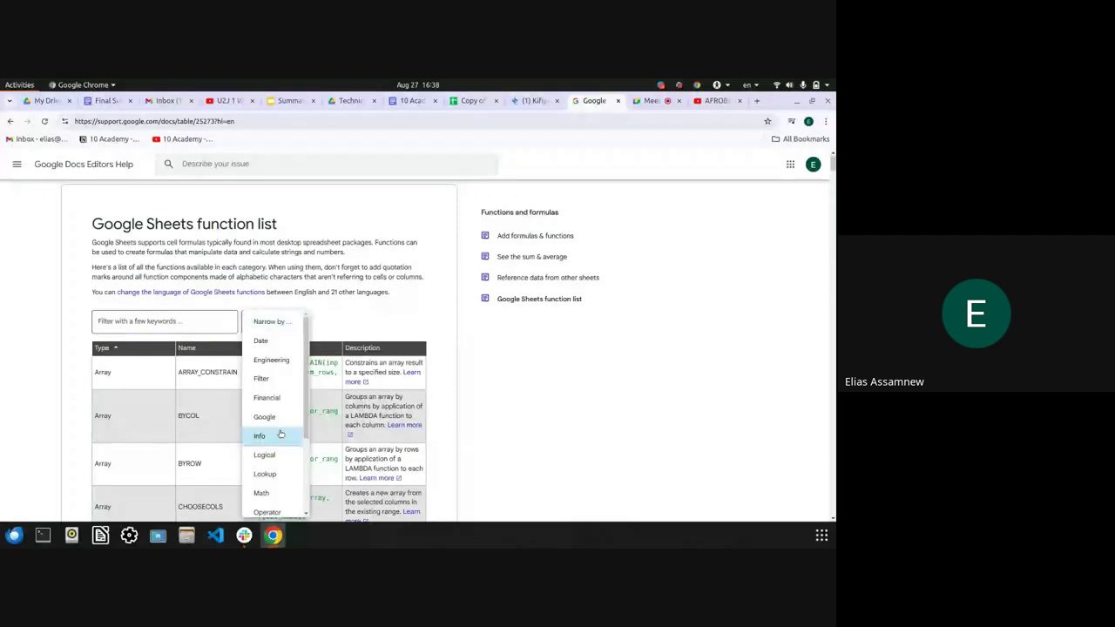
left_click(268, 468)
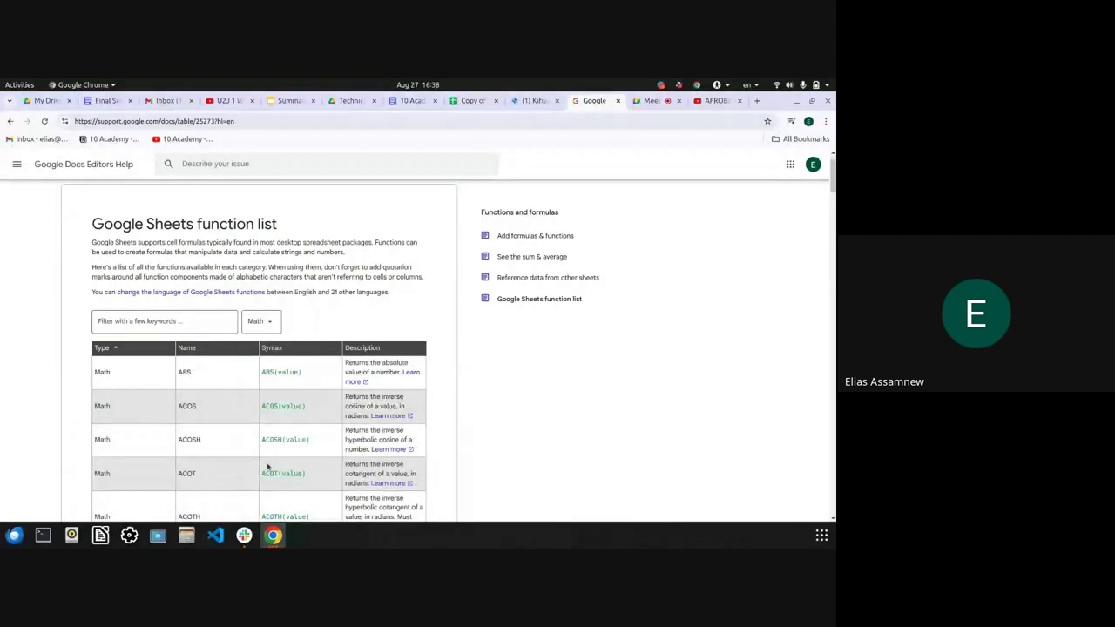
scroll(268, 468, "down", 7)
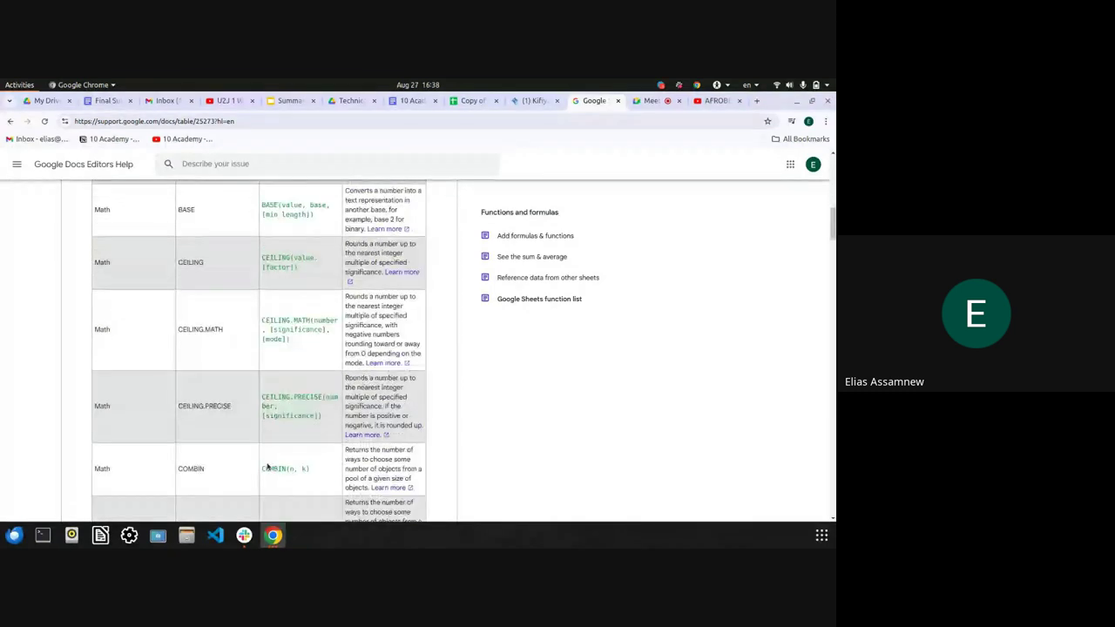
scroll(268, 468, "down", 1)
scroll(268, 464, "down", 8)
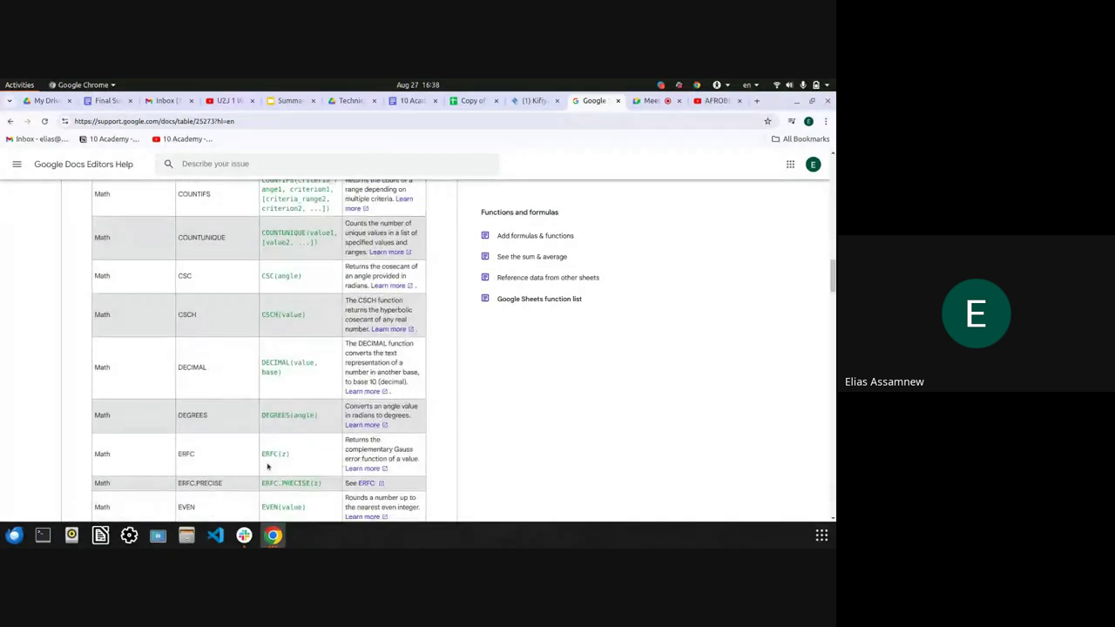
Switch to the Google Meet call, mute and unmute the microphone, and dismiss the raised-hand notification
left_click(650, 101)
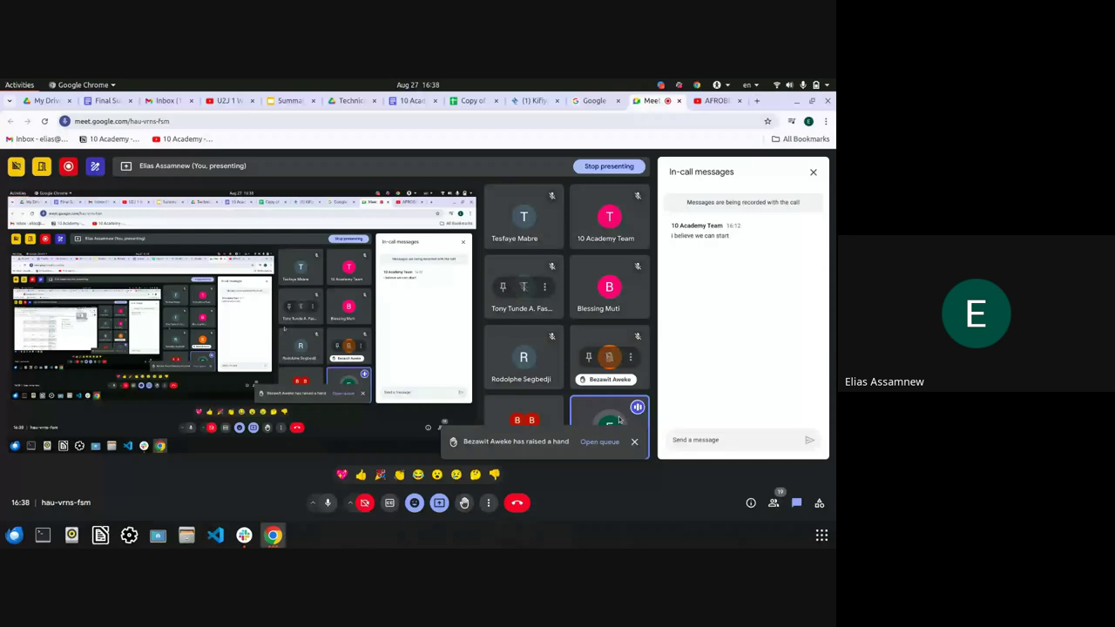
left_click(331, 509)
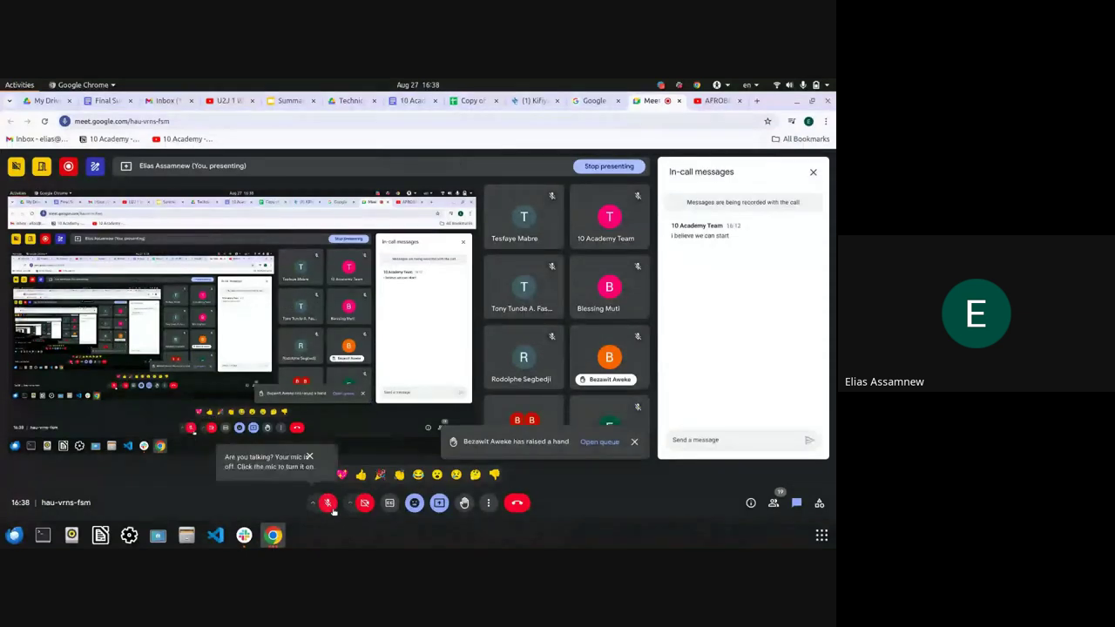
left_click(331, 510)
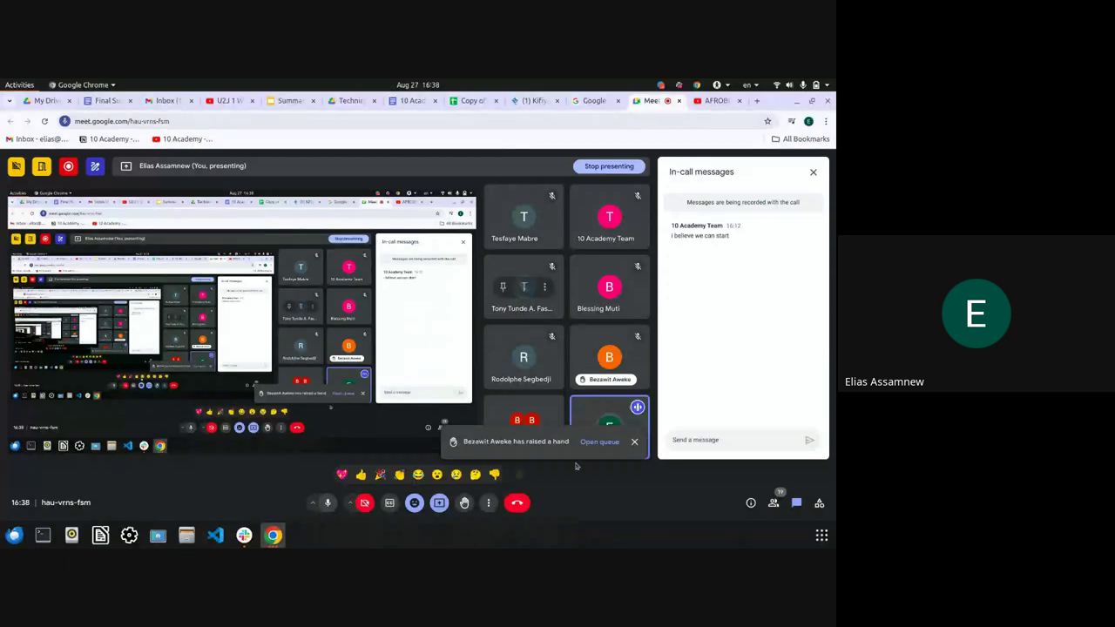
left_click(634, 442)
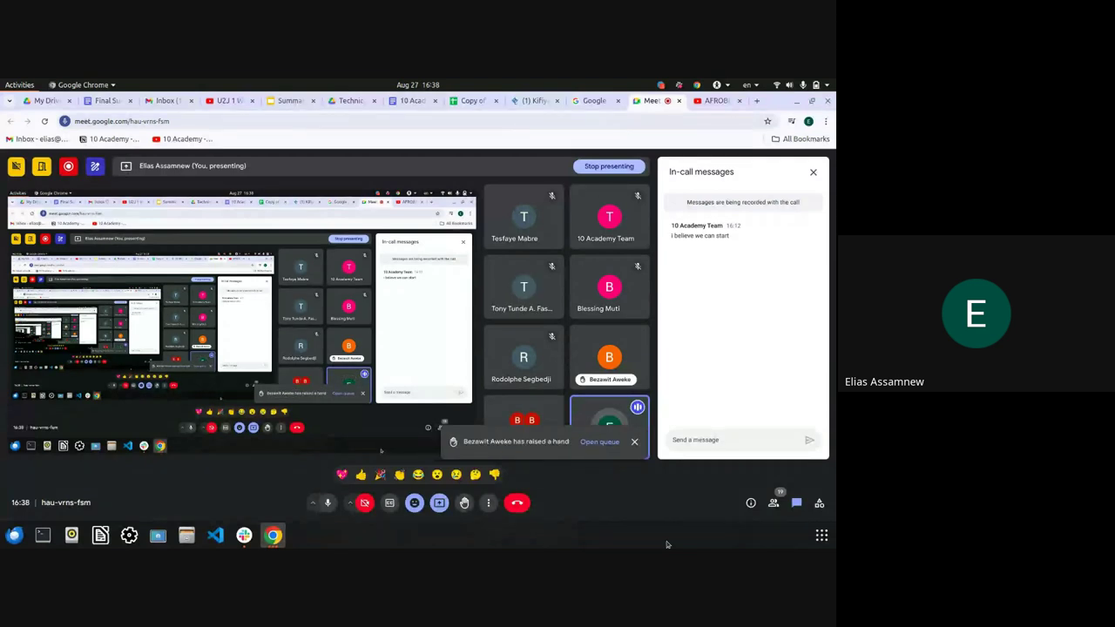
left_click(634, 442)
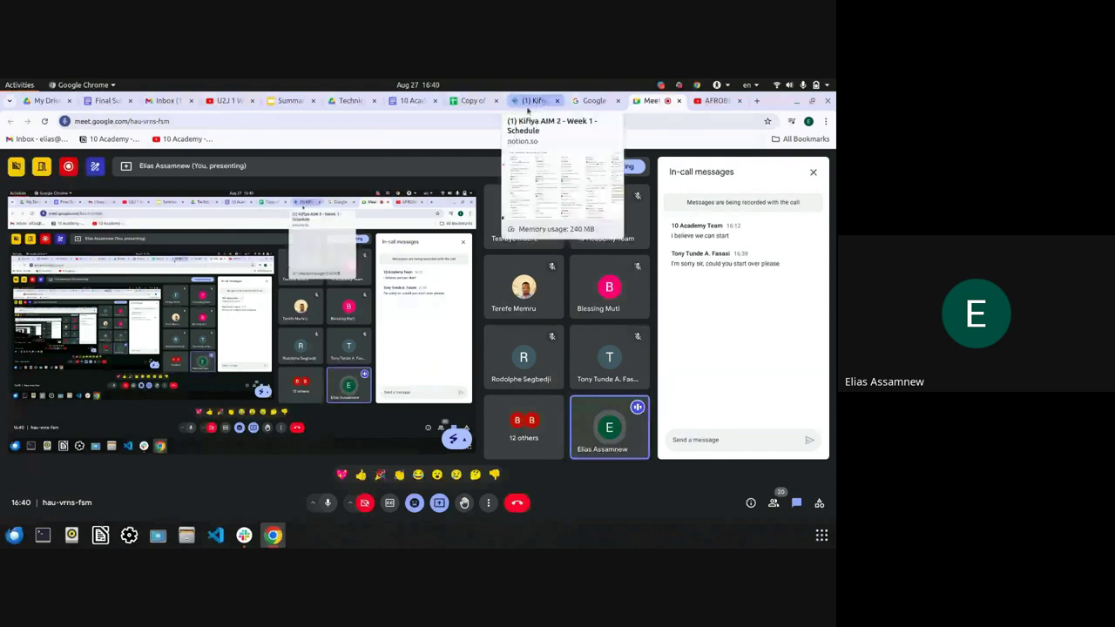
Examine the Math functions in the Google Sheets function list, especially the SUM and SUMIF entries
left_click(593, 102)
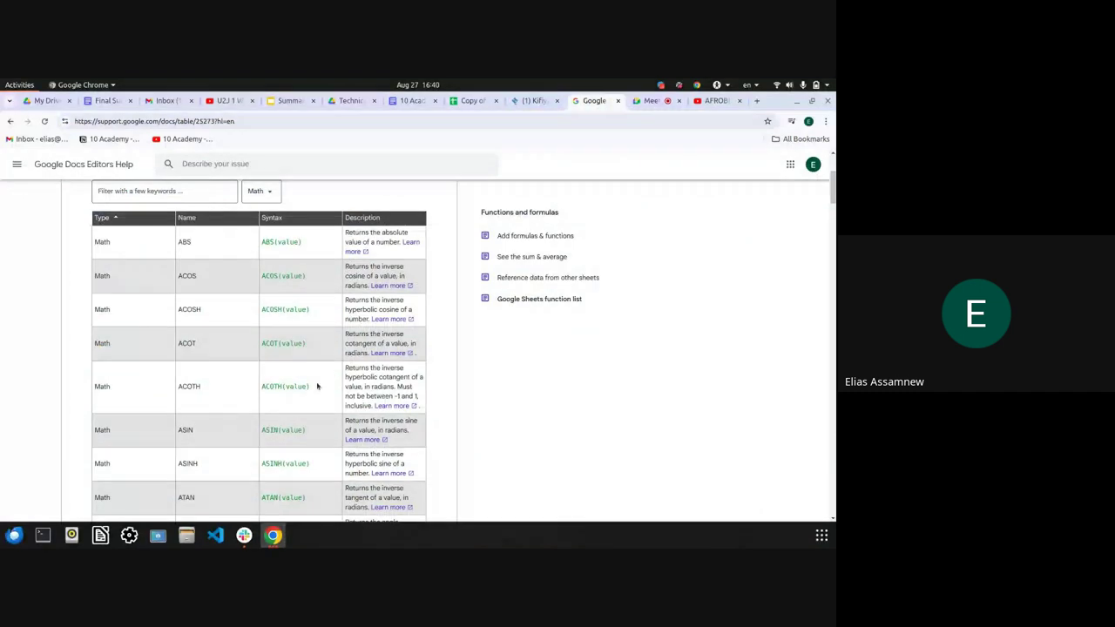
scroll(317, 386, "down", 20)
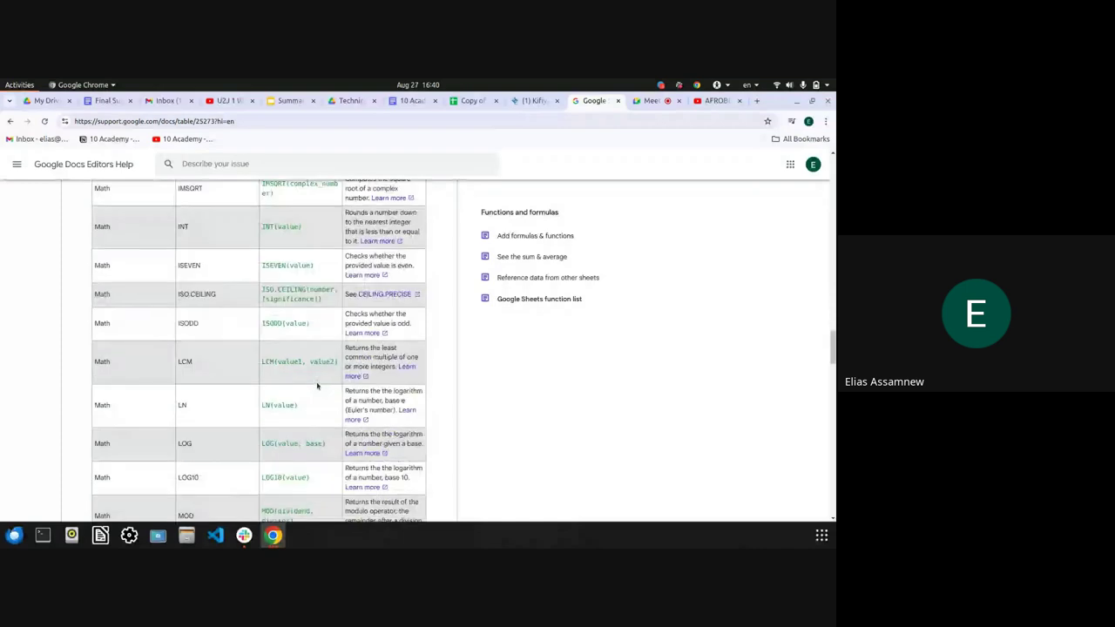
scroll(317, 386, "down", 8)
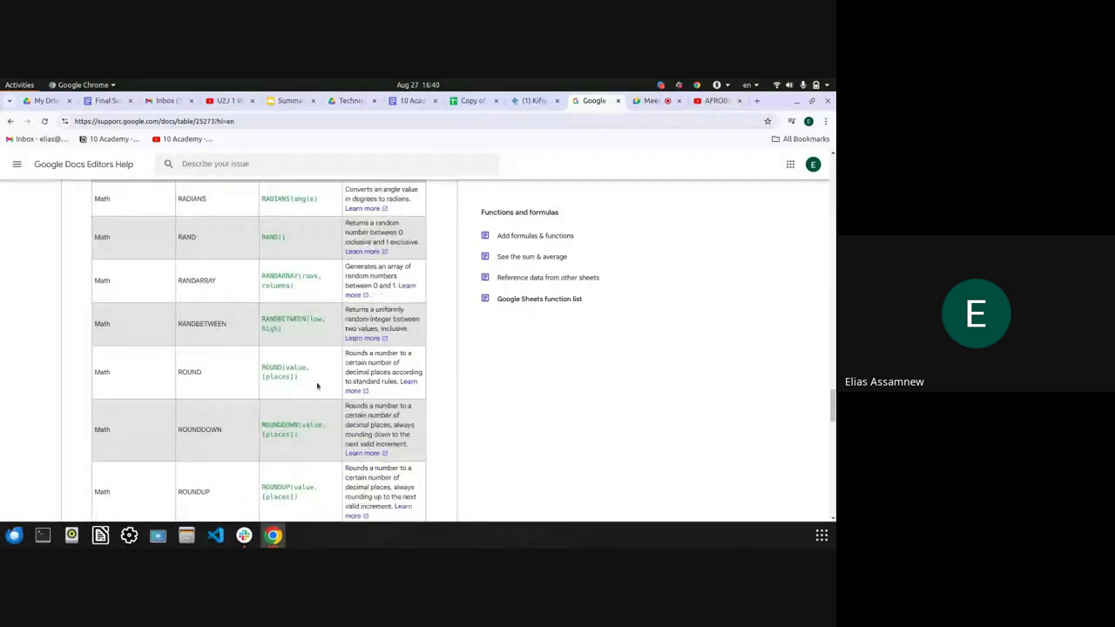
scroll(317, 386, "down", 5)
scroll(317, 385, "down", 5)
scroll(317, 386, "up", 5)
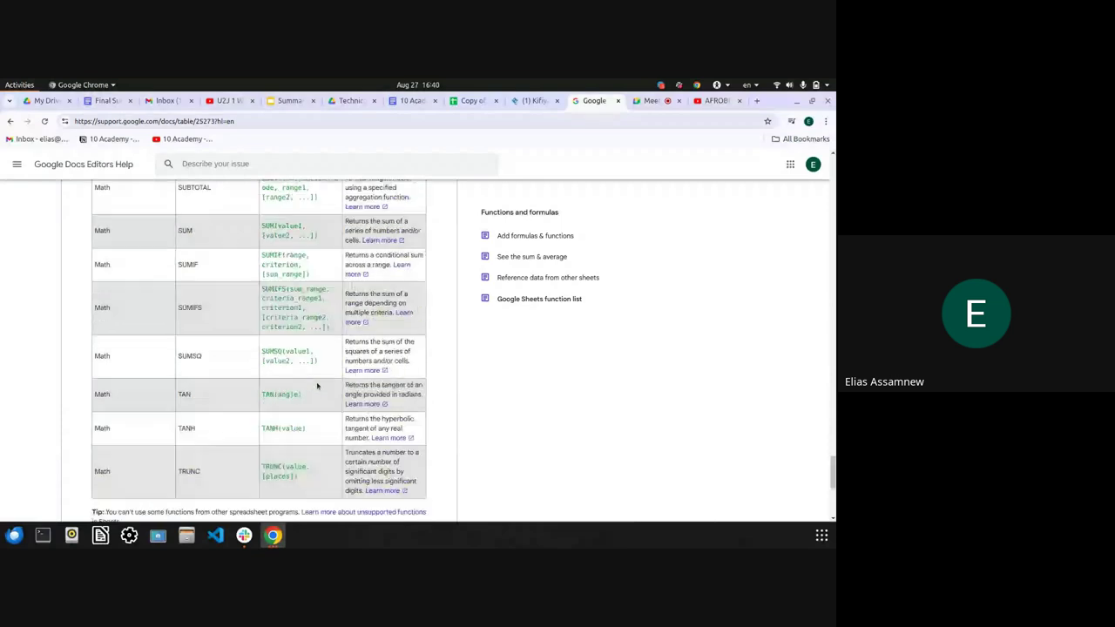
double_click(185, 410)
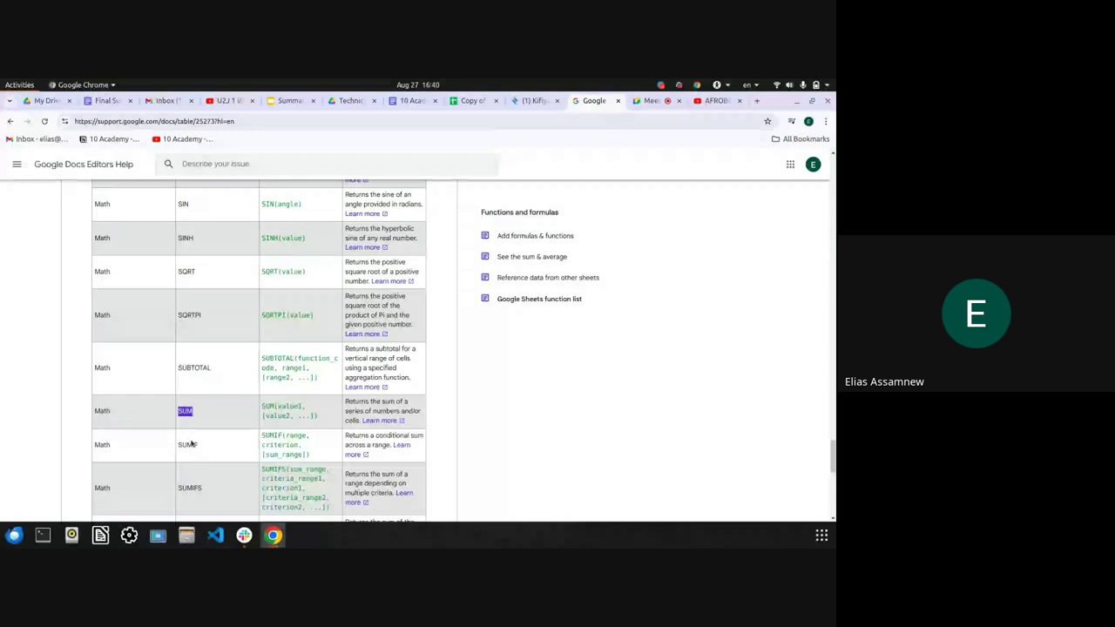
left_click(190, 444)
scroll(191, 443, "up", 20)
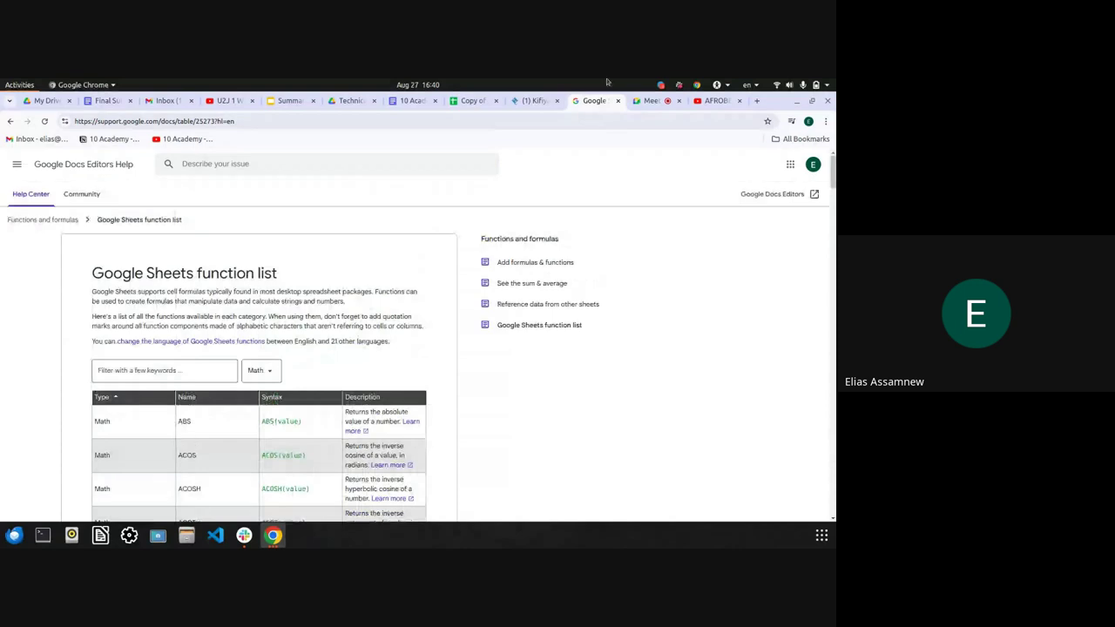
Return to the Google Meet call and close the new raised-hand notification
left_click(649, 101)
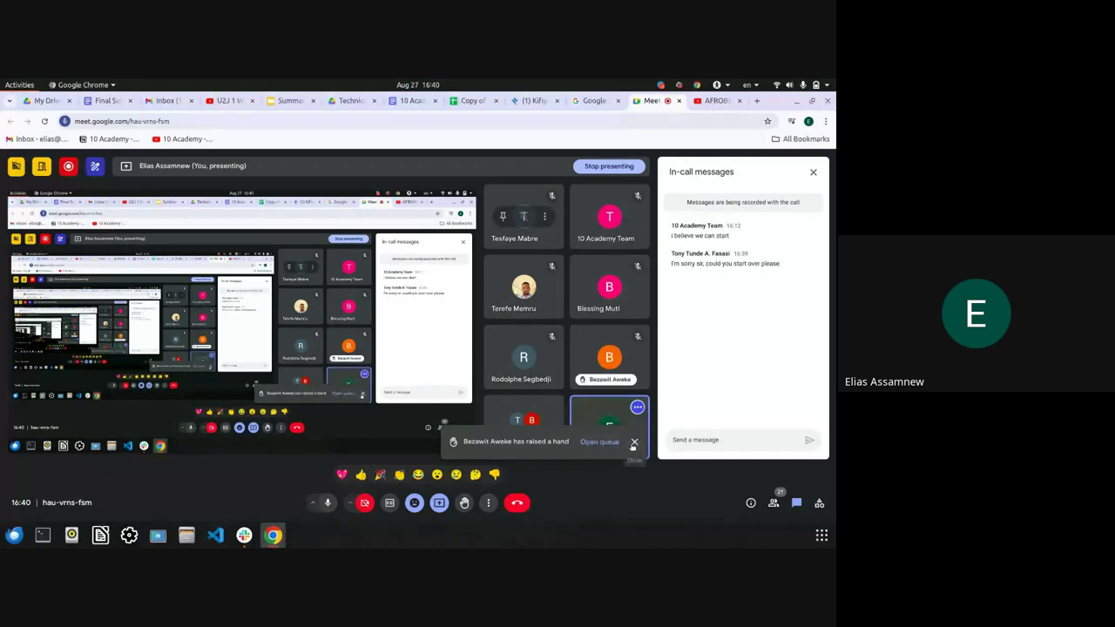
left_click(633, 443)
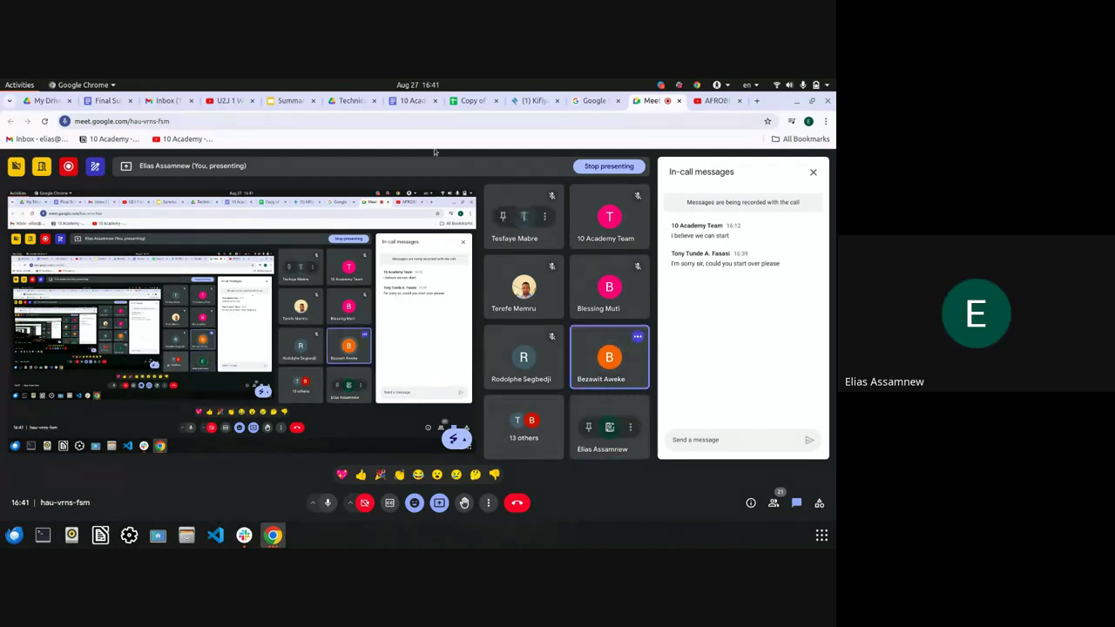
Switch to the W5 template data spreadsheet and delete the Total pie chart from the Summarization sheet
left_click(471, 101)
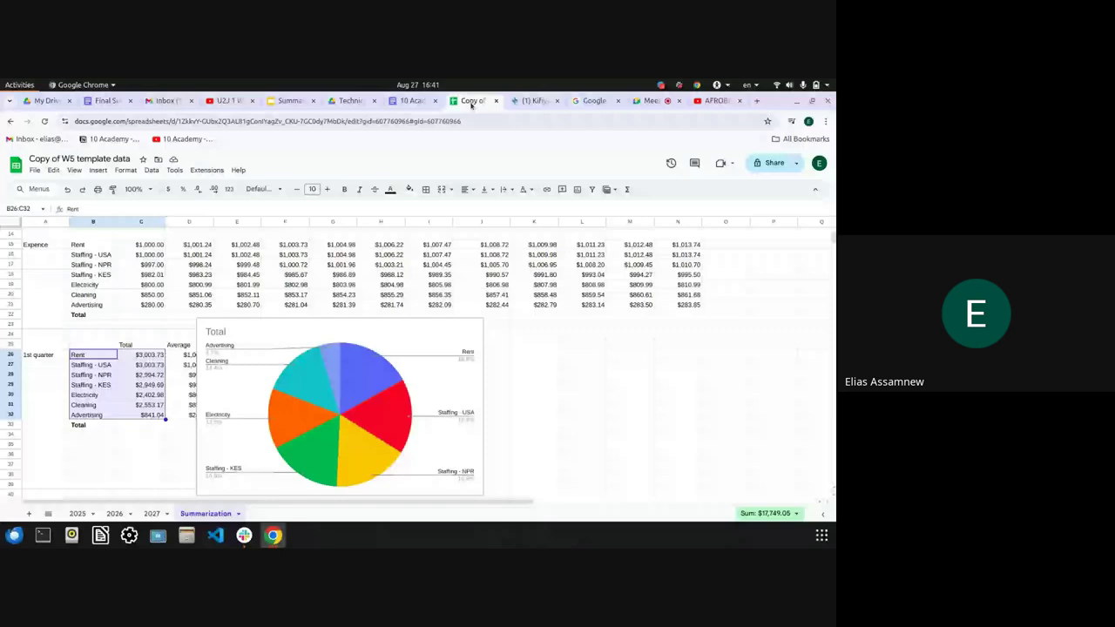
scroll(369, 285, "up", 3)
scroll(369, 285, "down", 6)
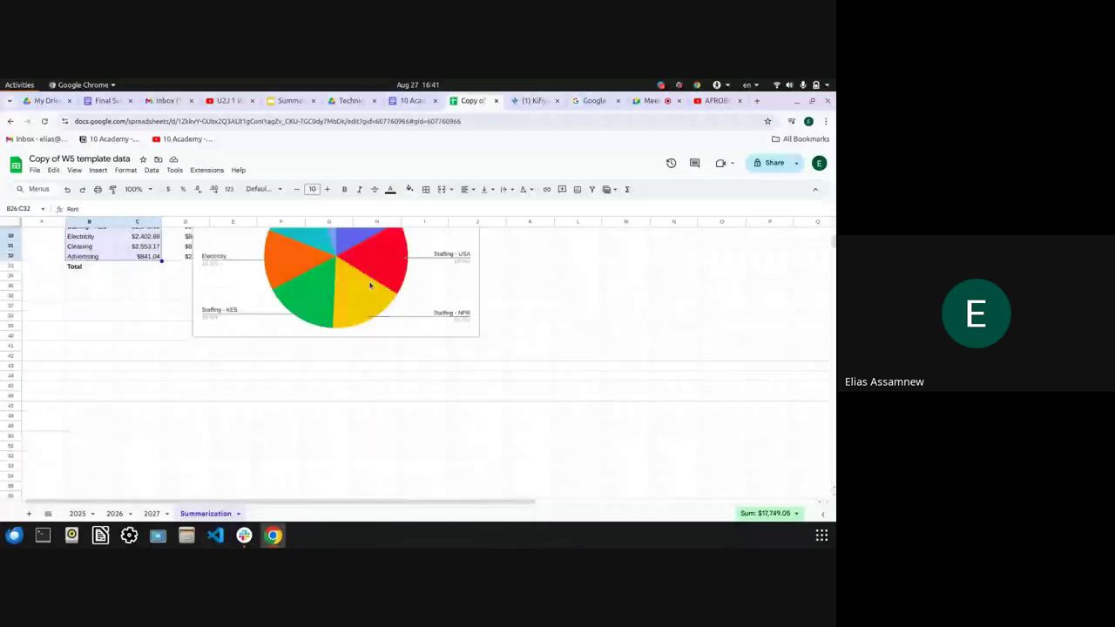
scroll(352, 312, "up", 5)
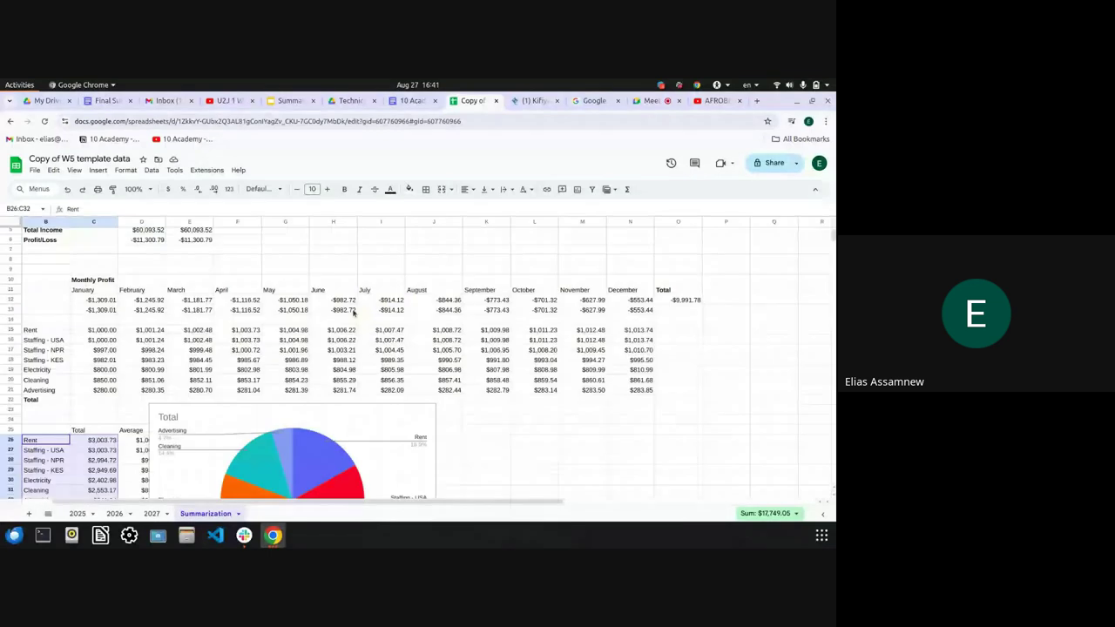
scroll(354, 312, "left", 1)
scroll(359, 429, "down", 2)
left_click(360, 429)
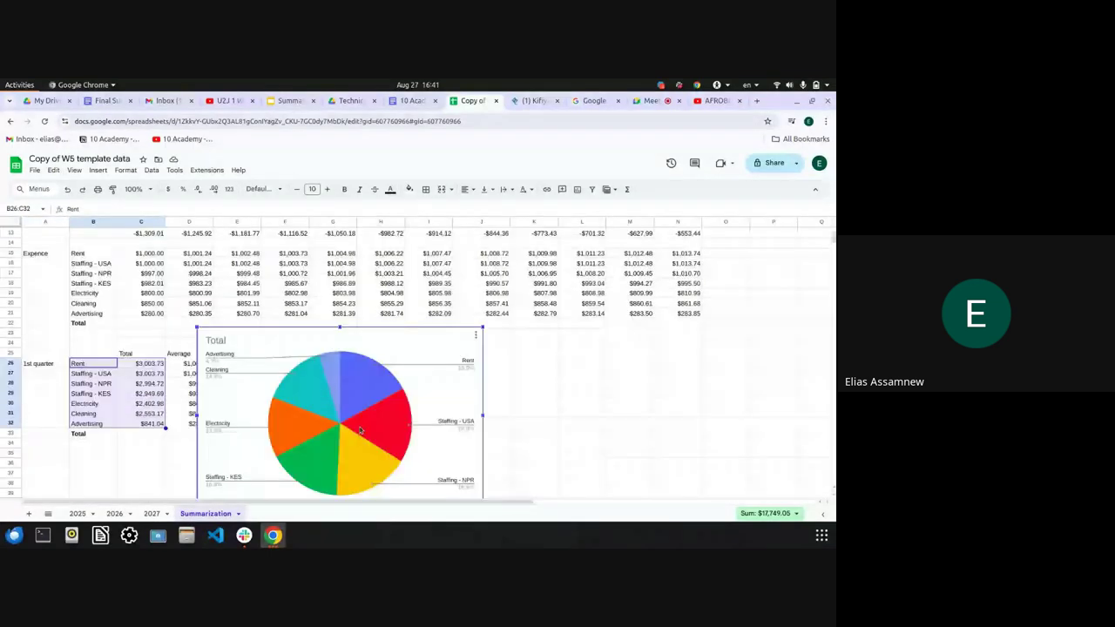
key("Delete")
Clear the column E figures beside Total Expense, Total Income and Profit/Loss on the Summarization sheet
scroll(359, 429, "up", 4)
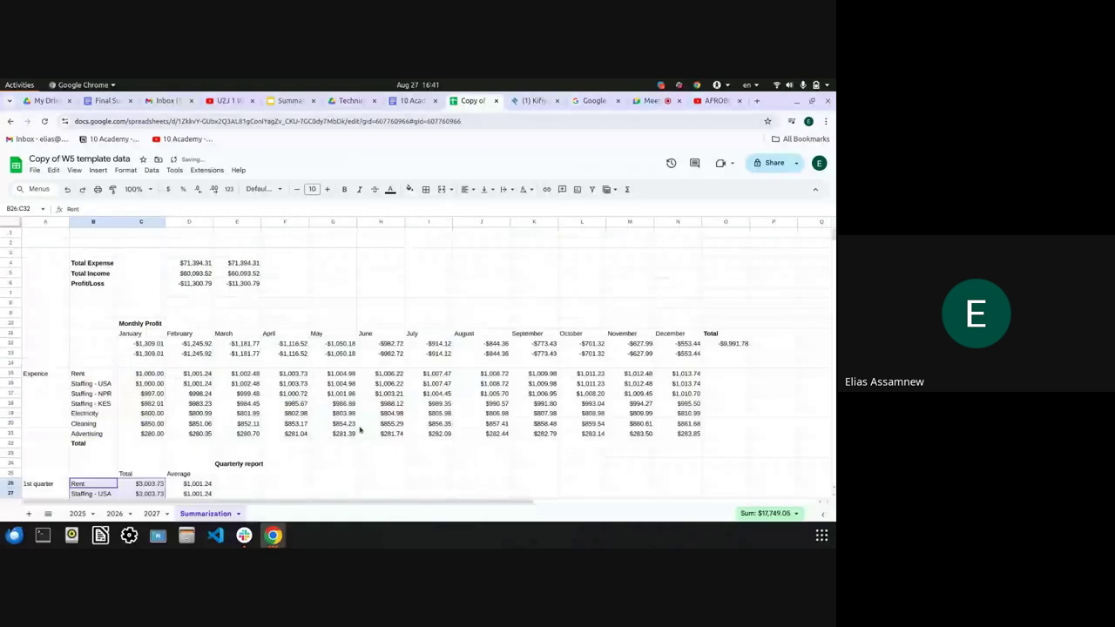
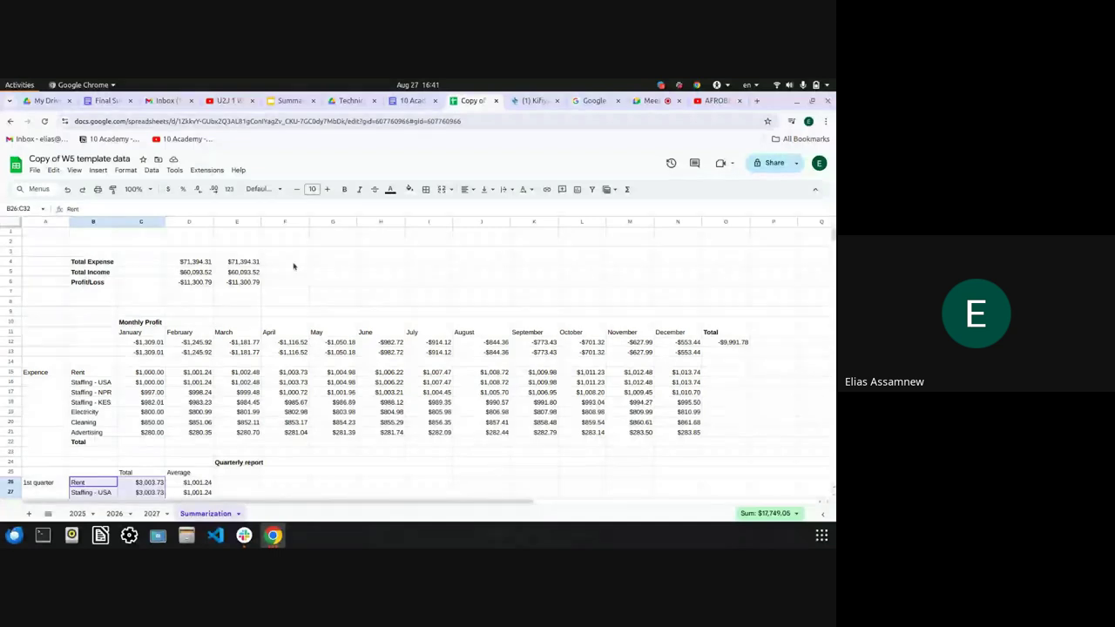
left_click_drag(241, 252, 249, 305)
key("Delete")
In cell E4 of the Summarization sheet, use SUM to add up the 2025 sheet's Total Expenses from January to December (F19:Q19)
left_click(229, 264)
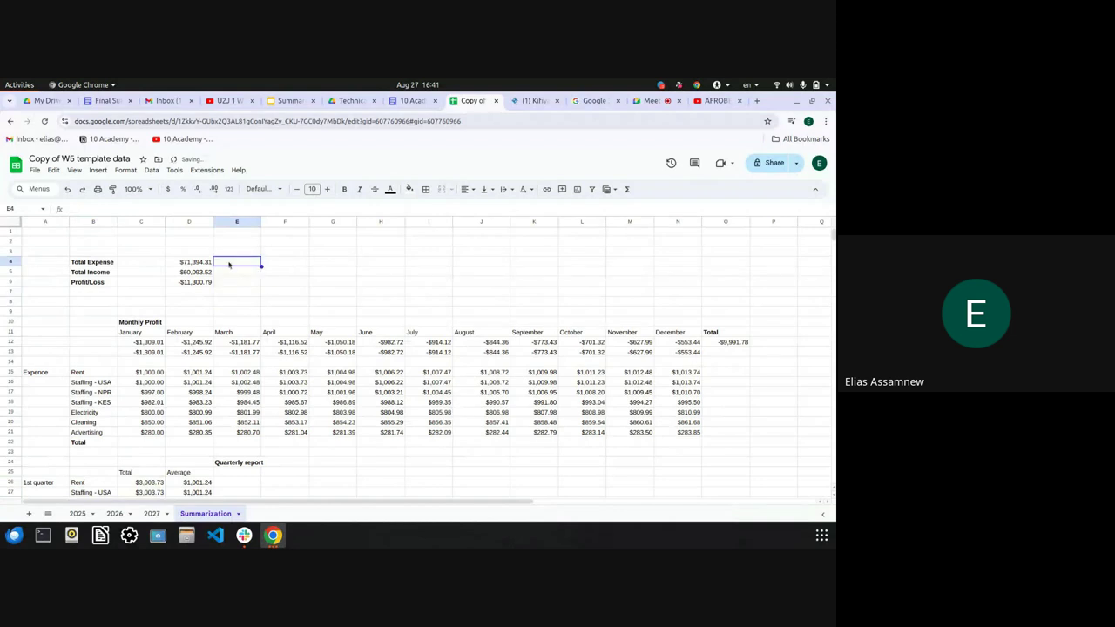
type("=")
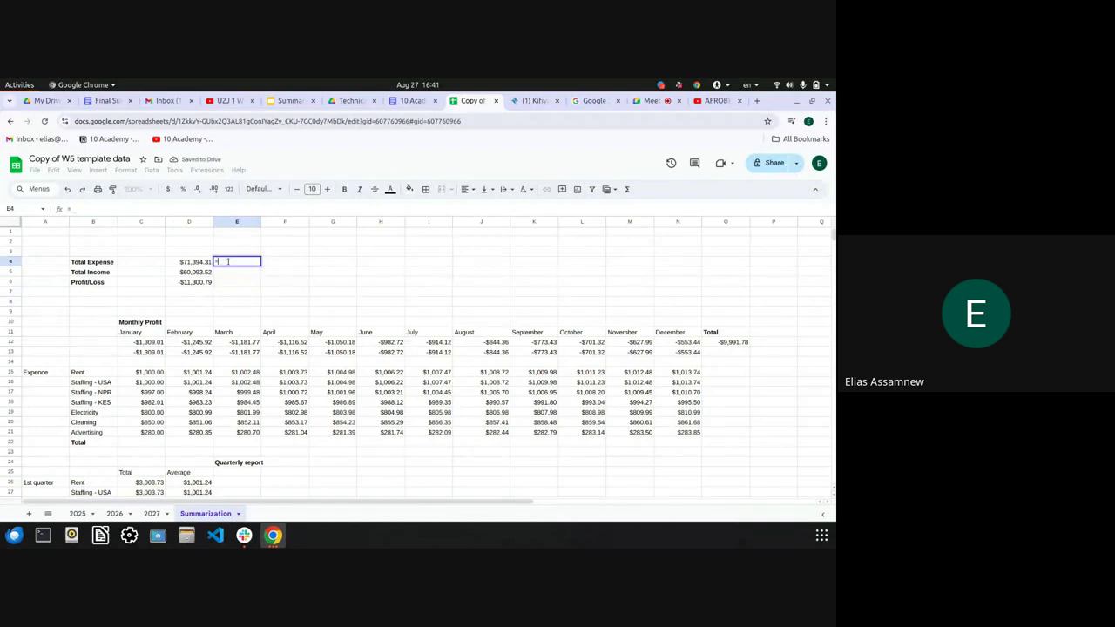
type("S")
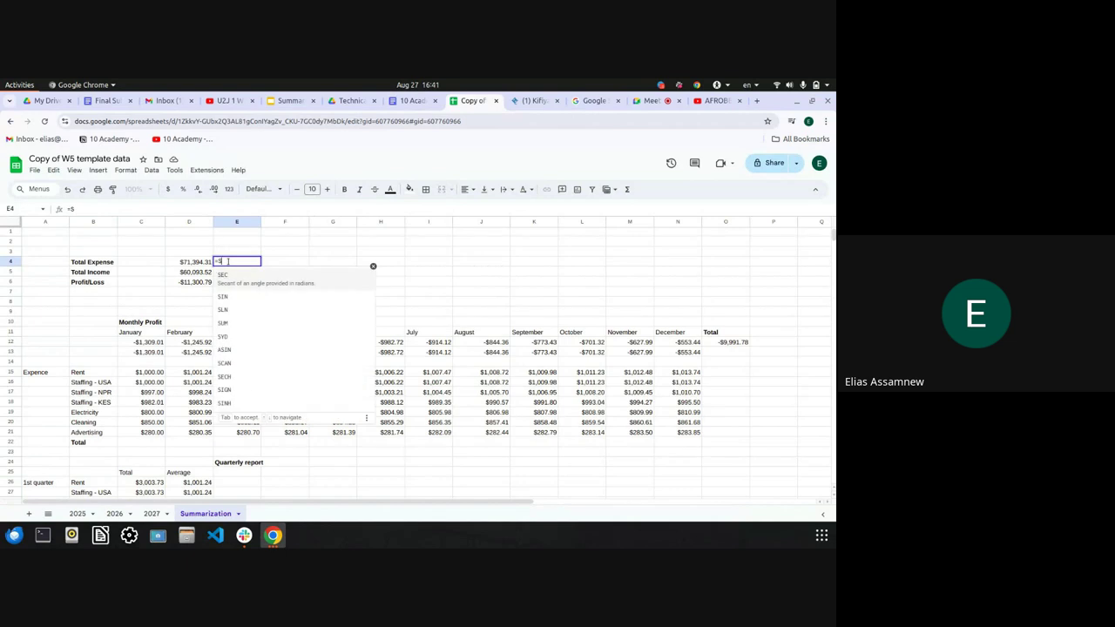
type("UM")
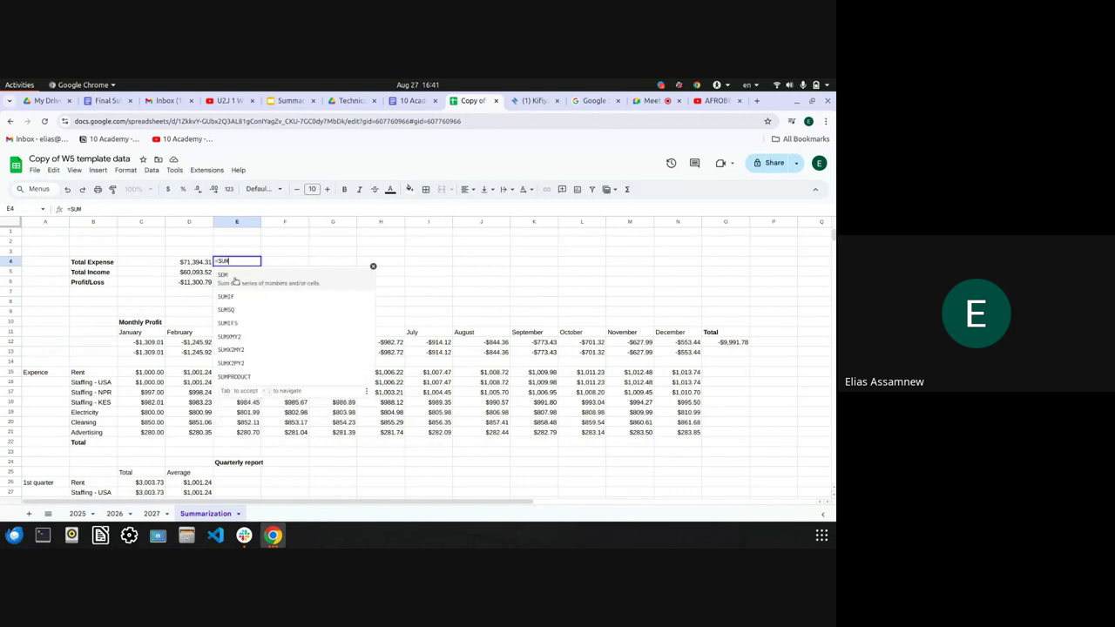
left_click(234, 279)
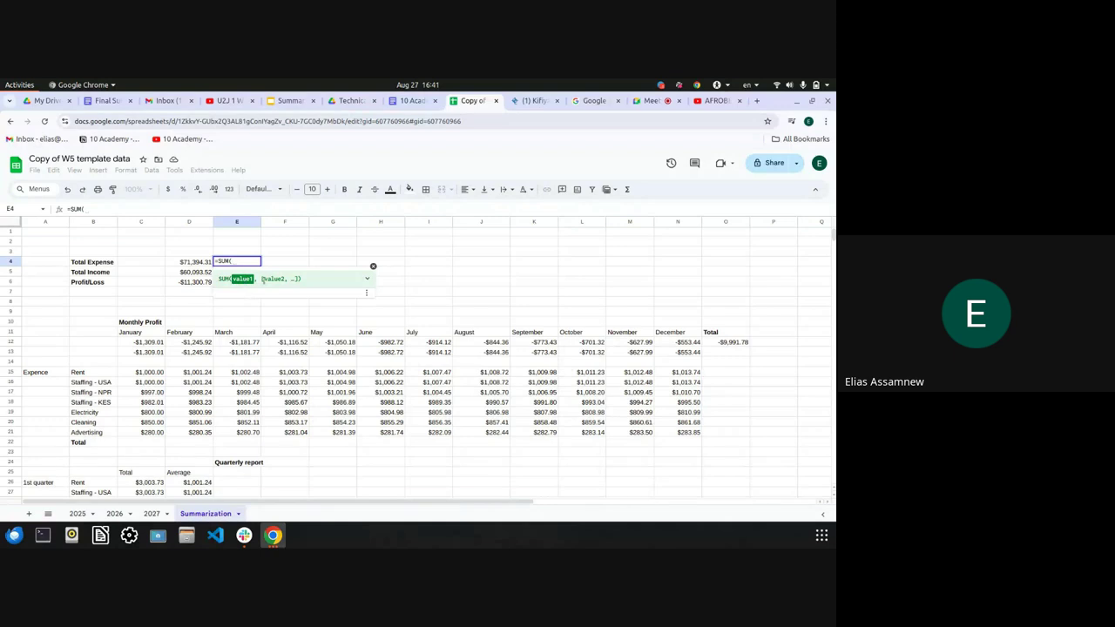
left_click(77, 514)
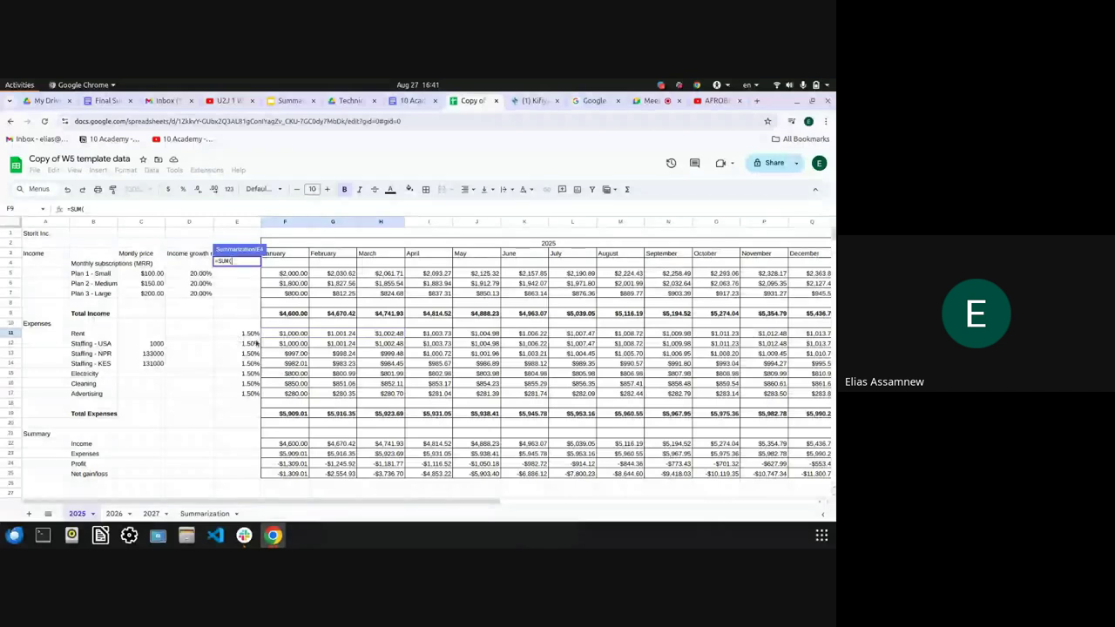
left_click(206, 514)
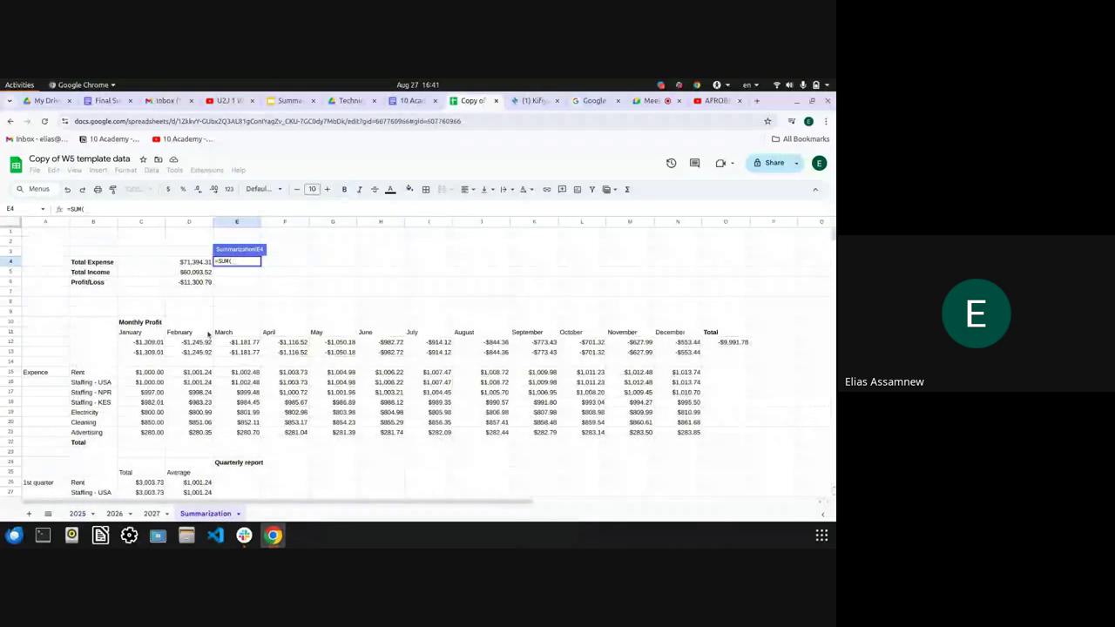
left_click(78, 513)
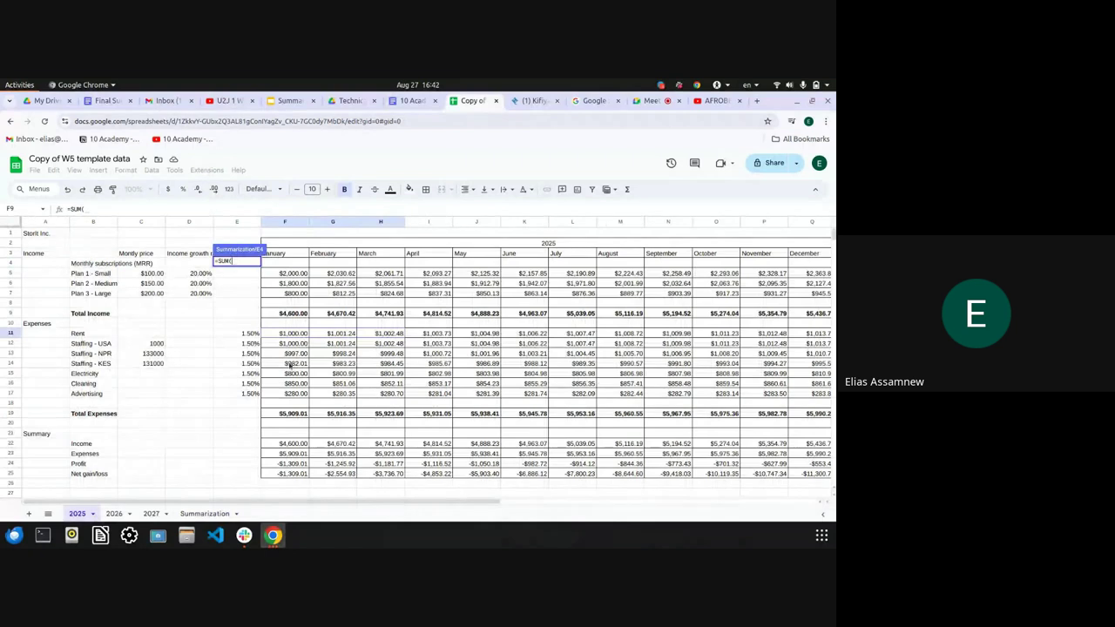
left_click(282, 413)
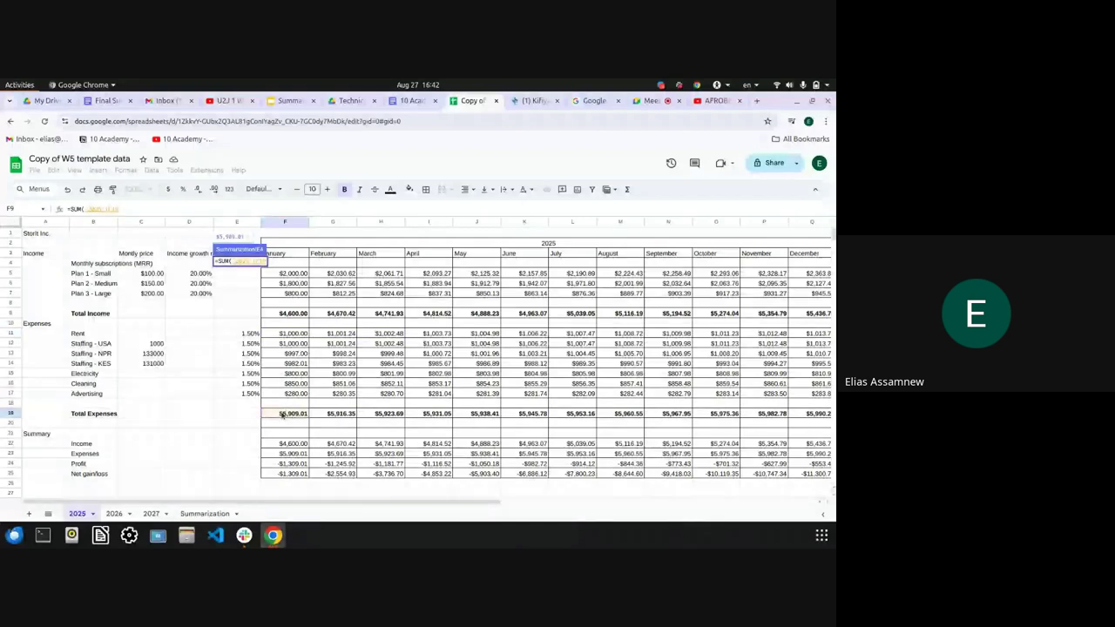
key("shift+Right")
key("shift+Right")
key("shift+Right")
key("shift+Right")
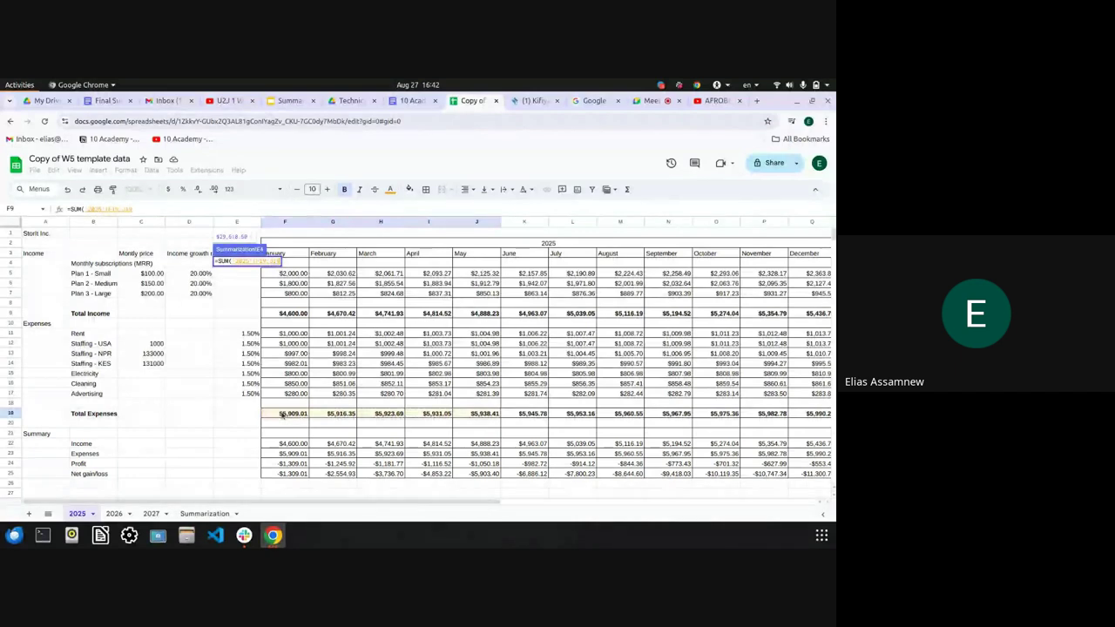
key("shift+Right")
key("shift+Right")
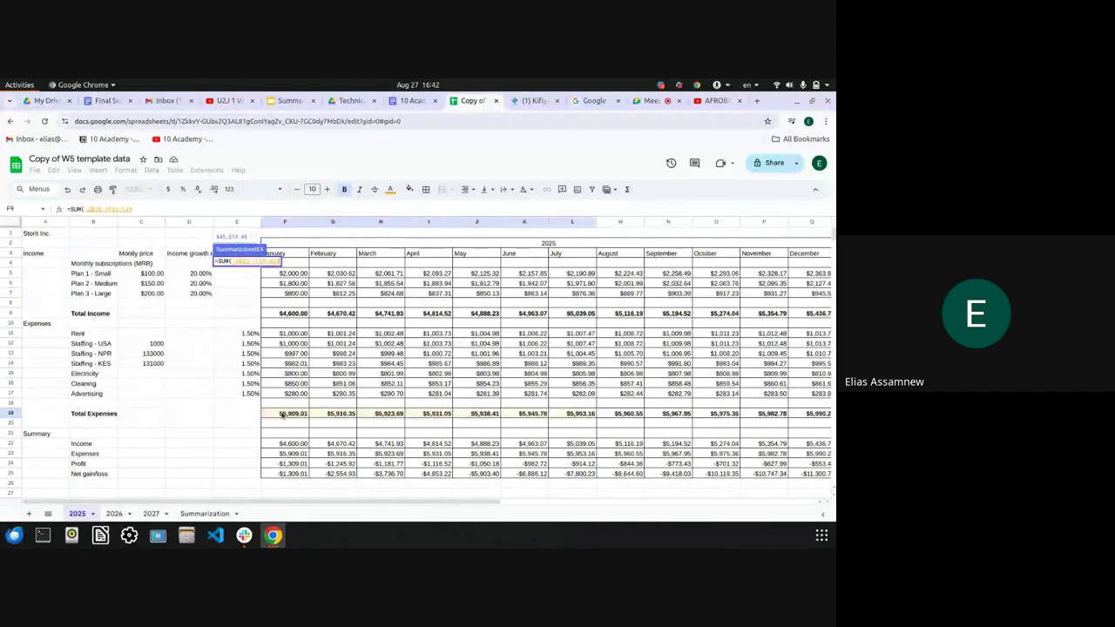
key("shift+Right")
key("shift+Right")
key("shift+Right")
key("shift+Right")
key("shift+Right")
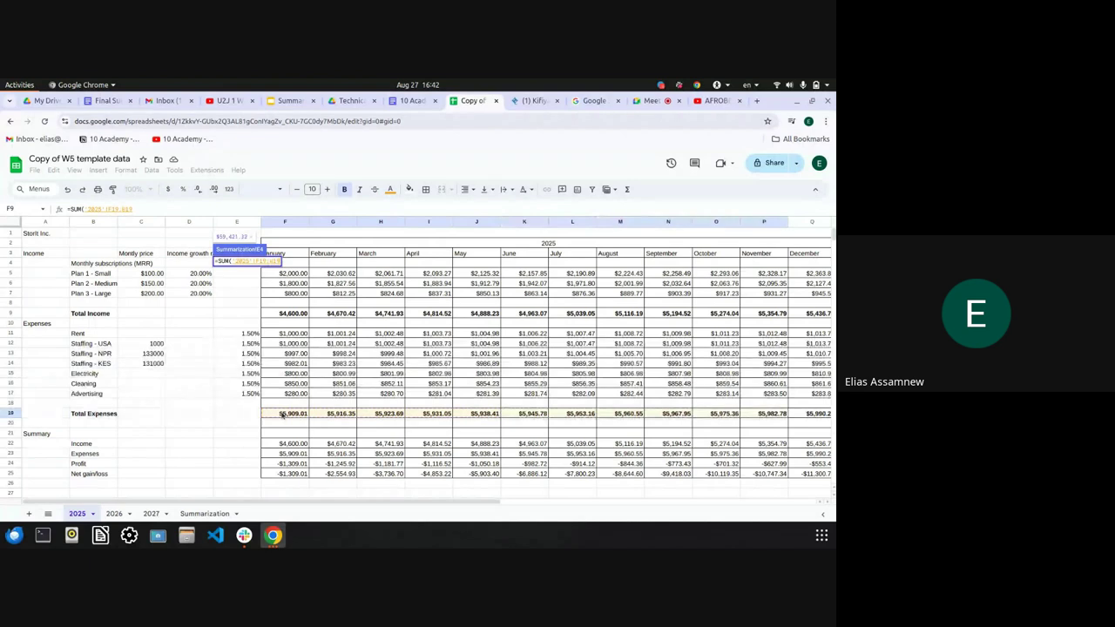
key("shift+Right")
key("shift+Left")
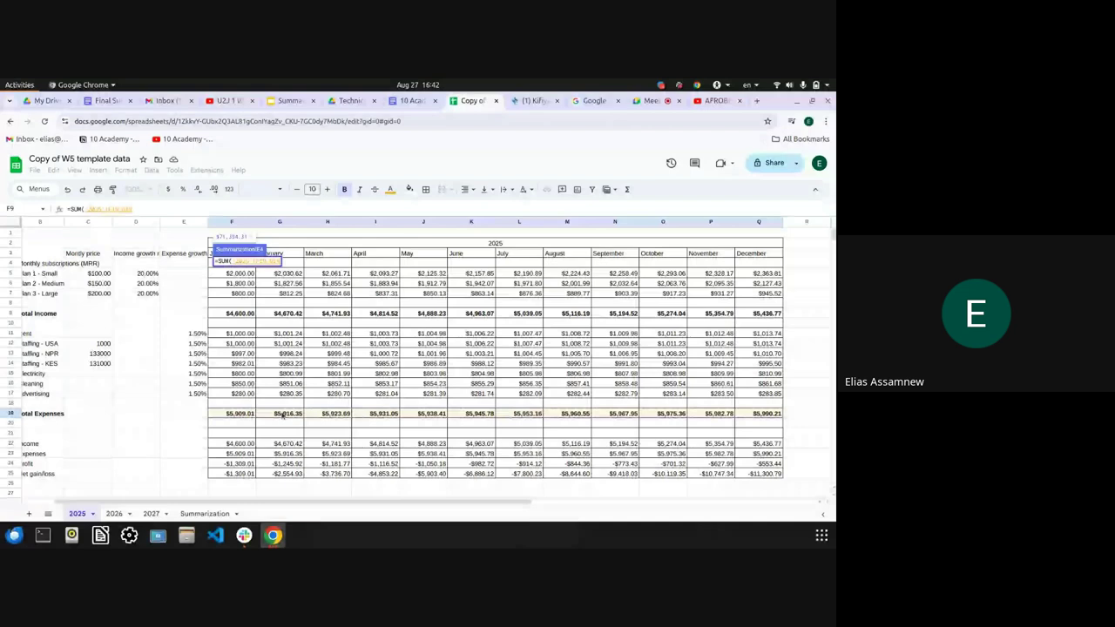
key("Return")
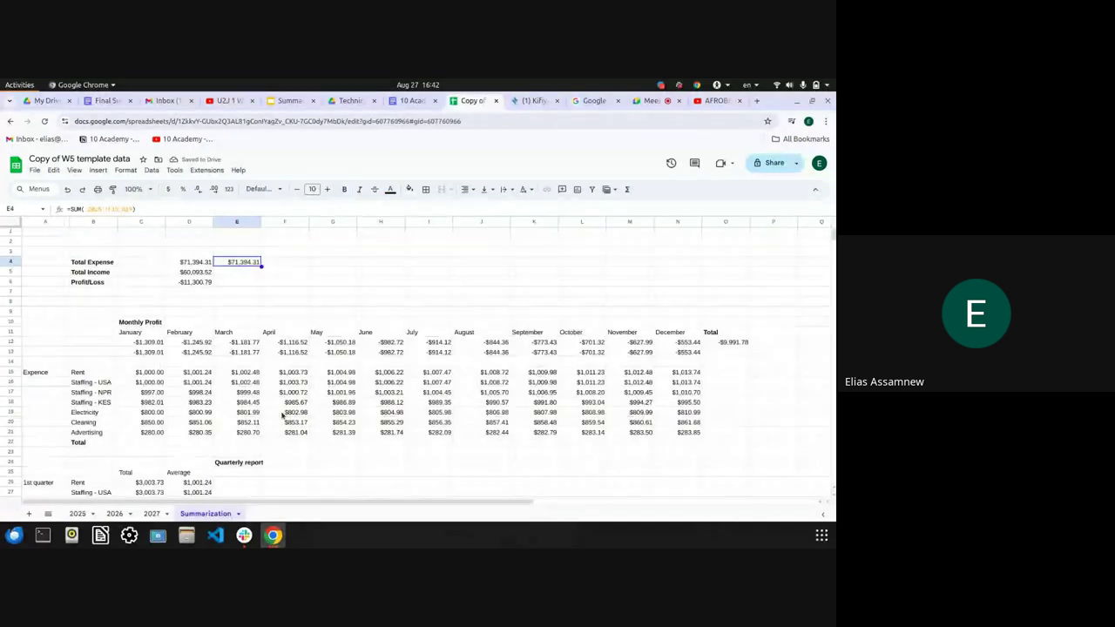
Check the Google Meet call briefly and return to the spreadsheet's Summarization sheet
left_click(645, 100)
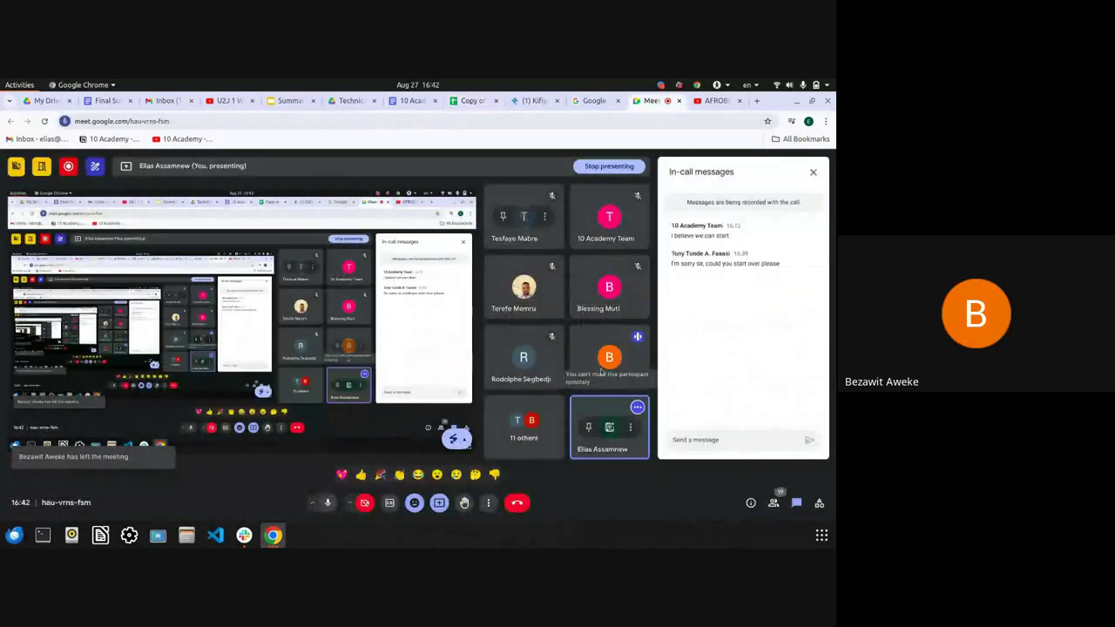
left_click(473, 101)
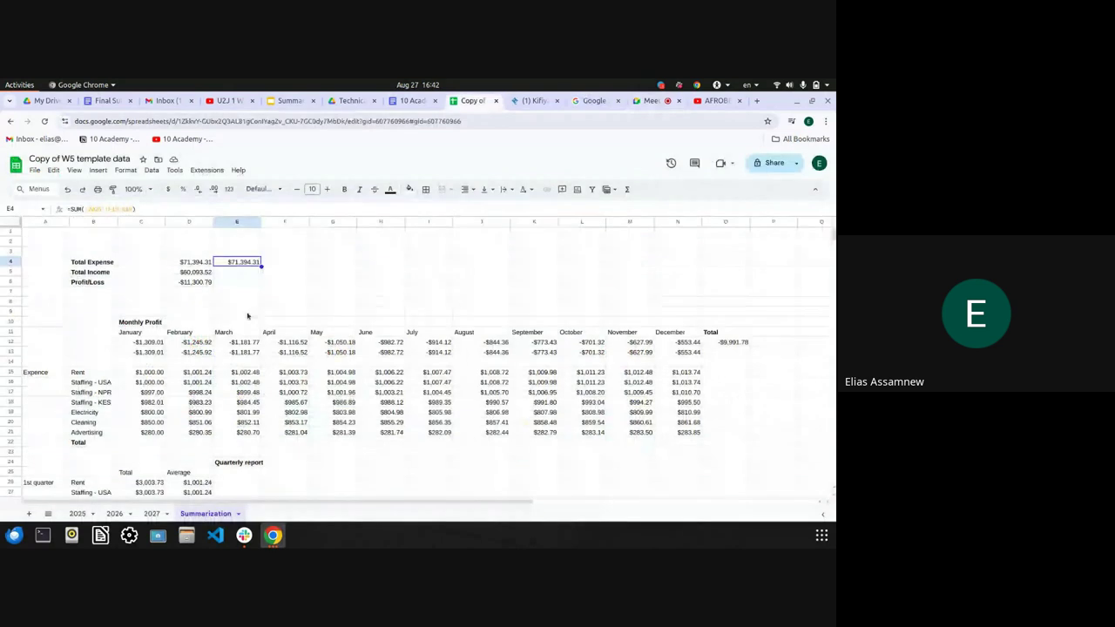
In cell E5 of the Summarization sheet, use SUM to add up the 2025 sheet's Total Income row from January to December
left_click(239, 276)
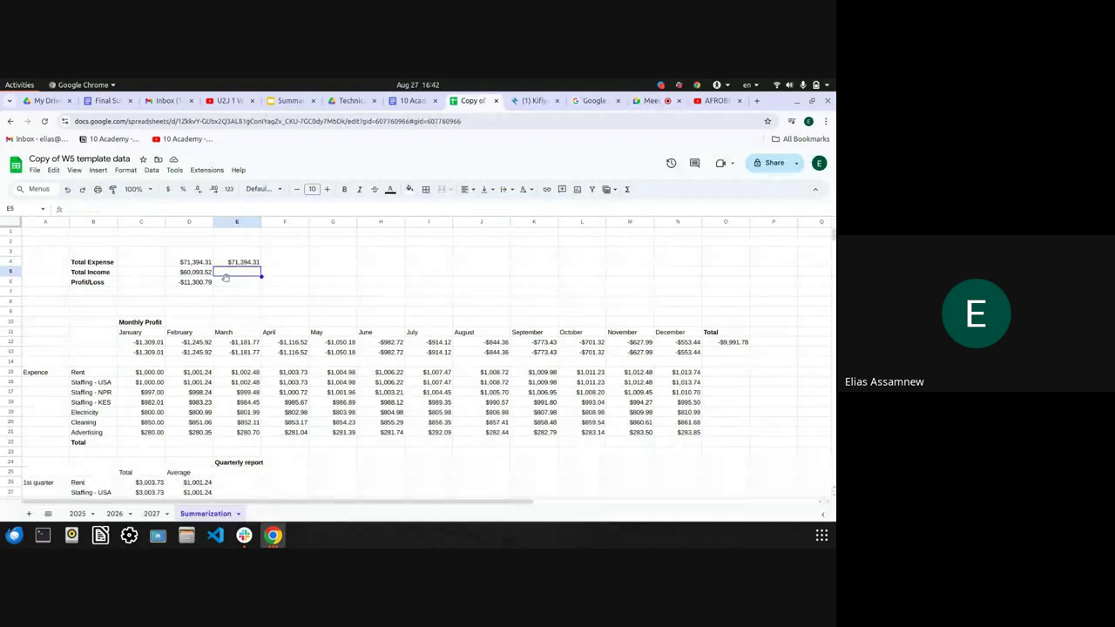
double_click(229, 275)
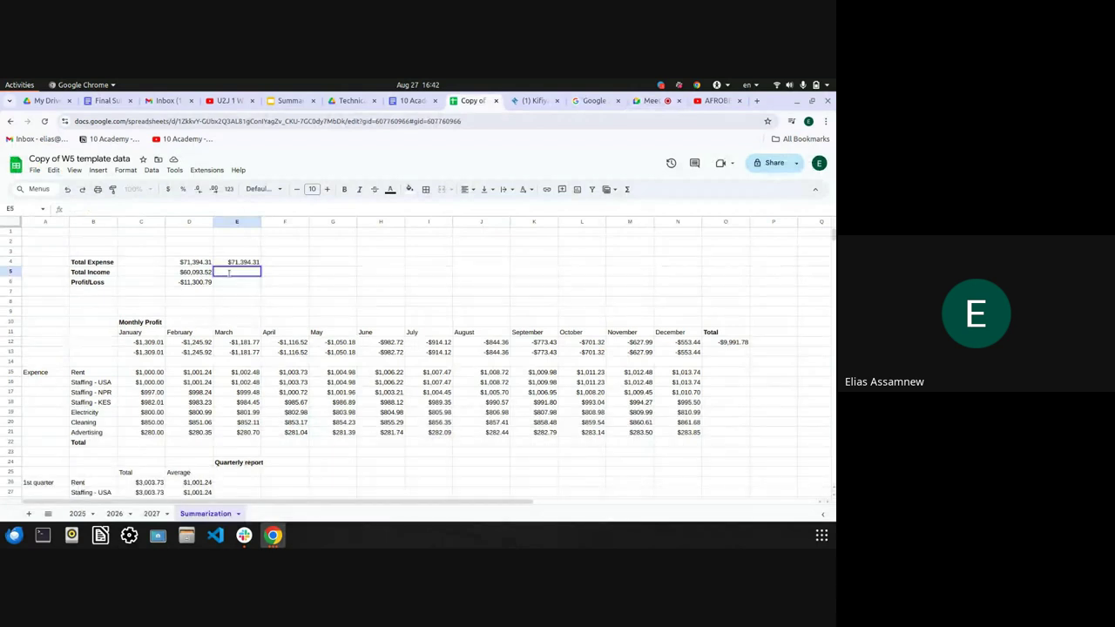
type("=SUM")
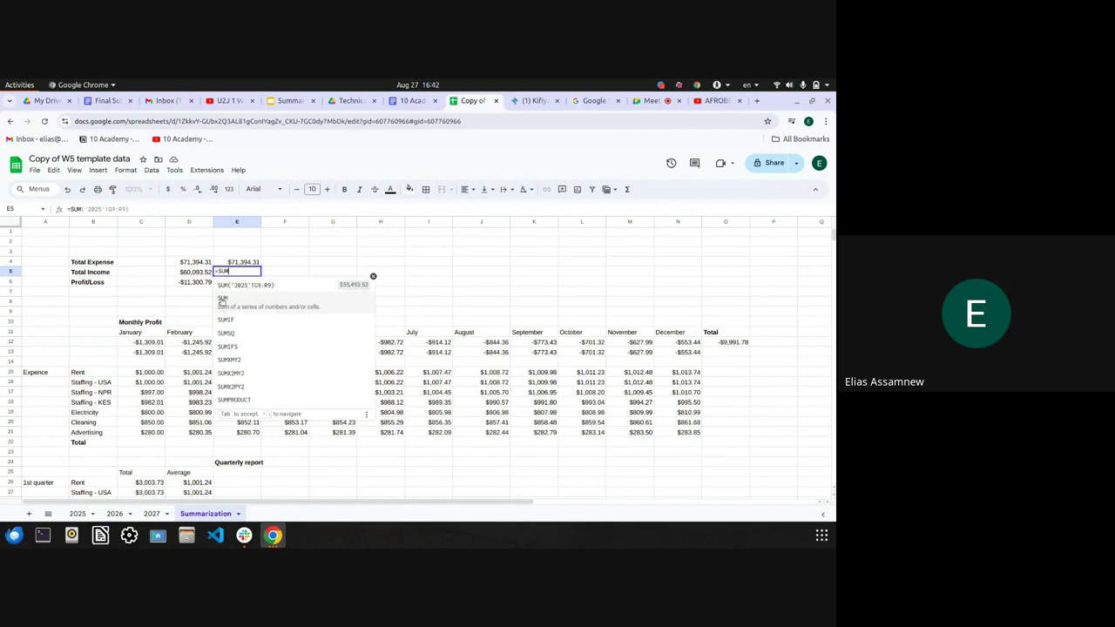
left_click(223, 298)
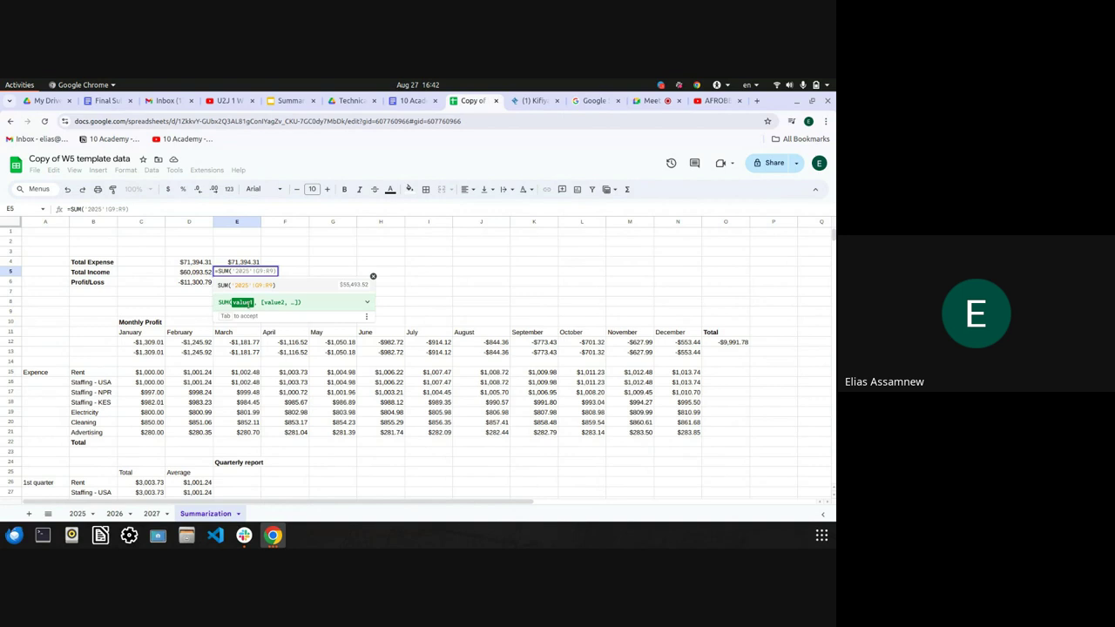
left_click(77, 513)
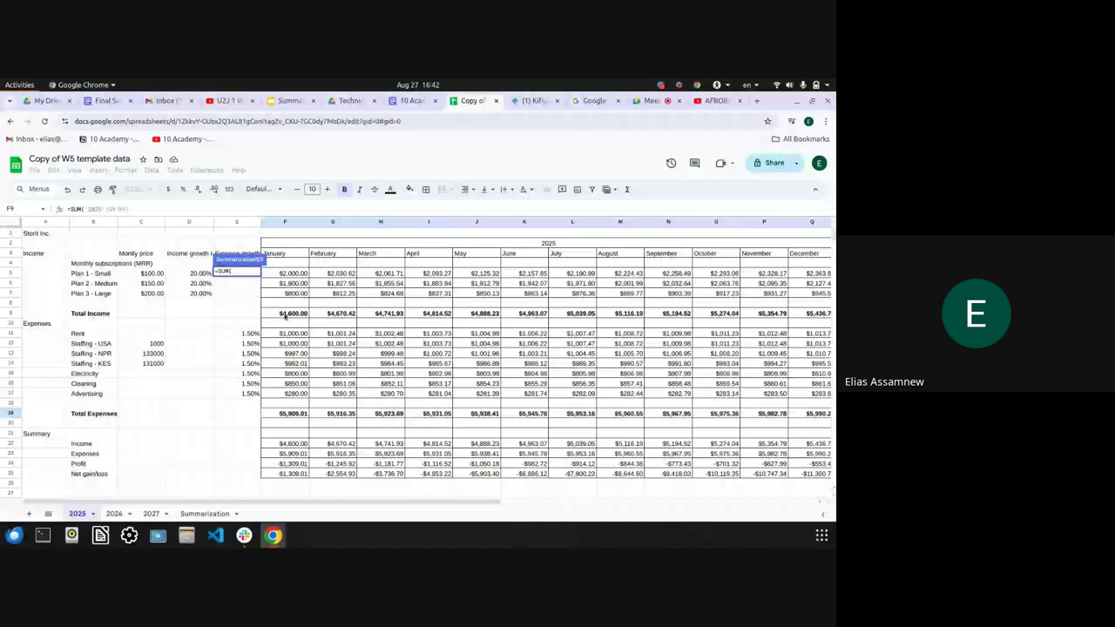
left_click(286, 313)
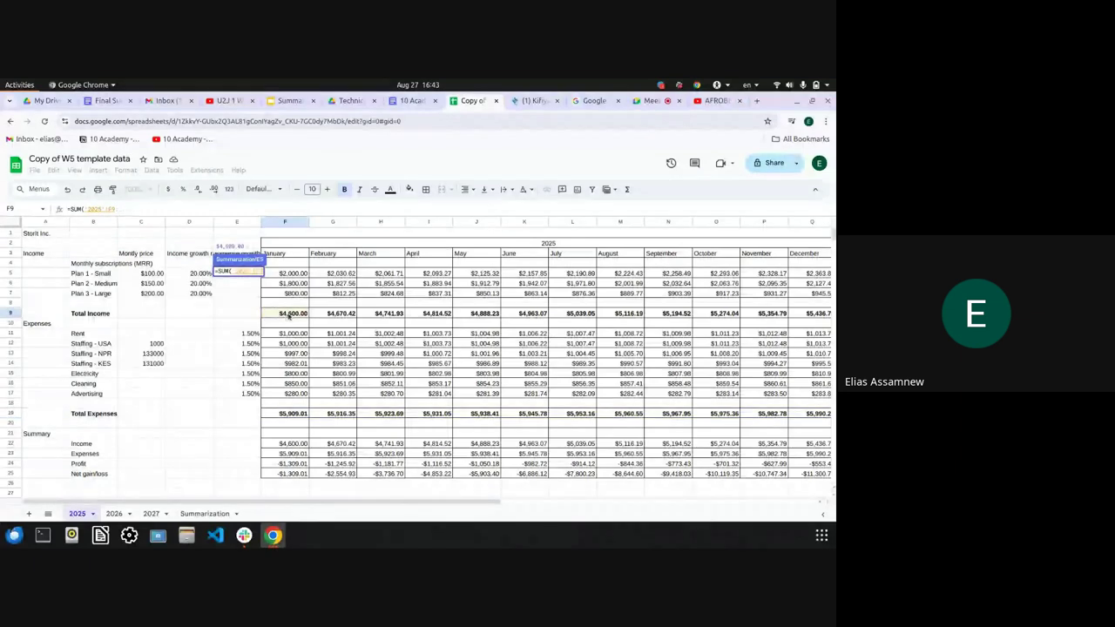
key("shift+Right")
key("shift+Right")
key("shift+Right")
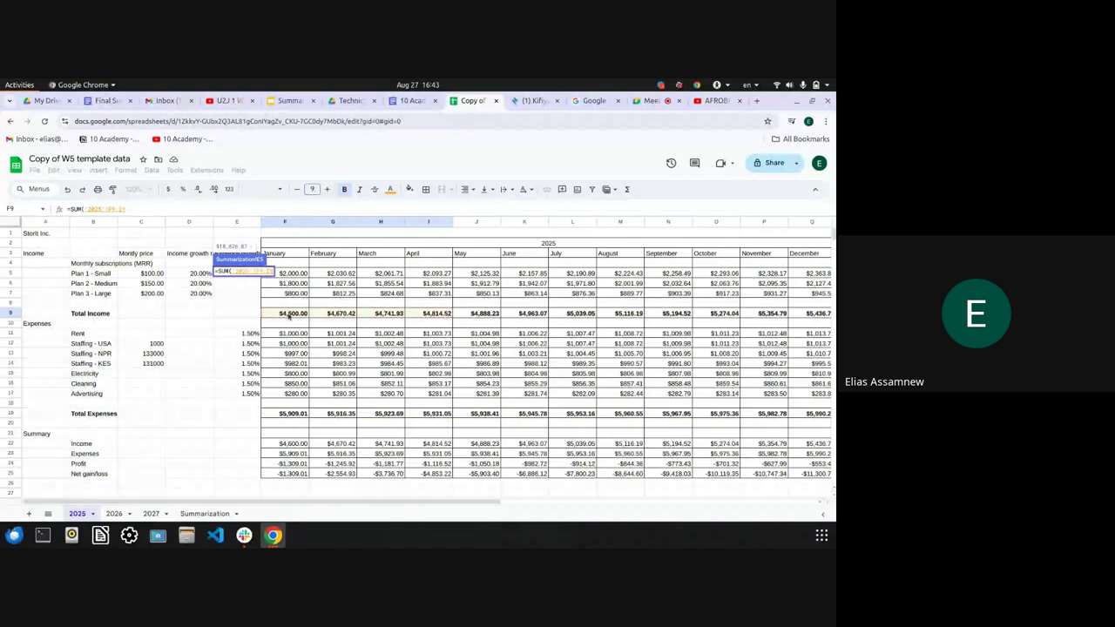
key("ctrl+shift+Right")
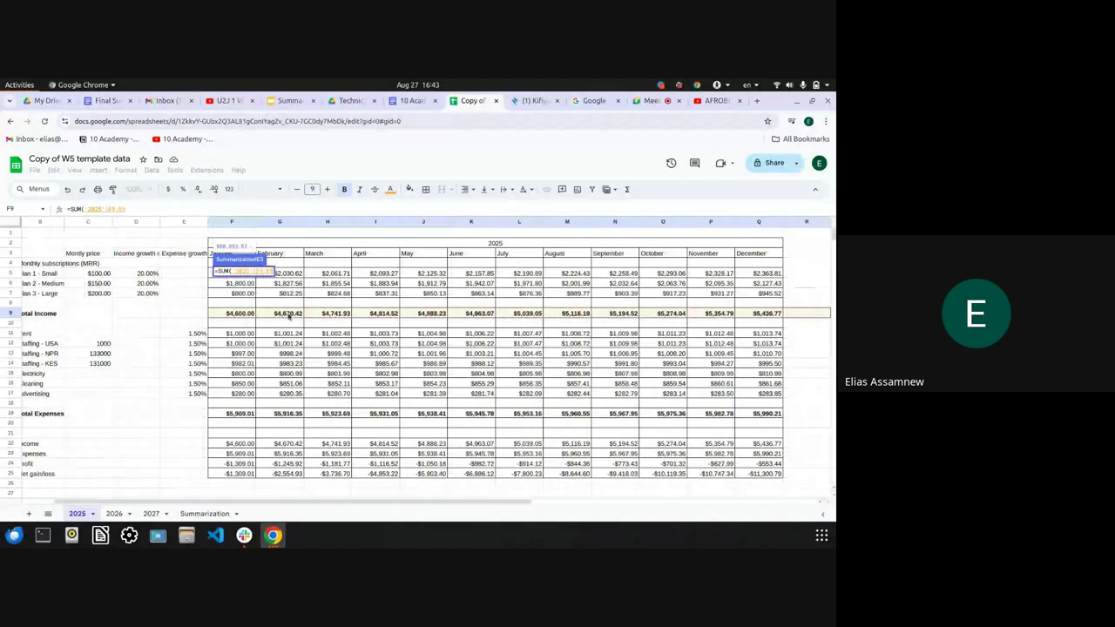
key("Return")
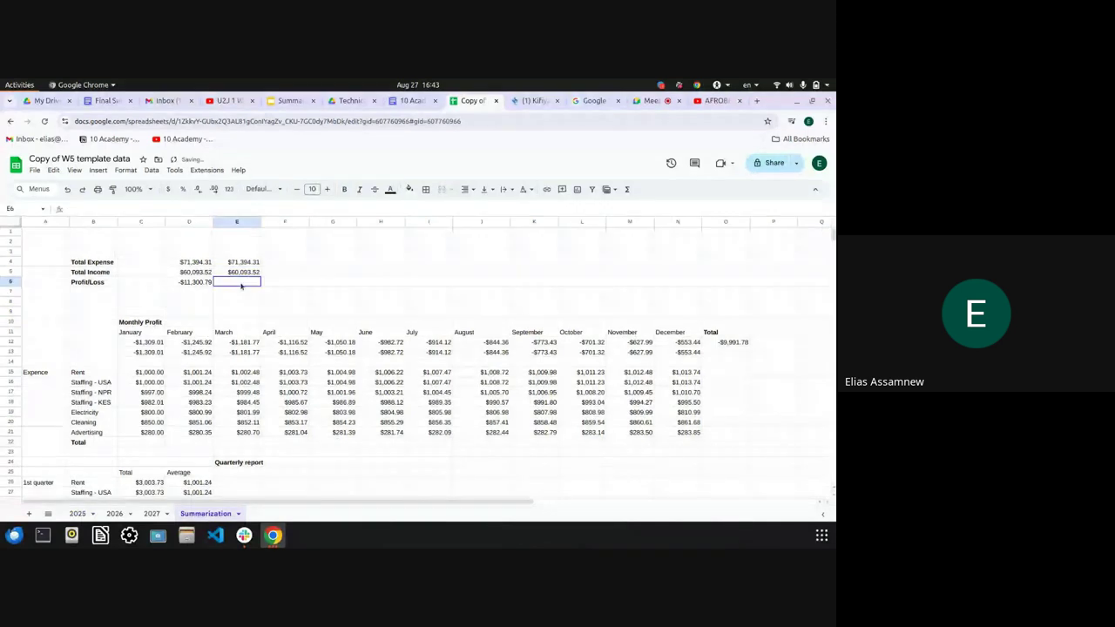
Fill the Profit/Loss cell E6 with the suggested formula =MINUS(E5,E4)
double_click(229, 282)
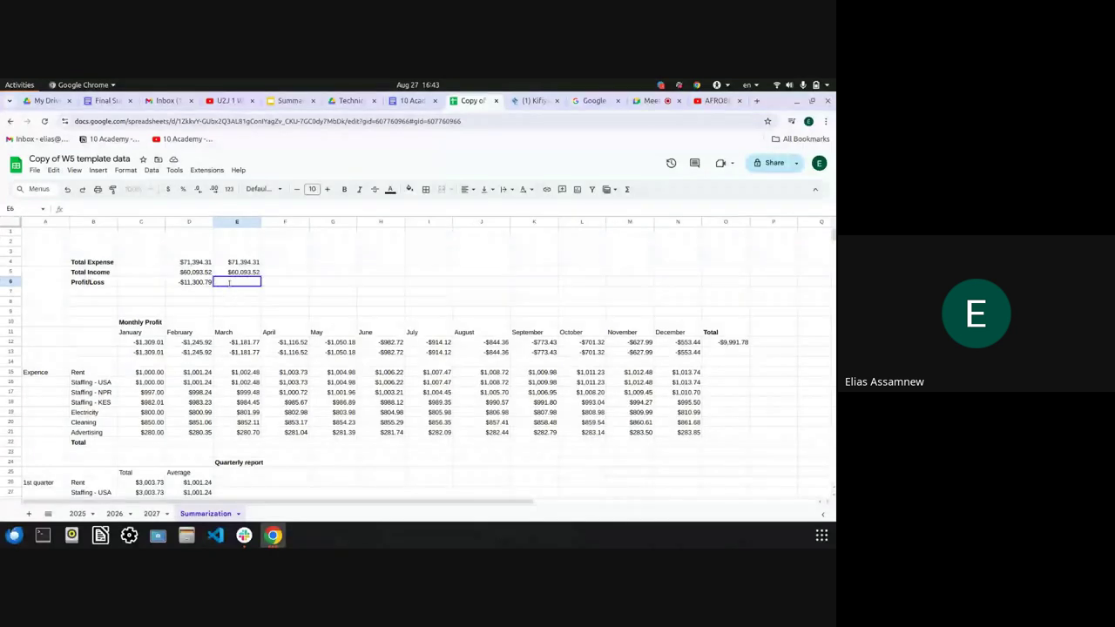
type("=MINUS(")
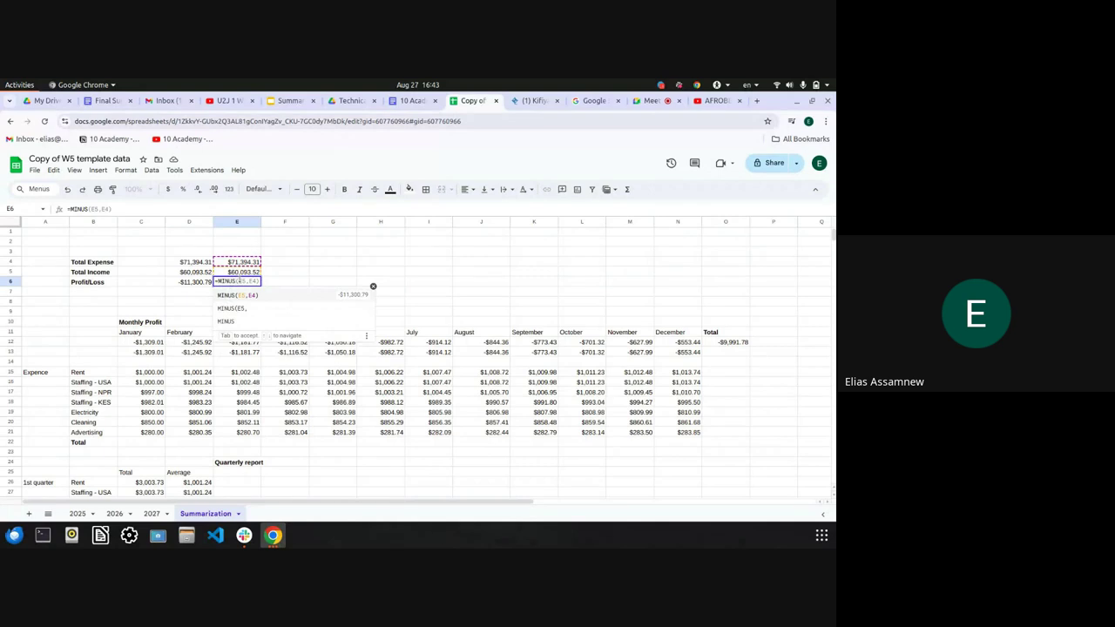
key("Tab")
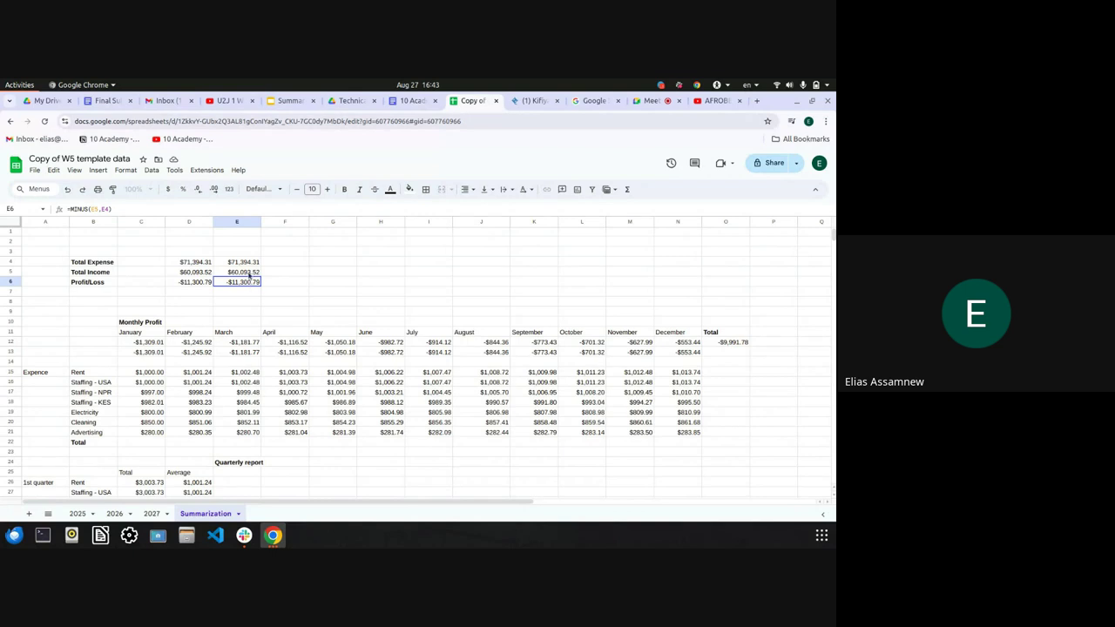
Rewrite the Profit/Loss formula in E6 with MINUS, subtracting the Total Expense in E4 from the Total Income in E5
double_click(245, 281)
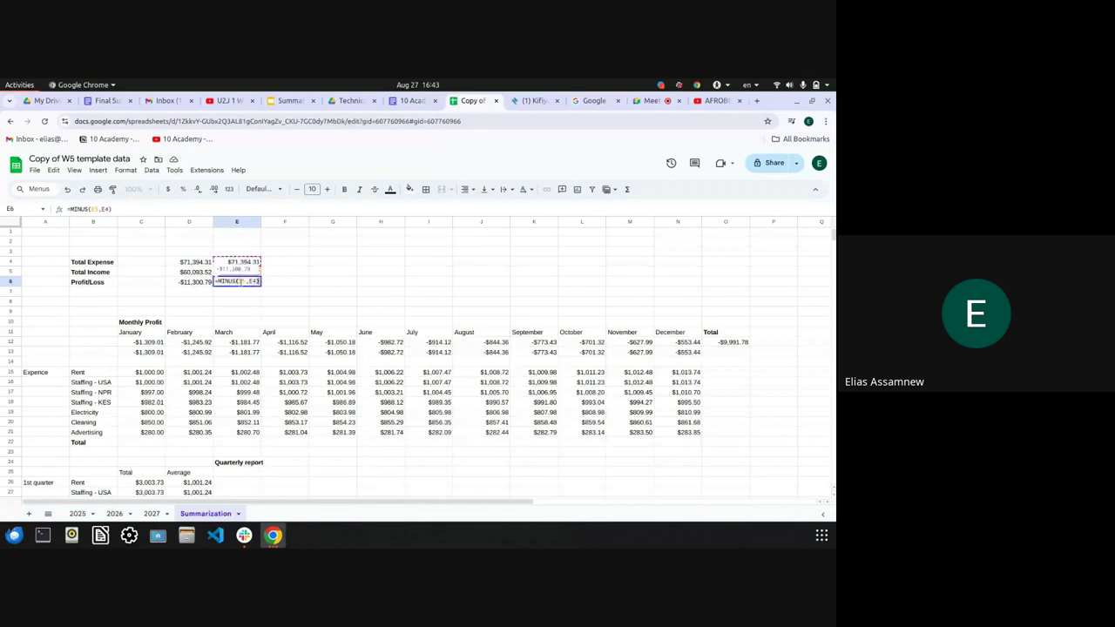
key("ctrl+a")
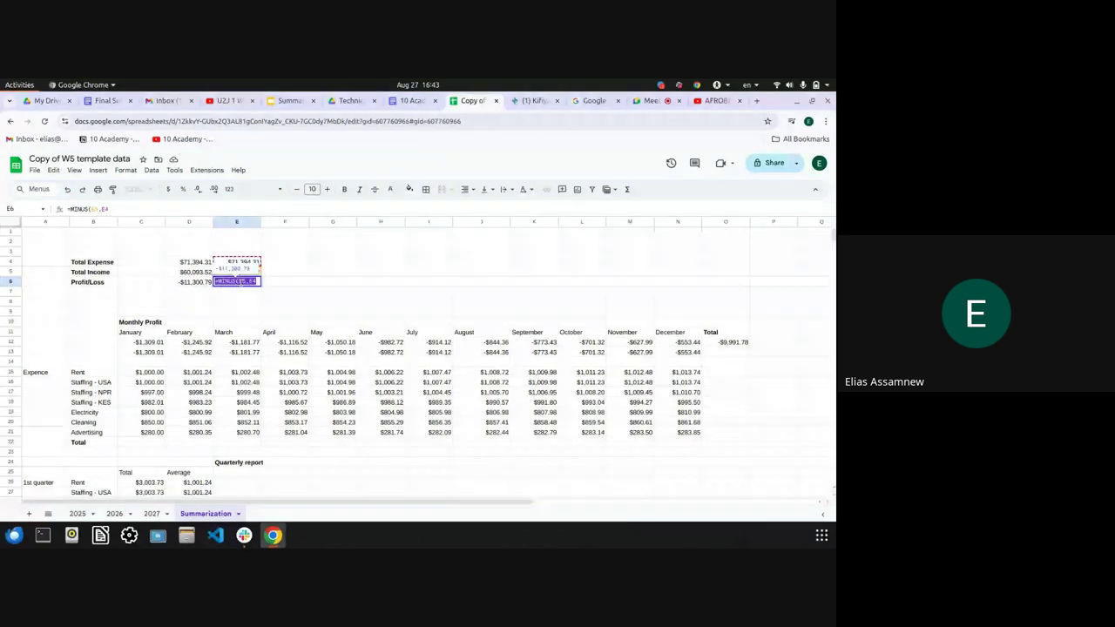
type("=MINU")
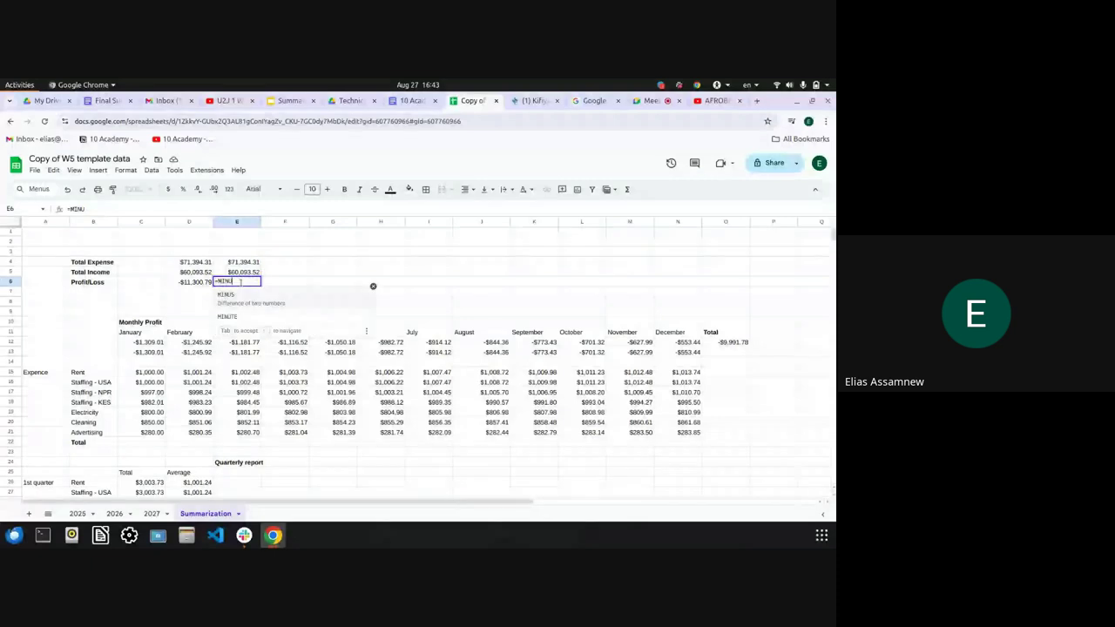
type("S")
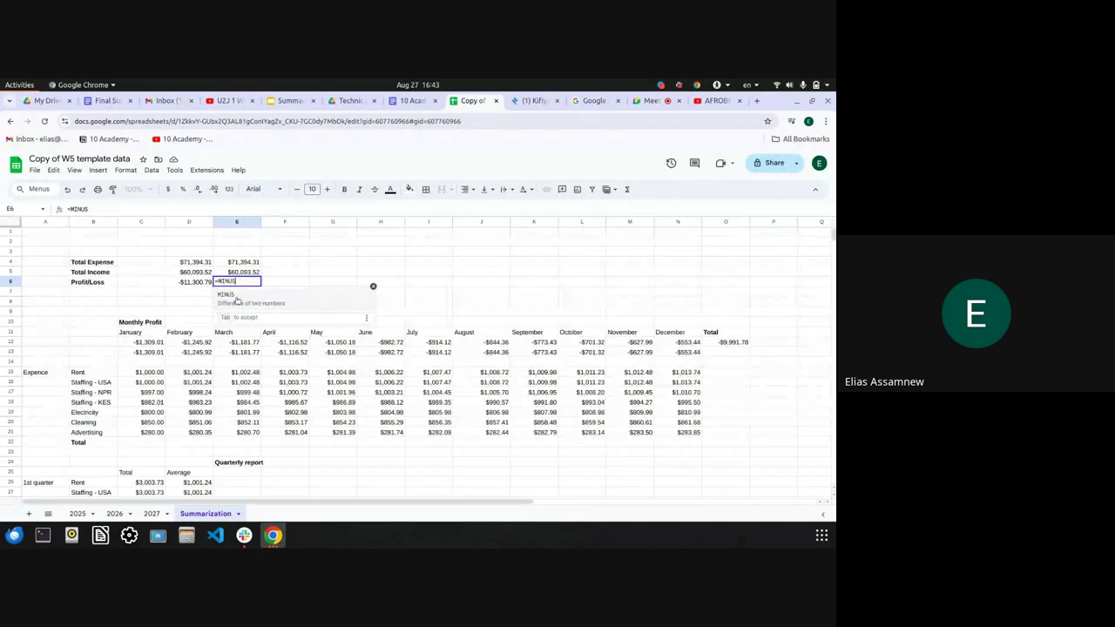
left_click(236, 299)
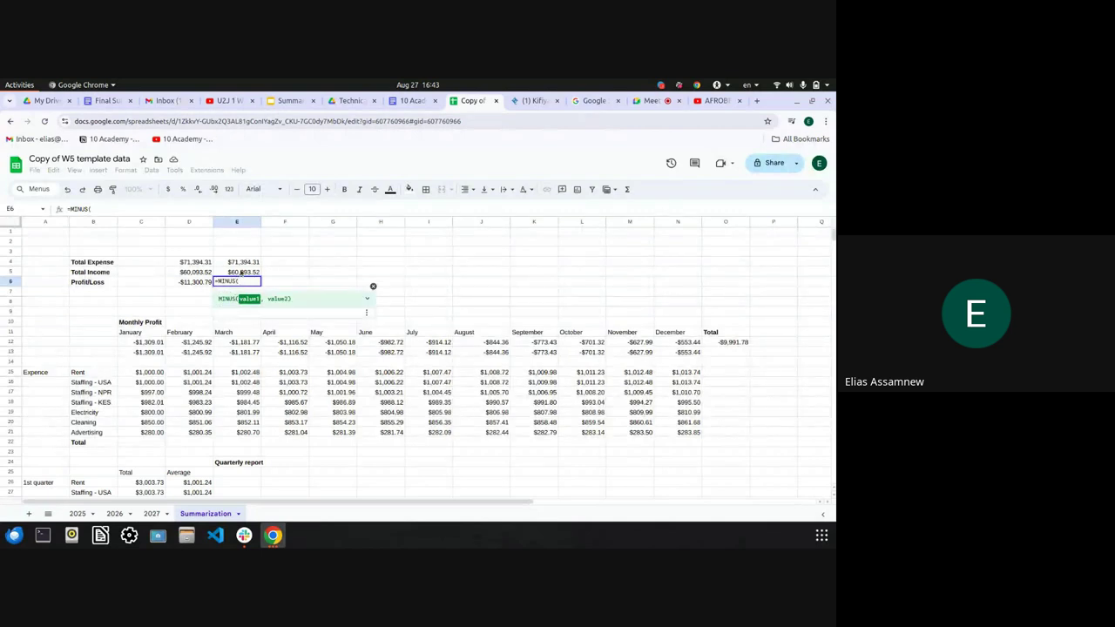
left_click(241, 273)
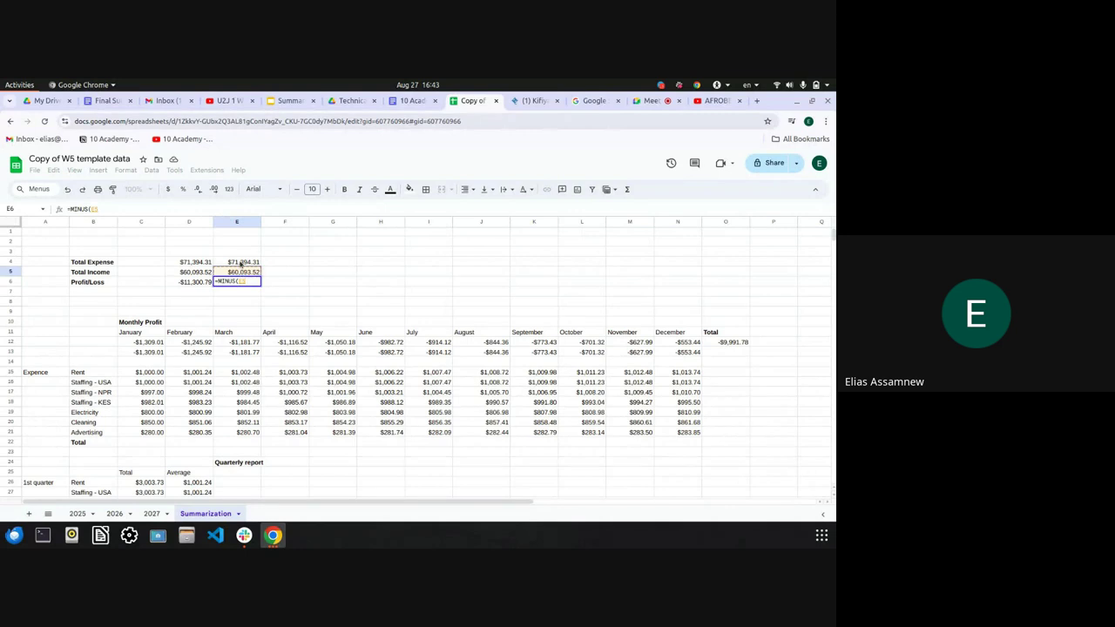
type(",")
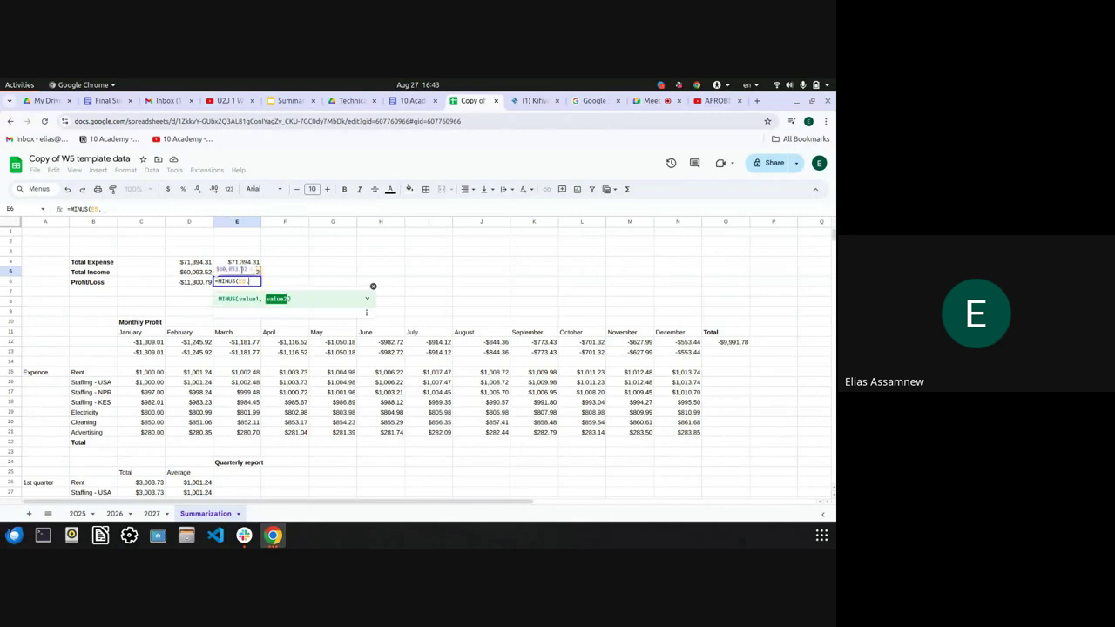
left_click(246, 261)
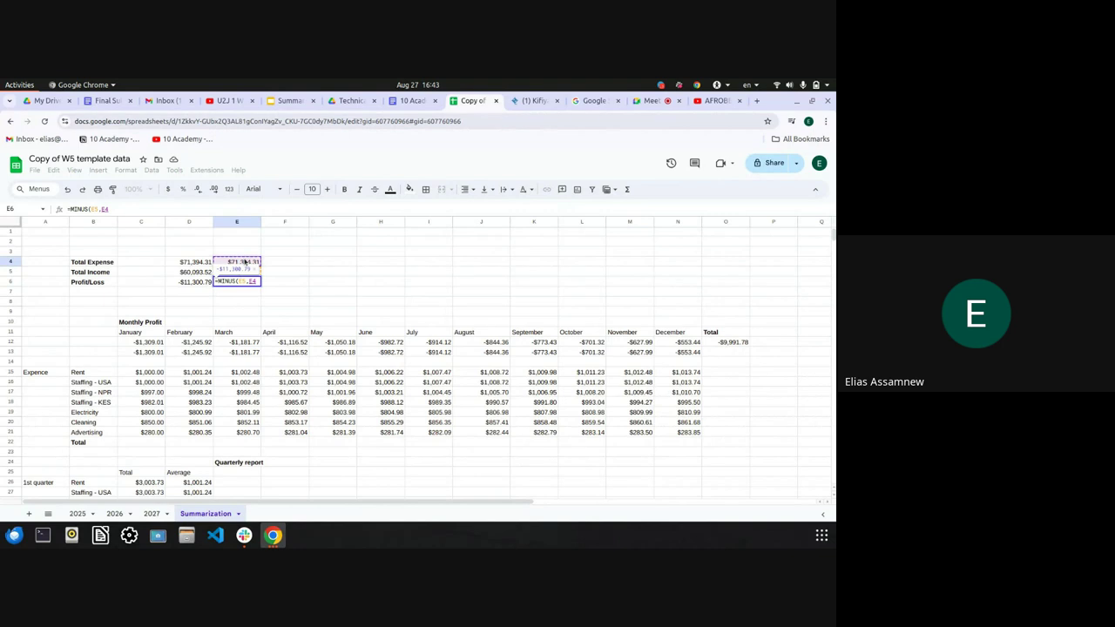
key("Return")
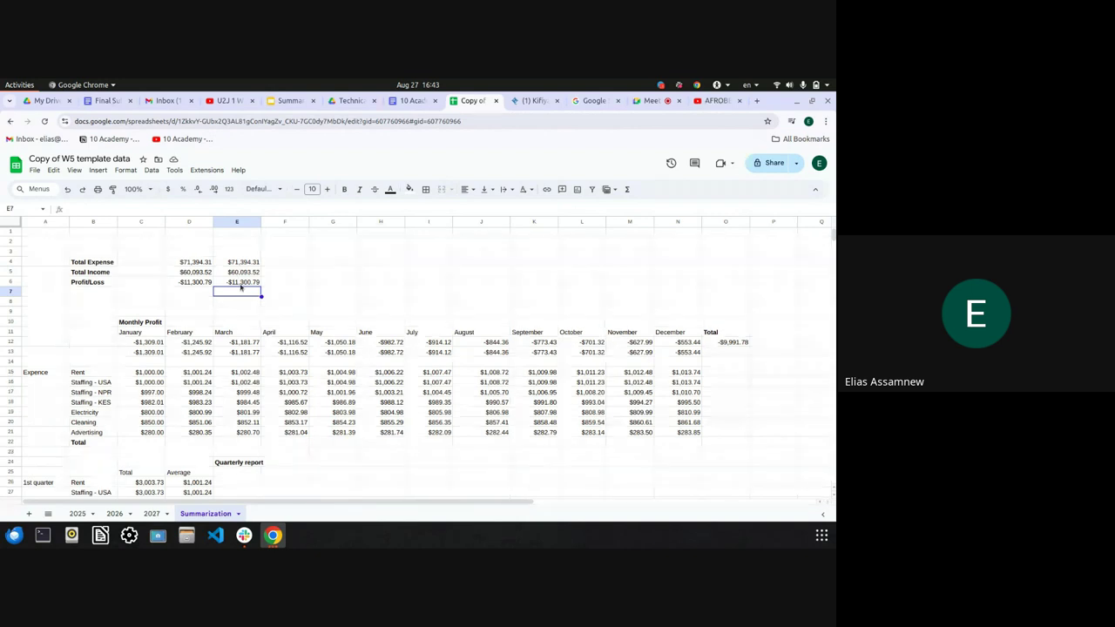
Clear the second row of Monthly Profit figures, row 13 from January to December, on the Summarization sheet
left_click(145, 352)
type("=S")
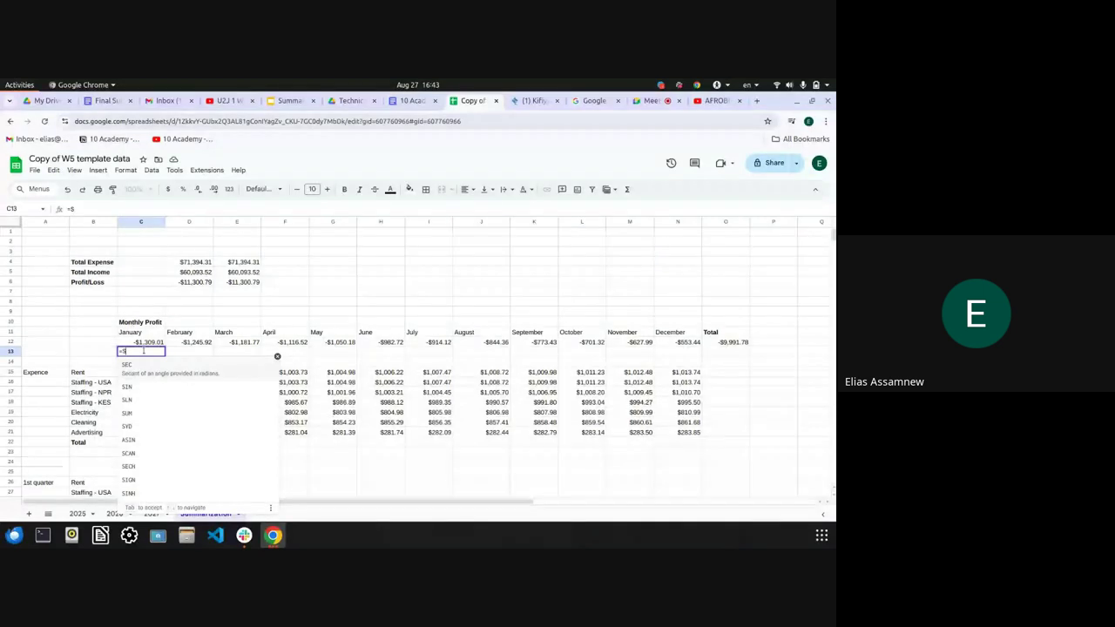
key("Escape")
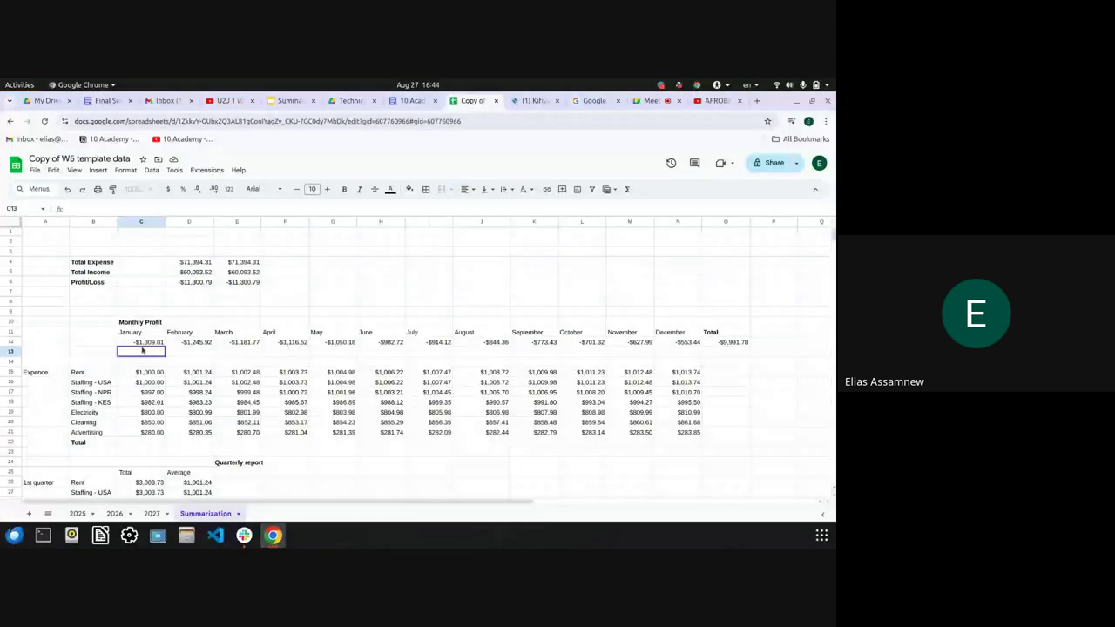
Examine the monthly Total Income, Total Expenses and Profit rows on the 2025 sheet and return to the Summarization sheet
key("ctrl+z")
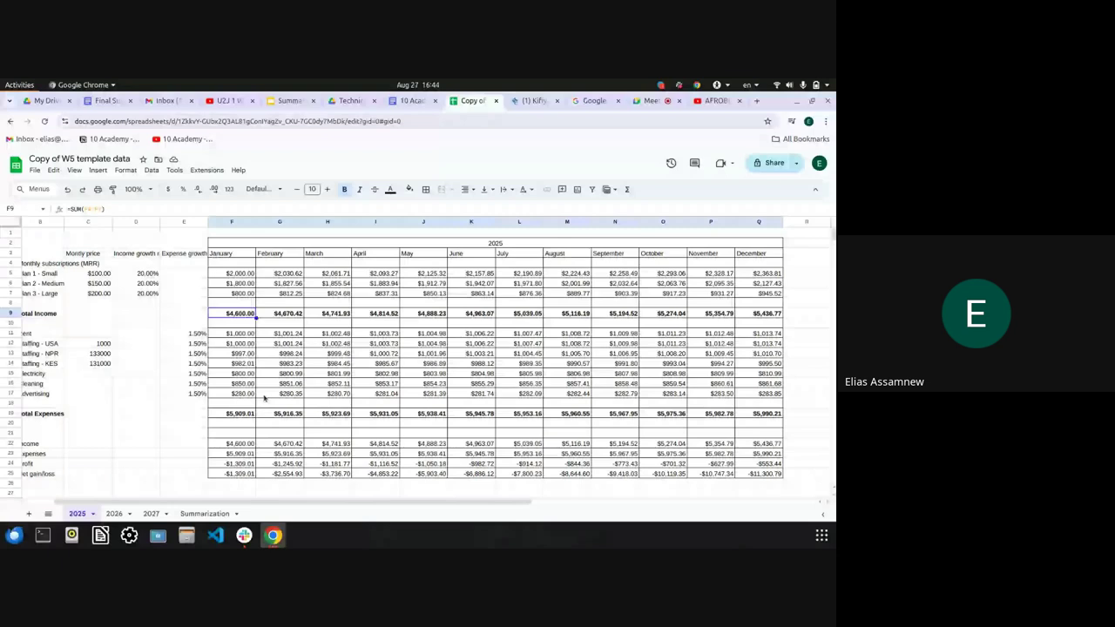
scroll(264, 397, "left", 2)
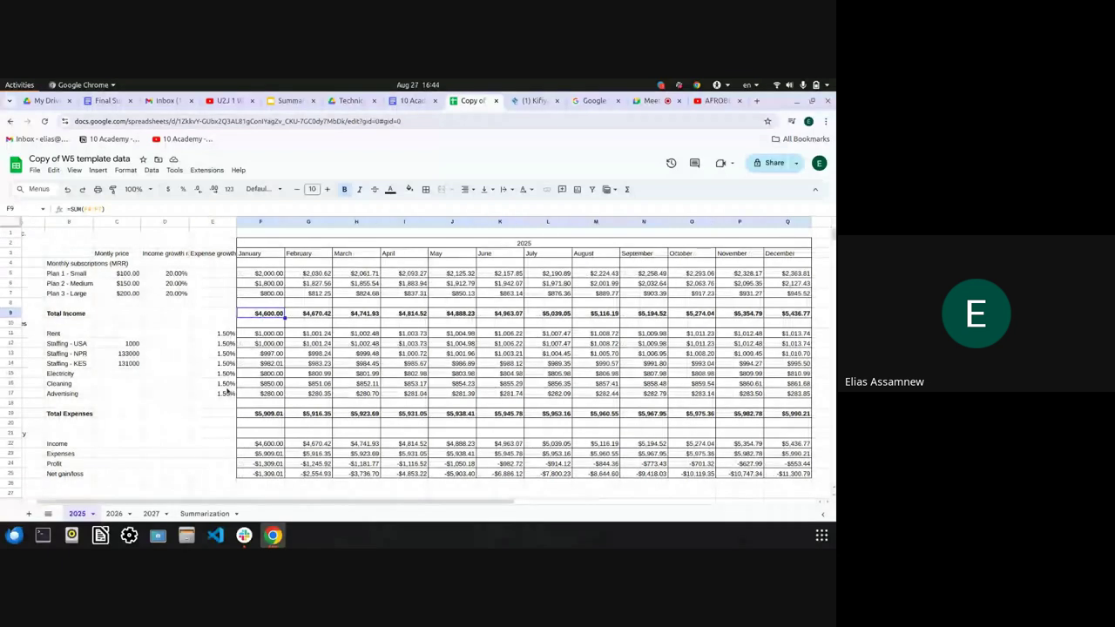
scroll(226, 393, "down", 1)
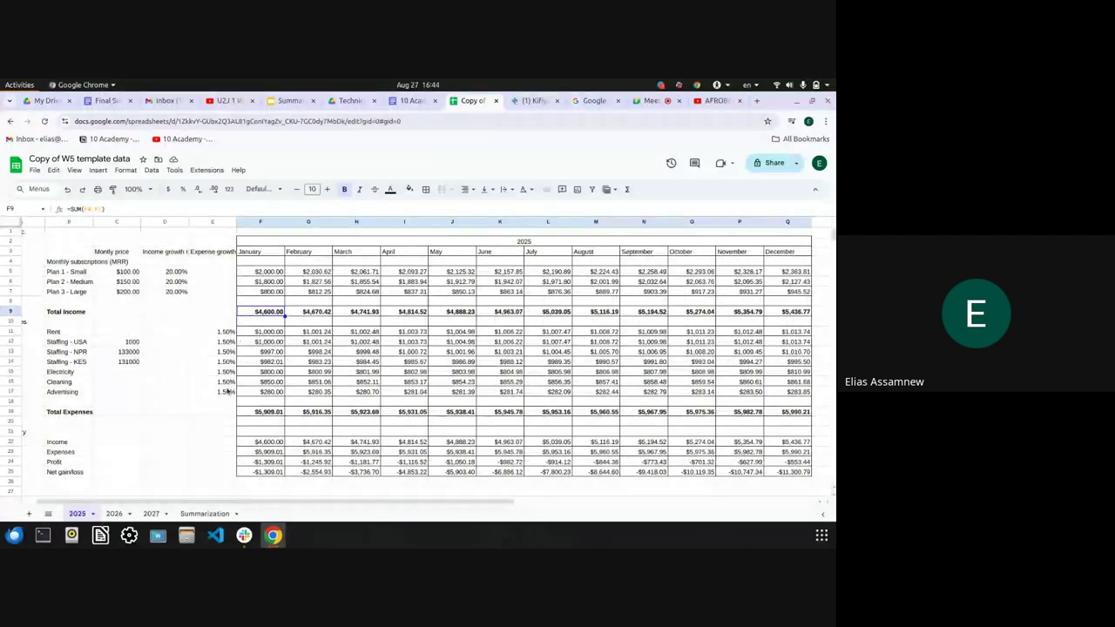
scroll(227, 393, "down", 1)
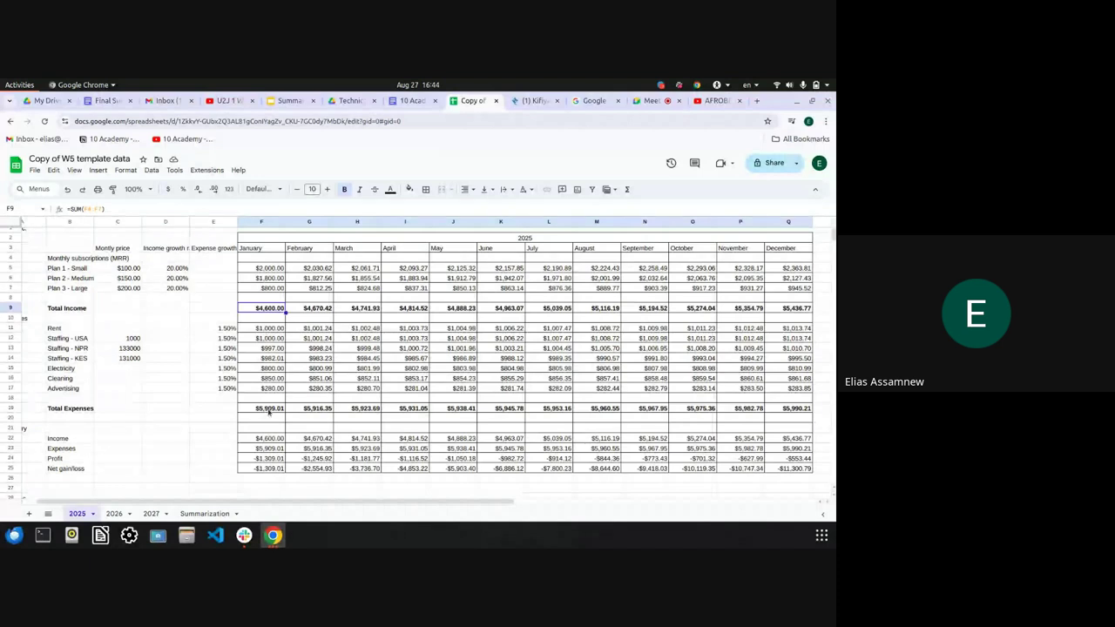
scroll(269, 412, "left", 1)
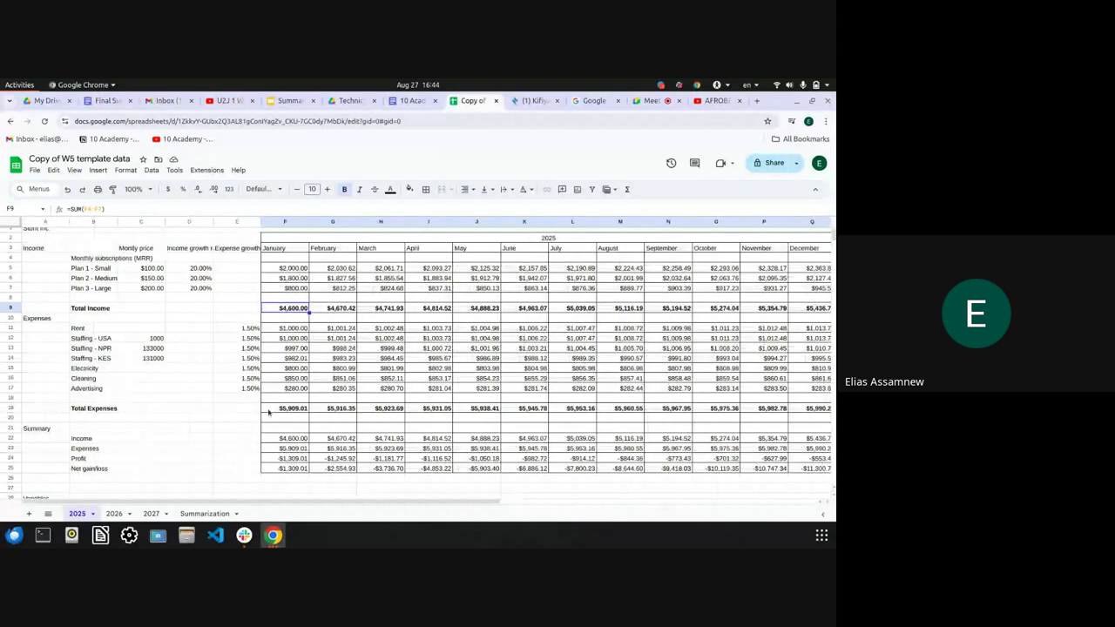
scroll(269, 412, "right", 1)
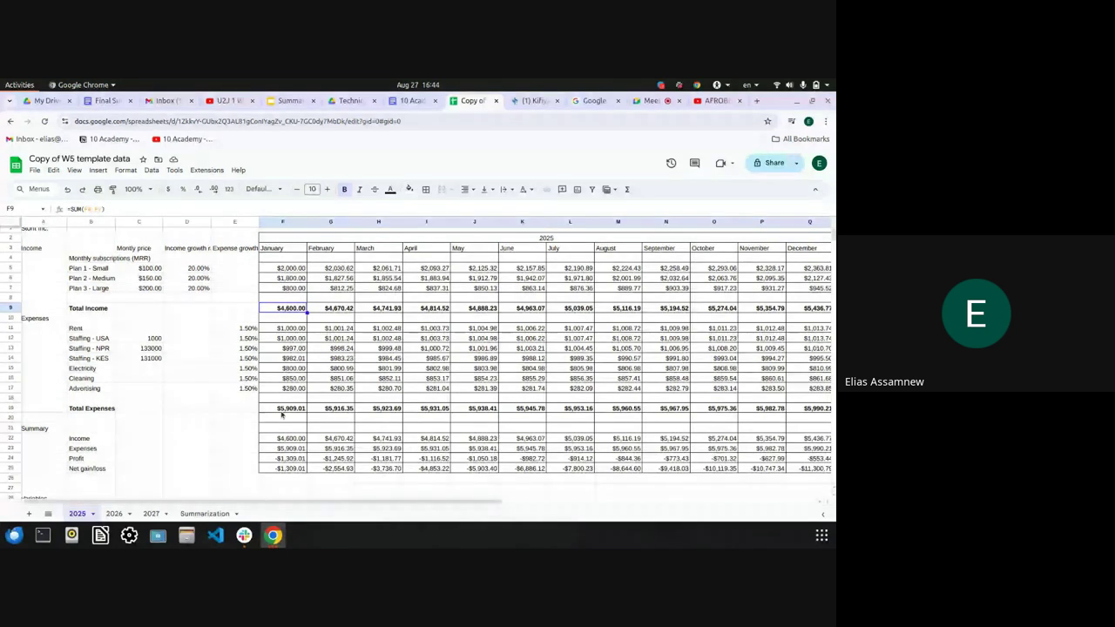
left_click(204, 514)
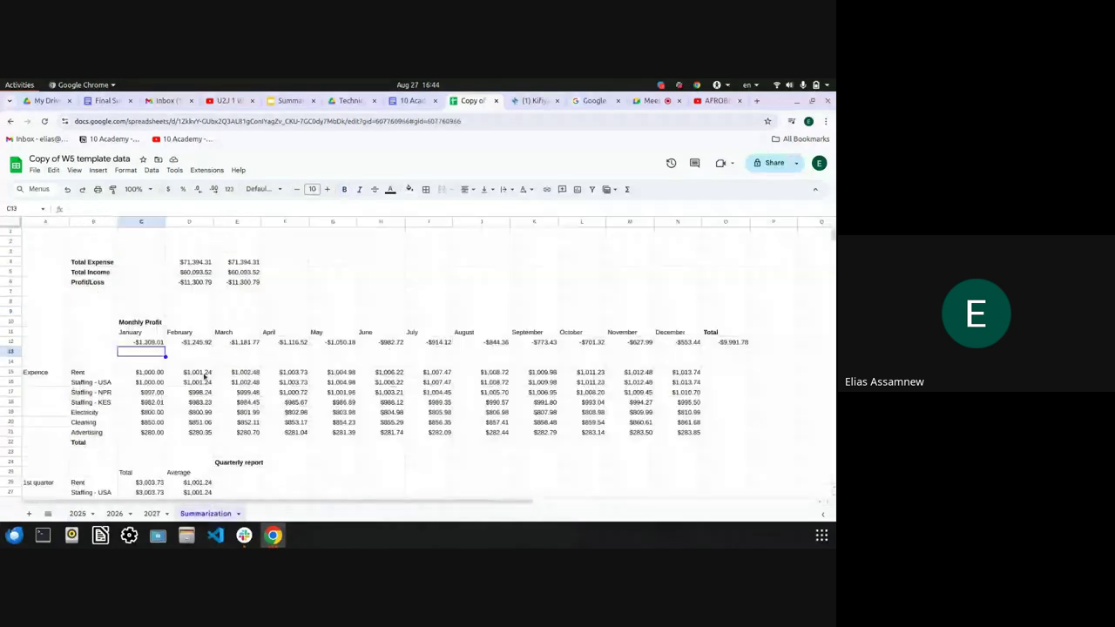
Try a SUM formula for January's profit in C13, using Total Income F9 and Total Expenses F19 from the 2025 sheet
type("=")
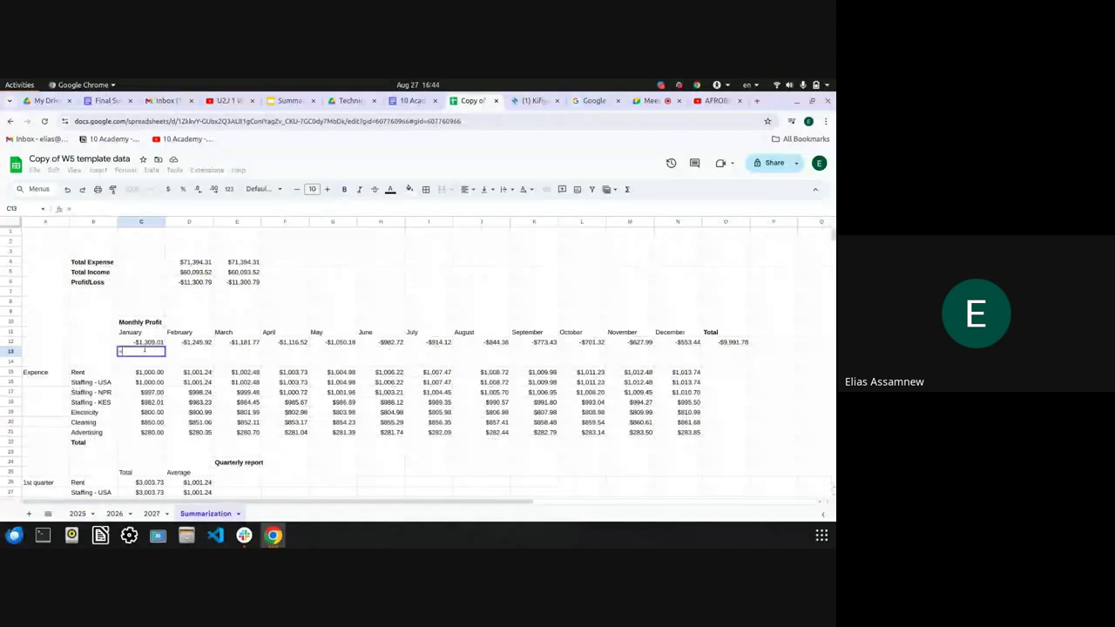
type("SUM(")
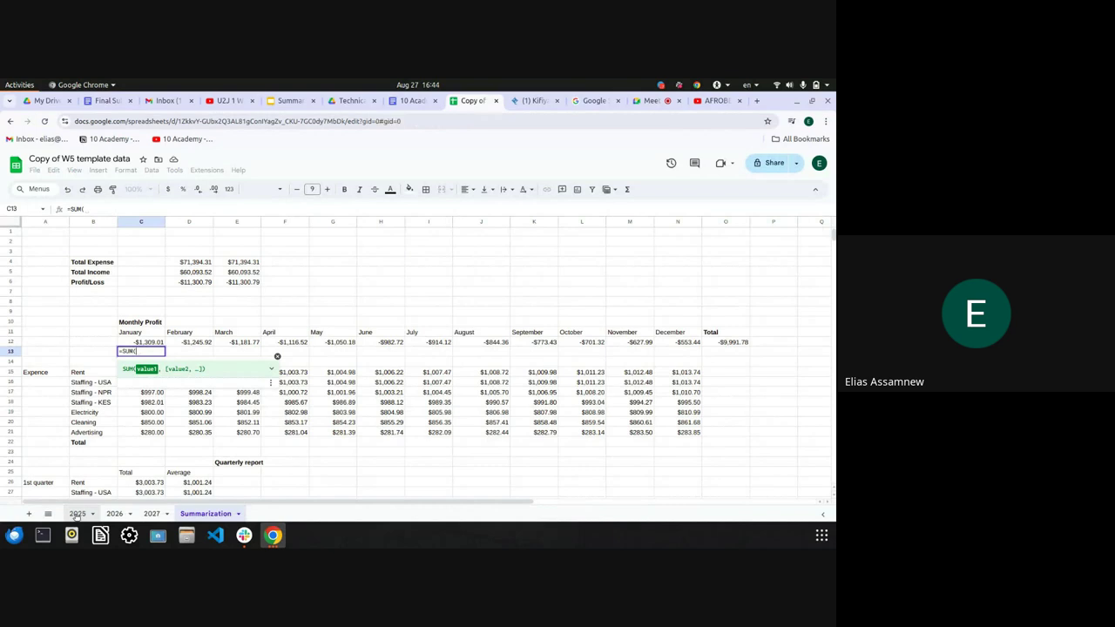
left_click(78, 514)
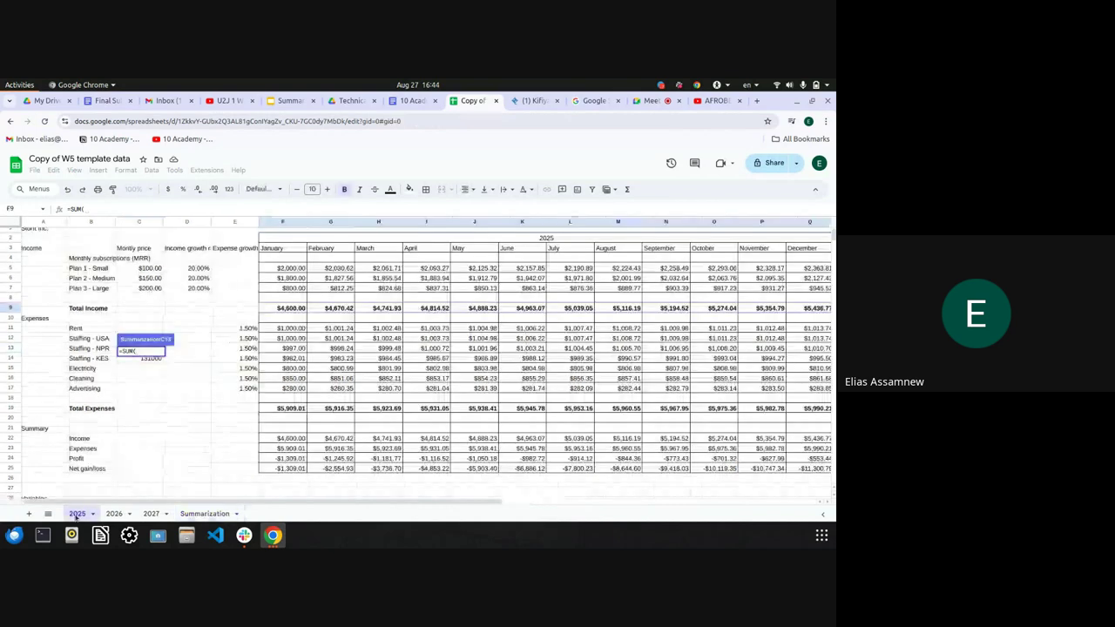
left_click(288, 310)
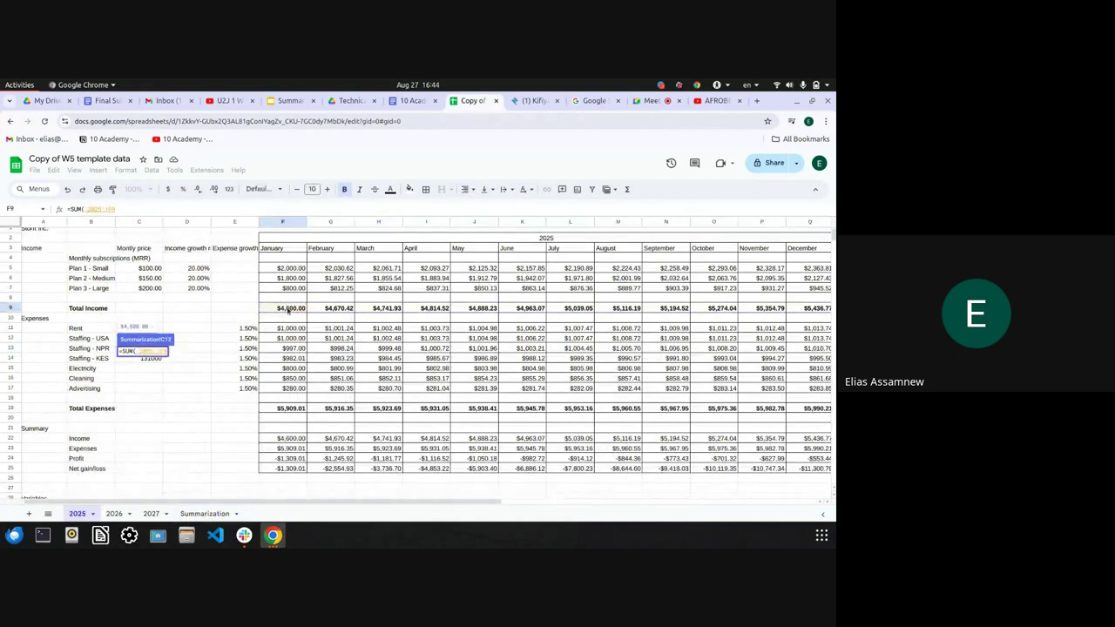
type(",")
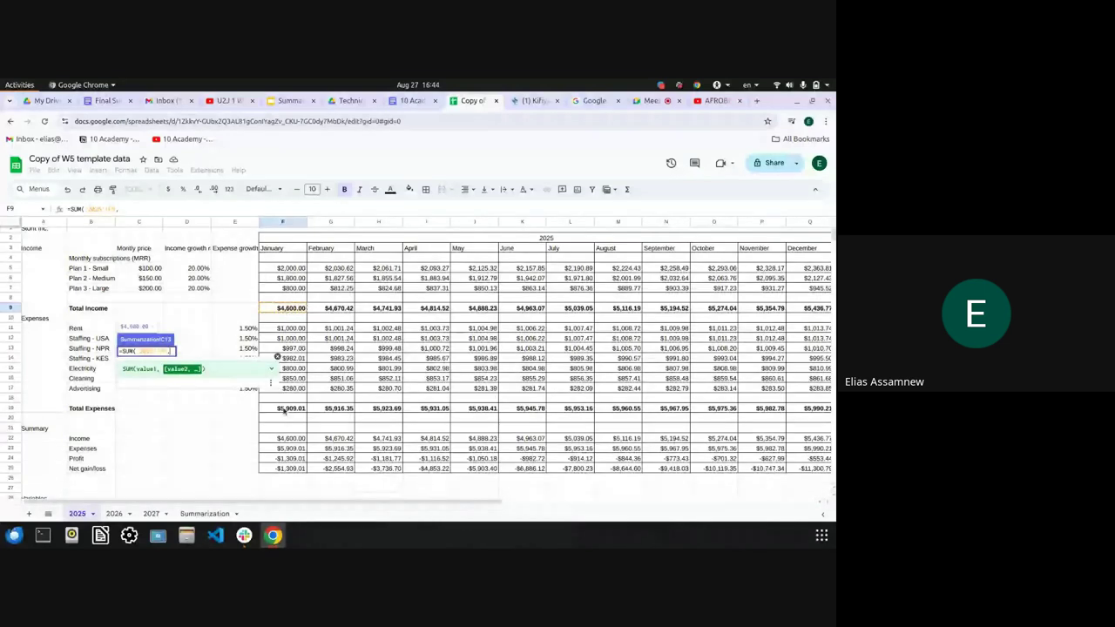
left_click(284, 410)
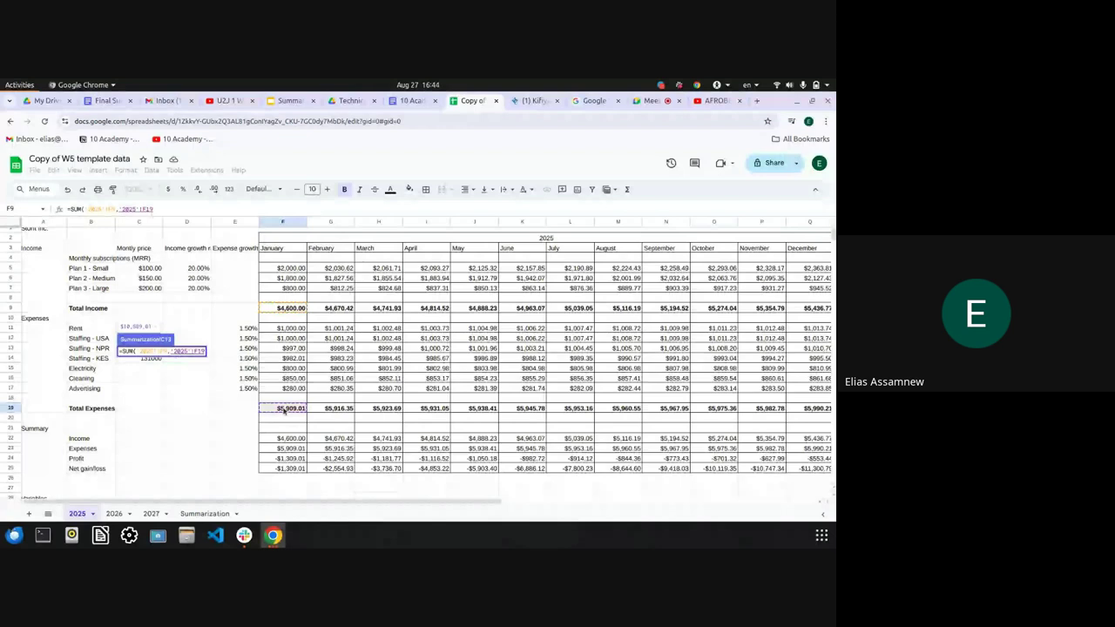
key("Return")
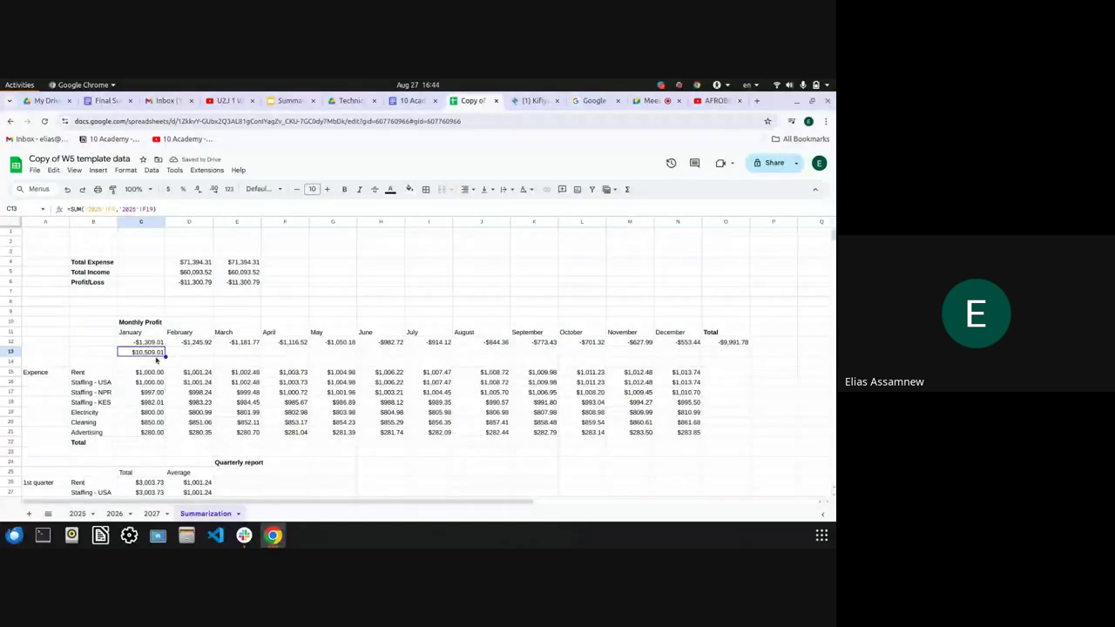
Clear the SUM formula from January's profit cell C13
double_click(157, 355)
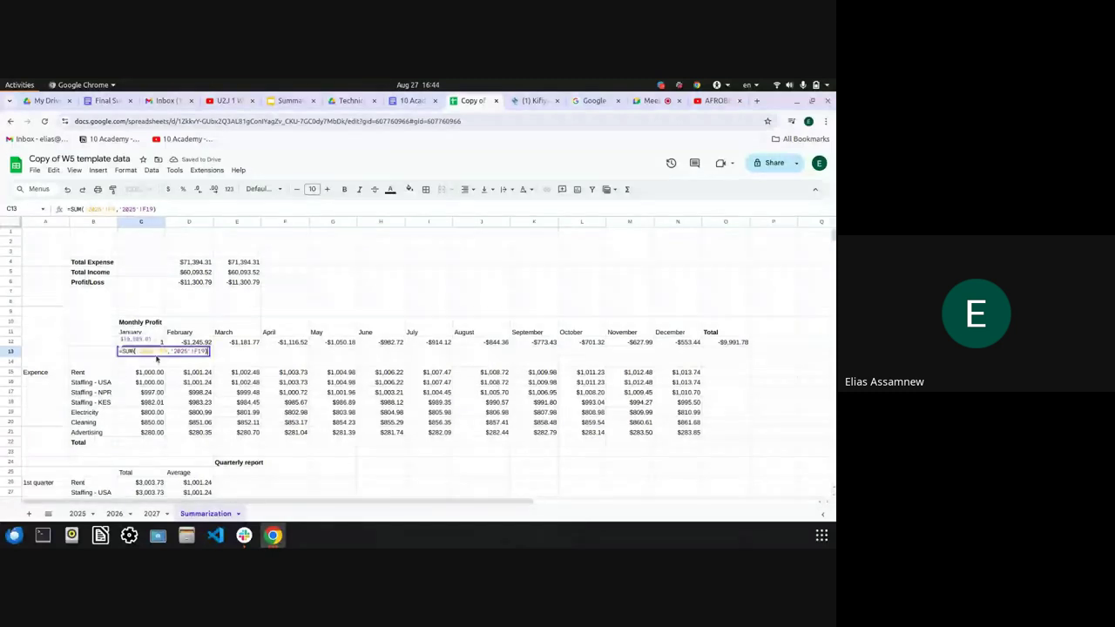
key("BackSpace")
key("BackSpace")
key("BackSpace")
key("BackSpace")
key("BackSpace")
key("Escape")
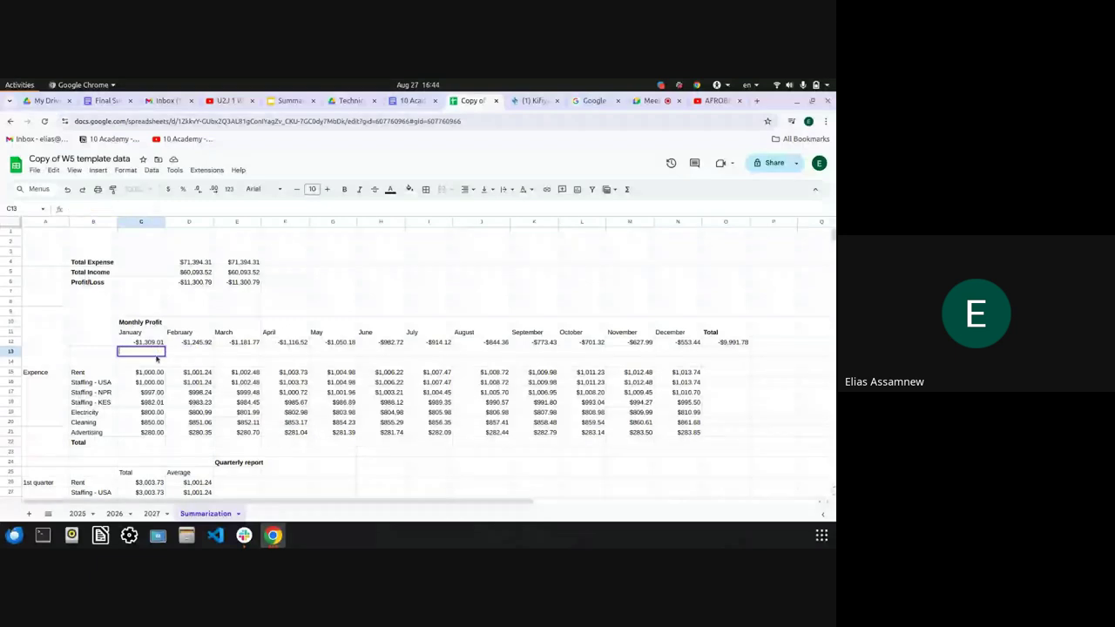
Calculate January's profit in C13 with MINUS, subtracting Total Expenses F19 from Total Income F9 on the 2025 sheet
type("=")
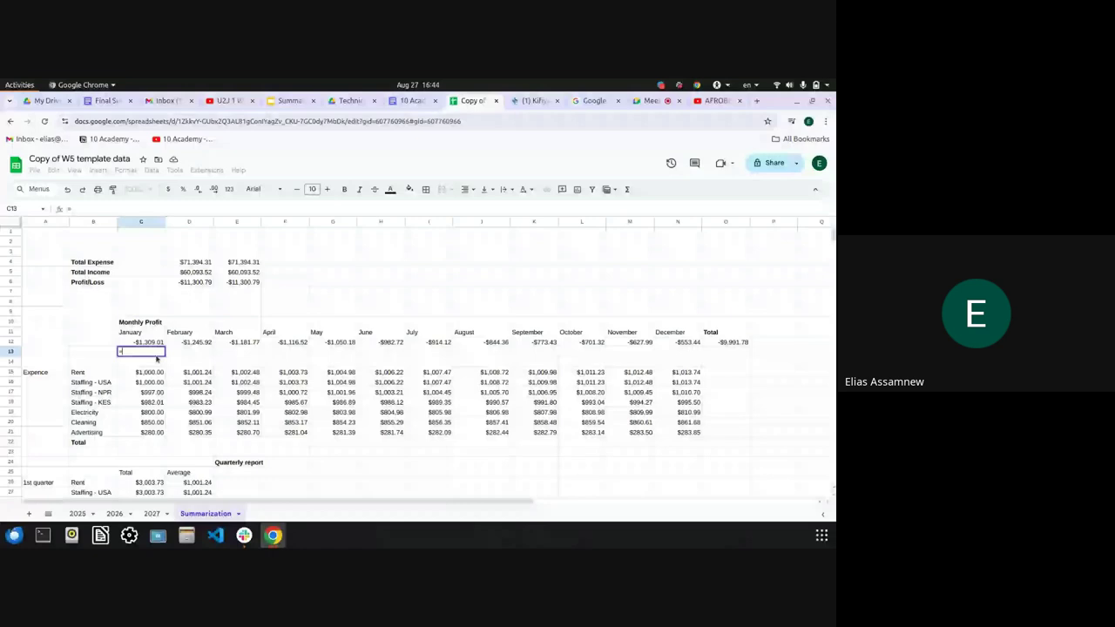
type("MINUS")
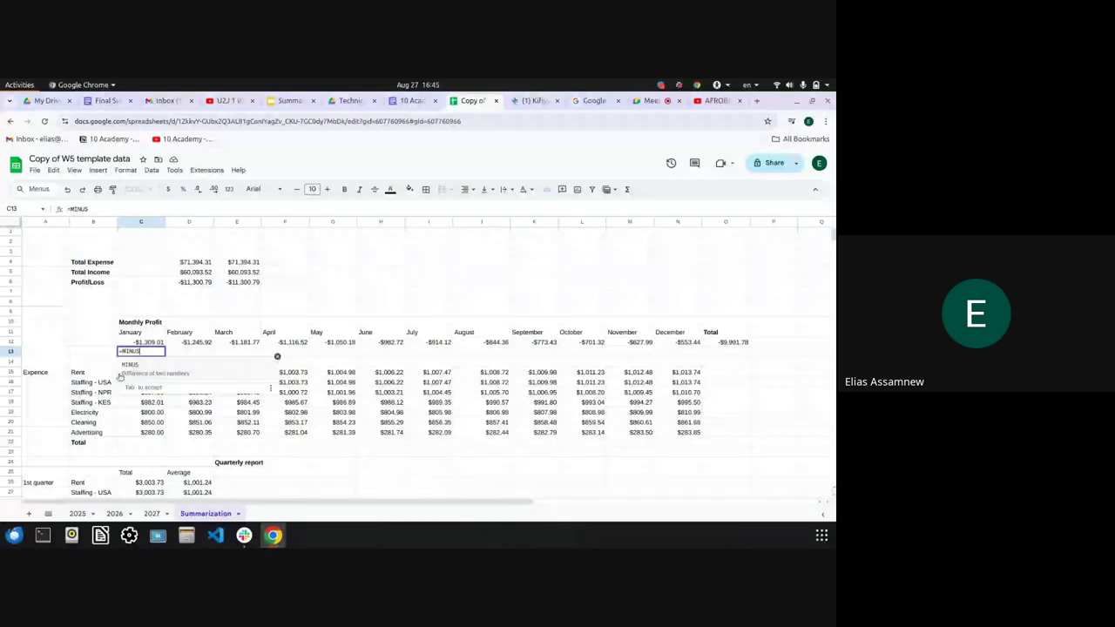
type("(")
left_click(78, 513)
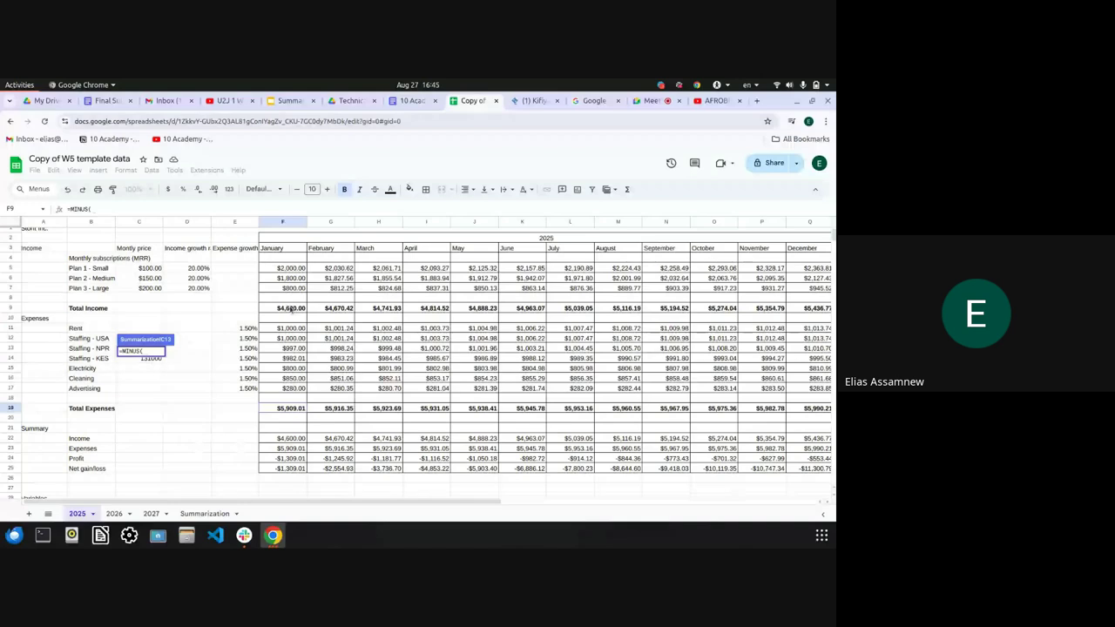
left_click(290, 308)
type(",")
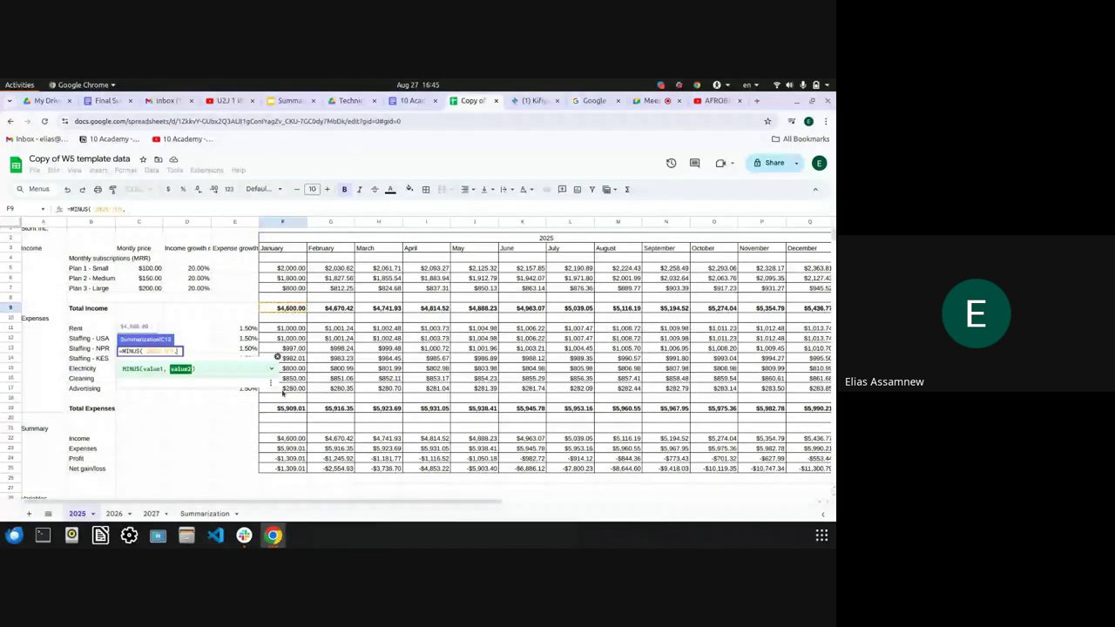
left_click(288, 409)
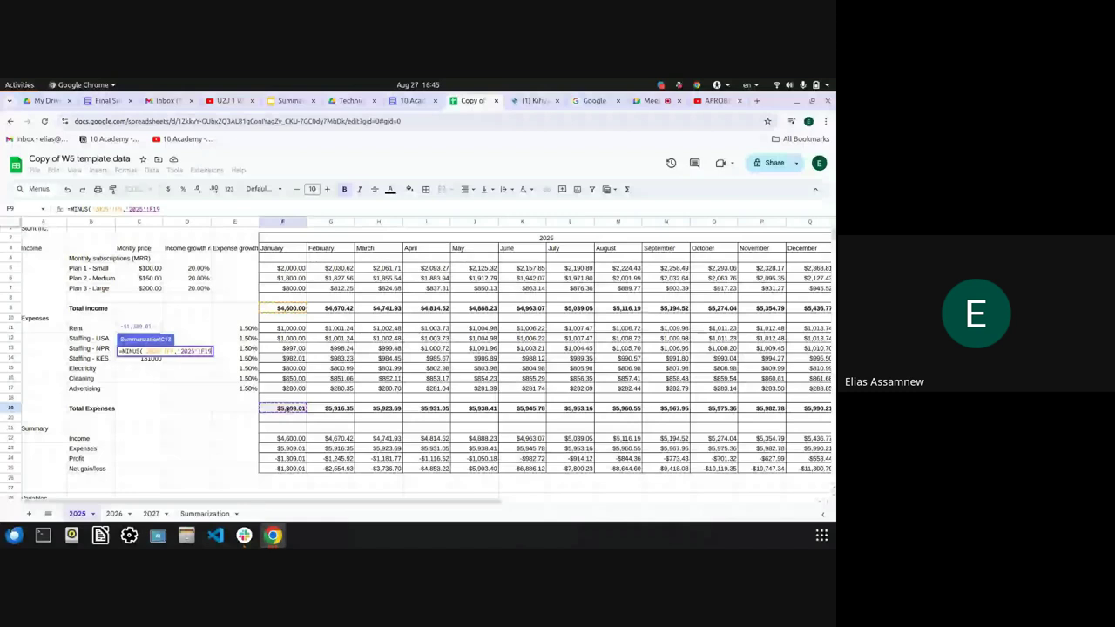
type(")")
key("Return")
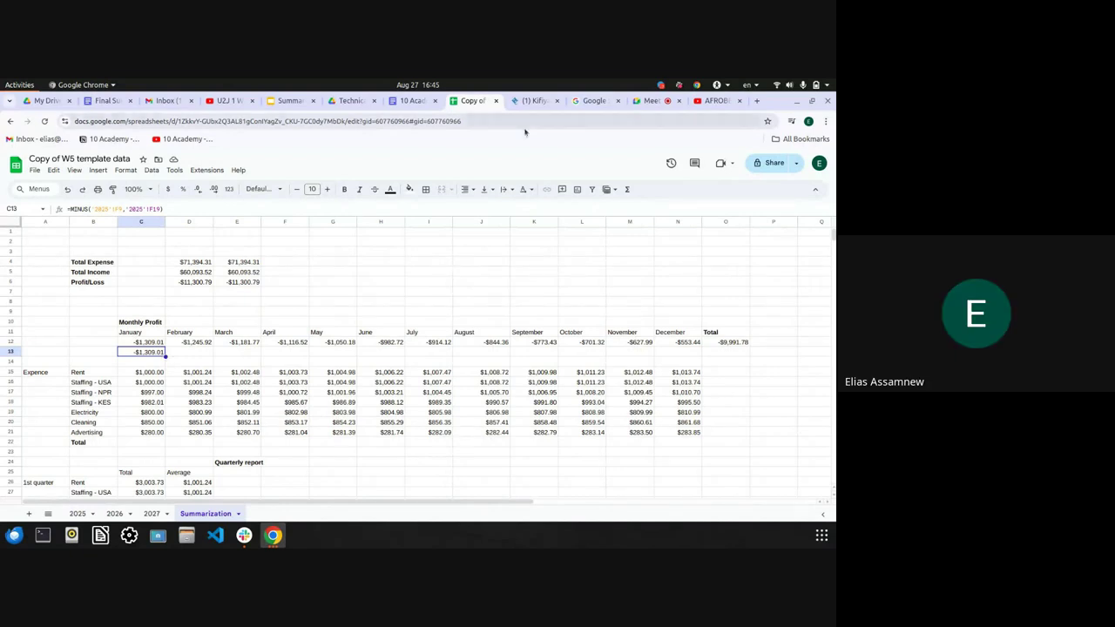
Look in on the Google Meet call, return to the spreadsheet and inspect January's net gain/loss cell on the 2025 sheet
left_click(631, 102)
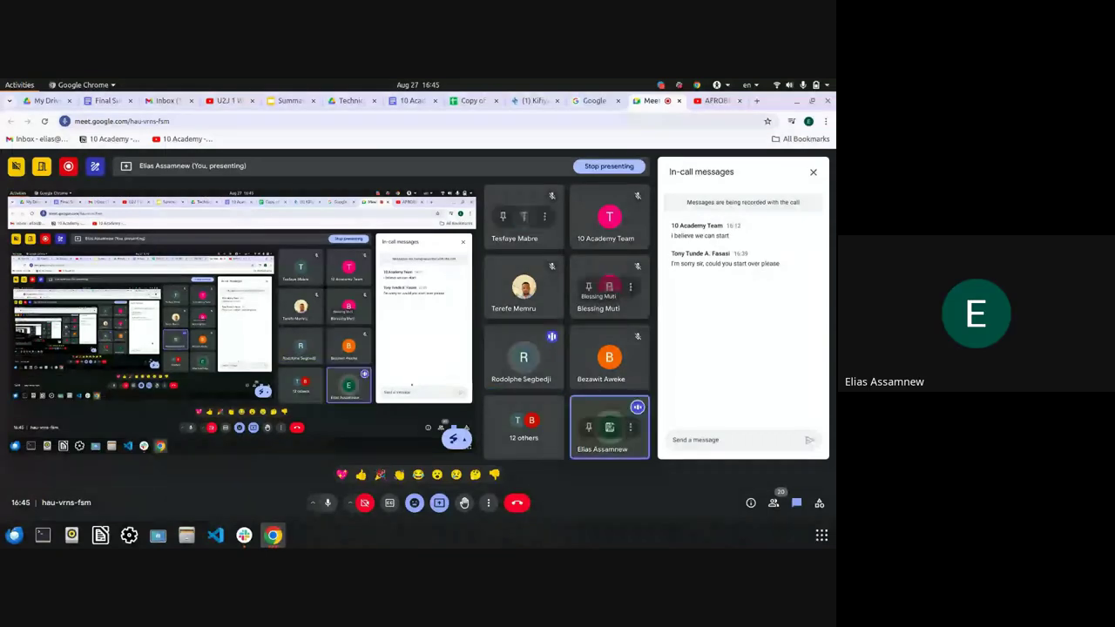
left_click(473, 100)
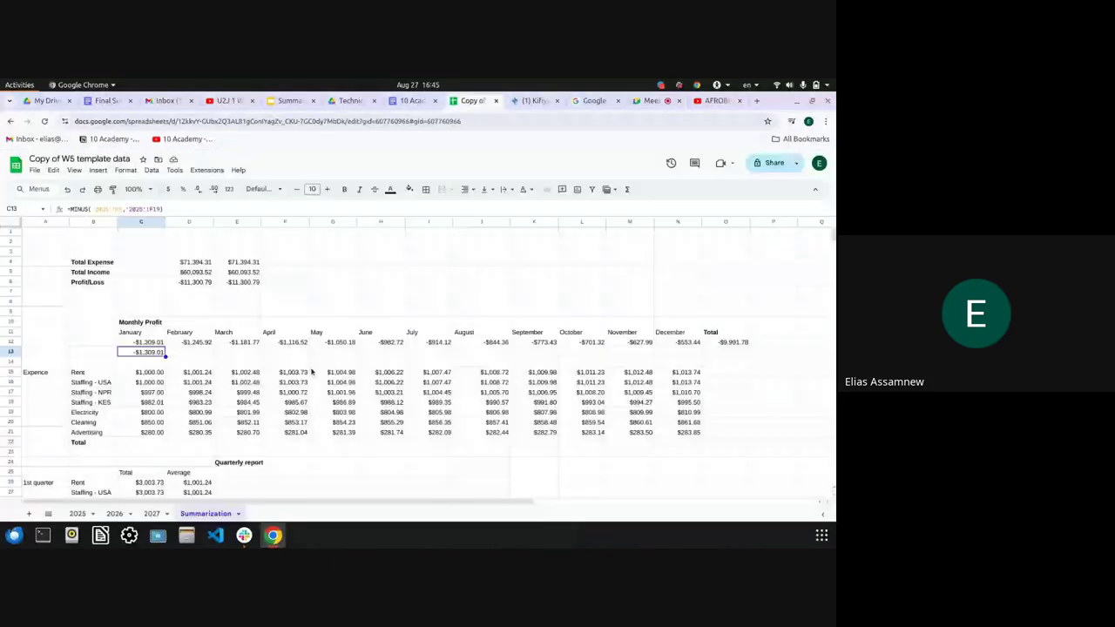
key("ctrl+Page_Up")
key("ctrl+Page_Up")
key("ctrl+Page_Up")
double_click(287, 468)
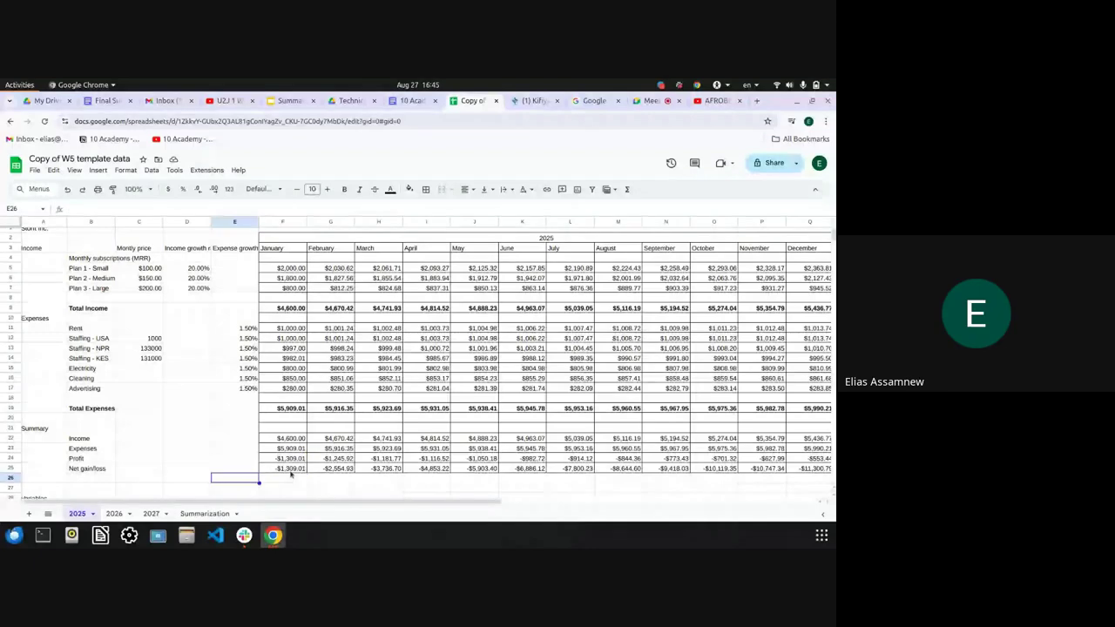
key("Escape")
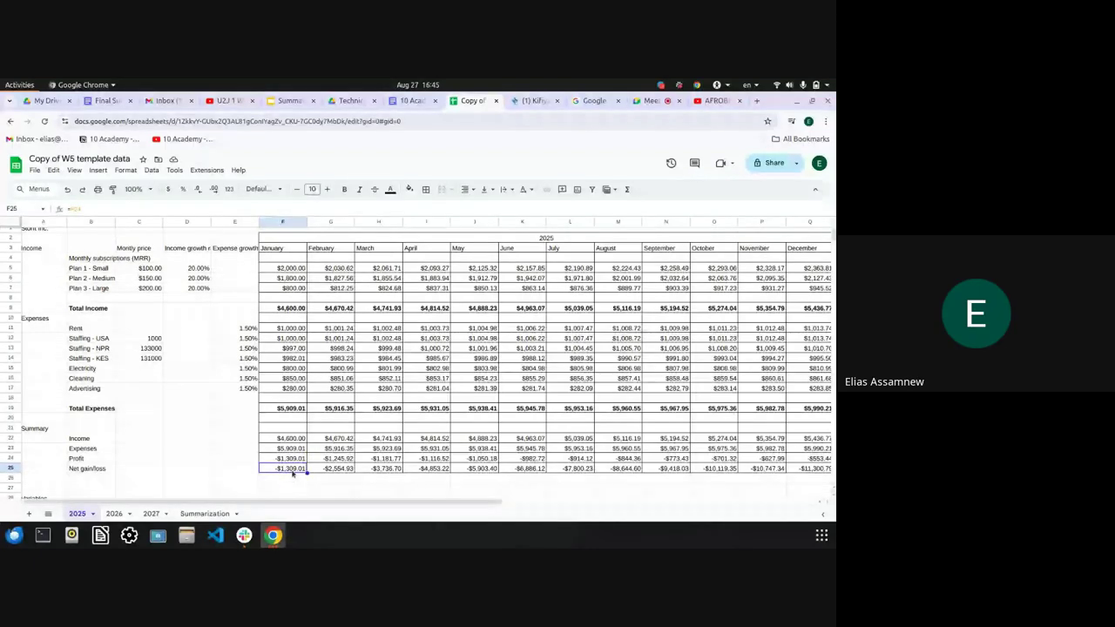
Fill the January MINUS formula from C13 across row 13 to December on the Summarization sheet
left_click(205, 513)
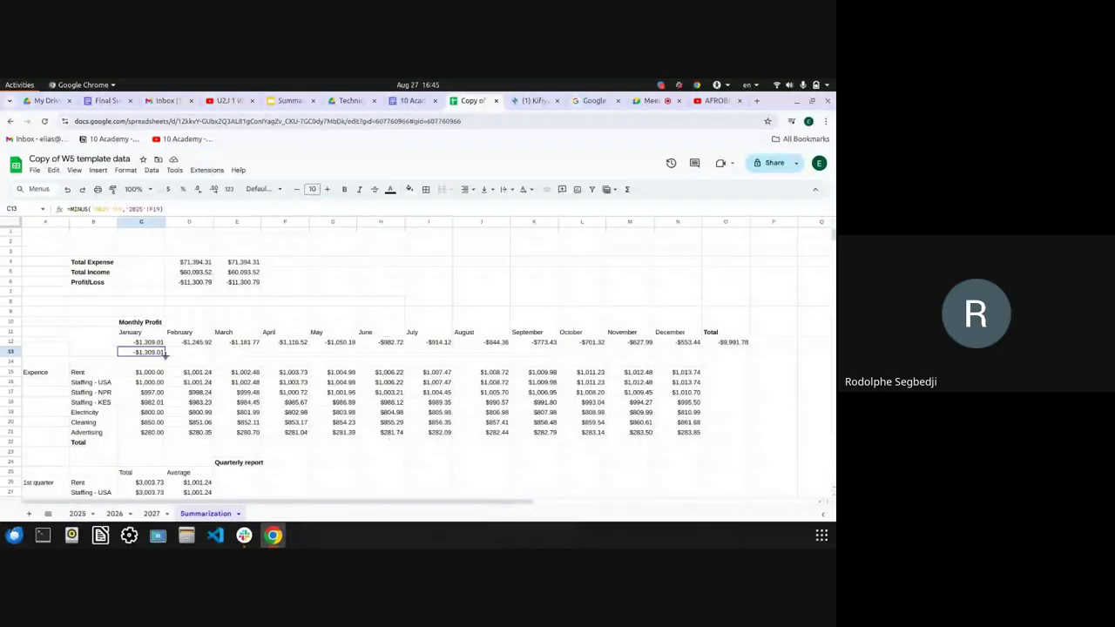
left_click_drag(163, 356, 688, 349)
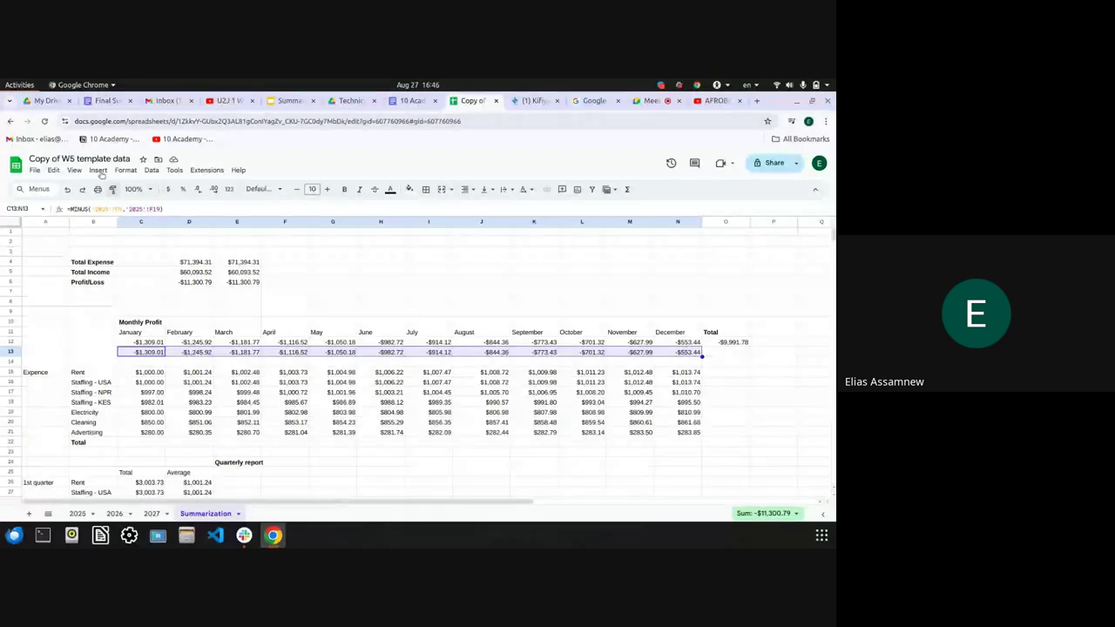
Insert a chart of the Monthly Profit month names and first row of figures, range C11:N12
left_click(122, 332)
key("shift+Down")
key("shift+Right")
key("shift+Right")
key("shift+Right")
key("shift+Right")
key("shift+Right")
key("shift+Right")
key("shift+Right")
key("shift+Right")
key("shift+Right")
key("shift+Right")
key("shift+Right")
key("shift+Right")
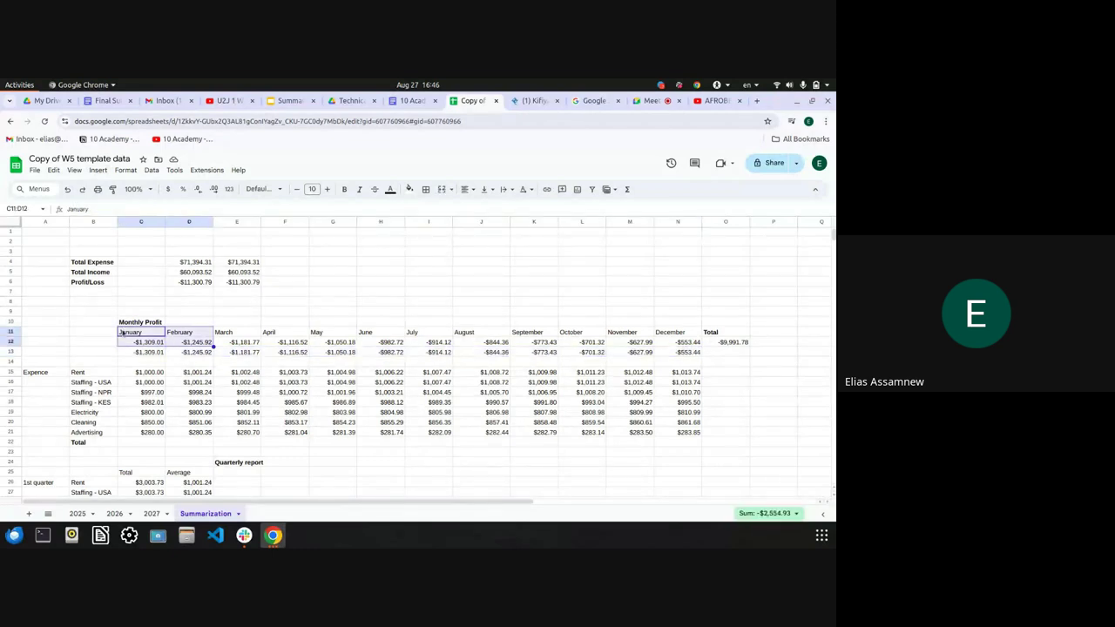
key("shift+Left")
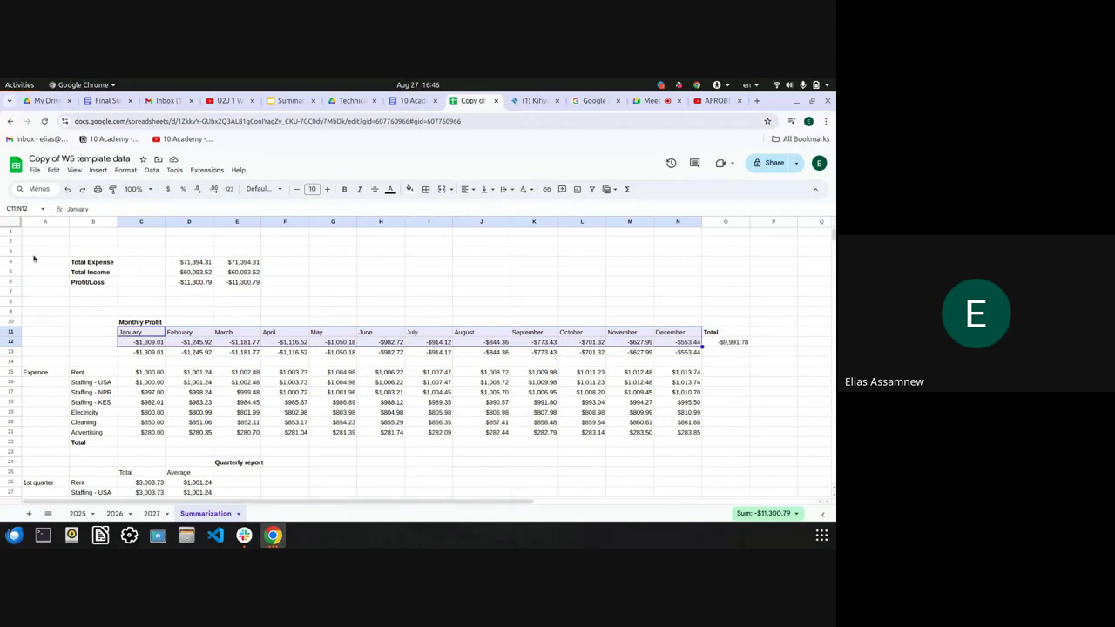
left_click(98, 171)
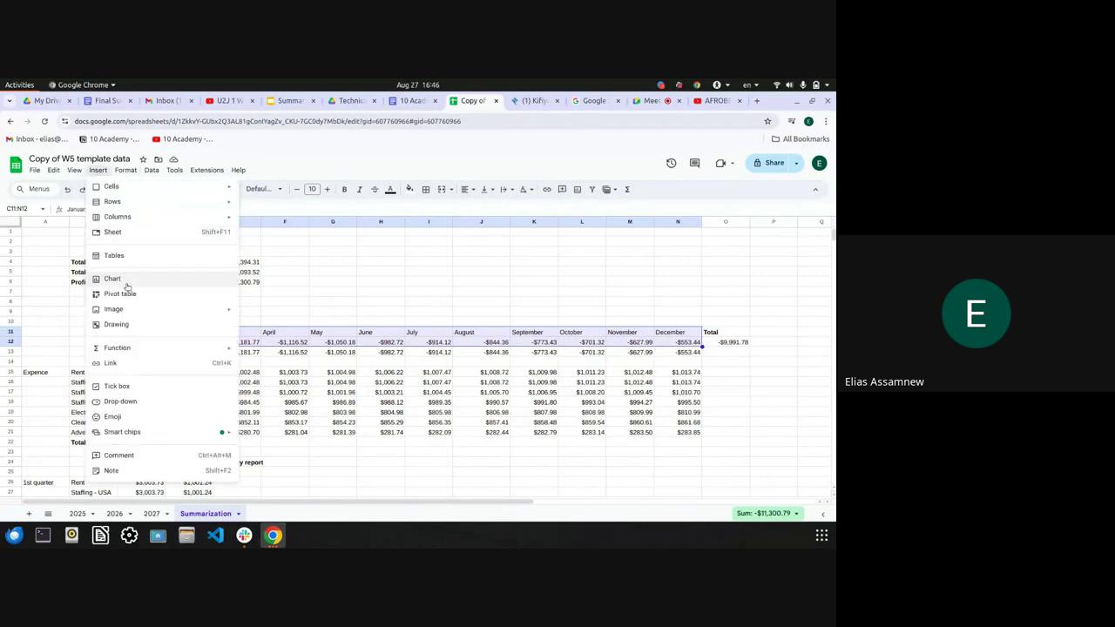
key("Escape")
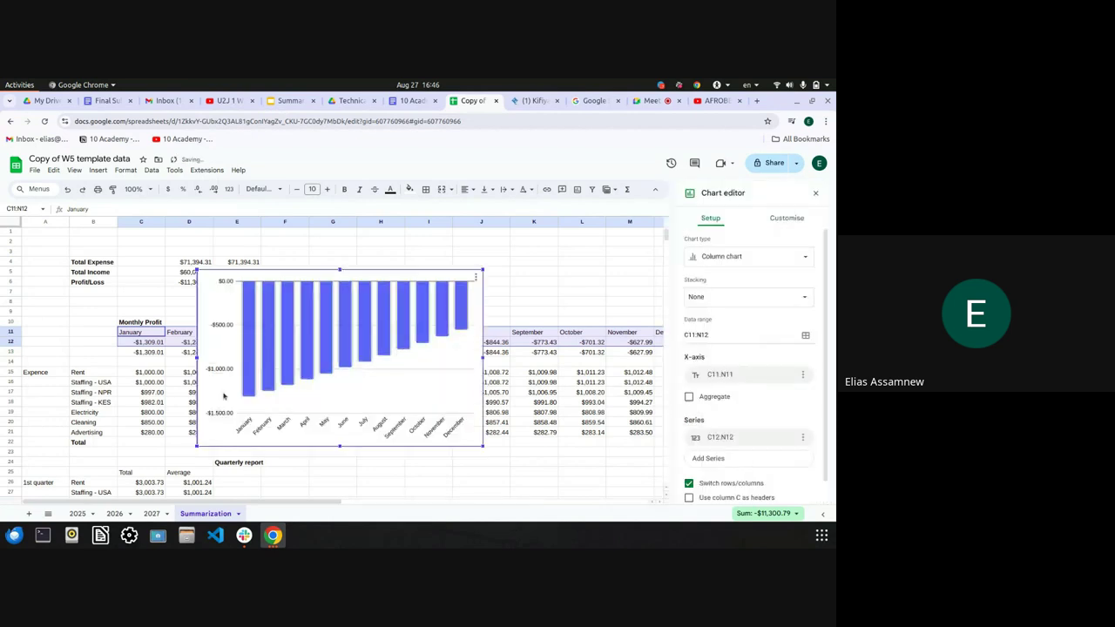
Try the stacked area and stacked stepped area types for the monthly profit chart
left_click(730, 261)
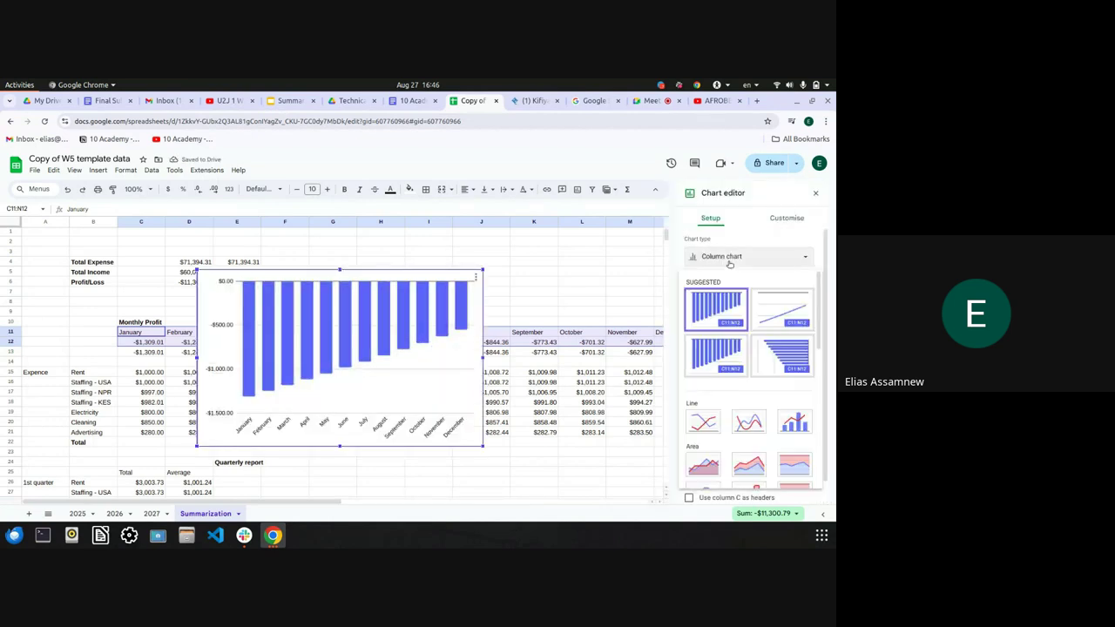
left_click(745, 471)
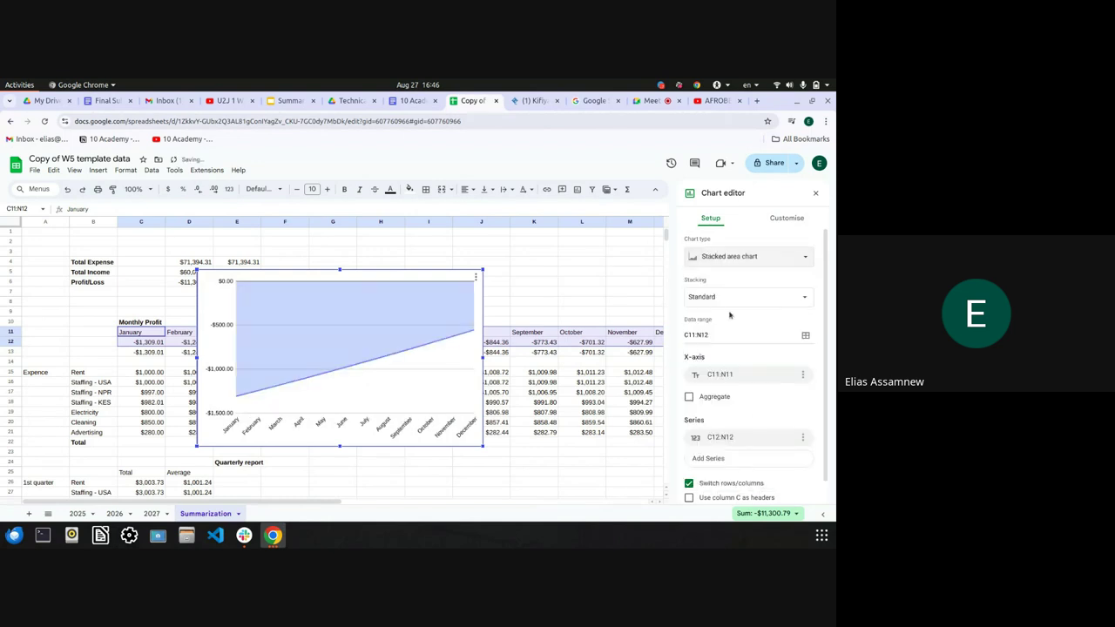
left_click(728, 257)
scroll(748, 410, "down", 3)
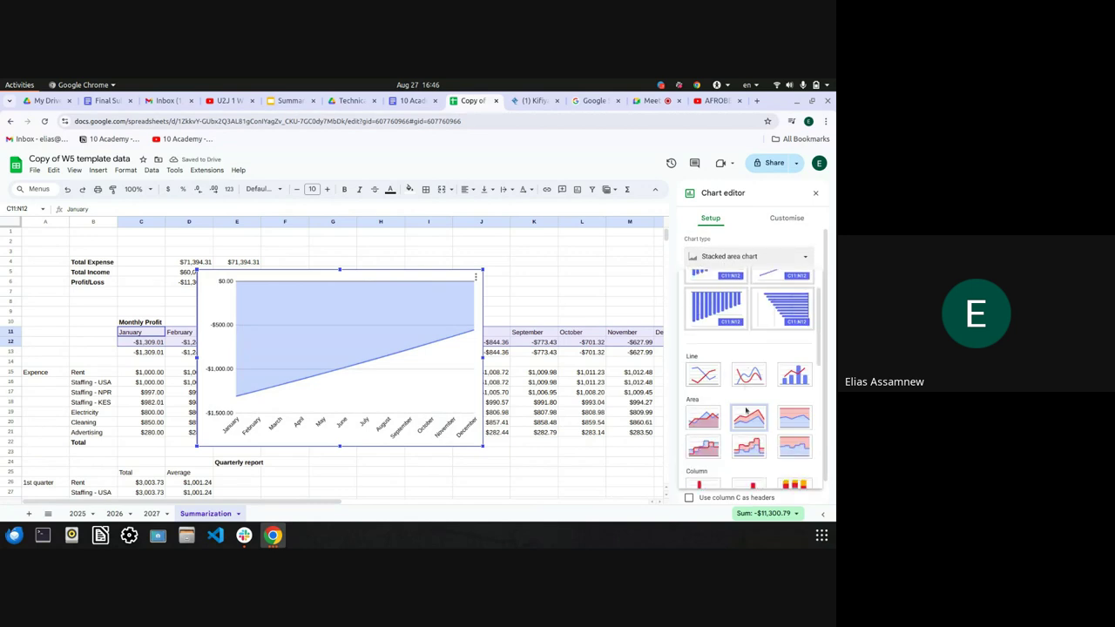
left_click(755, 446)
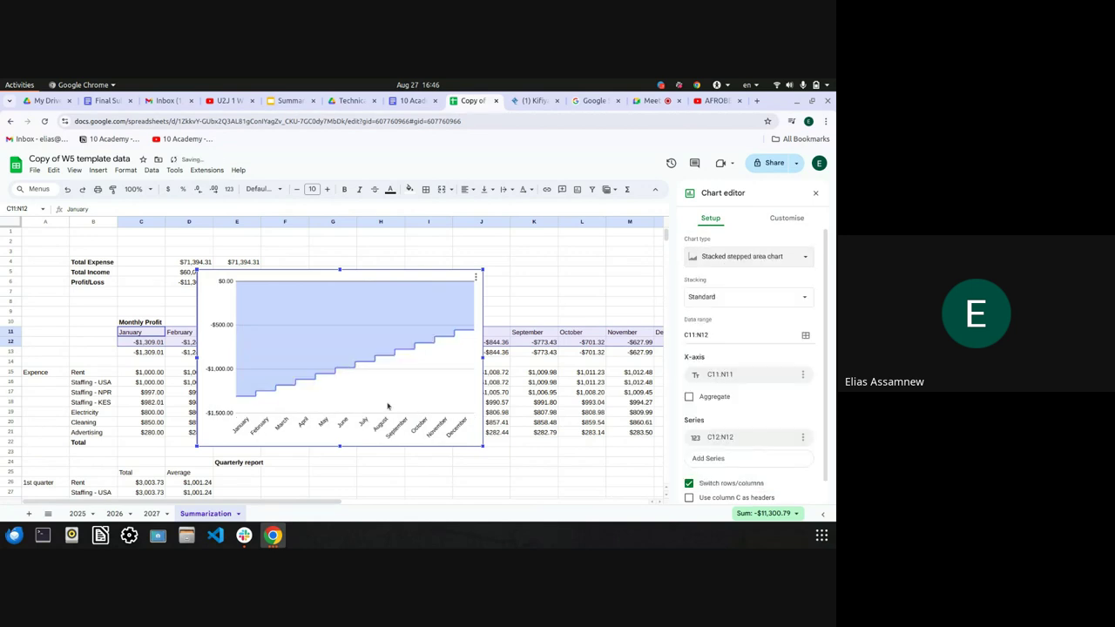
Examine the chart's customisation options for the chart and axis titles
left_click(784, 219)
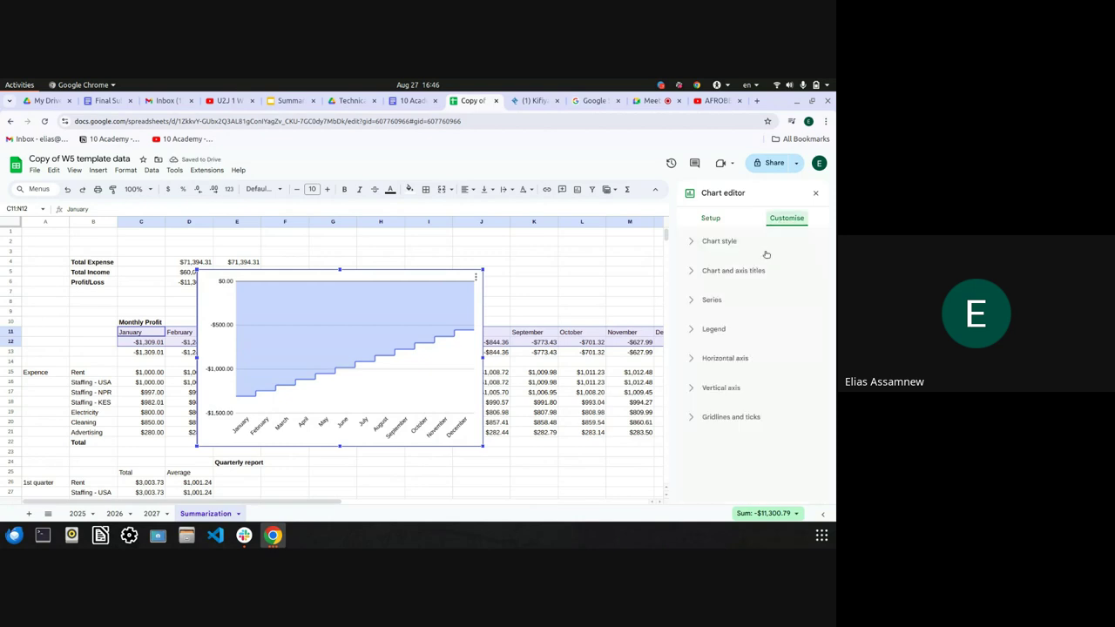
left_click(720, 277)
scroll(721, 451, "down", 2)
scroll(721, 450, "up", 2)
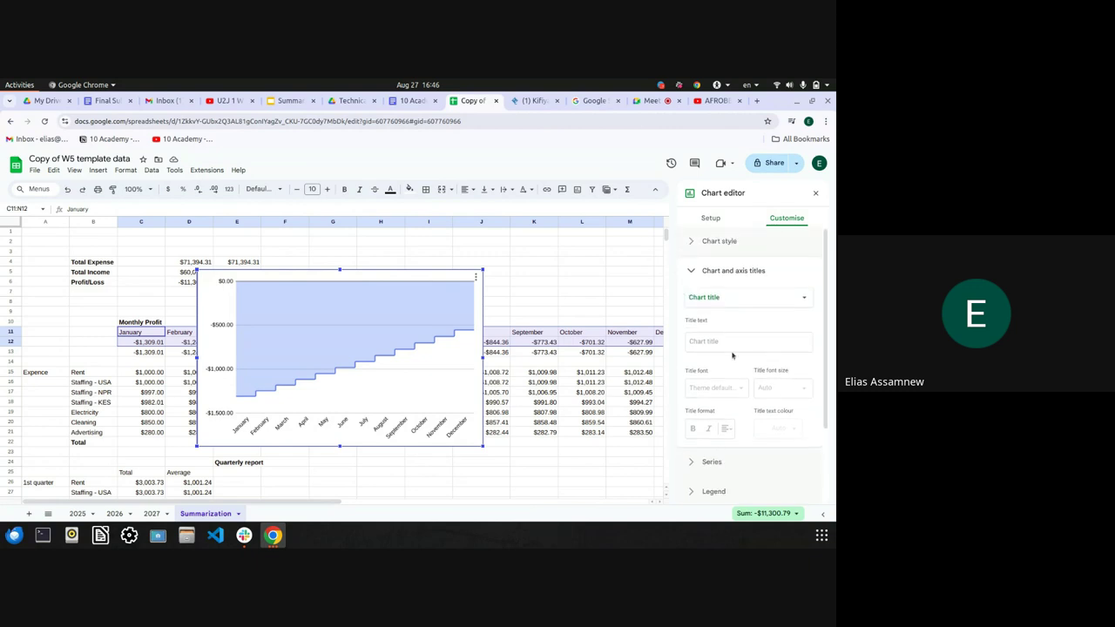
left_click(725, 275)
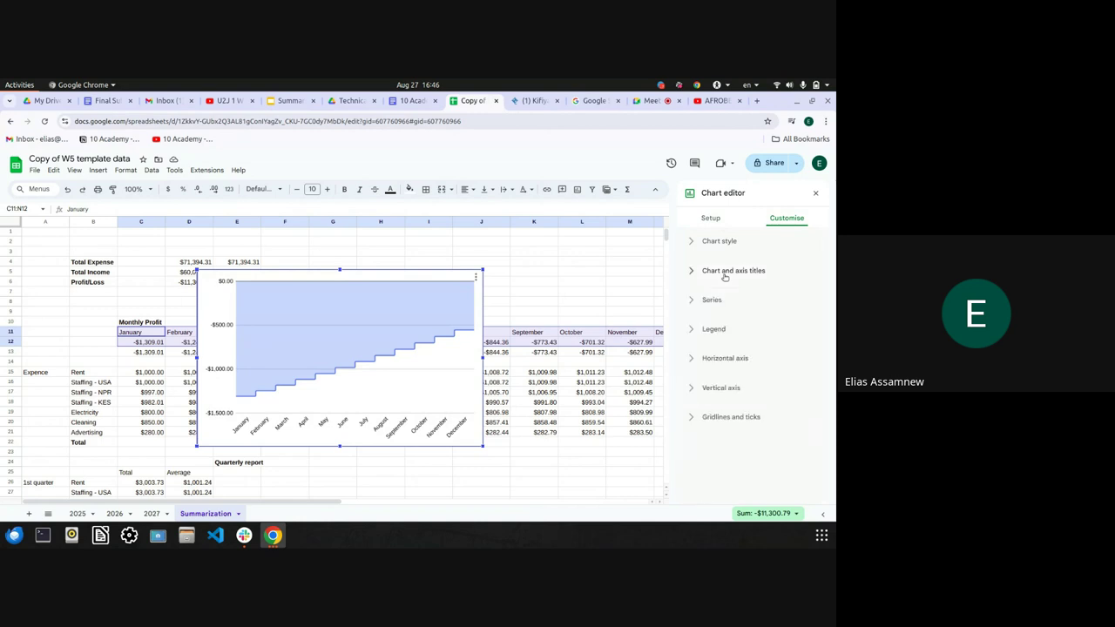
Close the chart editor and delete the monthly profit chart
left_click(816, 192)
left_click(385, 355)
key("Delete")
Clear the 1st quarter Average figures from Rent to Advertising, D26:D32, in the Quarterly report
scroll(385, 355, "down", 3)
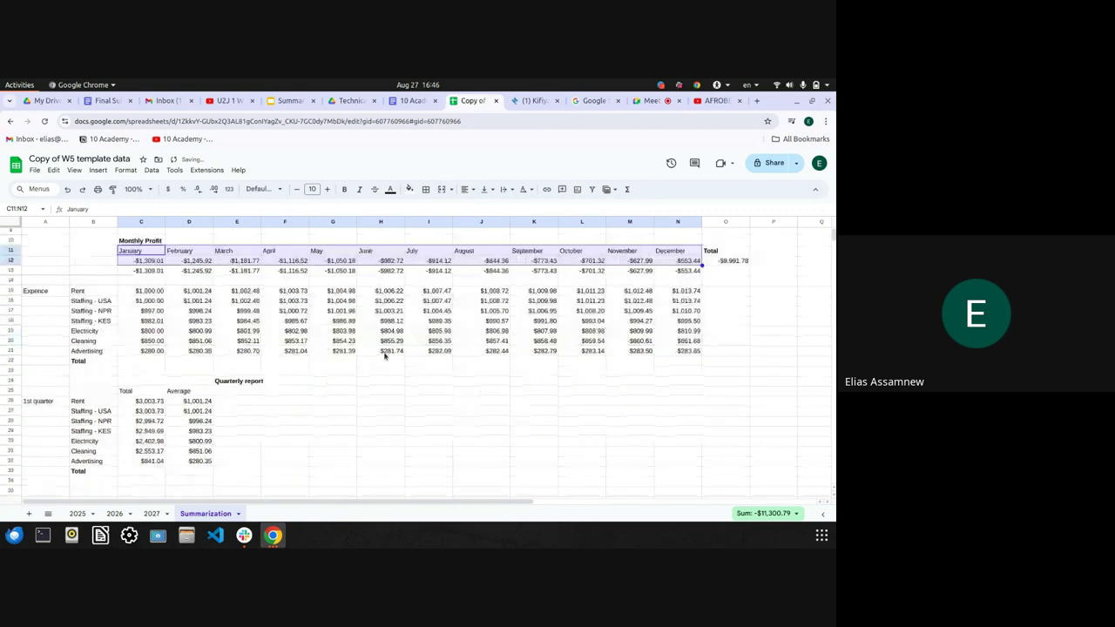
left_click(192, 396)
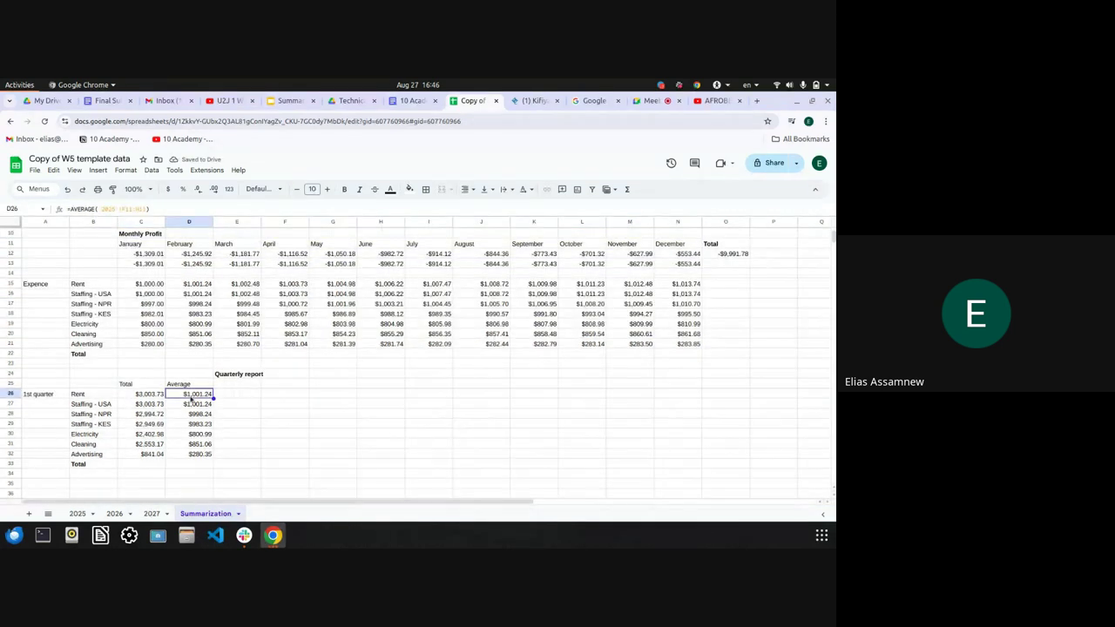
key("shift+Down")
key("shift+Down")
key("shift+Down")
key("shift+Down")
key("shift+Down")
key("shift+Down")
key("Delete")
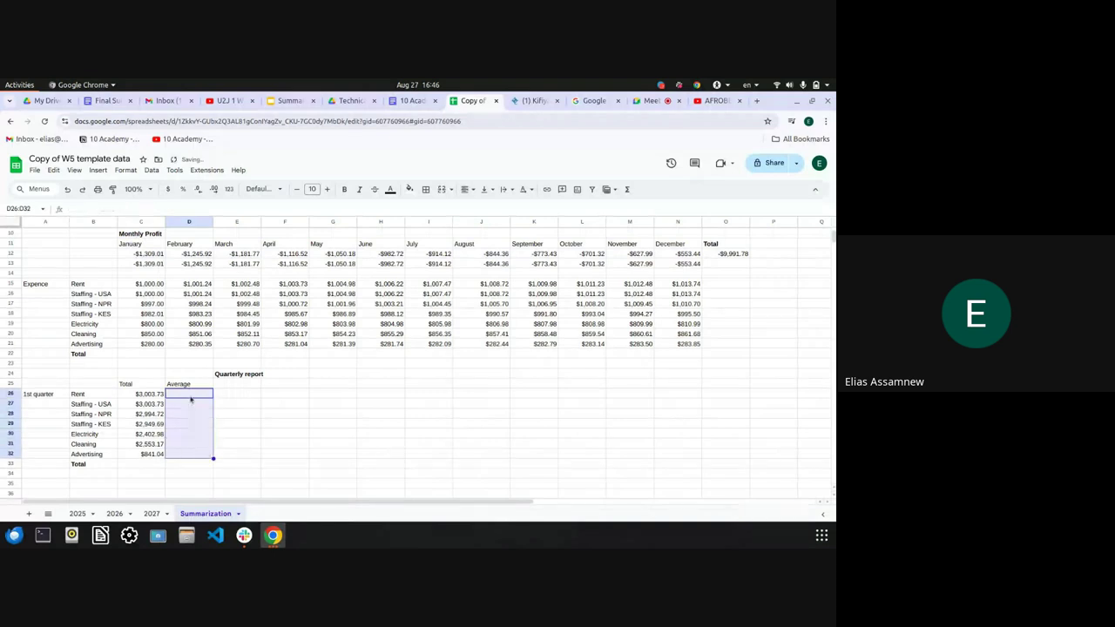
Calculate Rent's 1st quarter average in D26 with AVERAGE over F11:H11 of the 2025 sheet, and fill the formula down to D32
key("Up")
key("Up")
key("Right")
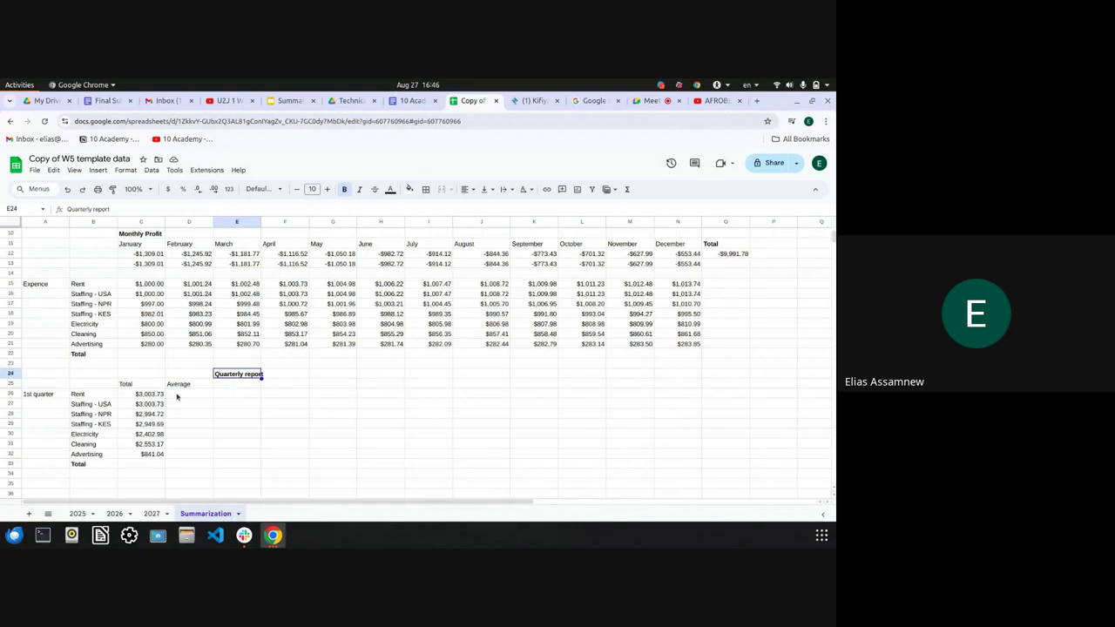
left_click(177, 394)
type("=")
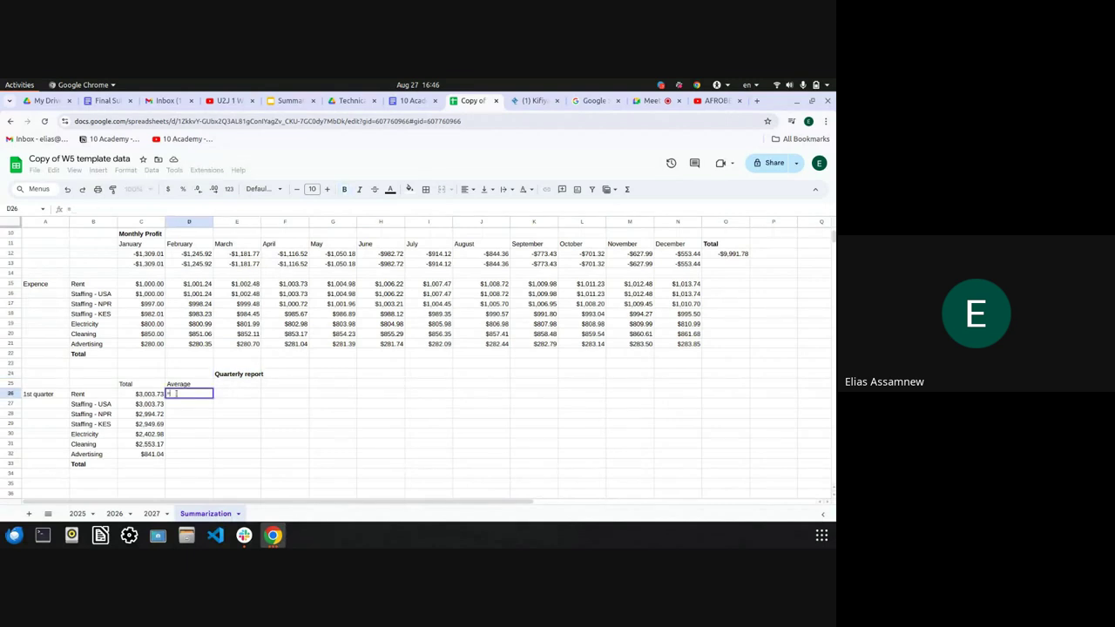
type("AVERAGE")
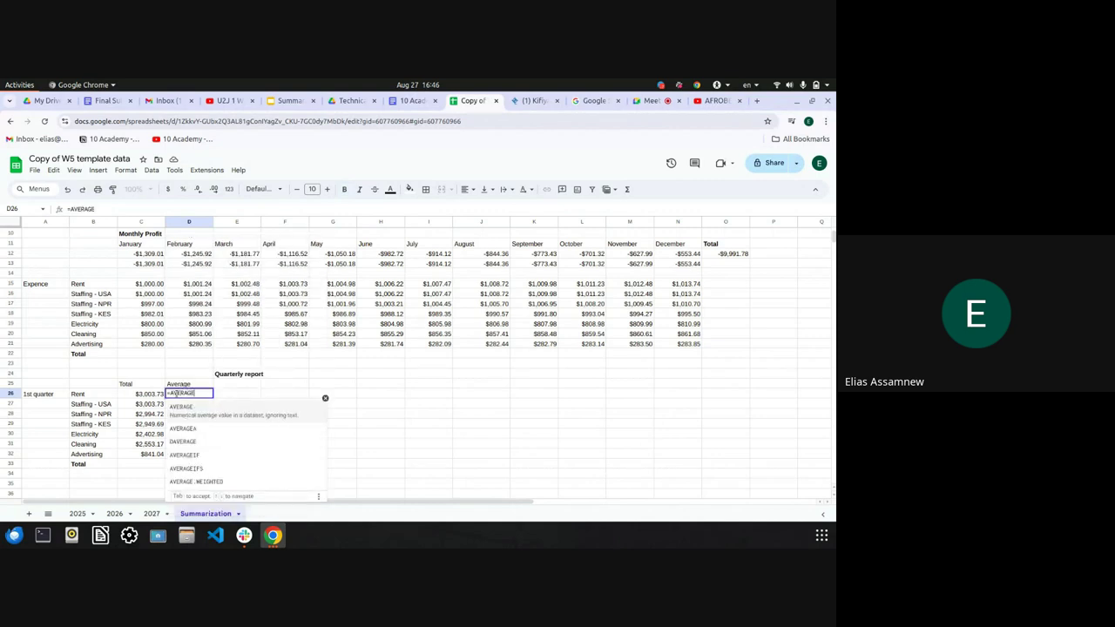
type("(")
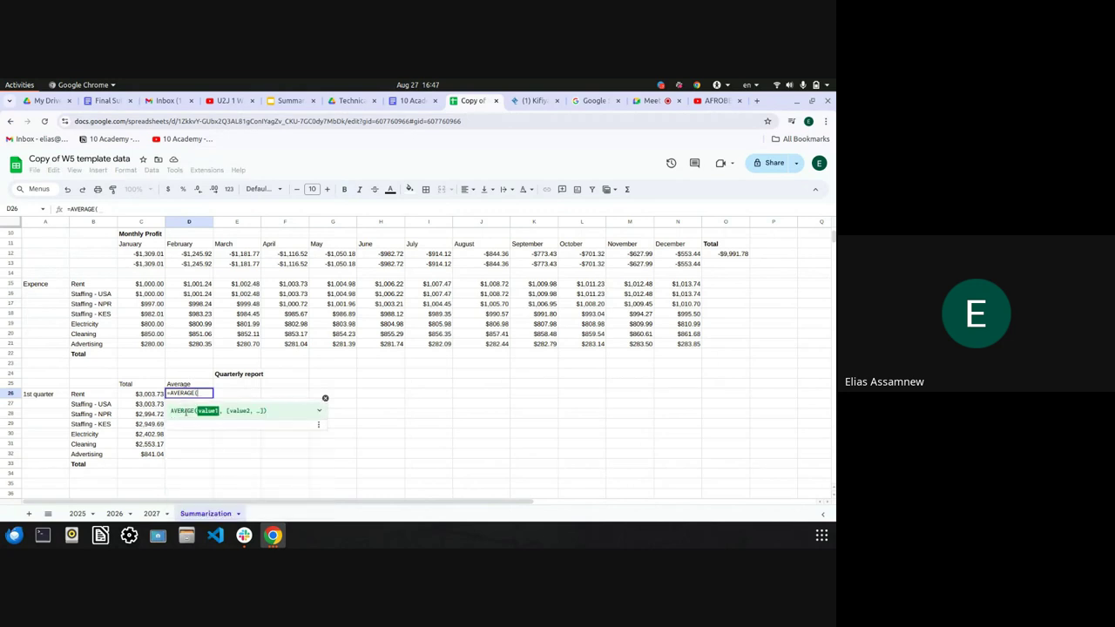
left_click(78, 514)
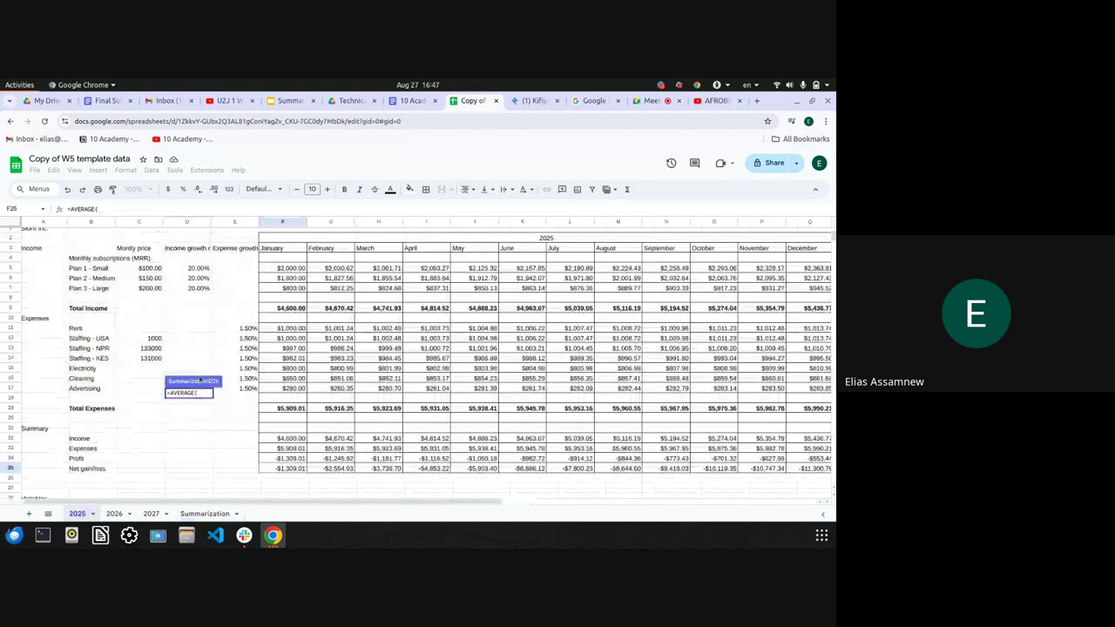
left_click(286, 330)
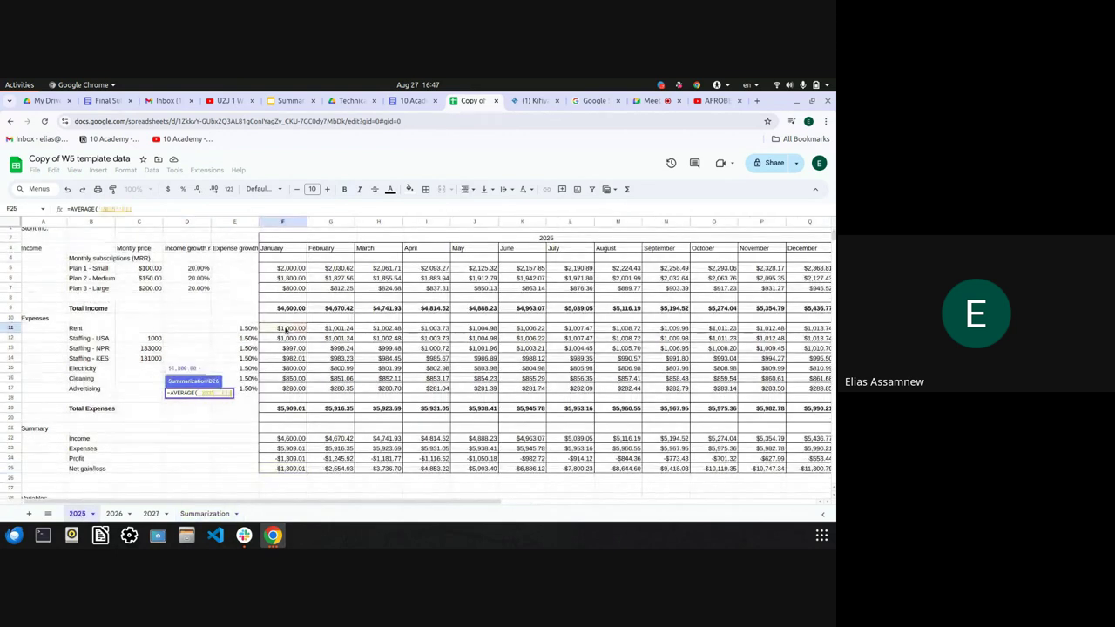
key("shift+Right")
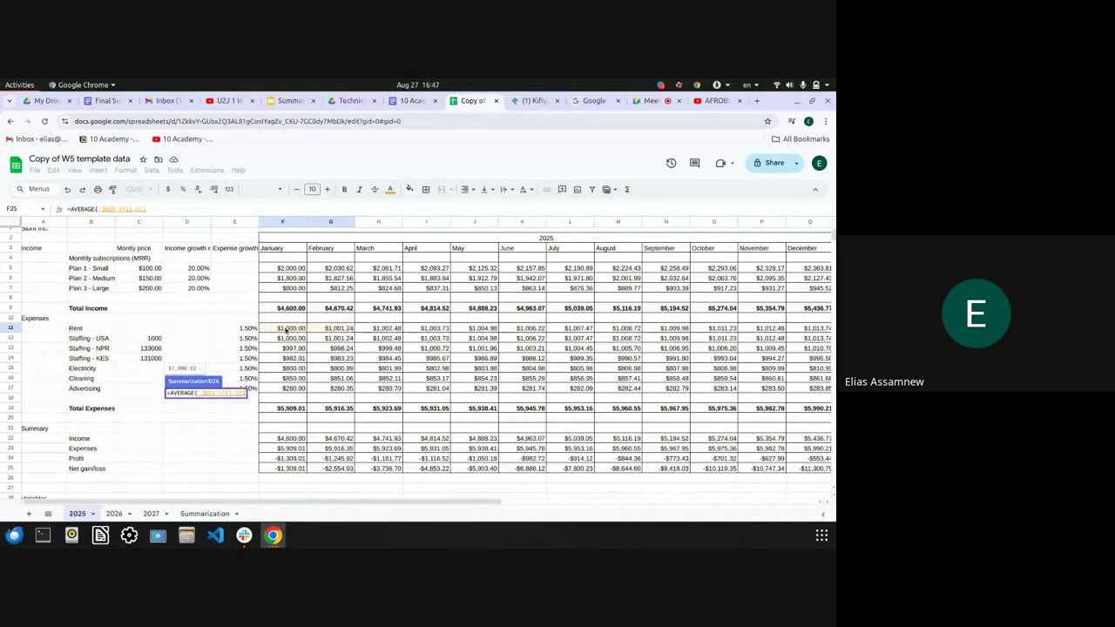
key("shift+Right")
key("Return")
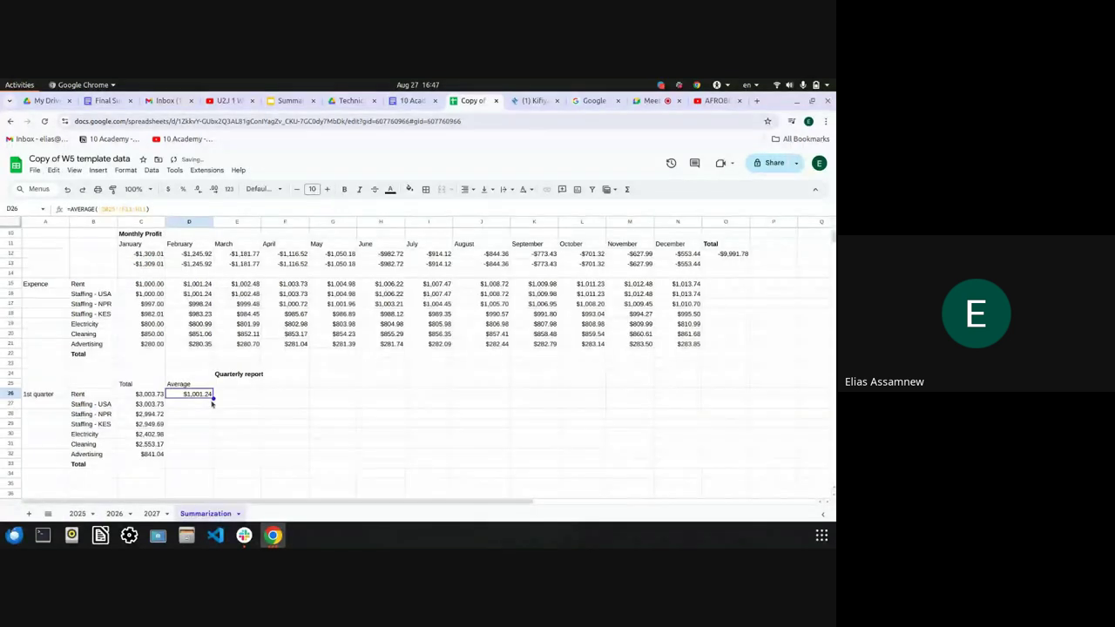
left_click_drag(211, 403, 205, 459)
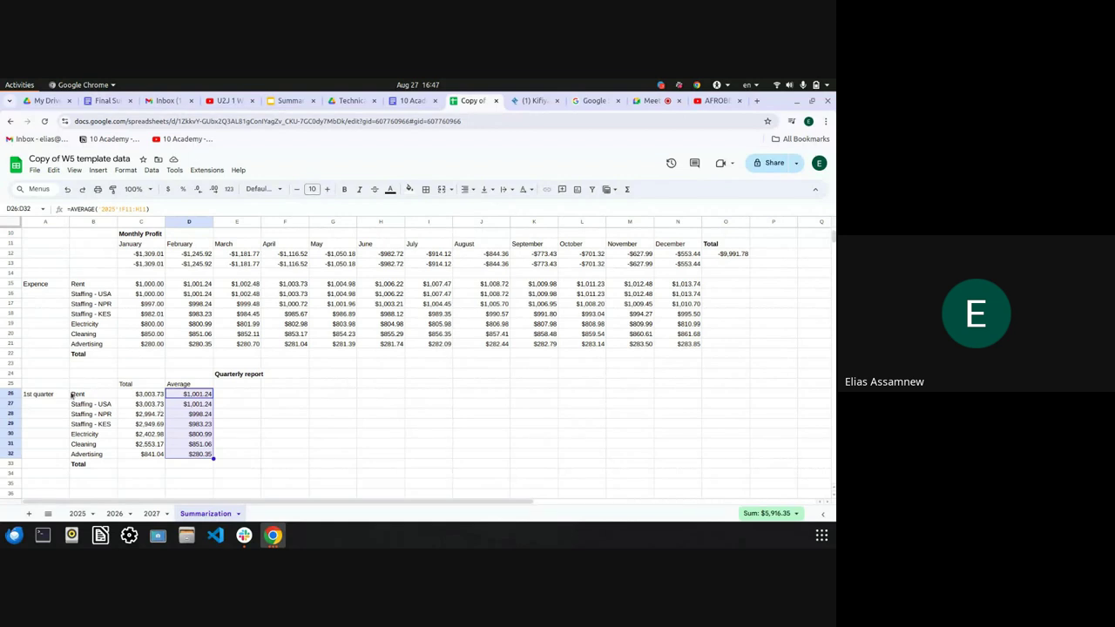
Insert a chart of the 1st quarter averages using the expense names in B26:B32 and the figures in D26:D32
left_click_drag(72, 395, 92, 454)
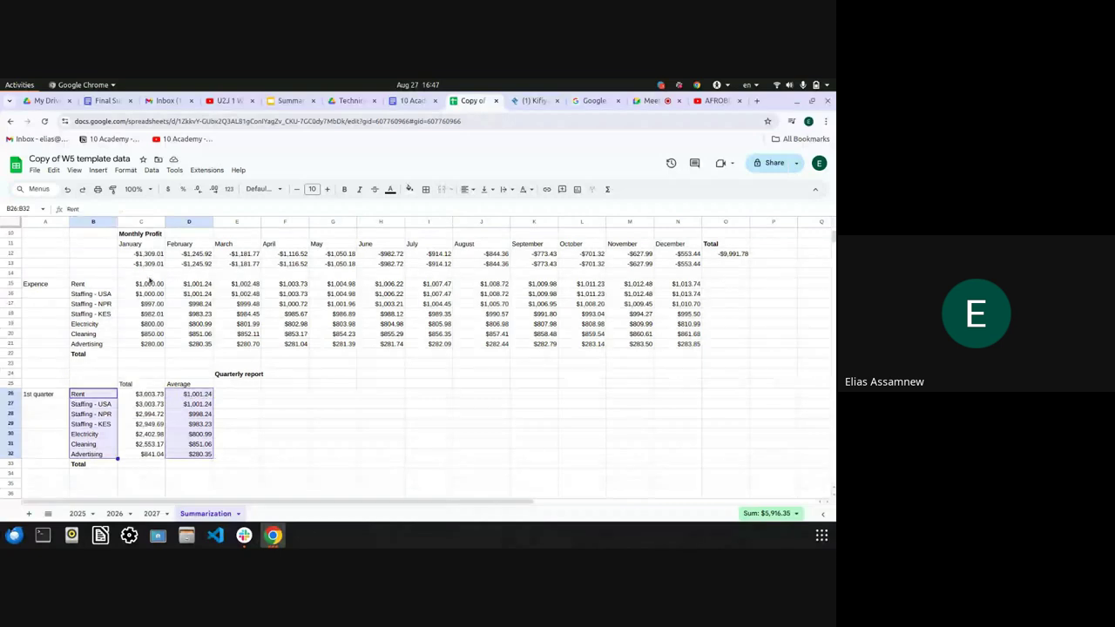
left_click(96, 171)
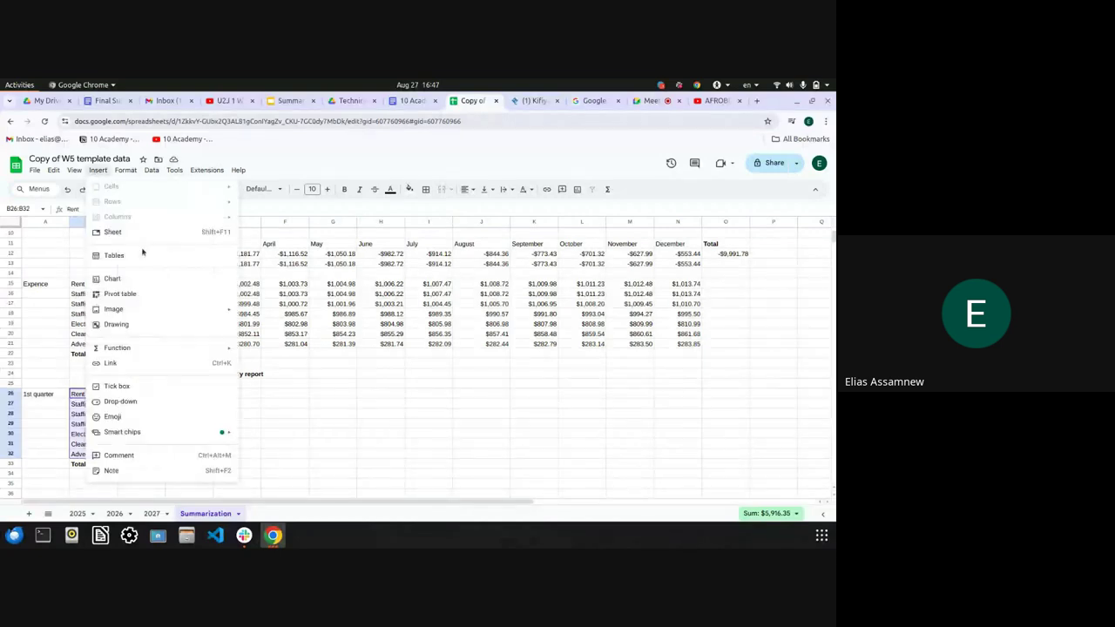
key("Escape")
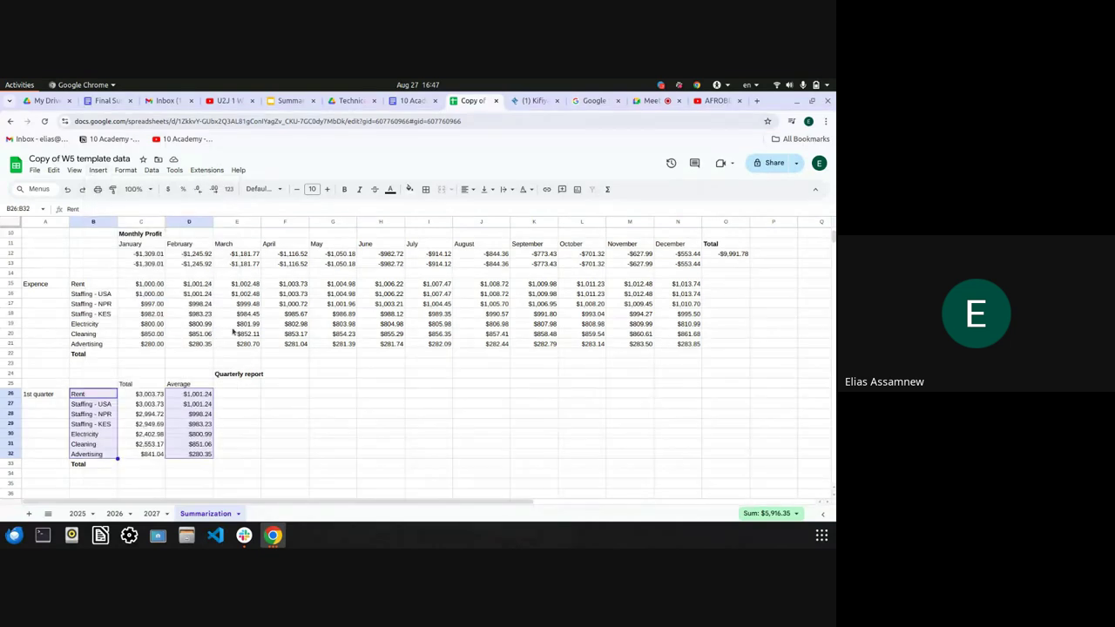
key("alt+i")
key("h")
Change the Average chart to a pie chart and close the chart editor
left_click(751, 256)
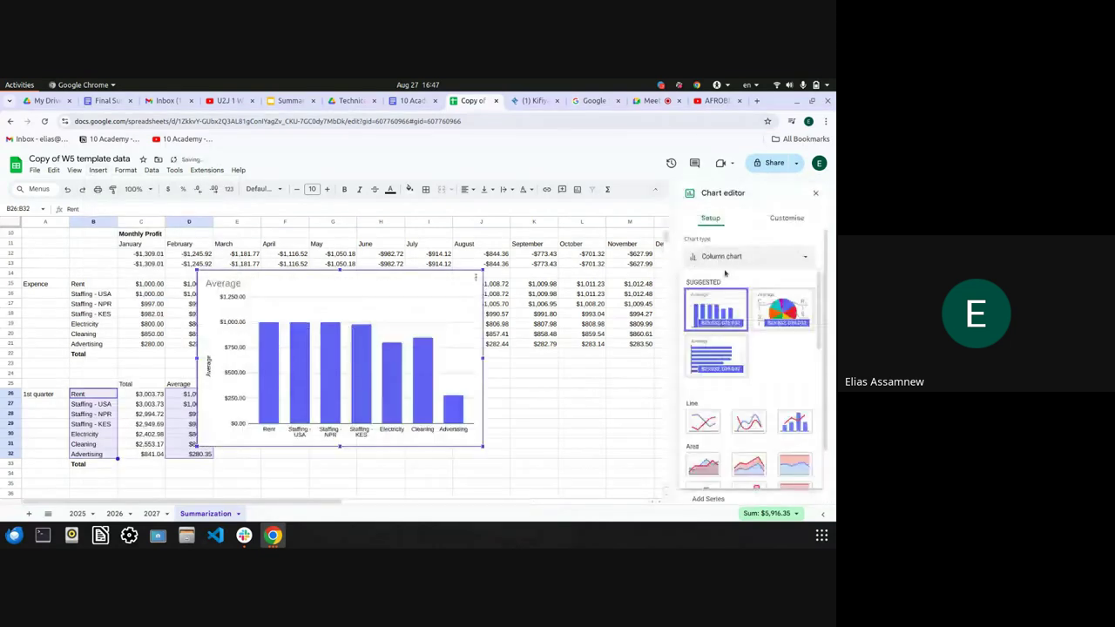
scroll(726, 334, "down", 2)
scroll(726, 334, "down", 3)
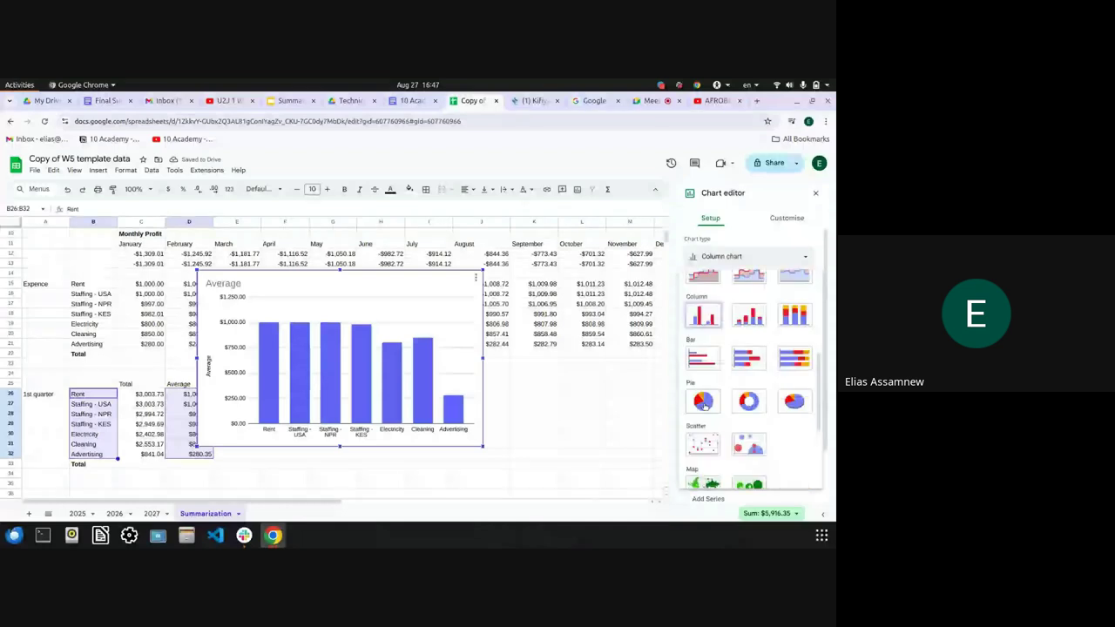
left_click(704, 401)
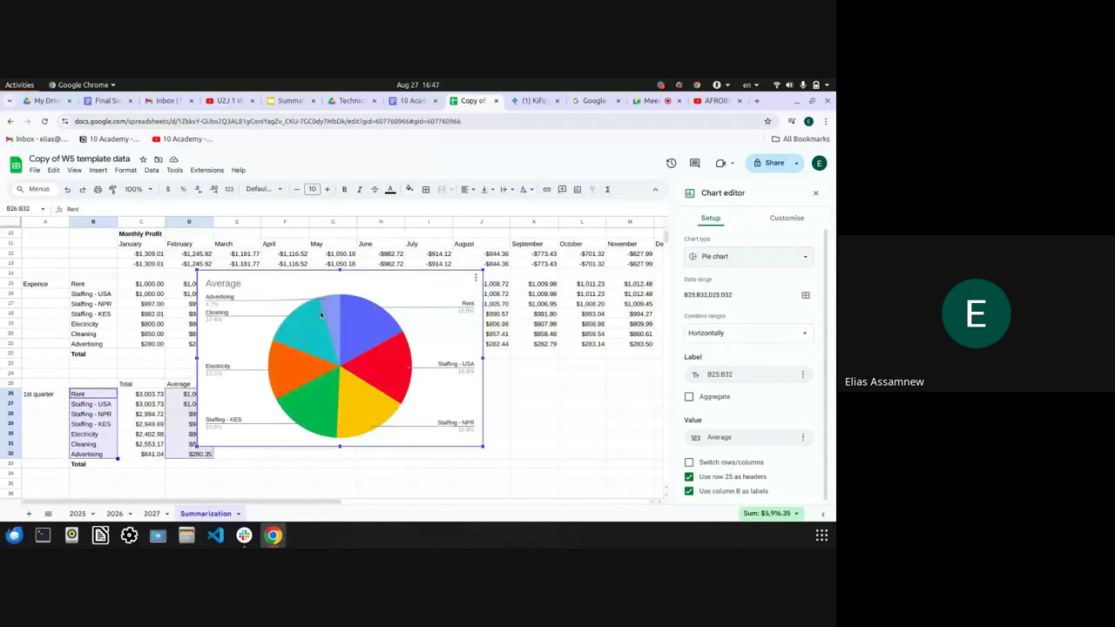
left_click(815, 195)
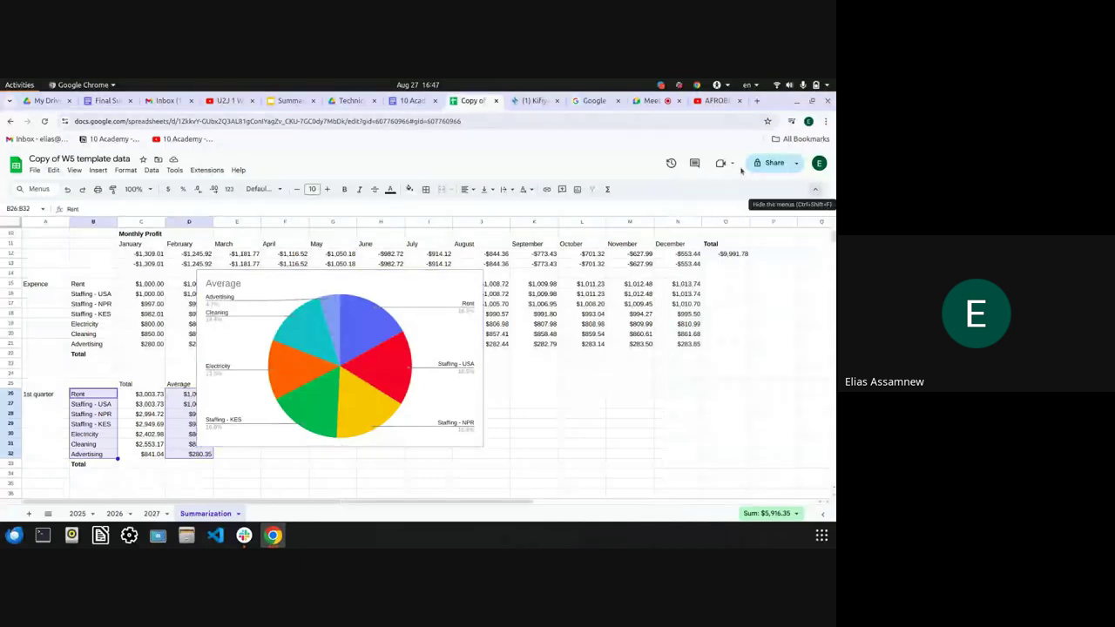
Check the Google Meet call, and review Task 1 in the 10 Academy - U2J2 - Week 5 document
left_click(653, 101)
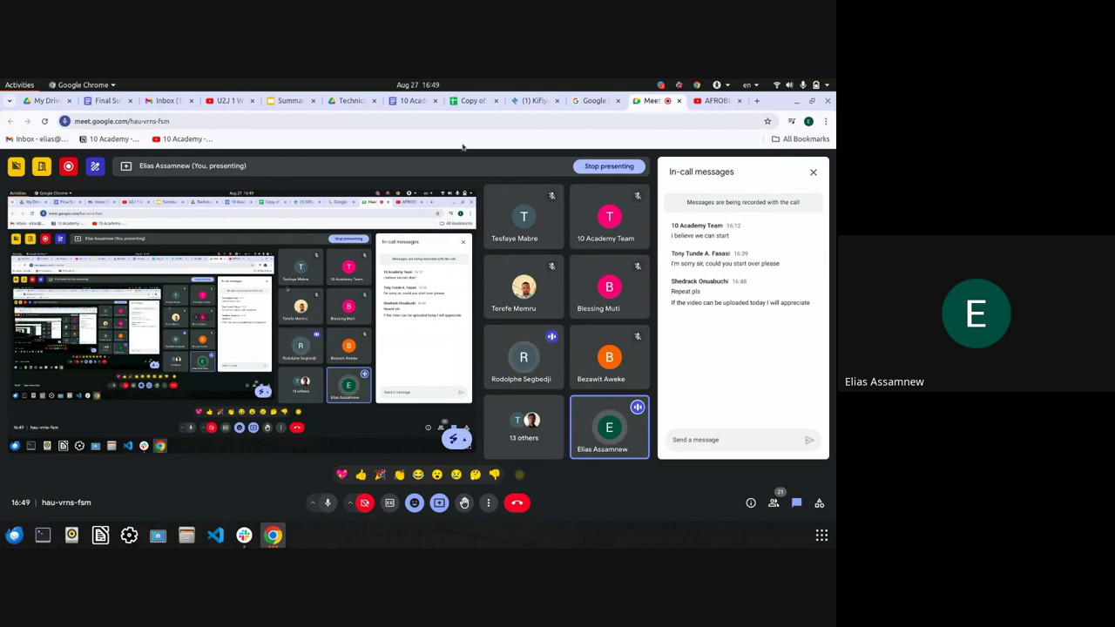
left_click(410, 100)
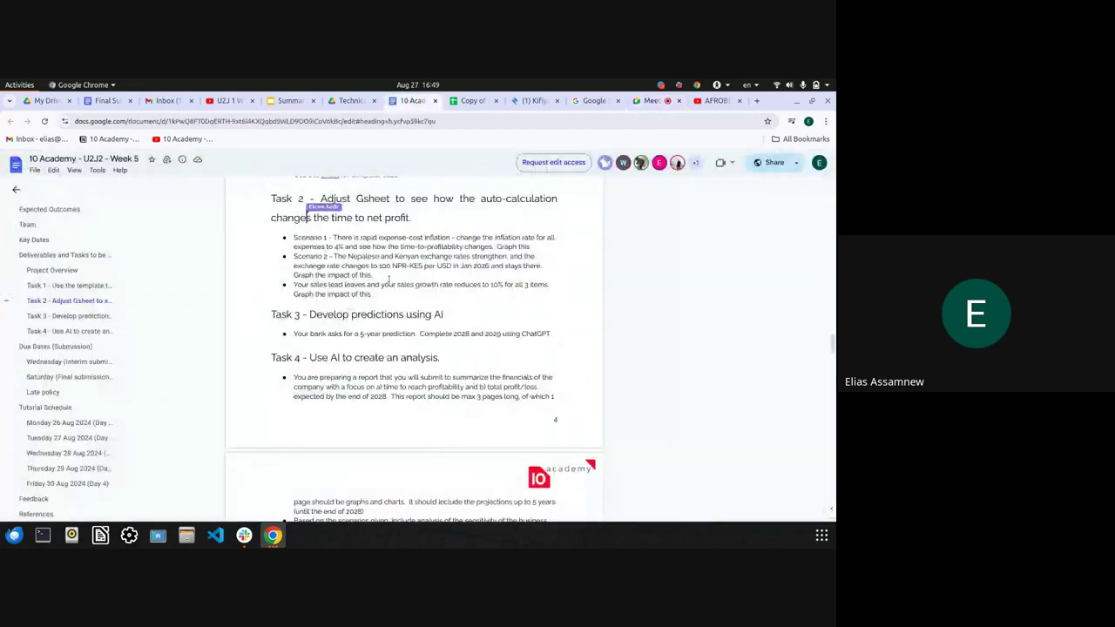
scroll(392, 257, "up", 5)
scroll(389, 279, "down", 1)
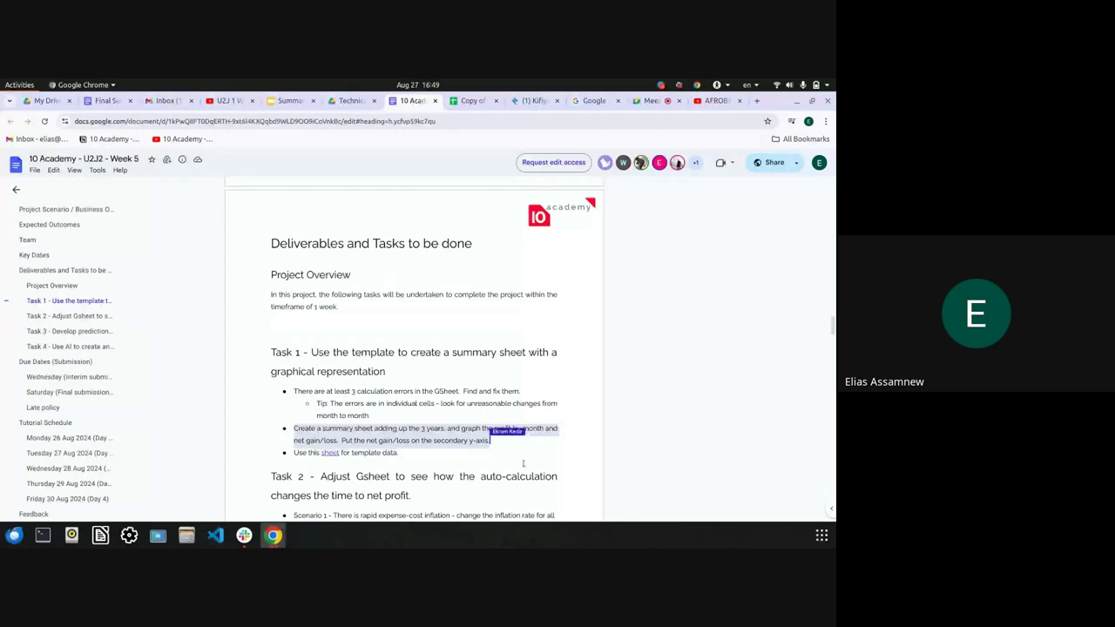
Switch to the Google Meet call and stop presenting the screen
left_click(650, 101)
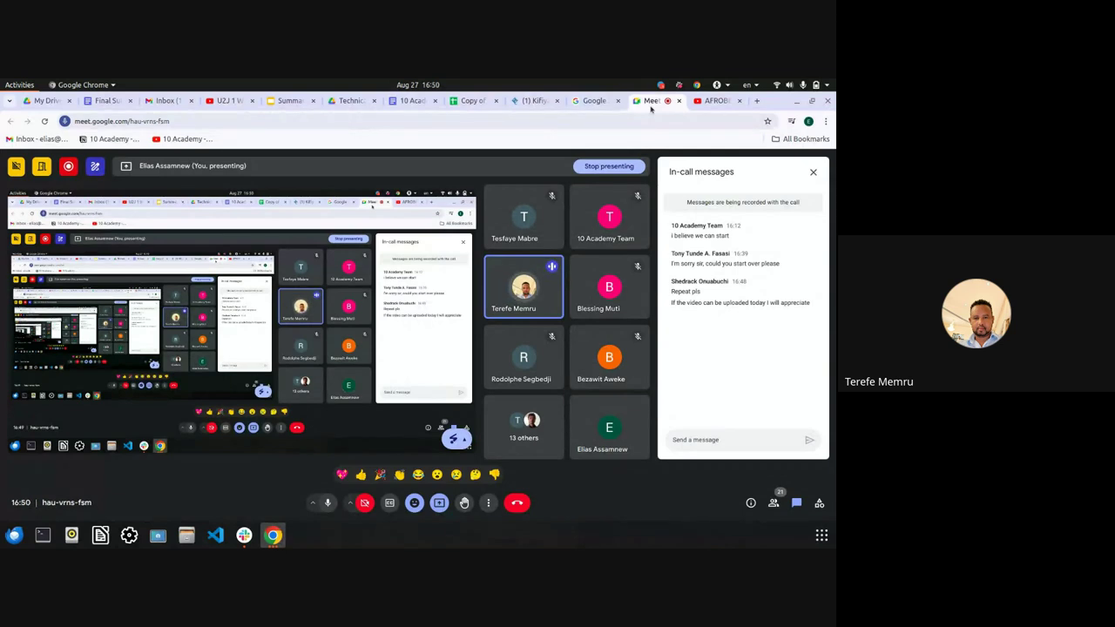
left_click(454, 438)
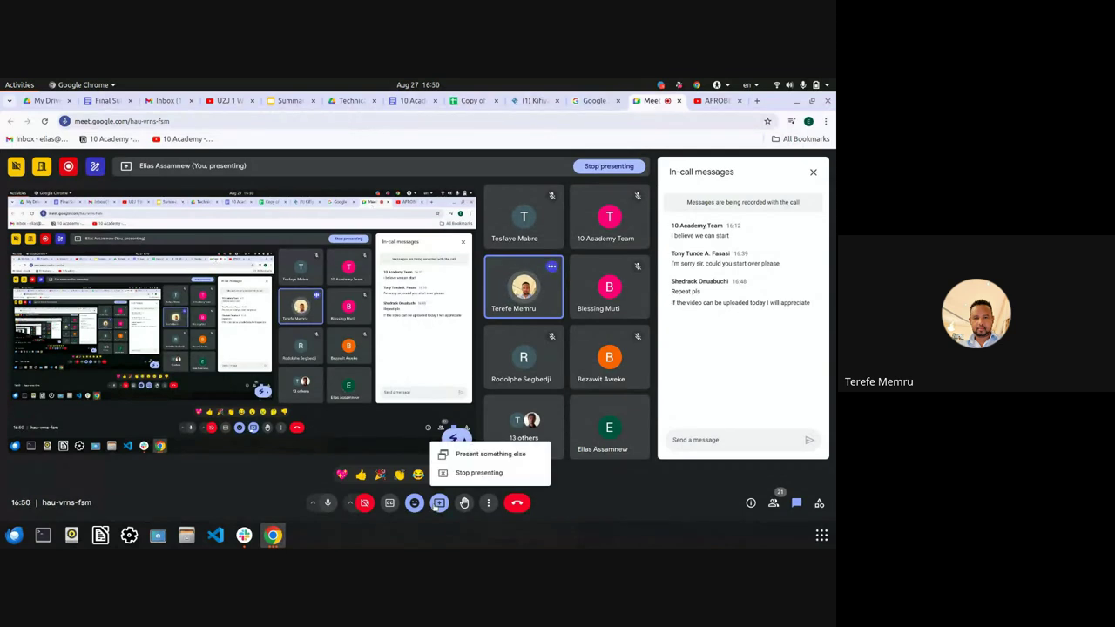
left_click(461, 479)
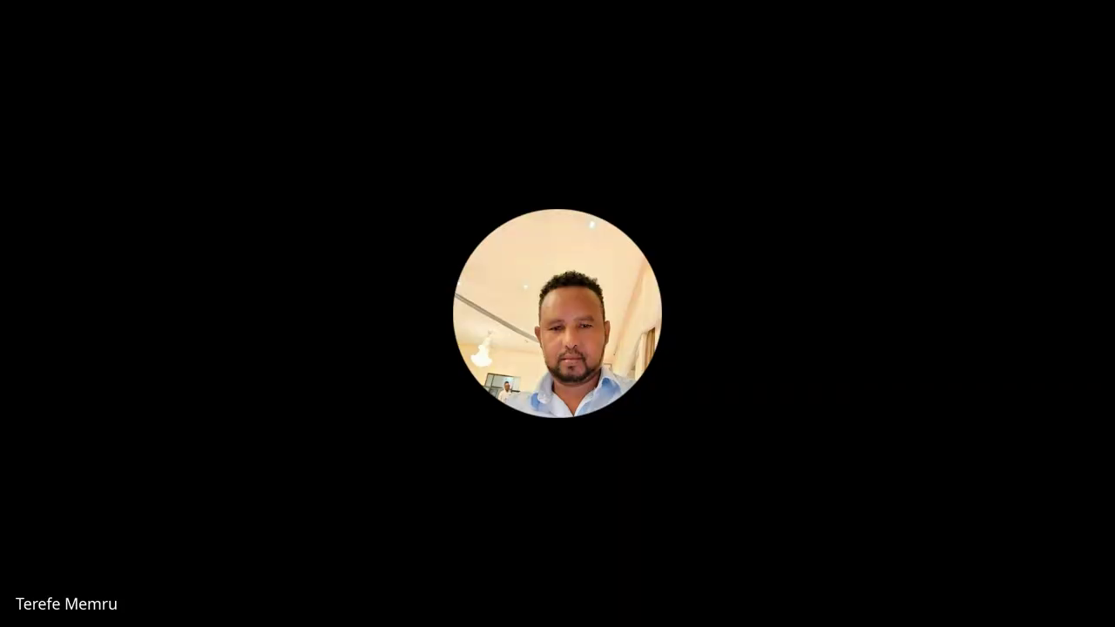
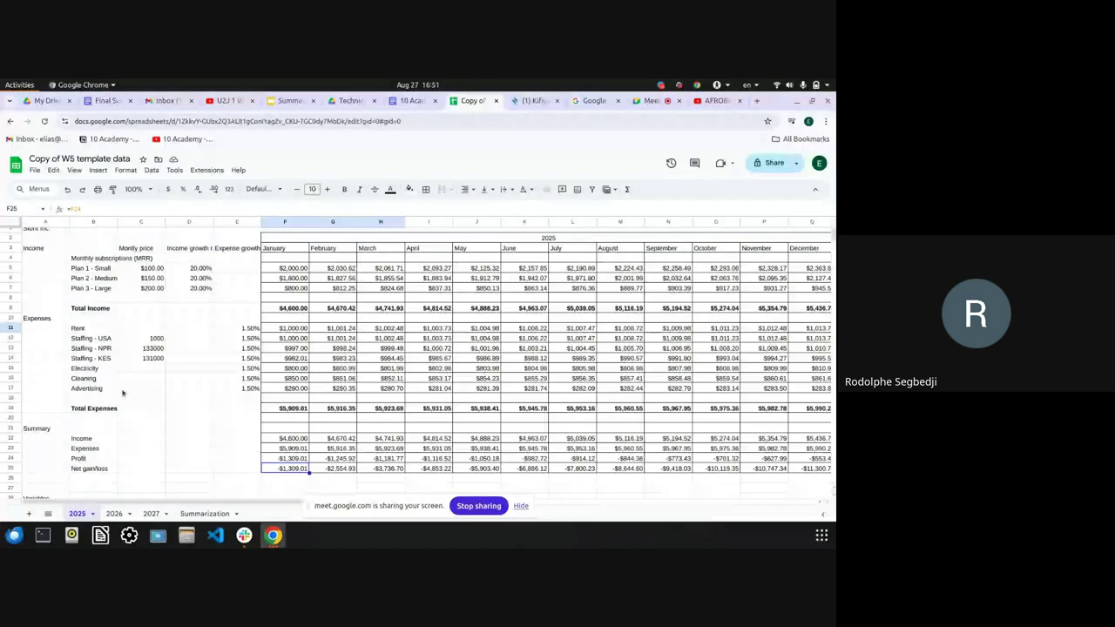
Examine January's Profit and Net gain/loss formulas in F24 and F25 of the 2025 sheet
scroll(122, 393, "down", 5)
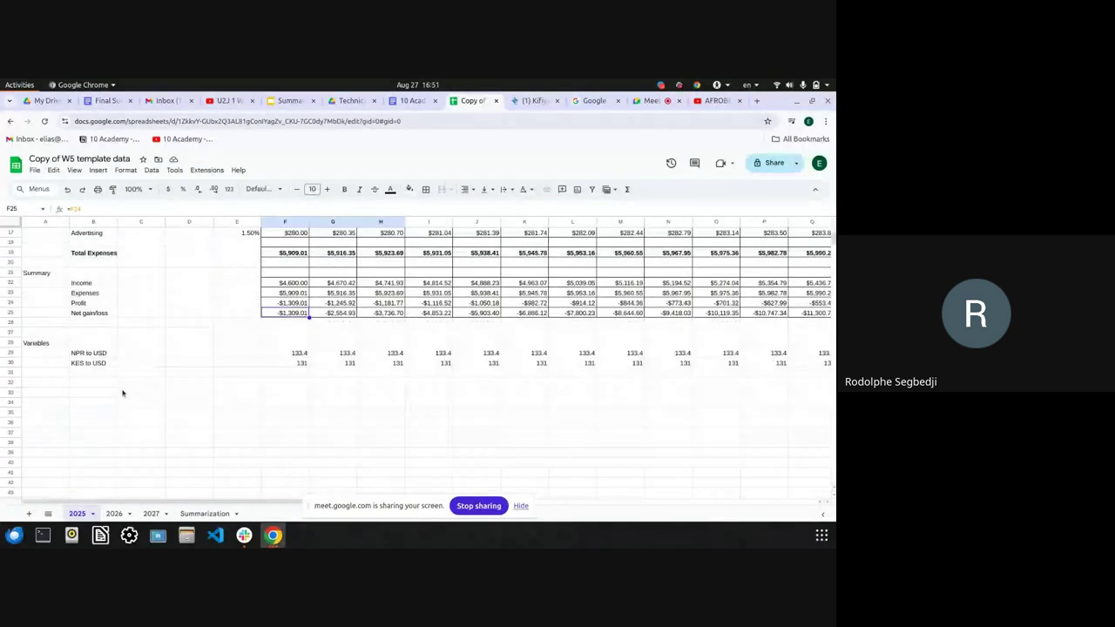
scroll(122, 393, "up", 4)
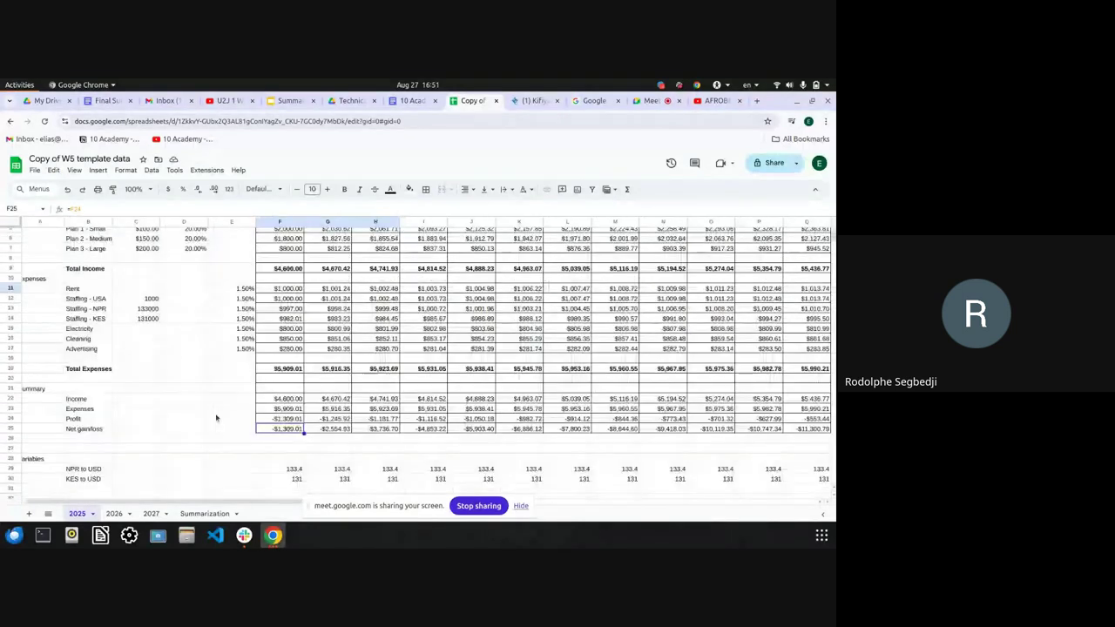
double_click(288, 431)
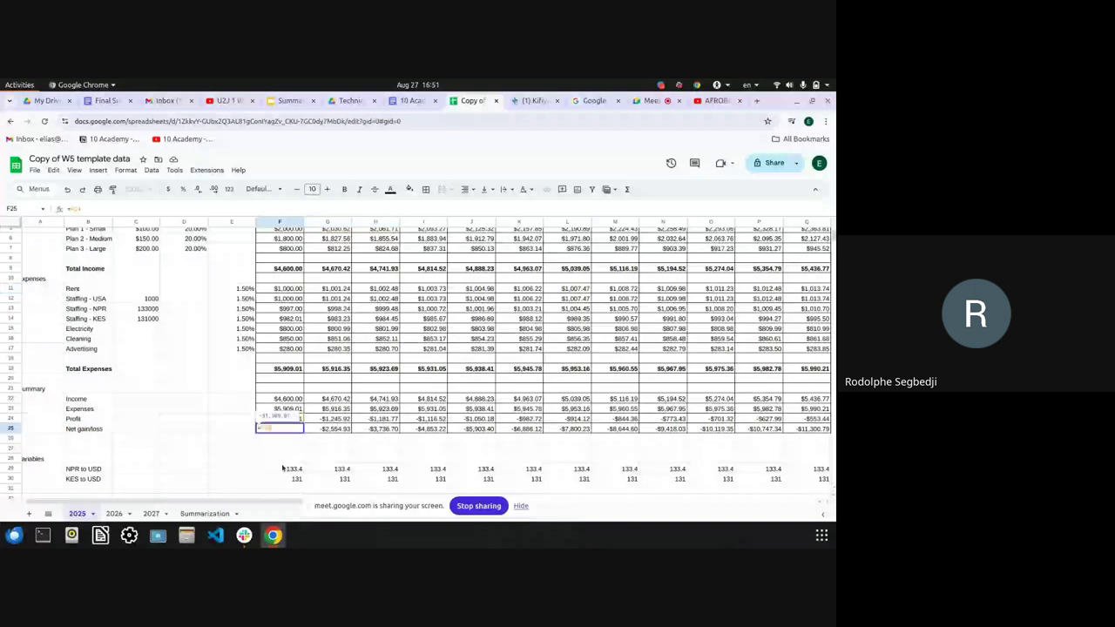
left_click(279, 419)
key("Return")
left_click(231, 419)
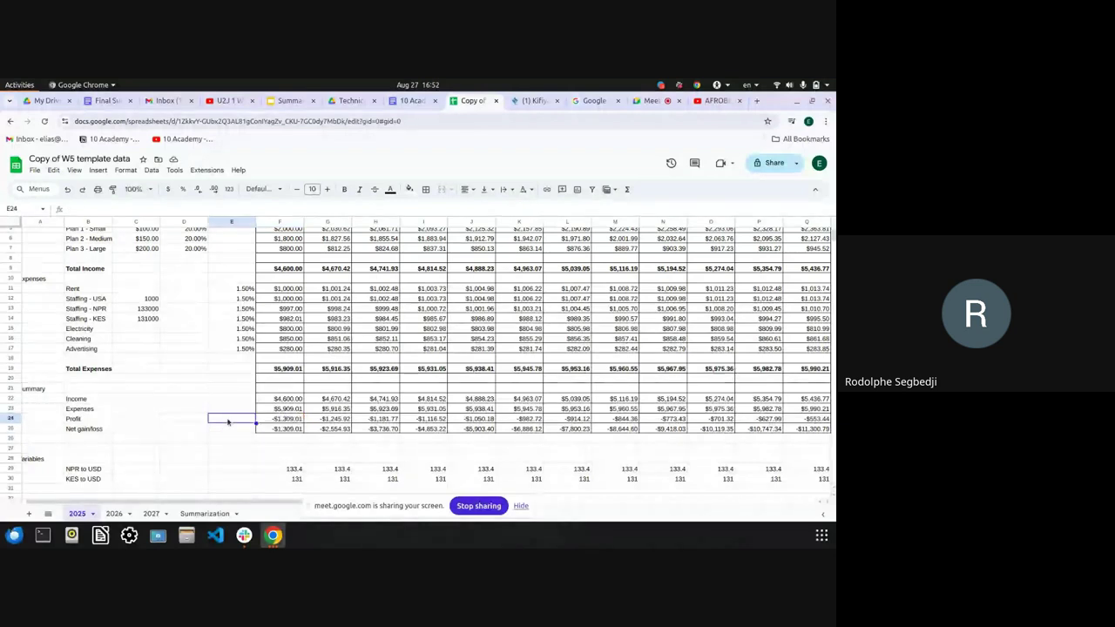
left_click(289, 419)
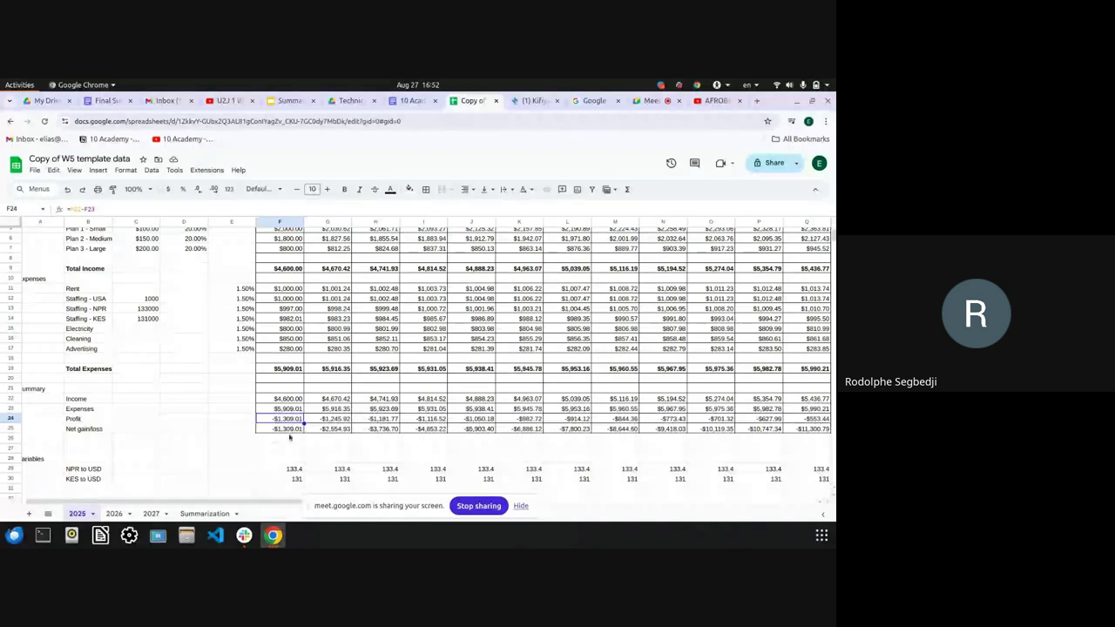
left_click(286, 430)
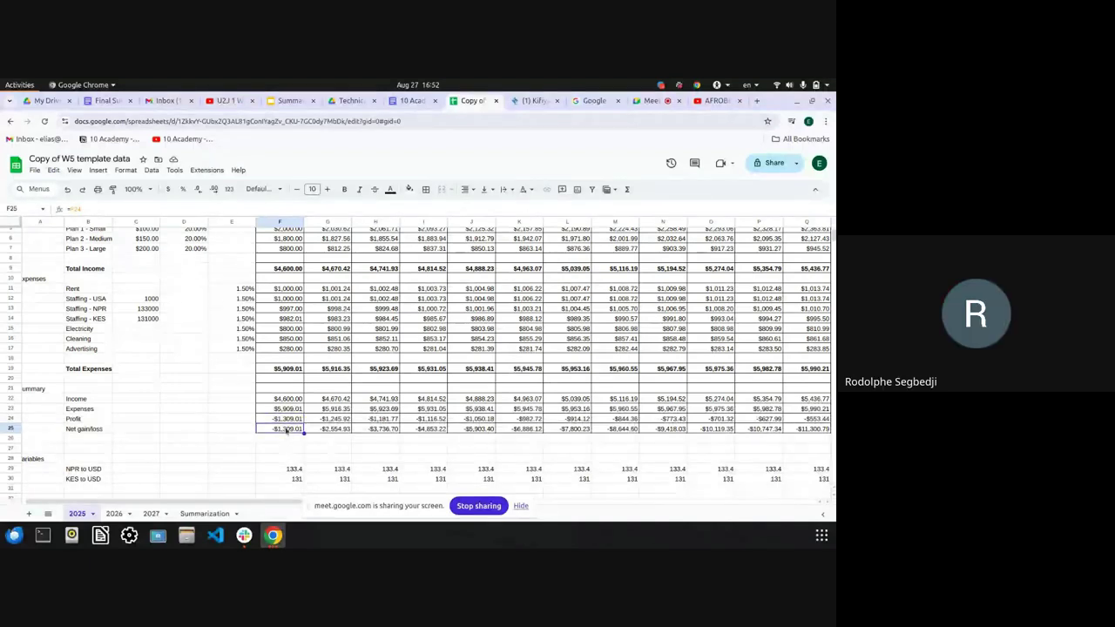
Examine the February and March Net gain/loss formulas in G25 and H25, along with March's Profit in H24
left_click(334, 432)
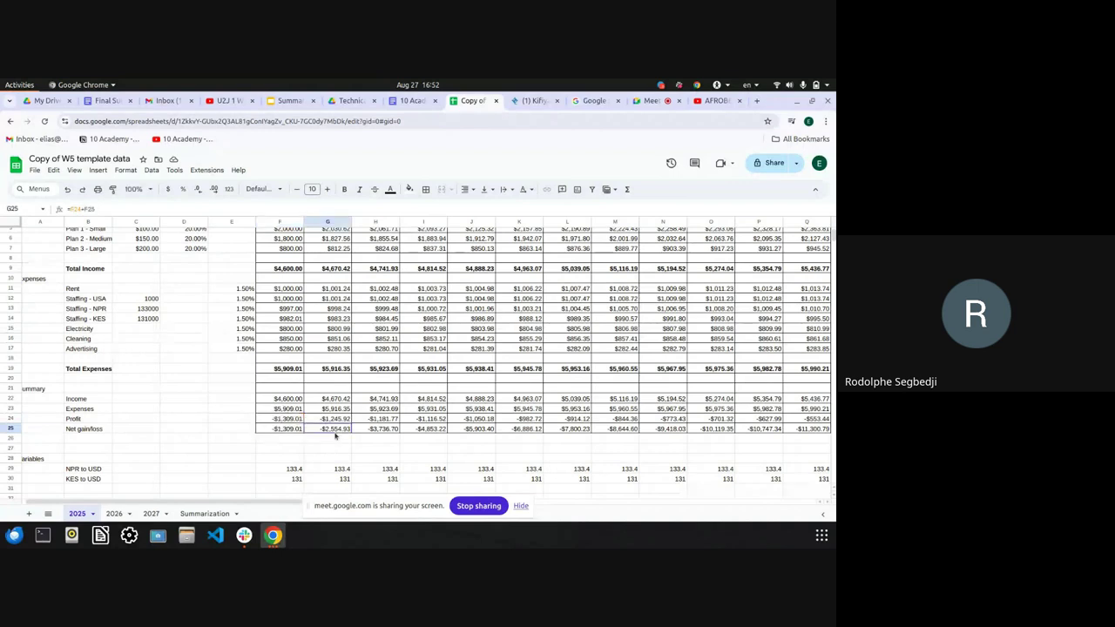
double_click(335, 432)
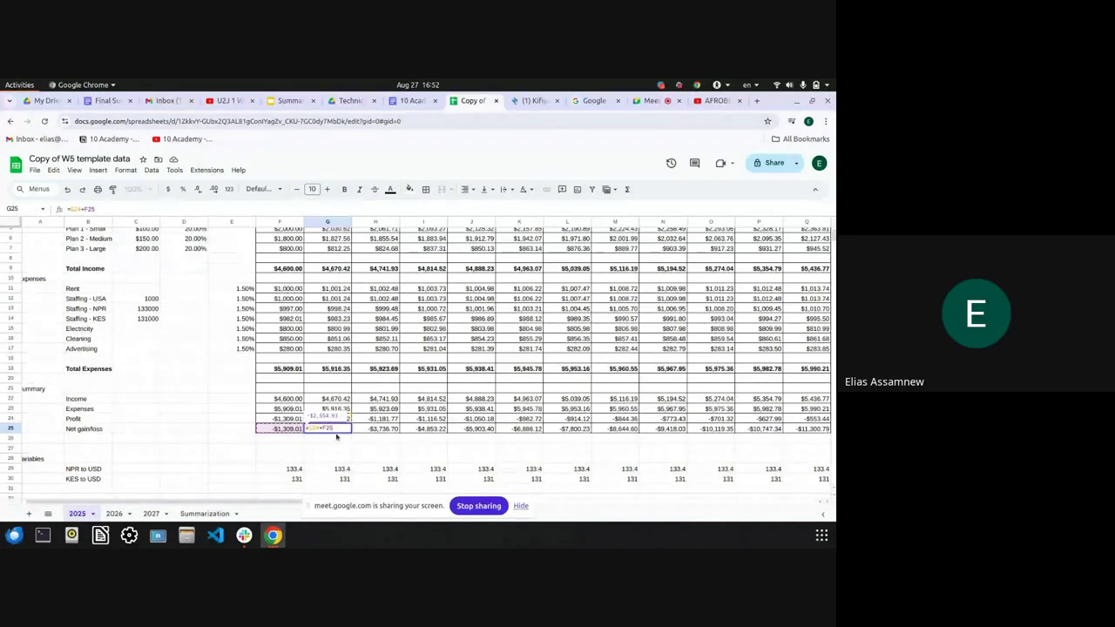
double_click(380, 433)
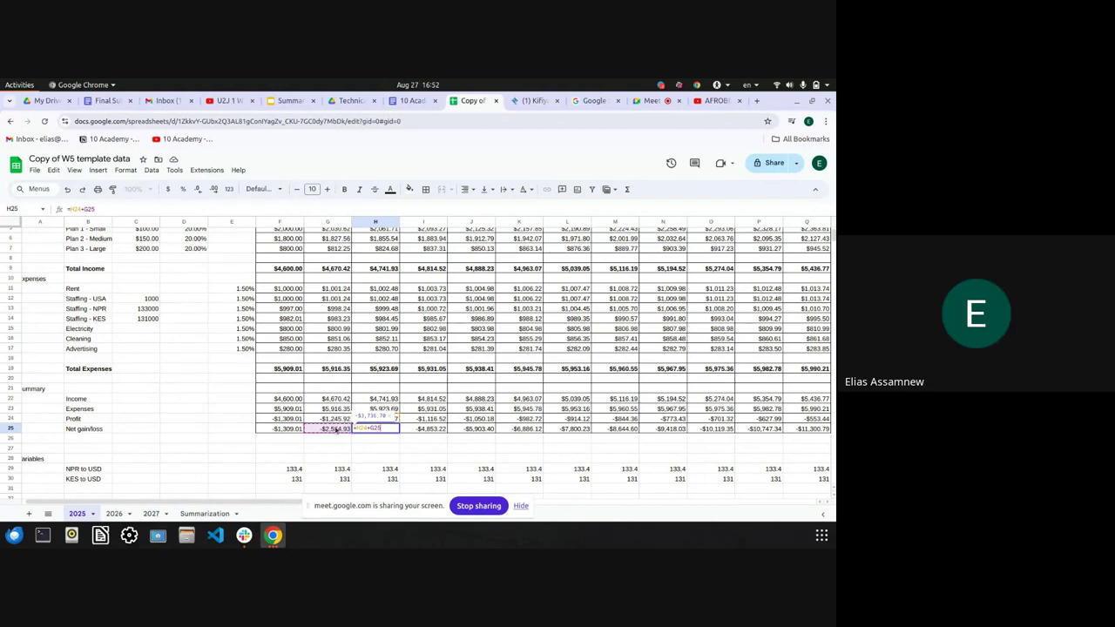
left_click(337, 430)
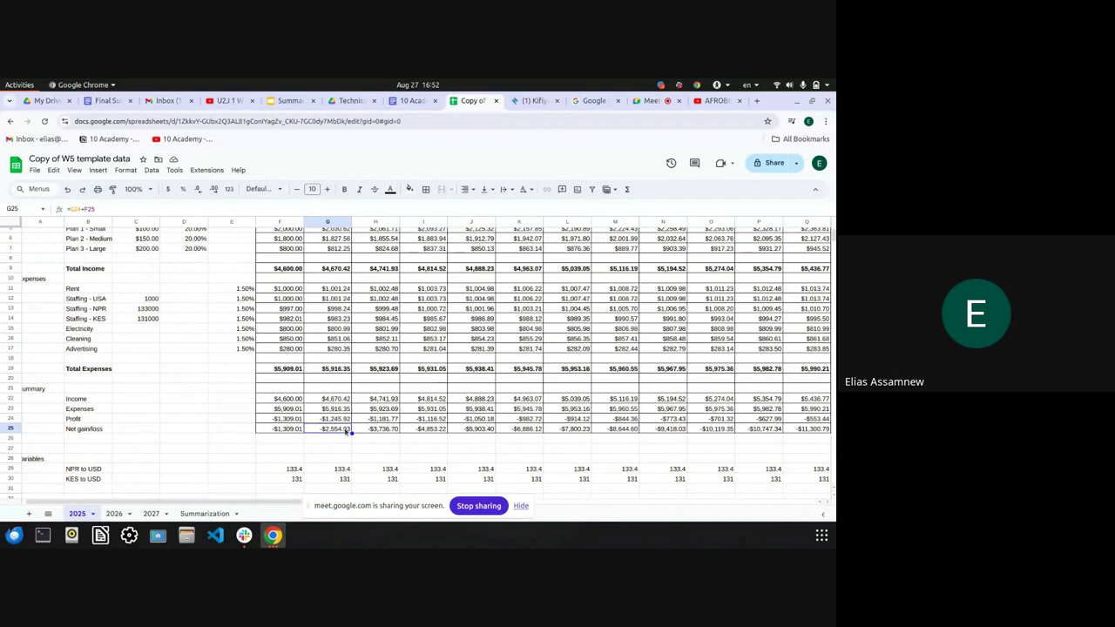
left_click(380, 420)
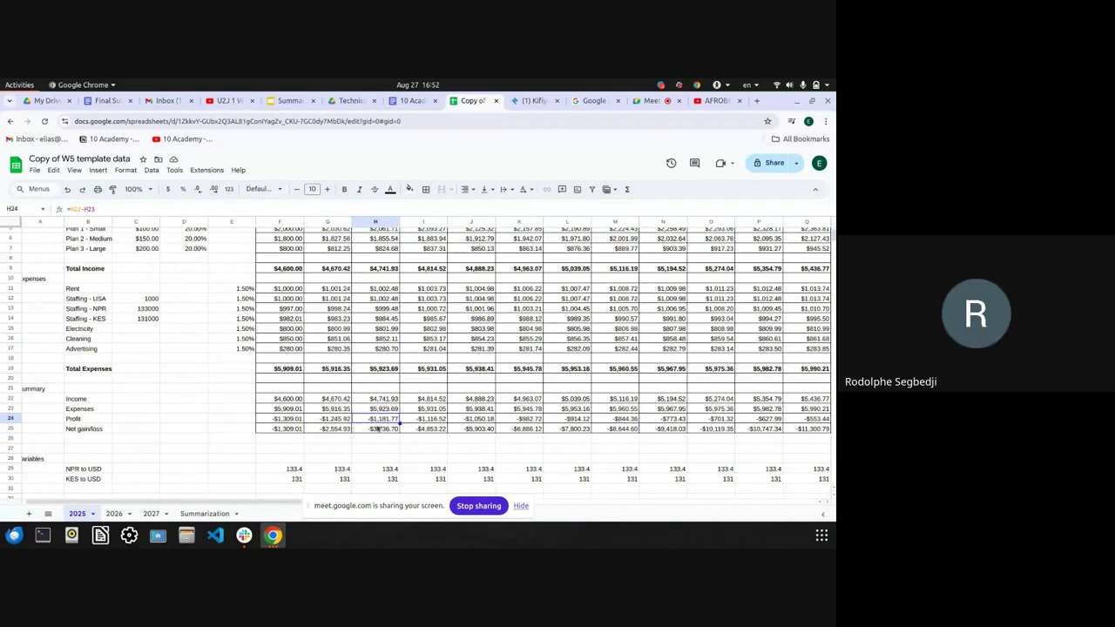
double_click(377, 428)
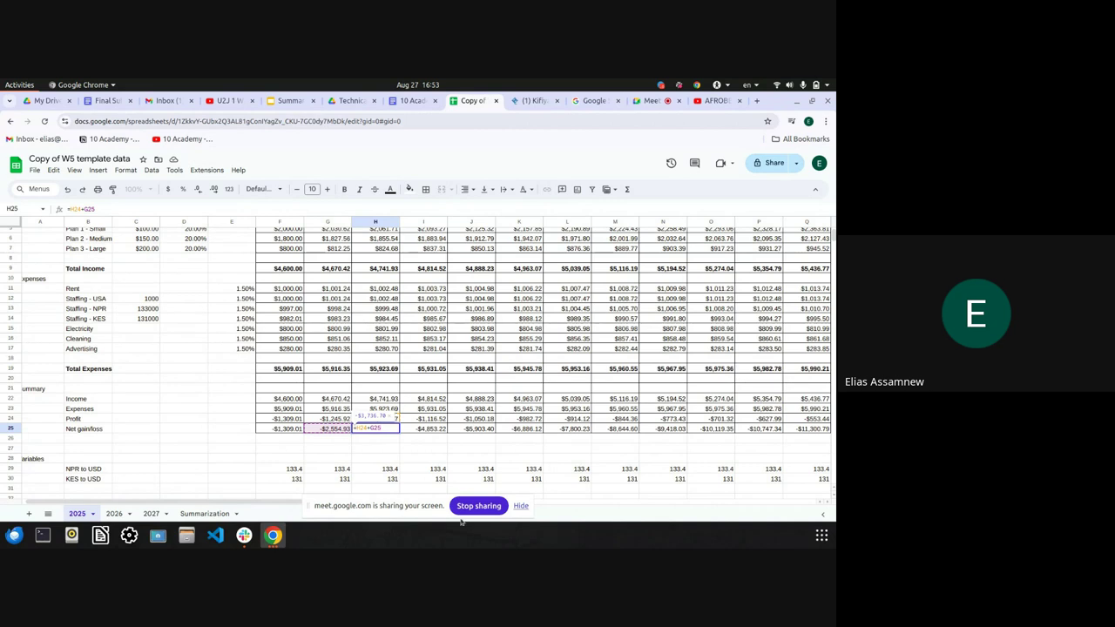
Hide the screen-sharing notice, and examine January's Income and Net gain/loss formulas in F22 and F25 of the 2026 sheet
left_click(517, 507)
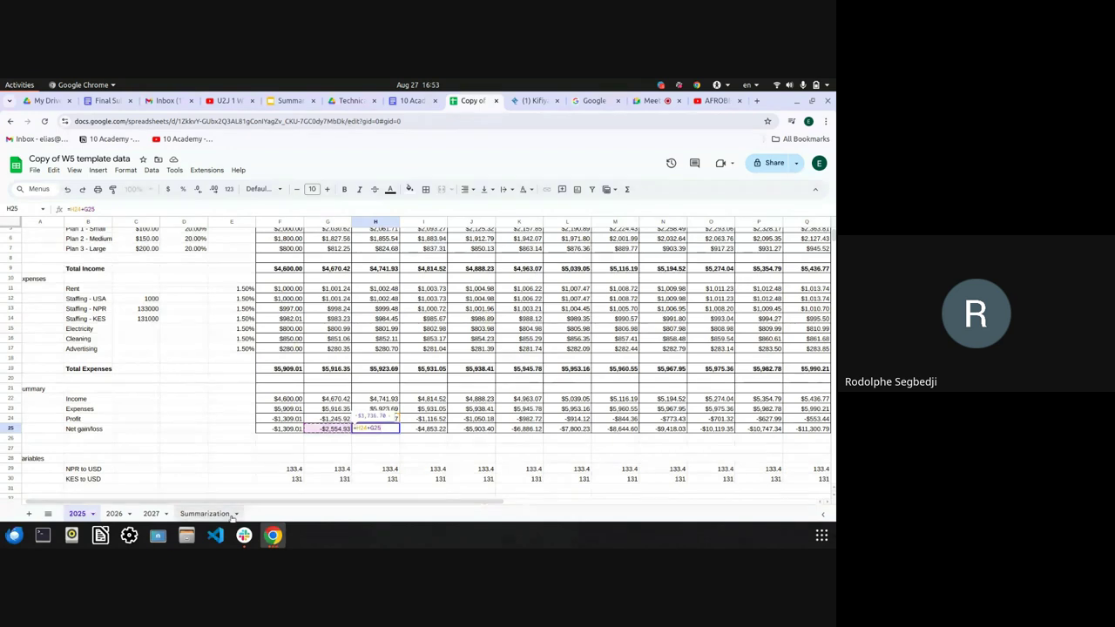
left_click(119, 515)
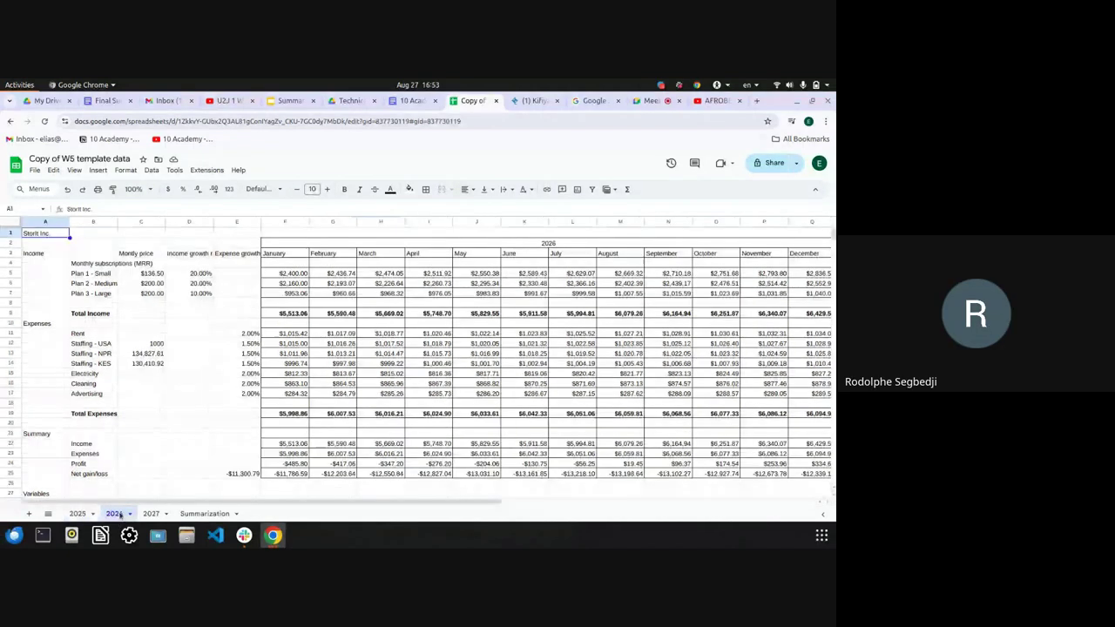
scroll(200, 487, "down", 1)
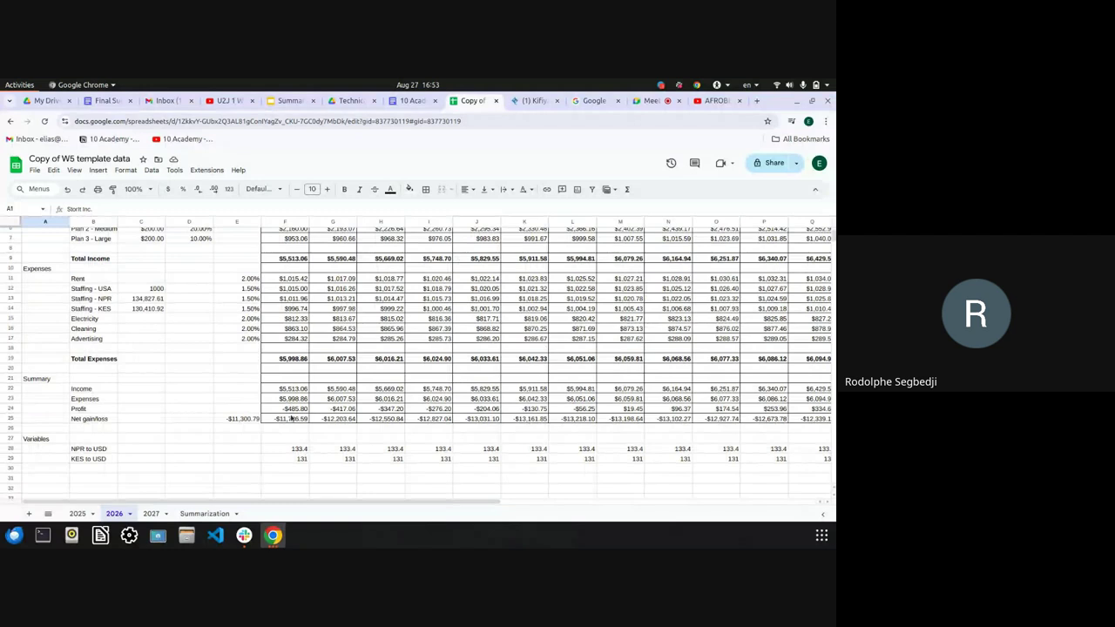
scroll(291, 419, "up", 1)
left_click(286, 437)
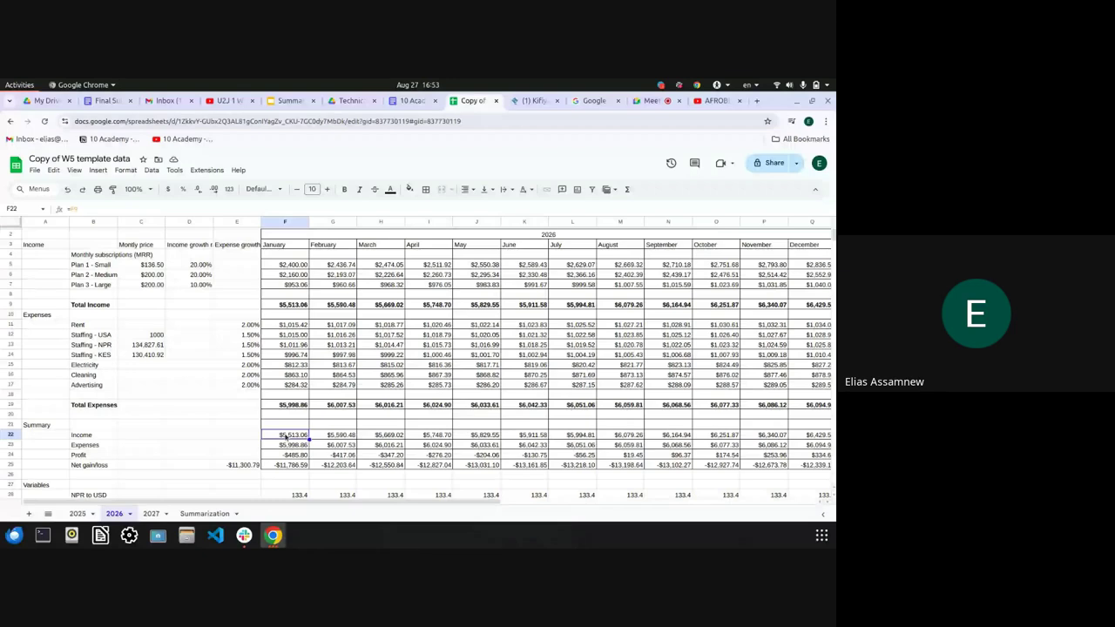
left_click(301, 465)
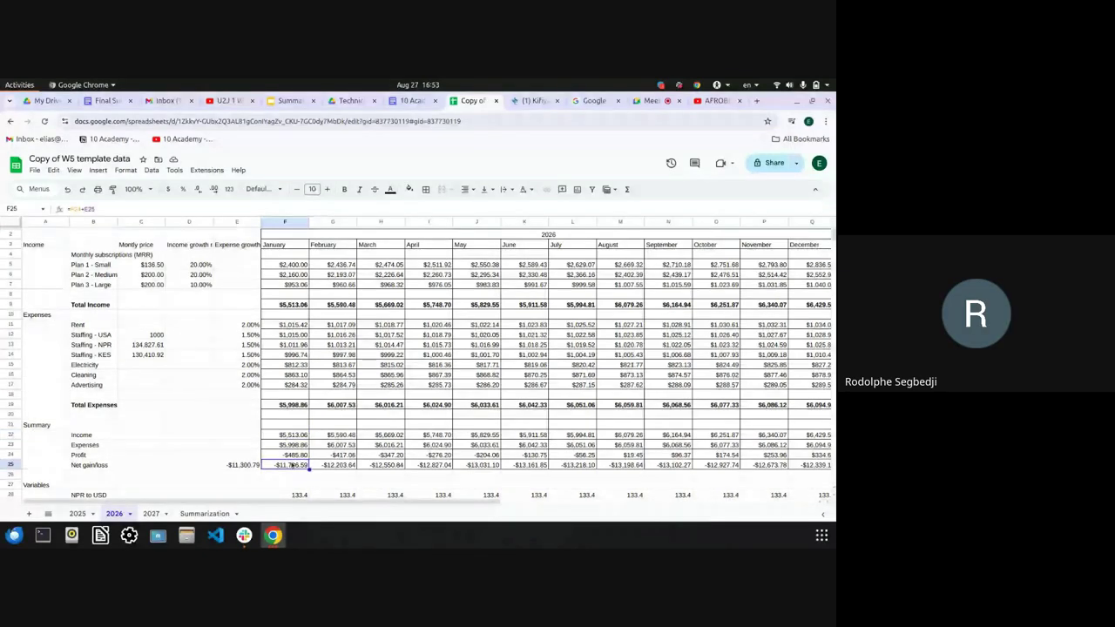
left_click(294, 435)
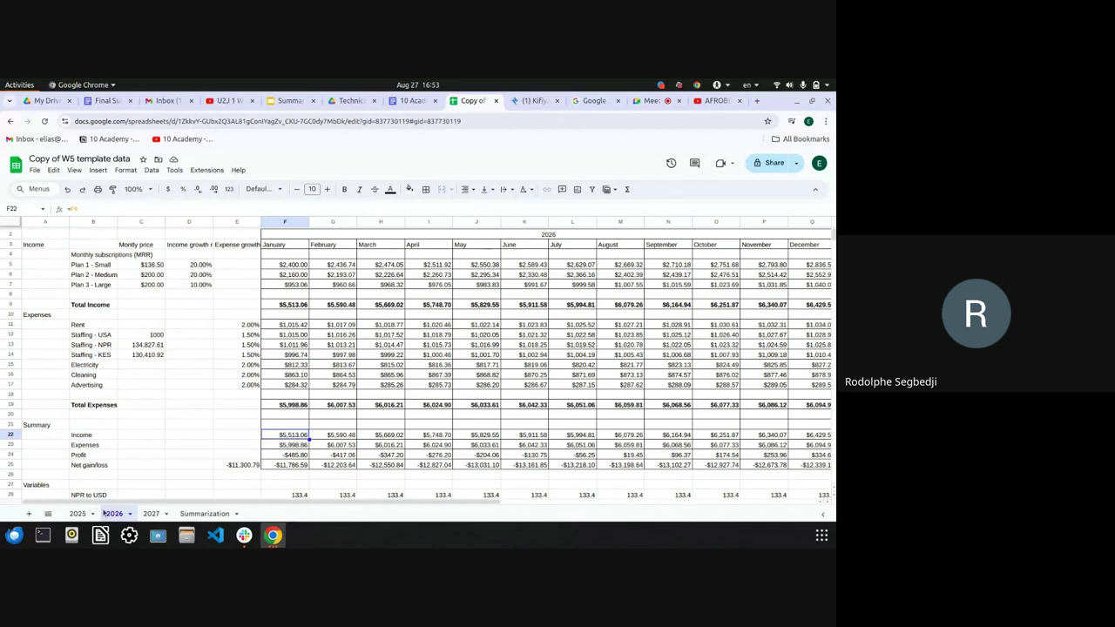
Examine December's Net gain/loss at the end of row 25 in the 2025 sheet, and return to the 2026 sheet
left_click(77, 513)
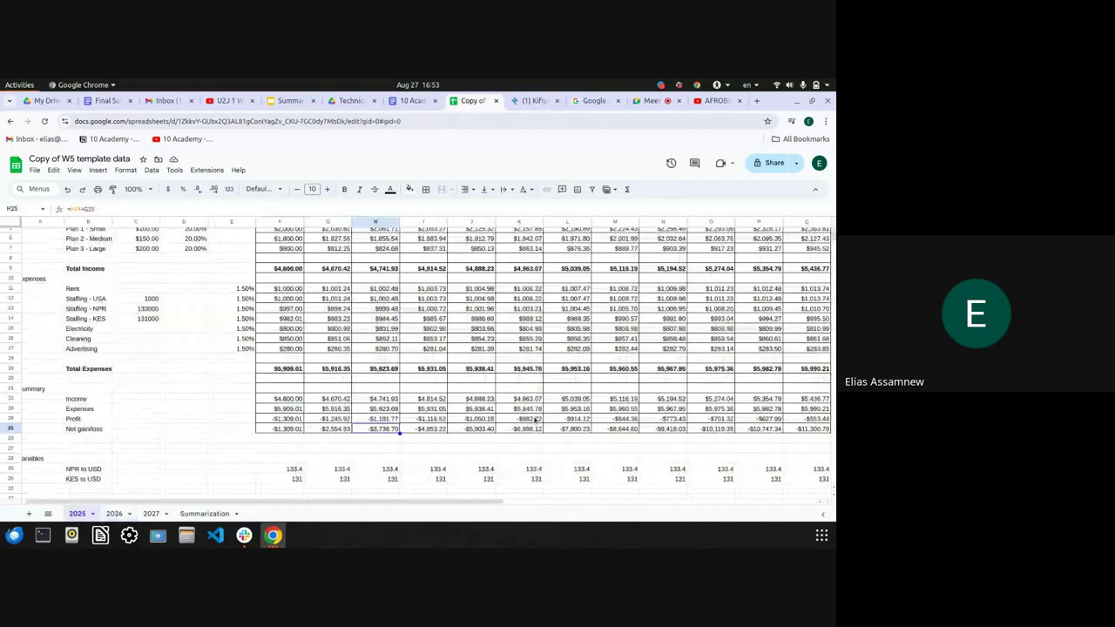
scroll(687, 442, "right", 4)
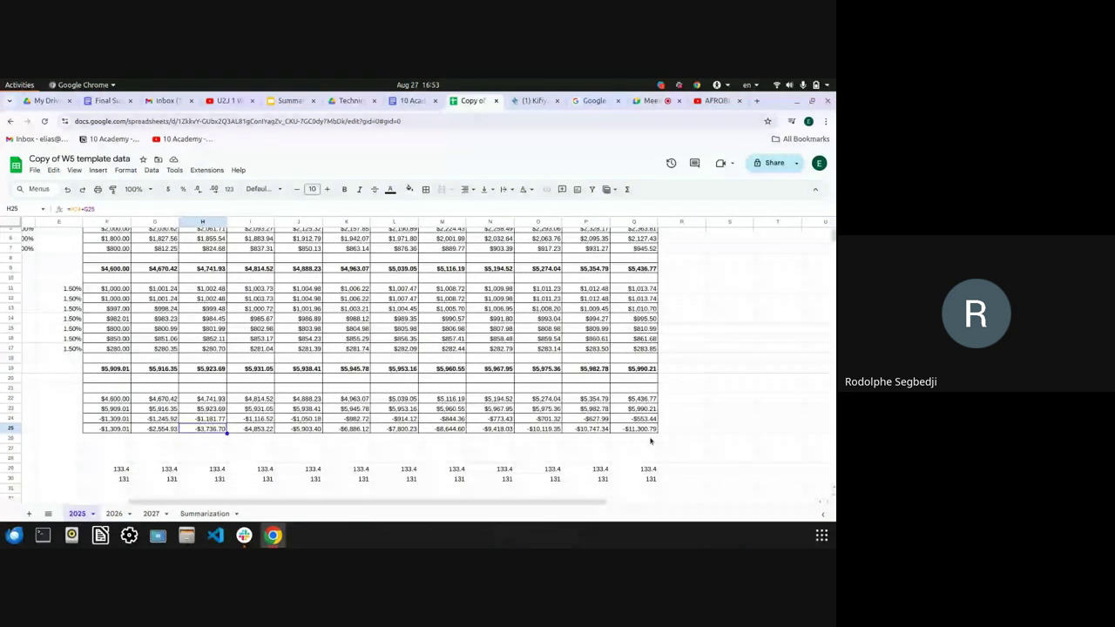
scroll(650, 441, "left", 1)
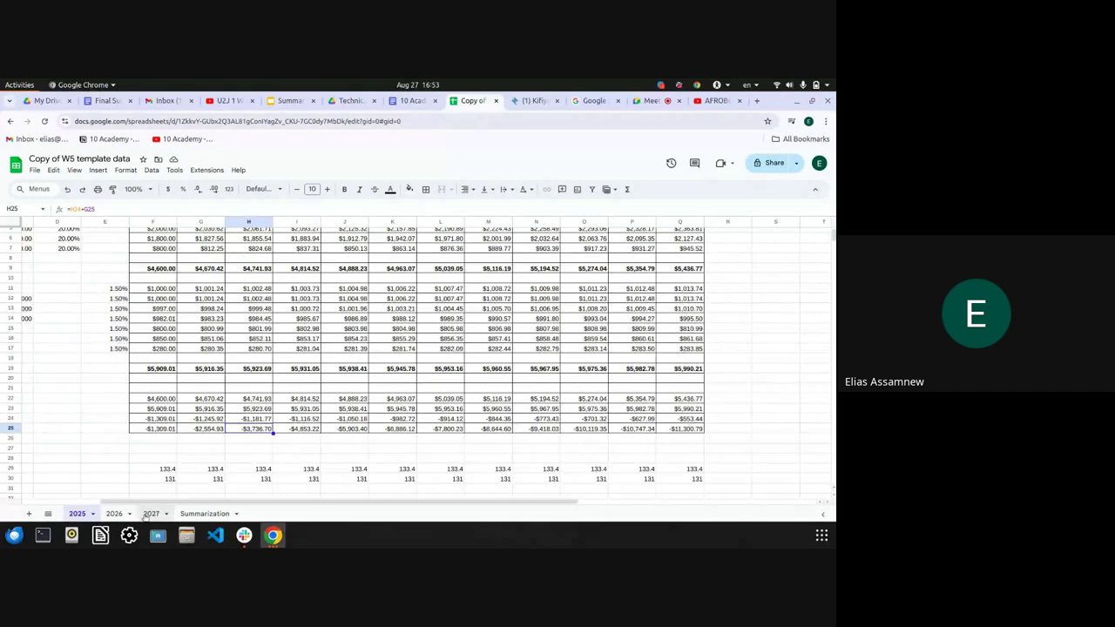
left_click(114, 513)
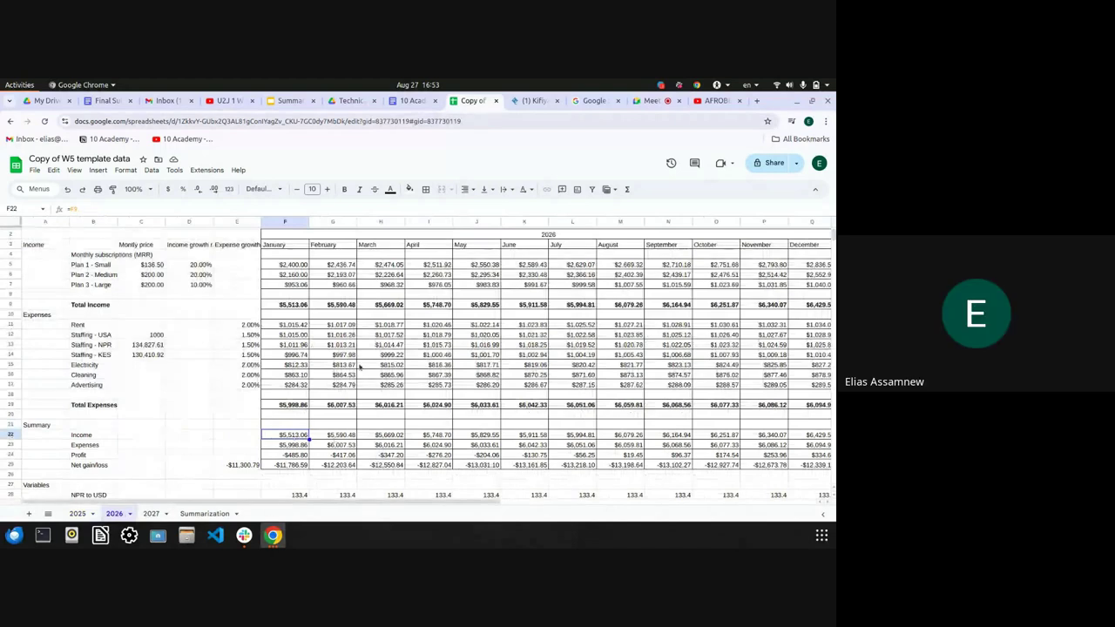
Check the Google Meet call, and highlight the Task 1 instructions in the 10 Academy - U2J2 - Week 5 document while reviewing them
left_click(651, 101)
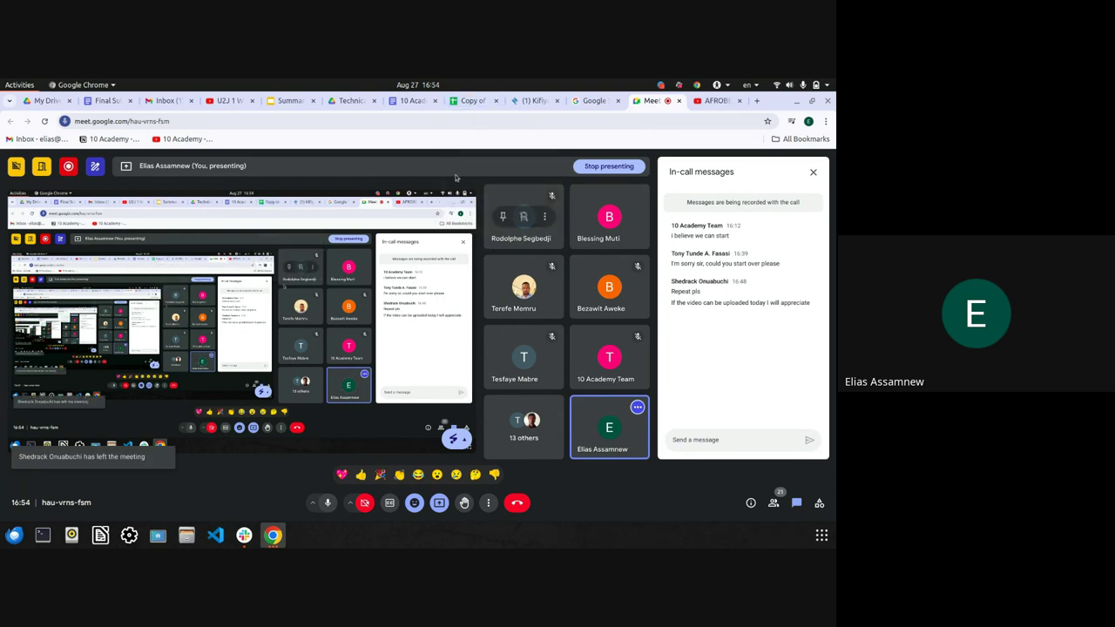
left_click(410, 100)
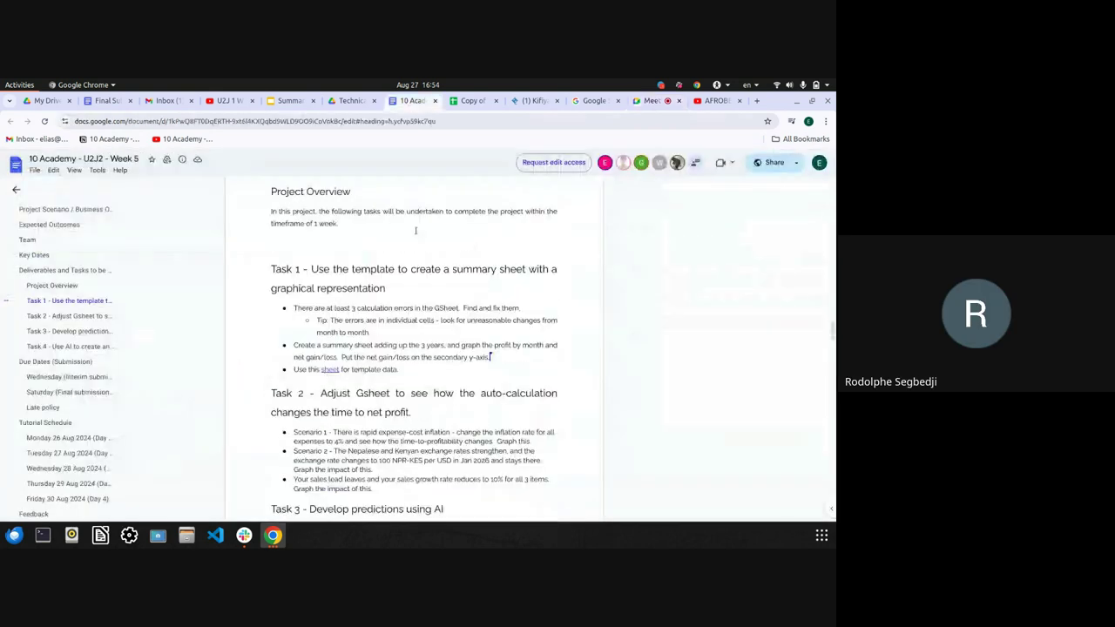
scroll(415, 231, "down", 1)
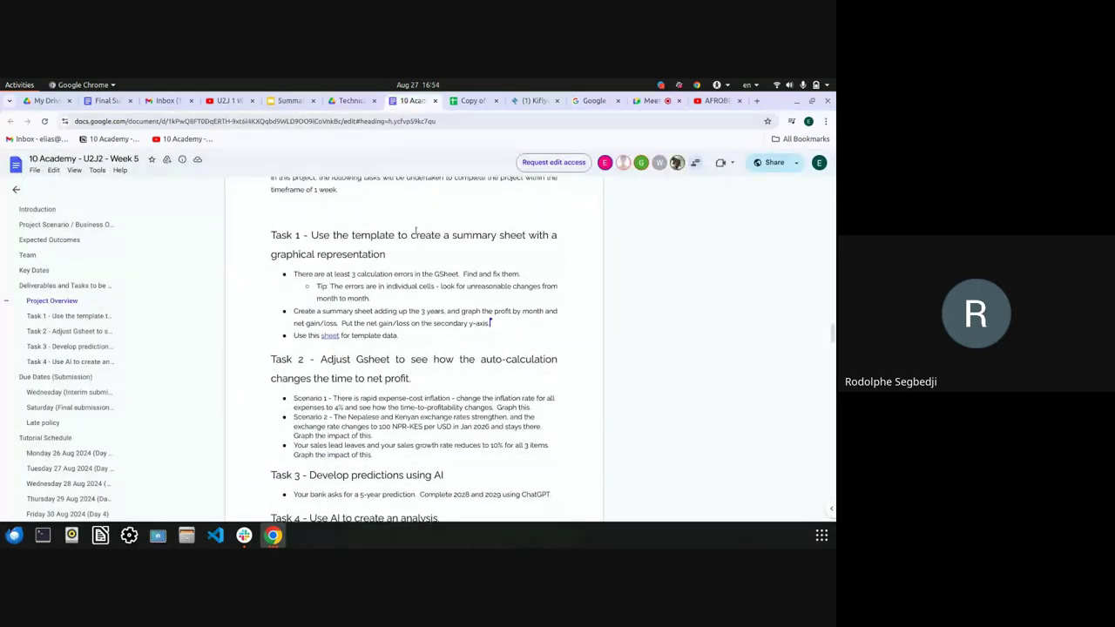
scroll(398, 342, "up", 1)
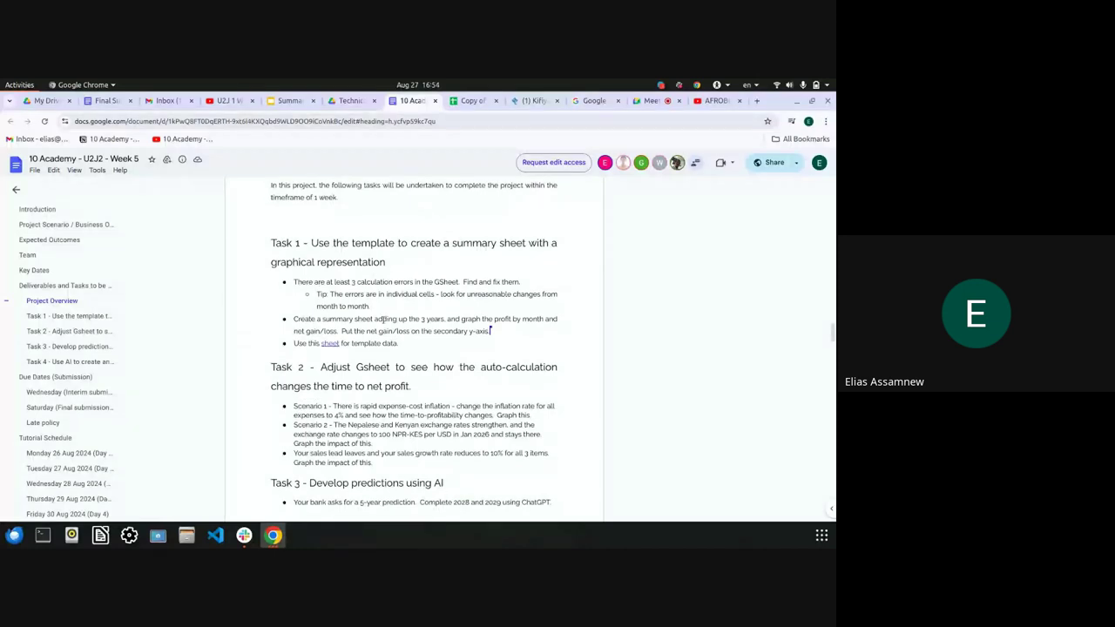
left_click(260, 252, "shift")
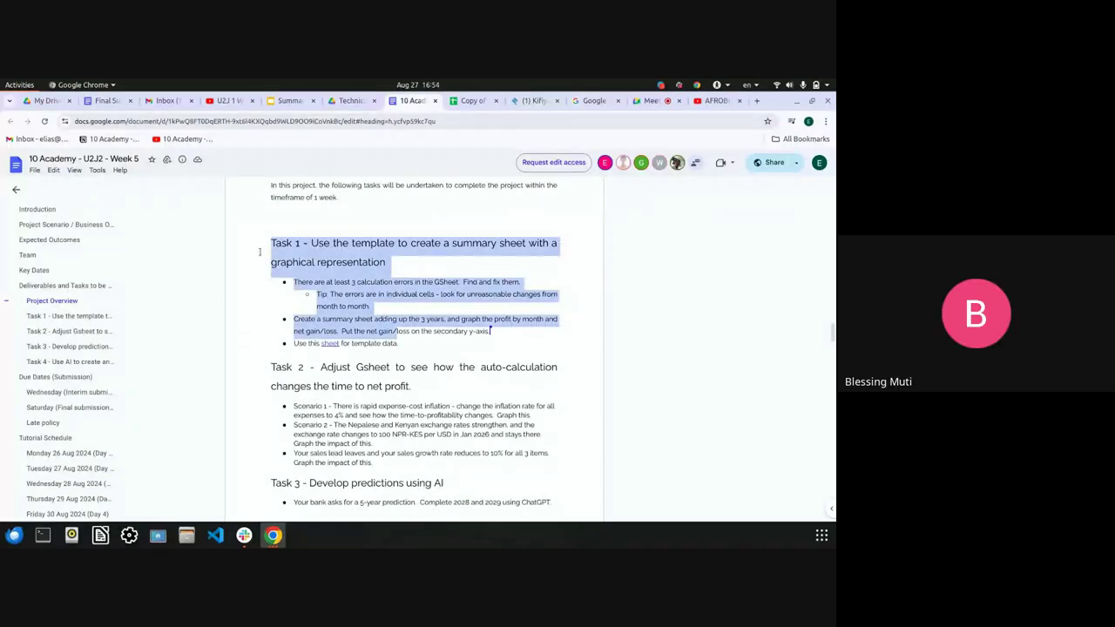
key("Right")
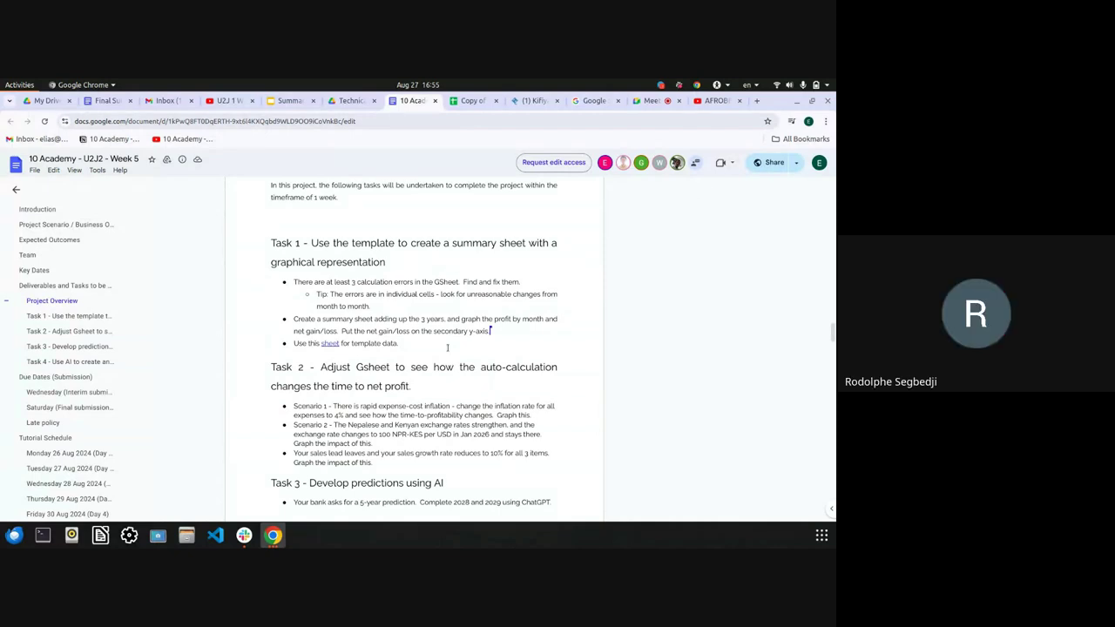
Switch to the Google Meet call, mute and unmute the microphone, and open the presentation options
left_click(648, 101)
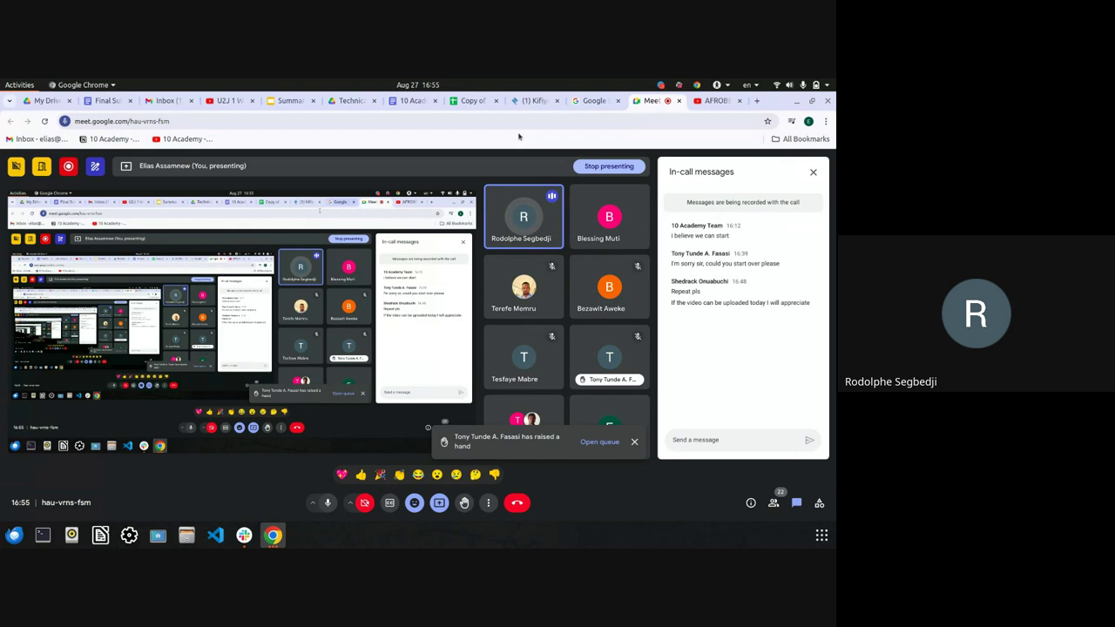
left_click(327, 503)
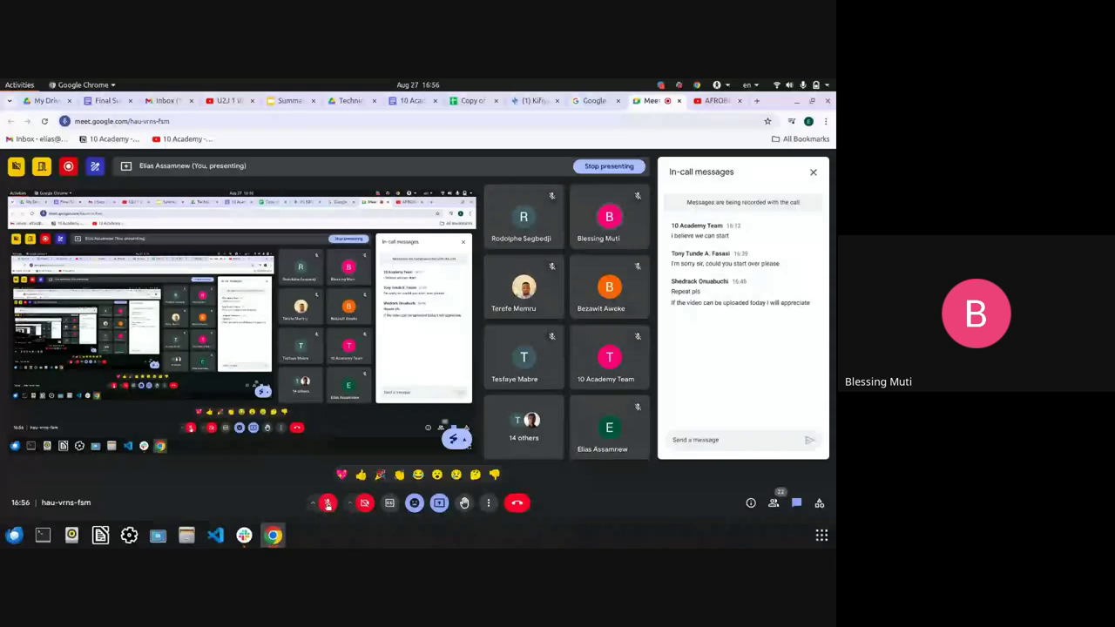
left_click(328, 503)
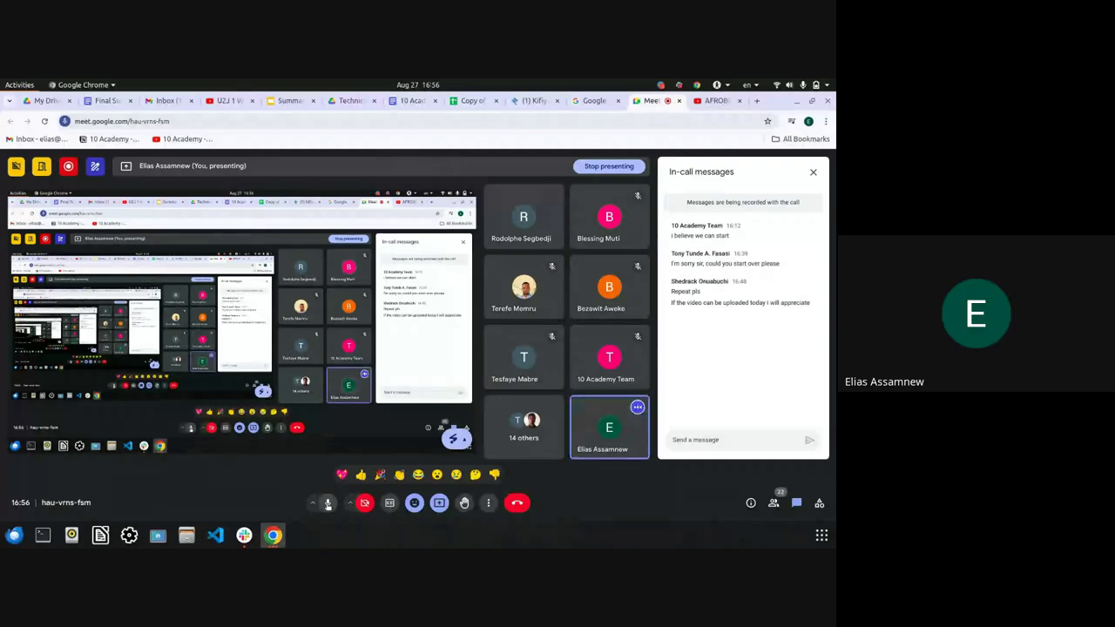
left_click(439, 503)
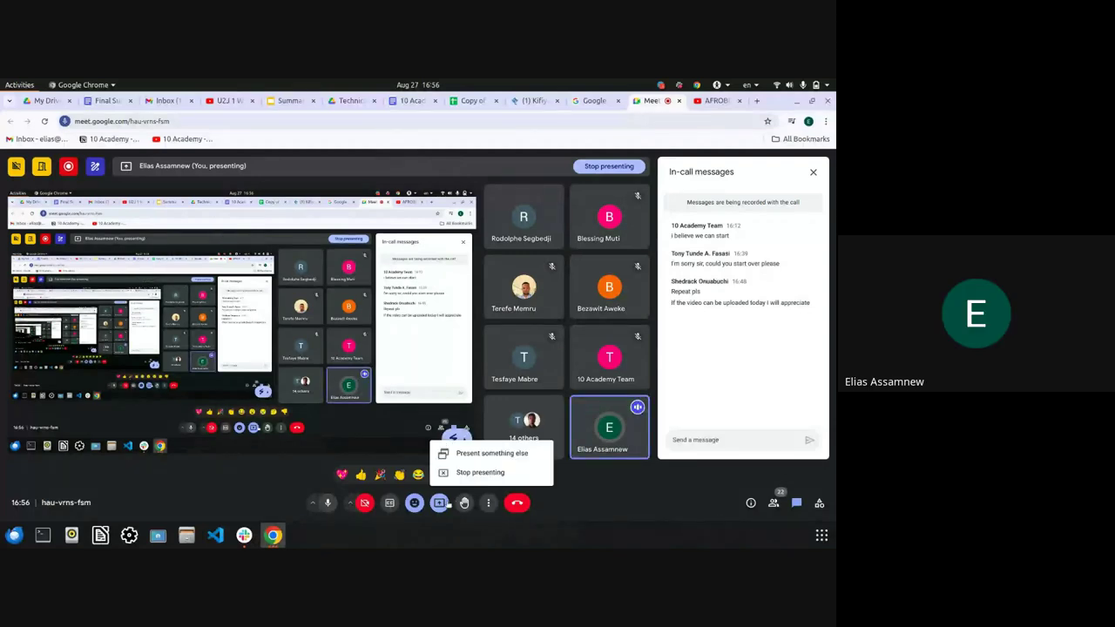
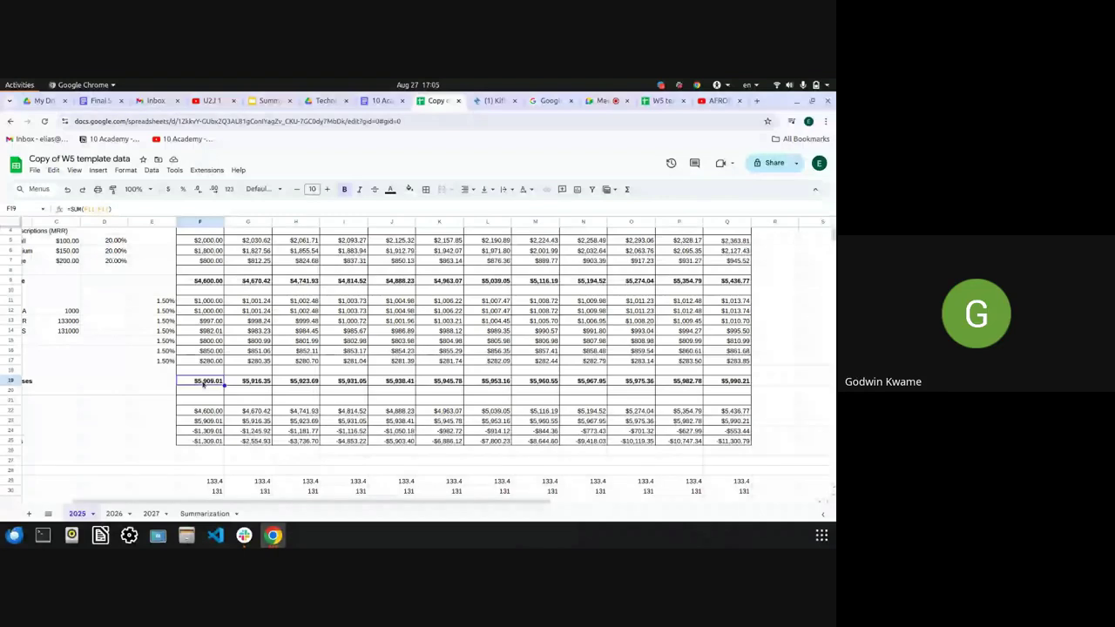
Enter January's Total Expenses formula =SUM(F11:F17) in F27 of the 2025 sheet and fill it across to December in Q27
double_click(202, 382)
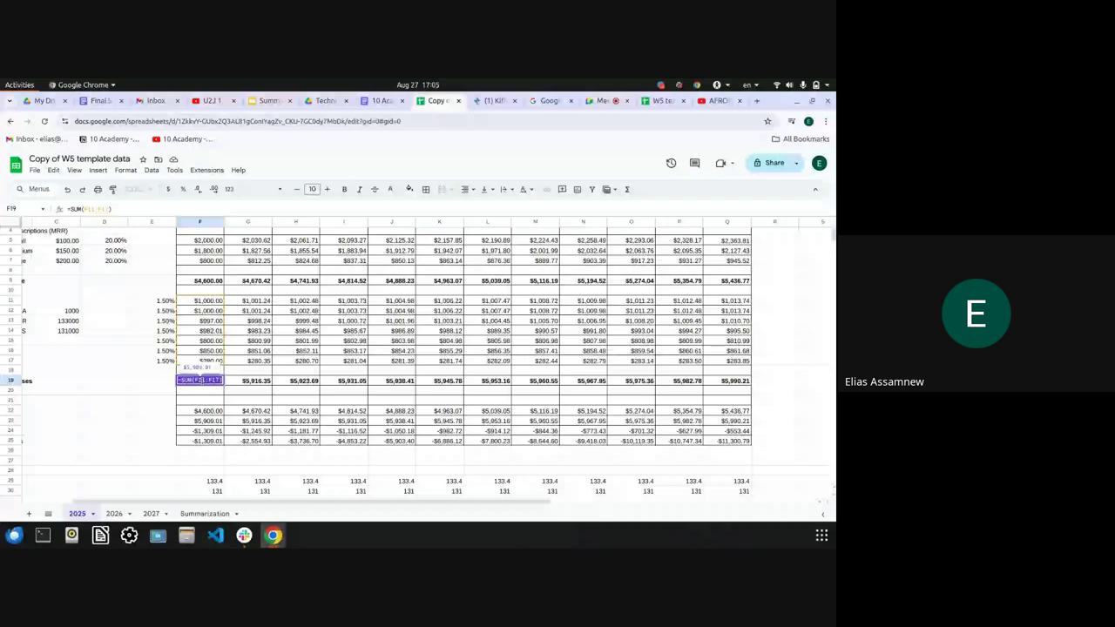
left_click(193, 460)
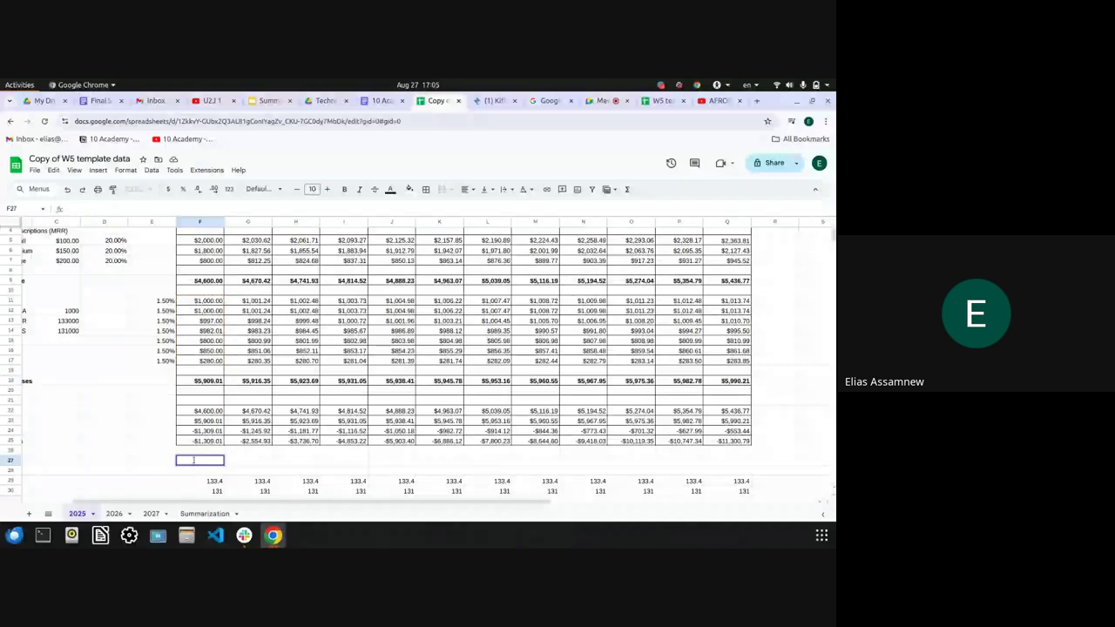
type("=SUM(F11:F17)")
left_click(237, 465)
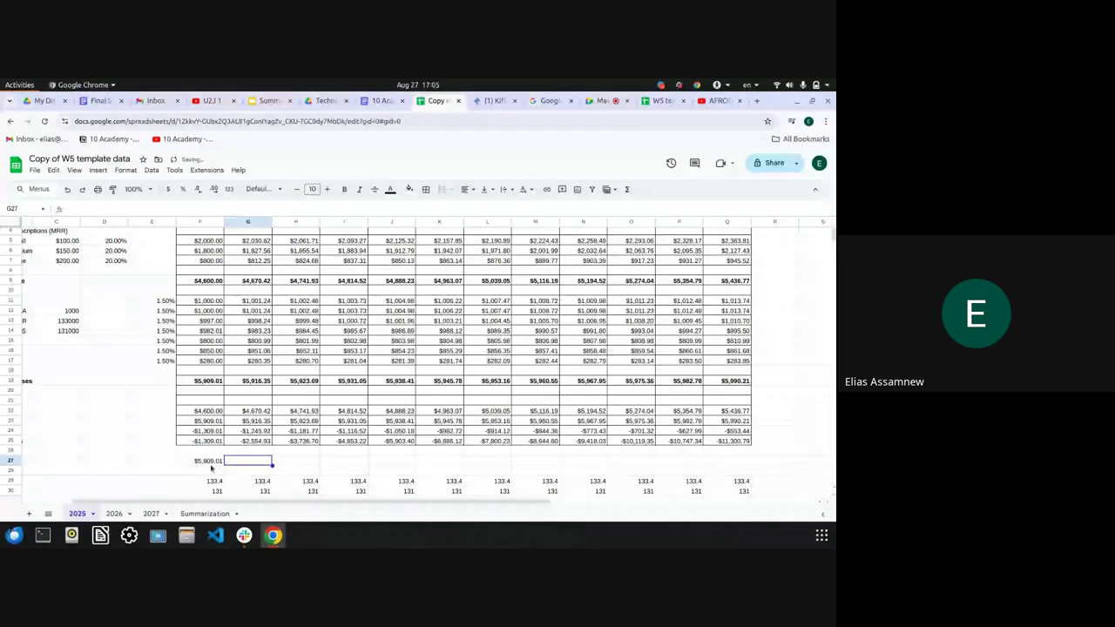
left_click(210, 462)
left_click_drag(224, 465, 722, 463)
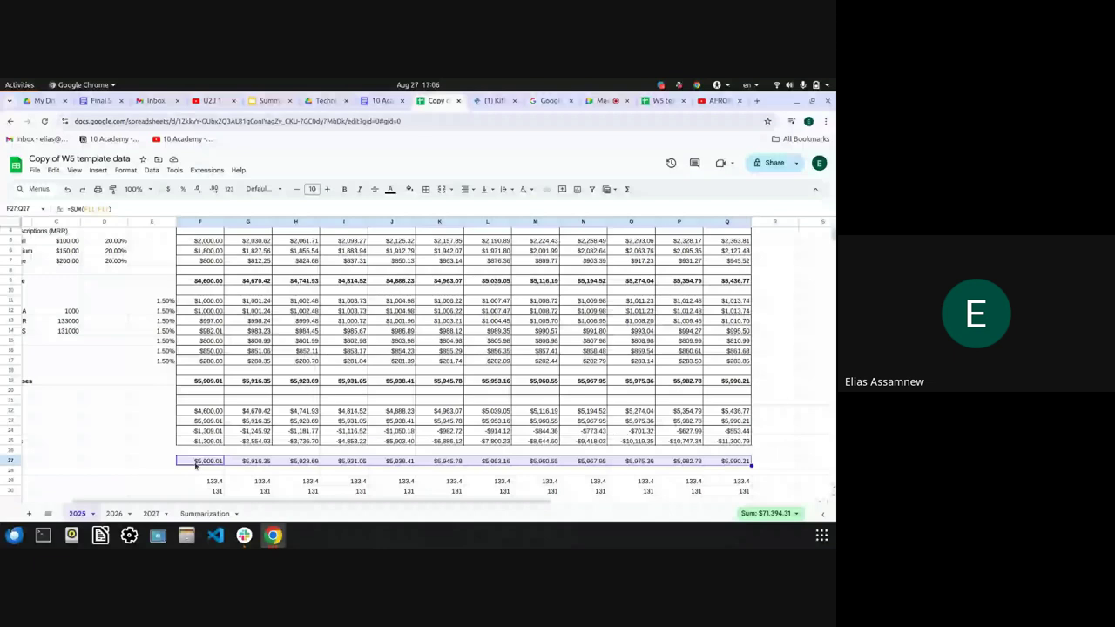
Compare the filled SUM formulas in Q27 and F27, and inspect the cell range that F27 references
scroll(195, 466, "down", 2)
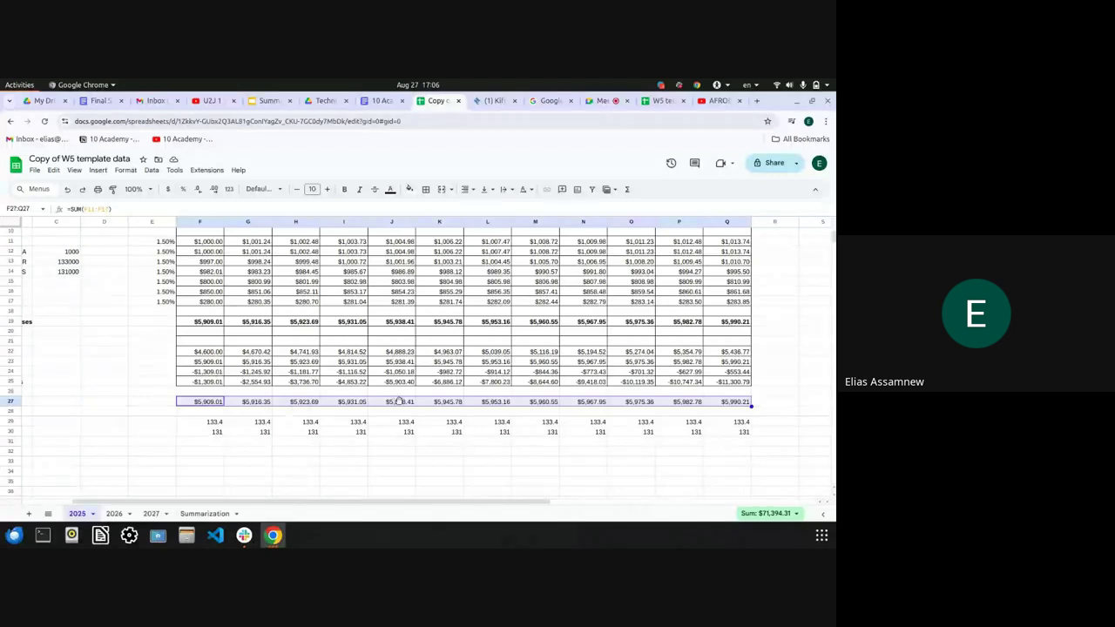
left_click(746, 405)
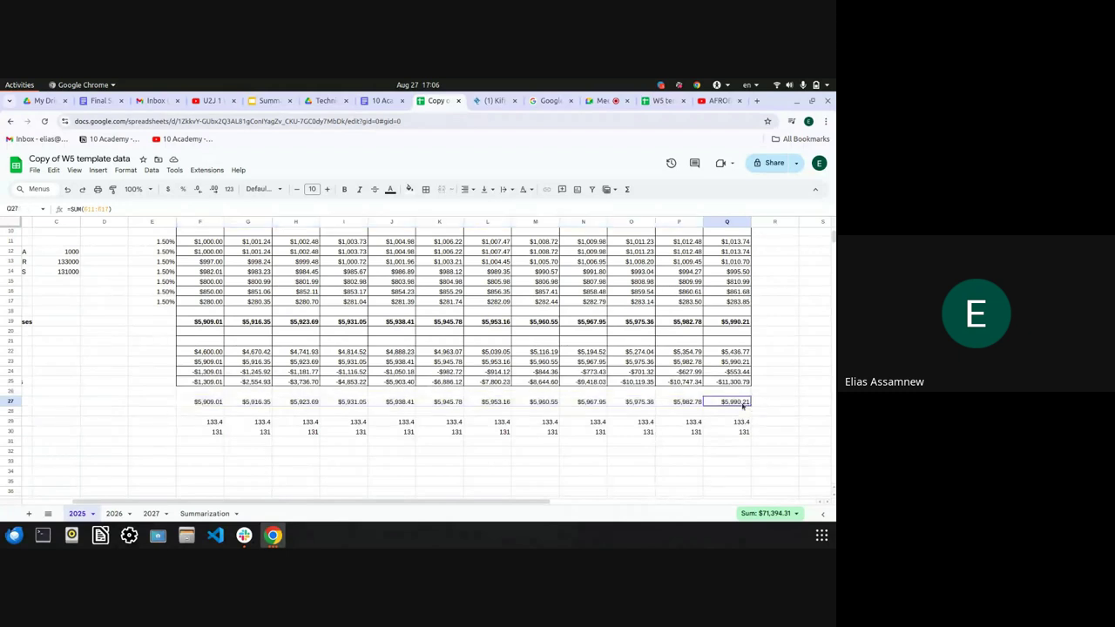
left_click(200, 403)
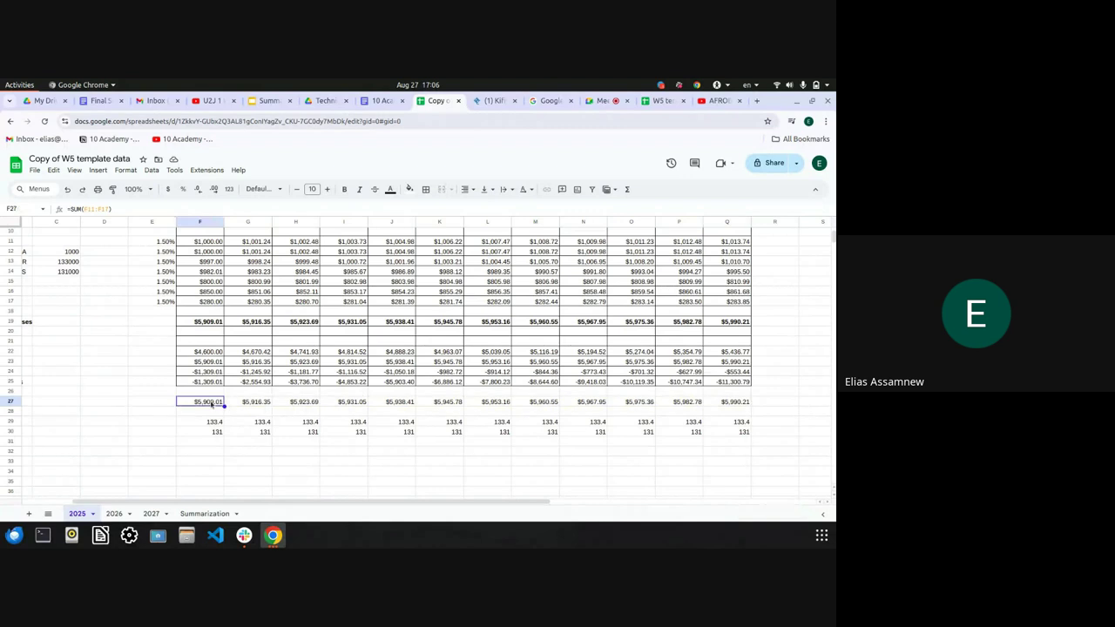
double_click(222, 401)
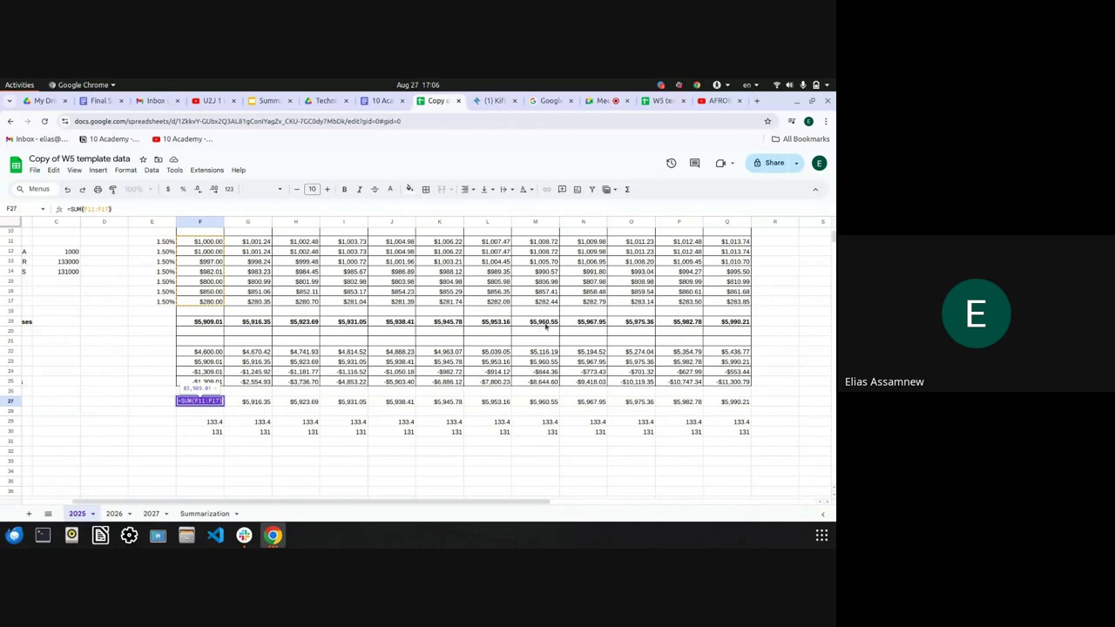
left_click(148, 408)
Clear the demonstration formulas from F27:Q27 in the 2025 sheet
left_click(191, 405)
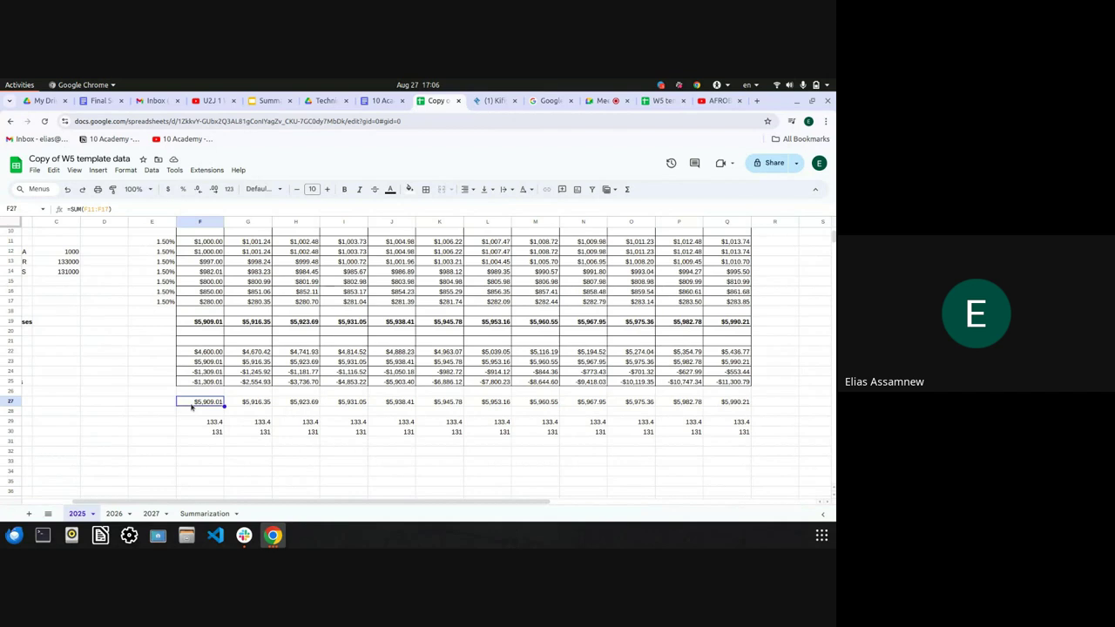
key("shift+Right")
key("shift+Right")
key("shift+Right")
key("shift+Right")
key("shift+Right")
key("shift+Right")
key("shift+Right")
key("shift+Right")
key("shift+Right")
key("shift+Right")
key("shift+Right")
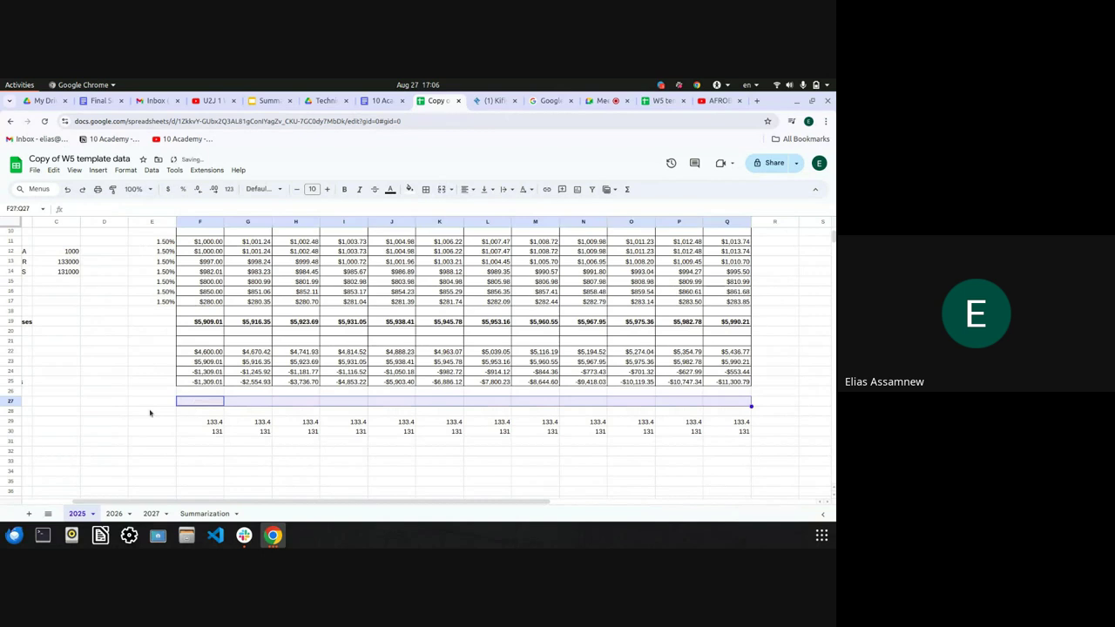
key("Delete")
left_click(150, 412)
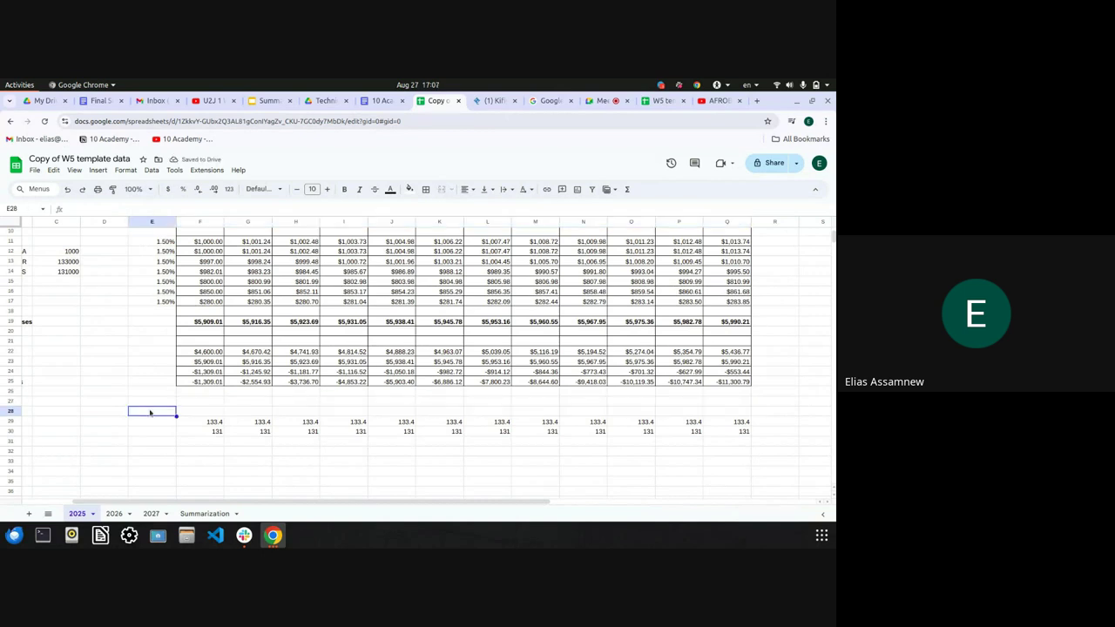
Review the 2025 sheet's monthly figures, and go through the Summarization sheet down to its Quarterly report section
scroll(376, 364, "up", 3)
scroll(375, 364, "down", 1)
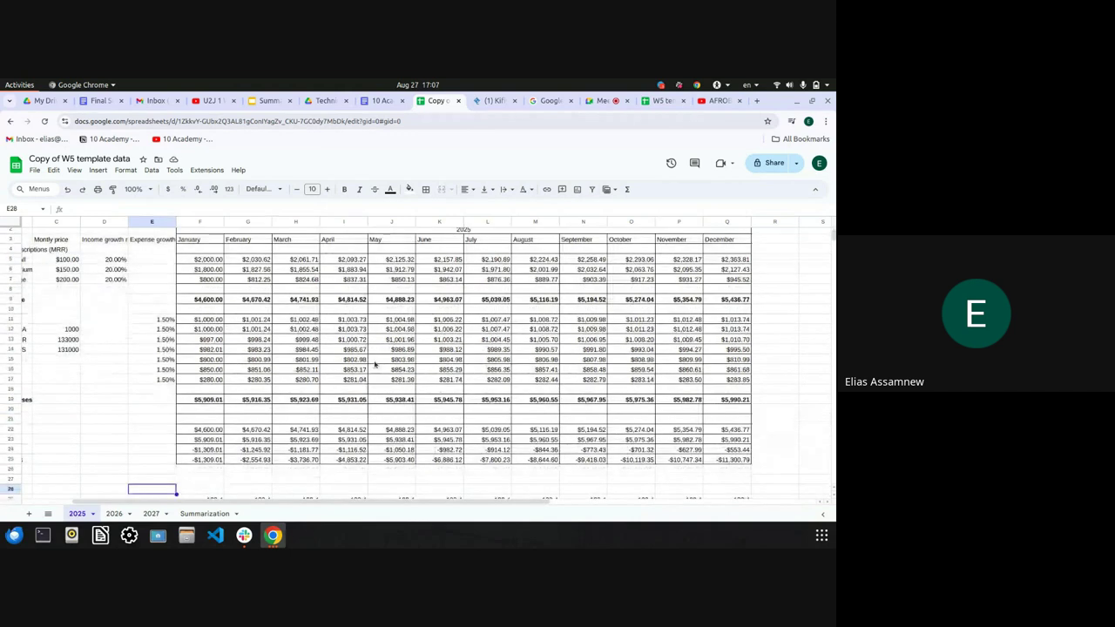
left_click(187, 514)
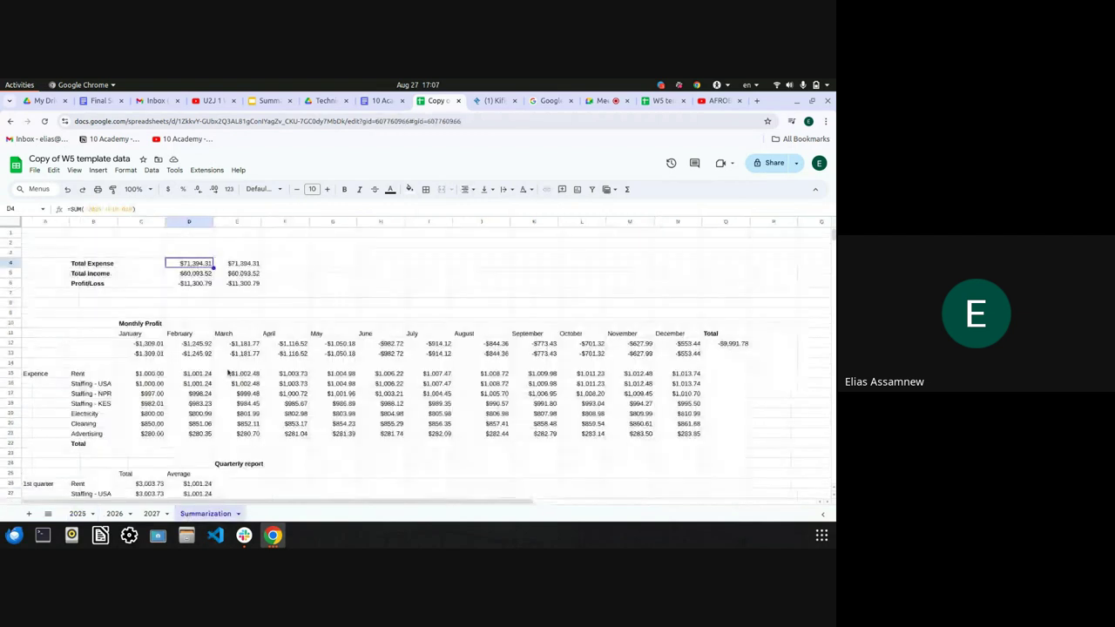
scroll(222, 357, "down", 5)
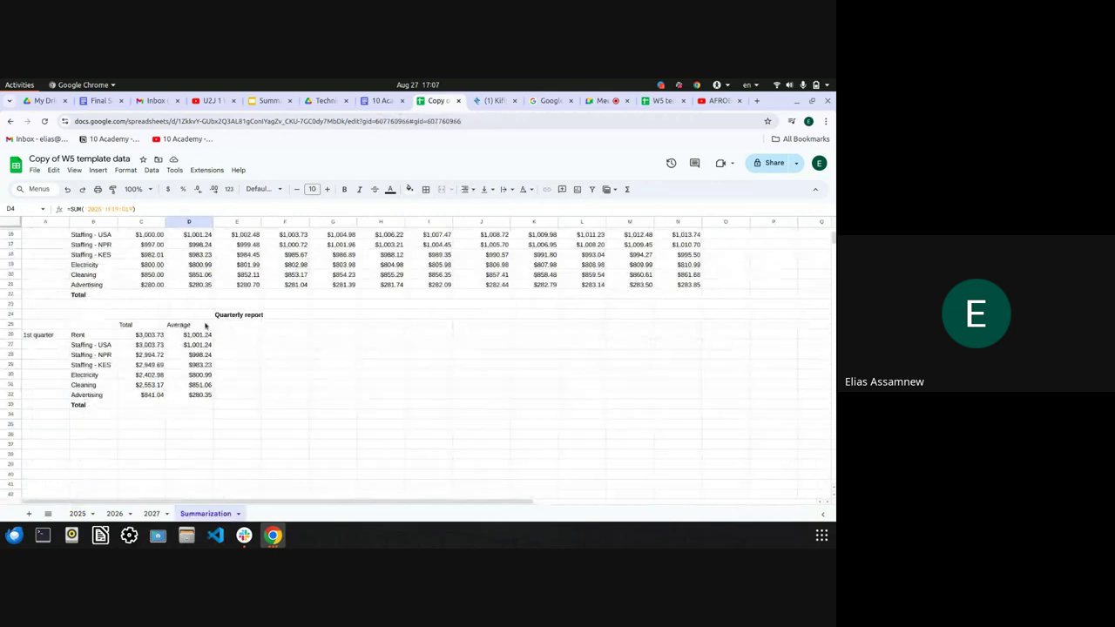
Clear the 1st quarter Average formulas in D26:D32 of the Summarization sheet's Quarterly report
left_click(193, 337)
key("shift+Down")
key("shift+Down")
key("shift+Down")
key("shift+Down")
key("shift+Down")
key("shift+Down")
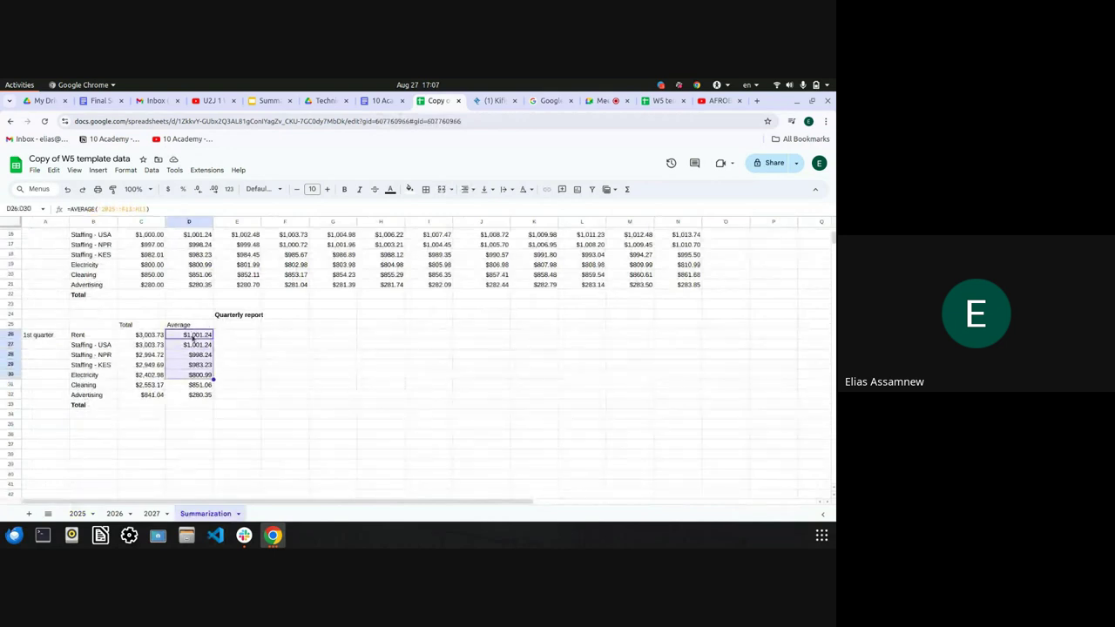
key("Delete")
double_click(191, 336)
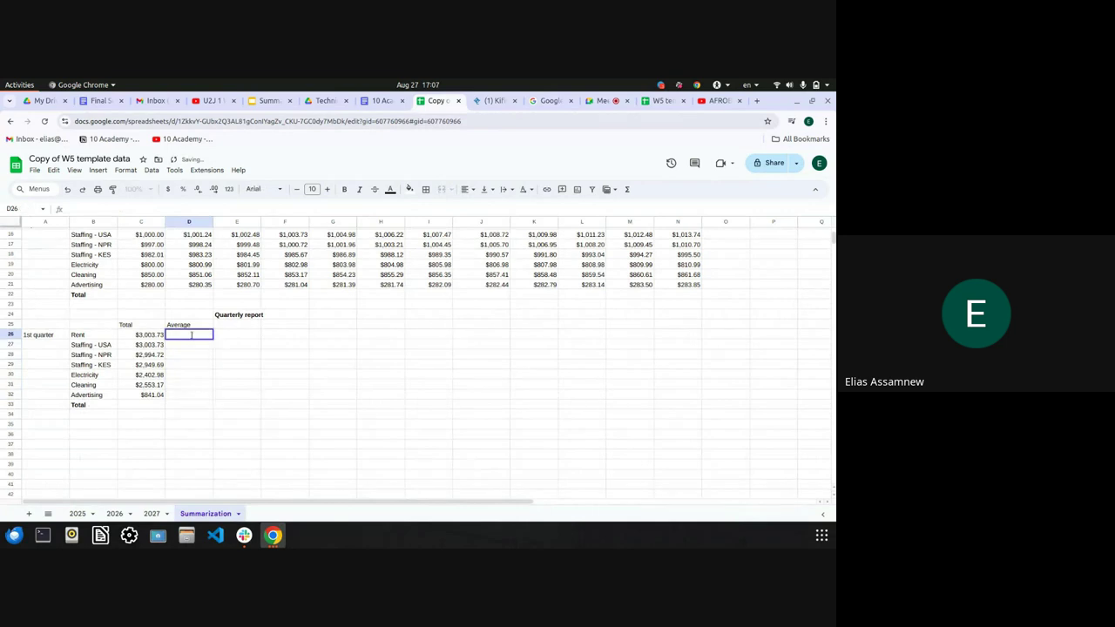
type("=")
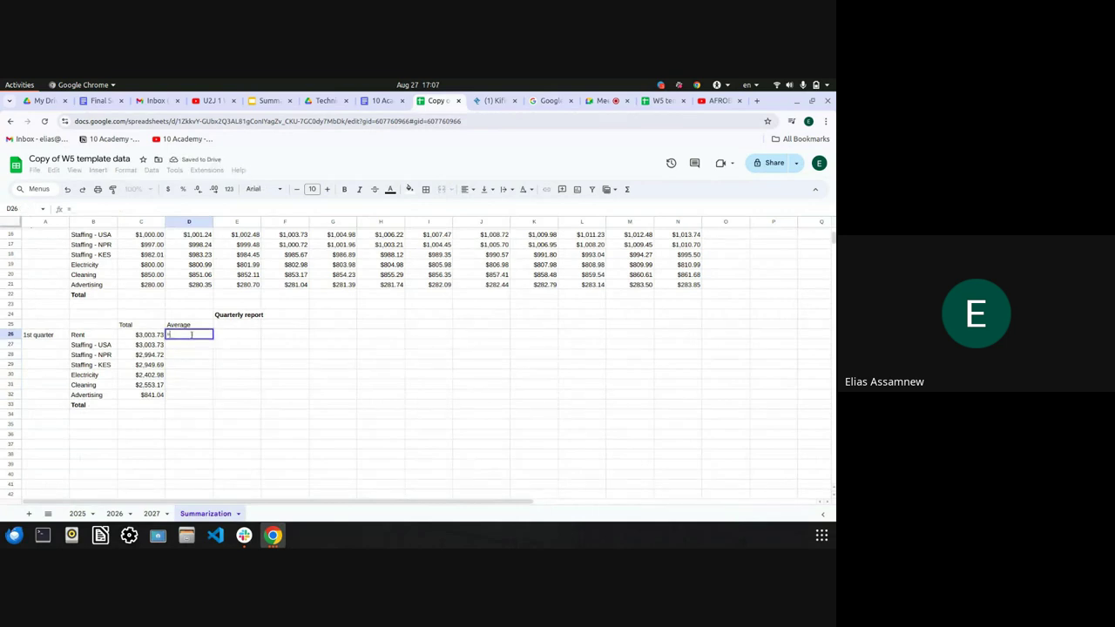
type("AVERAGE")
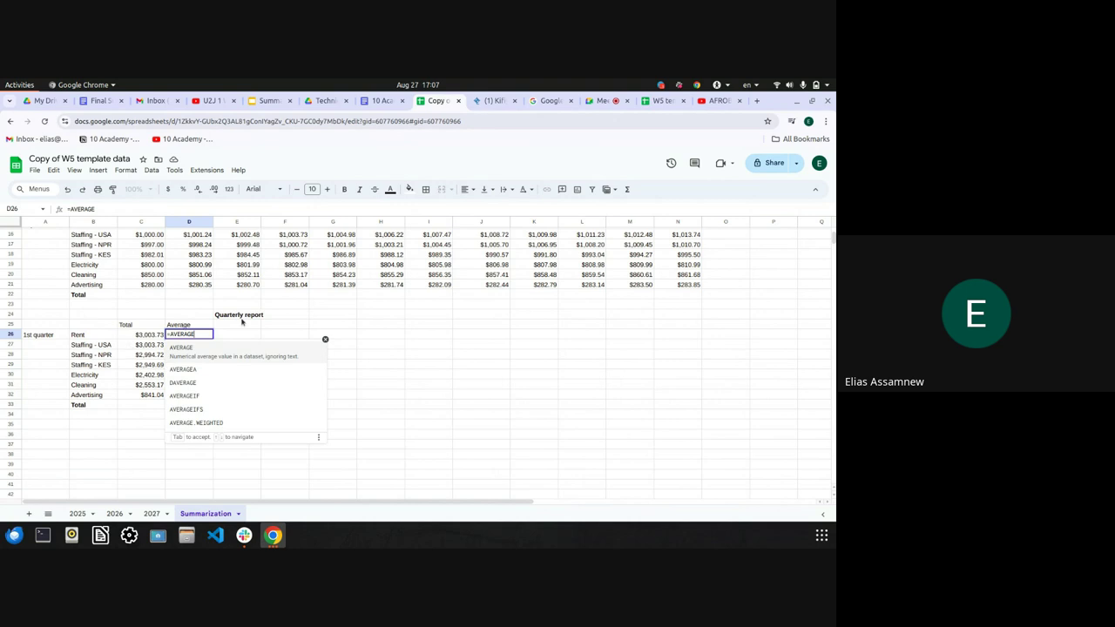
left_click(199, 358)
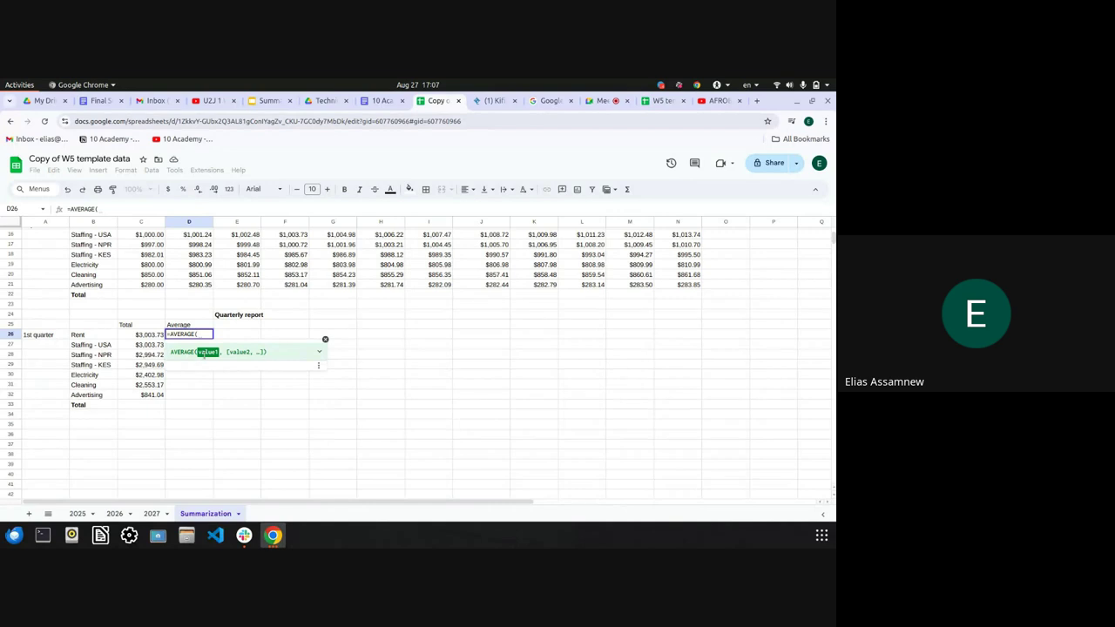
left_click(77, 513)
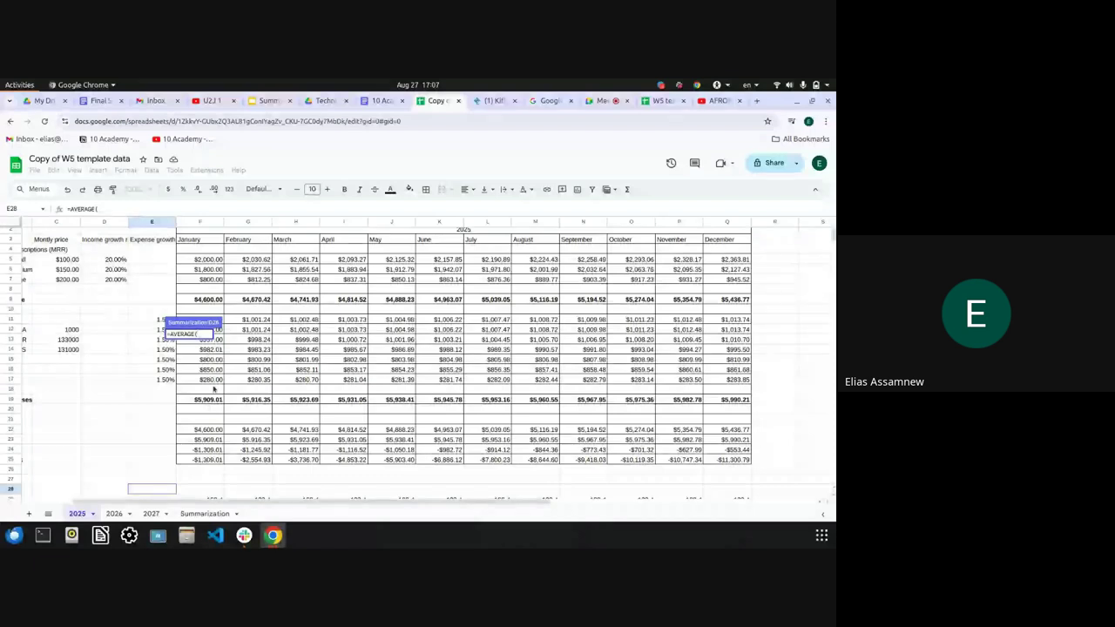
left_click(205, 513)
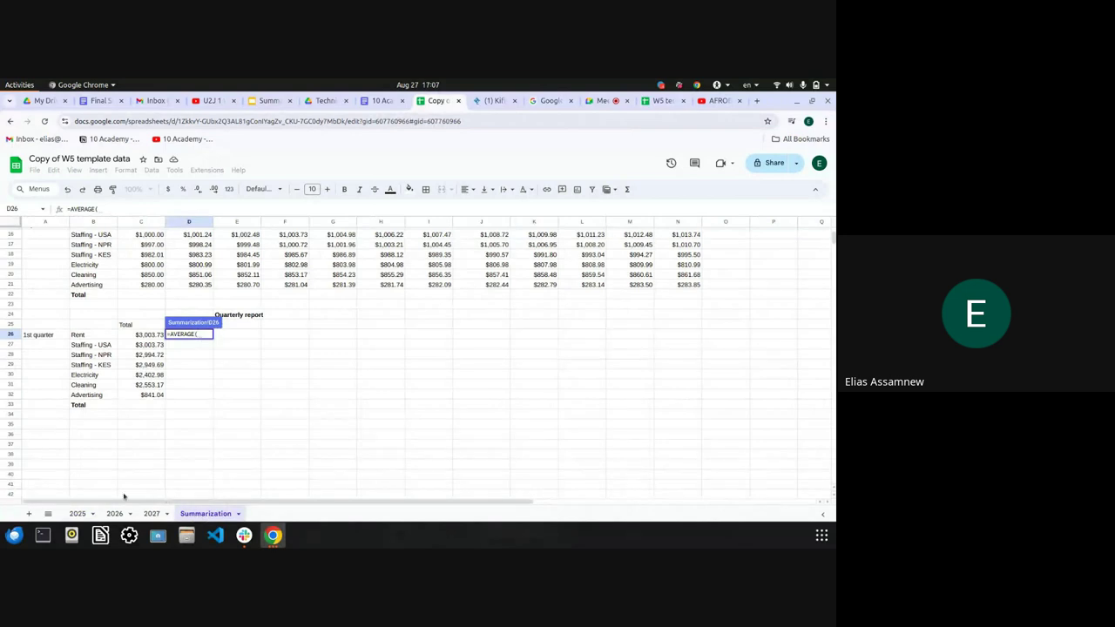
left_click(77, 513)
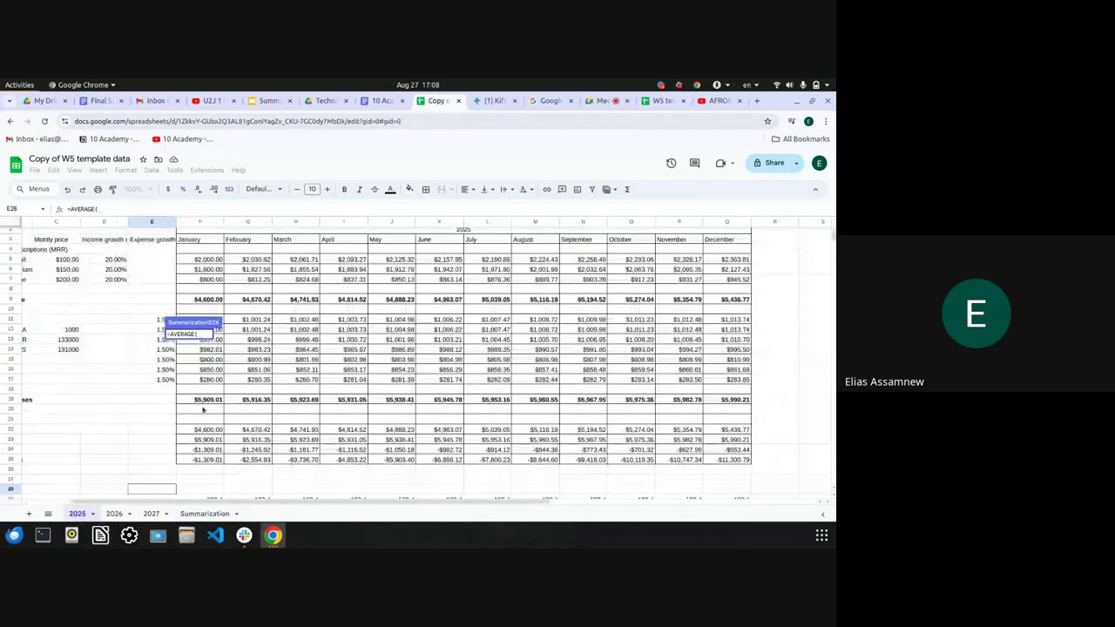
left_click(209, 301)
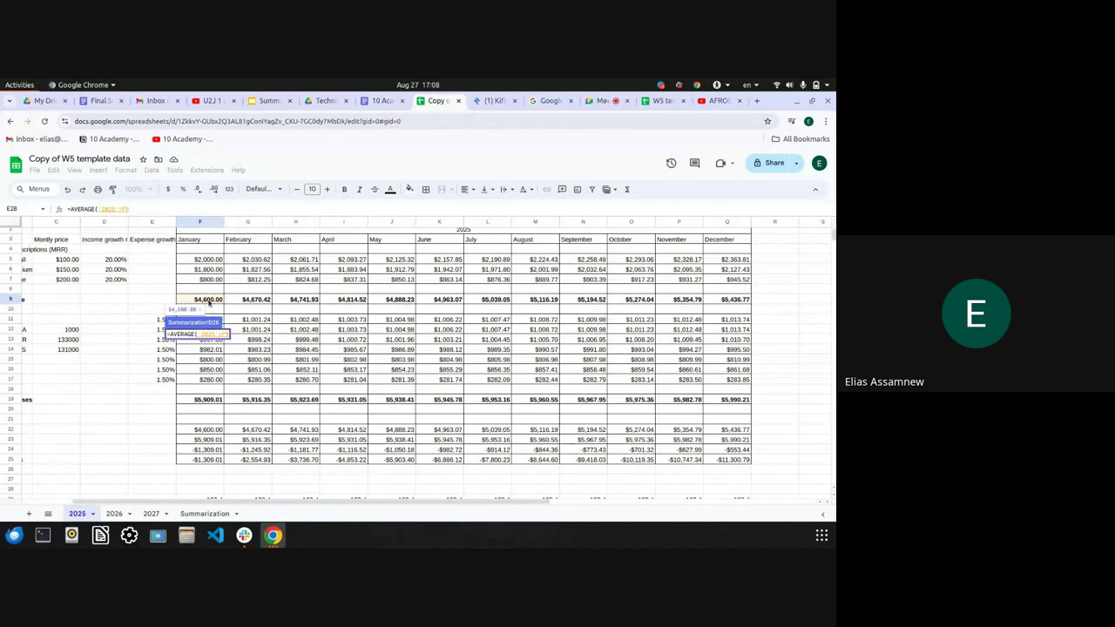
key("BackSpace")
key("BackSpace")
key("BackSpace")
key("BackSpace")
key("BackSpace")
key("BackSpace")
key("BackSpace")
key("BackSpace")
key("BackSpace")
key("BackSpace")
key("BackSpace")
key("BackSpace")
key("BackSpace")
key("BackSpace")
key("BackSpace")
key("BackSpace")
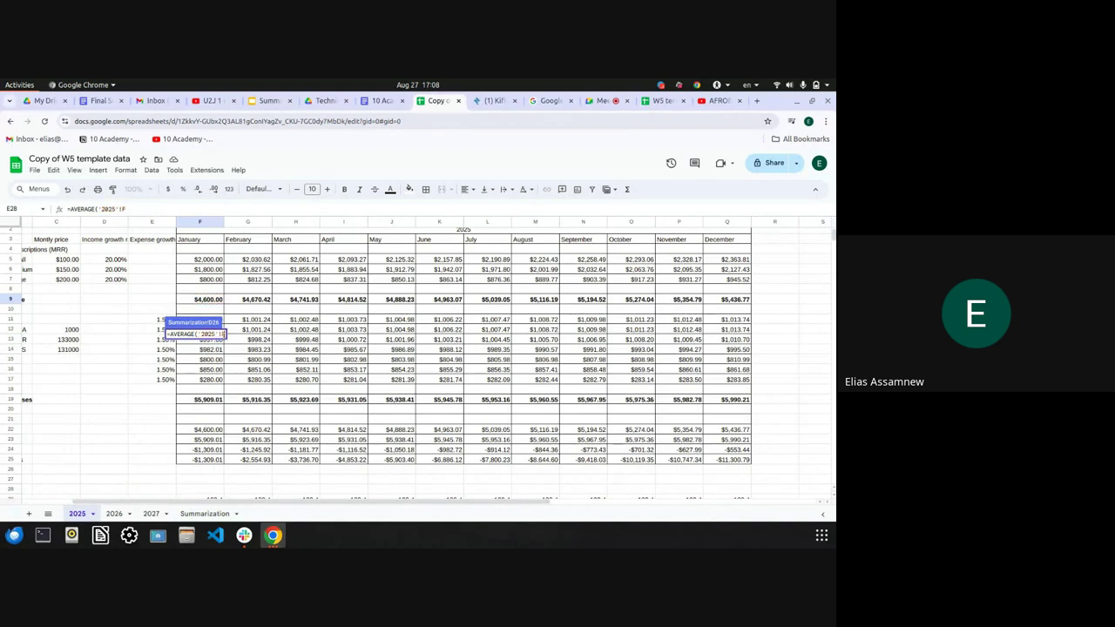
key("BackSpace")
key("BackSpace")
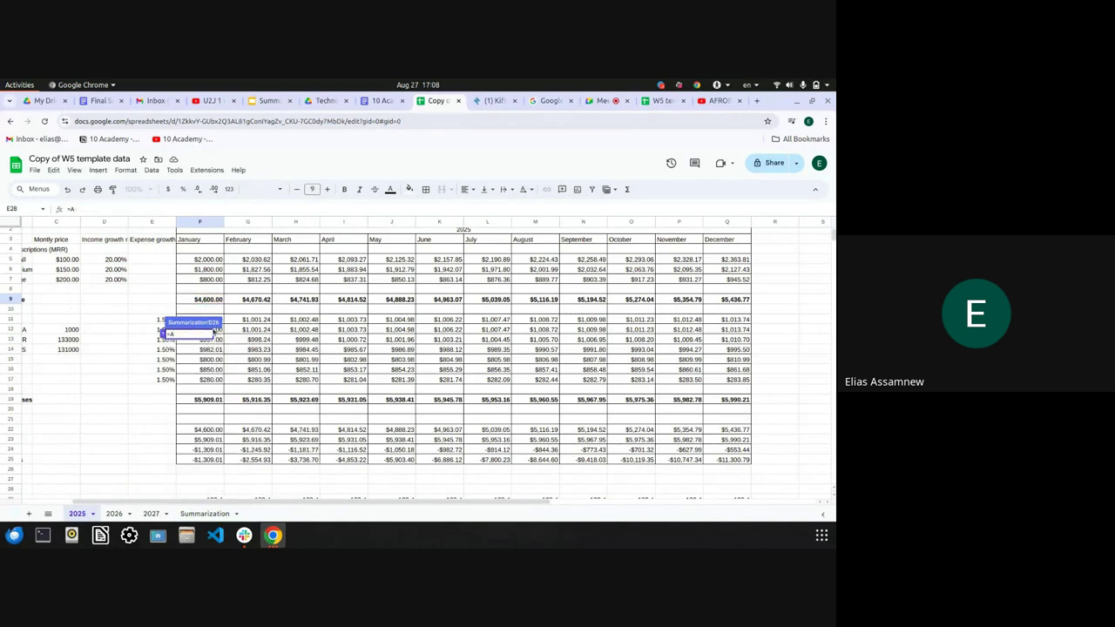
Enter Rent's 1st quarter average =AVERAGE('2025'!F11:H11) in D26 of the Summarization sheet and fill it down to Advertising in D32
left_click(207, 514)
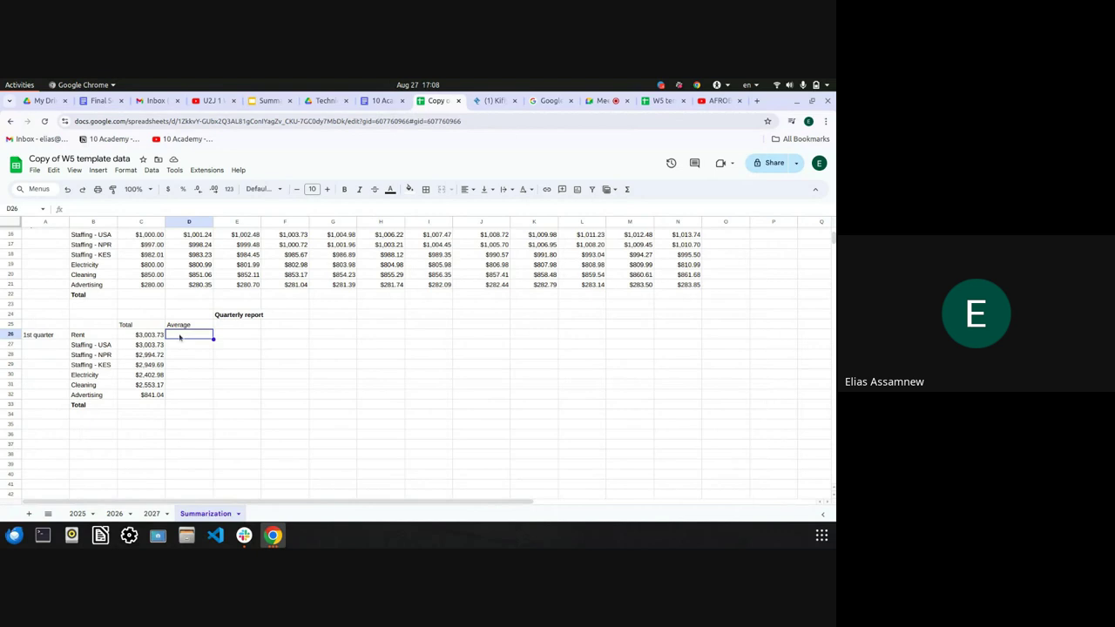
double_click(180, 335)
type("=AVE")
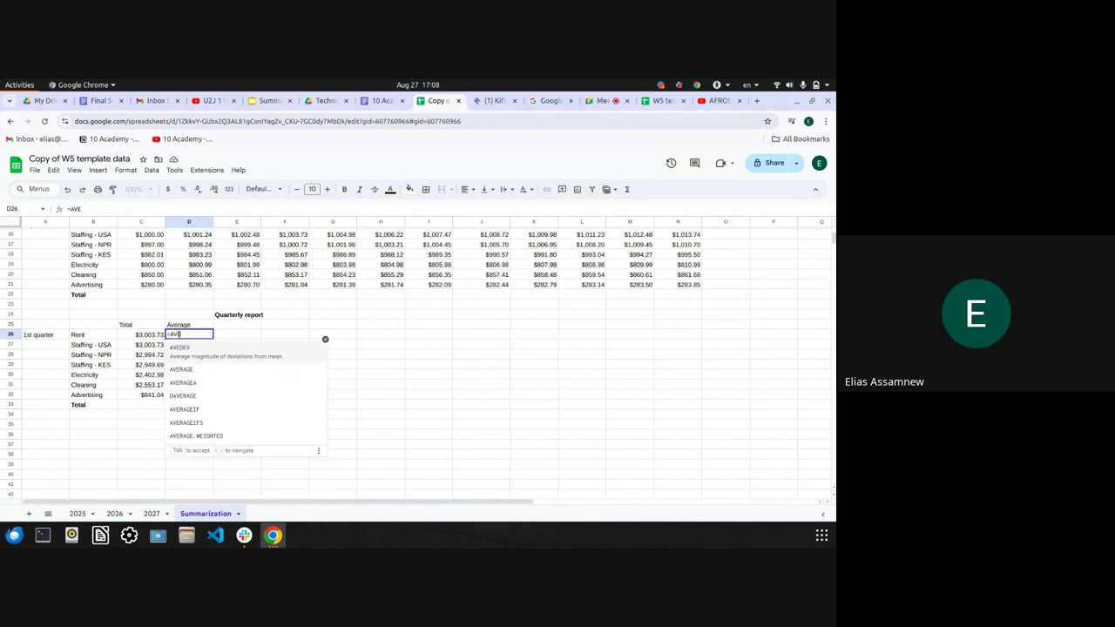
left_click(195, 365)
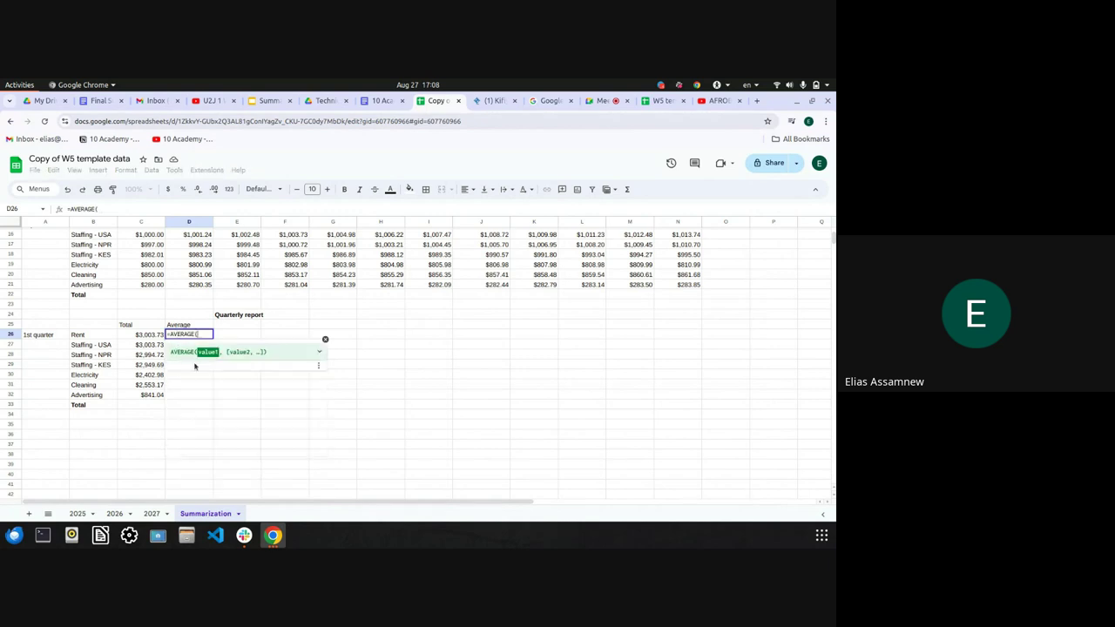
left_click(79, 514)
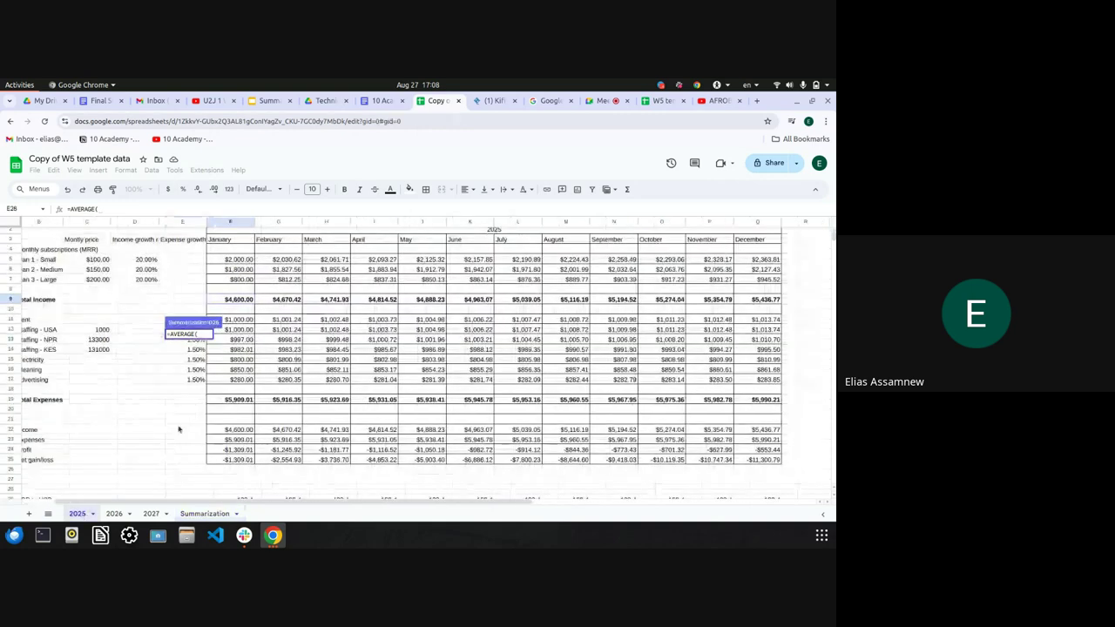
left_click(233, 322)
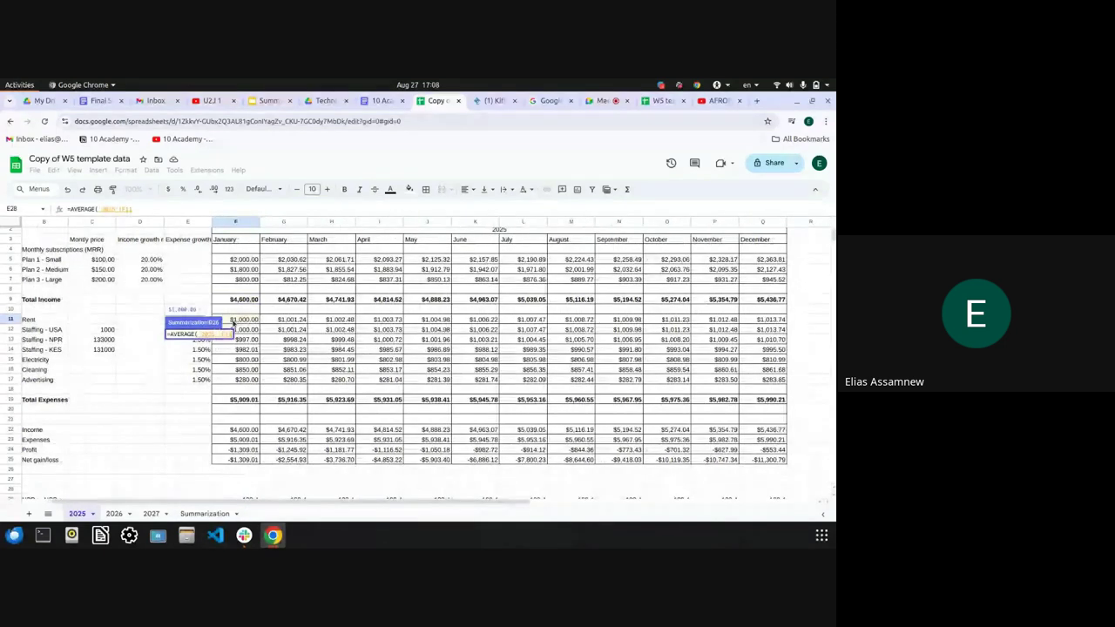
key("shift+Right")
key("shift+Right")
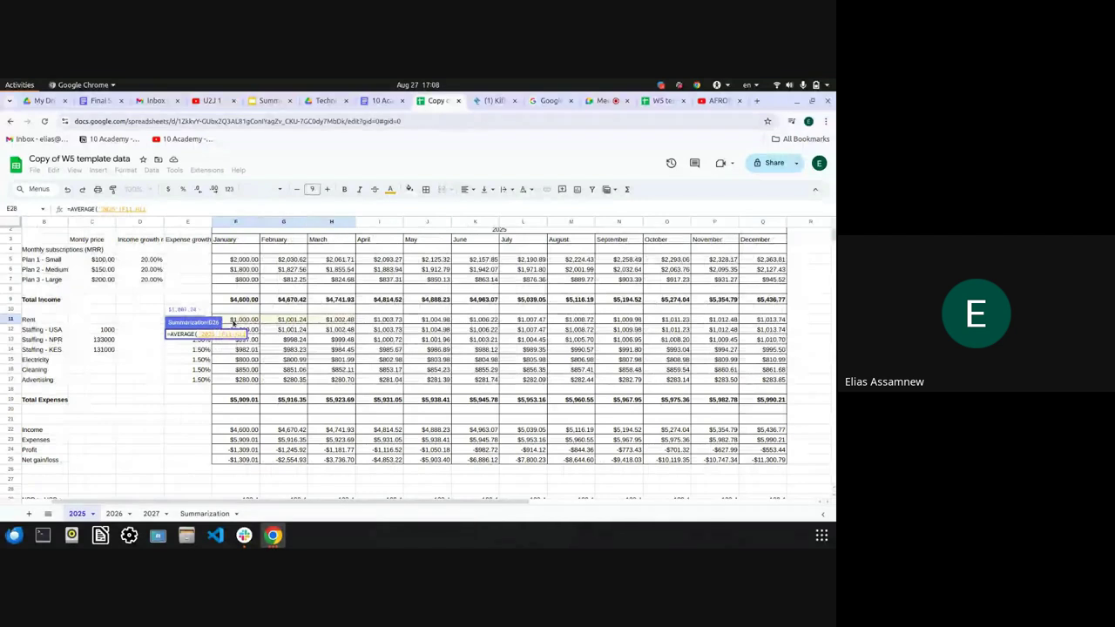
key("Return")
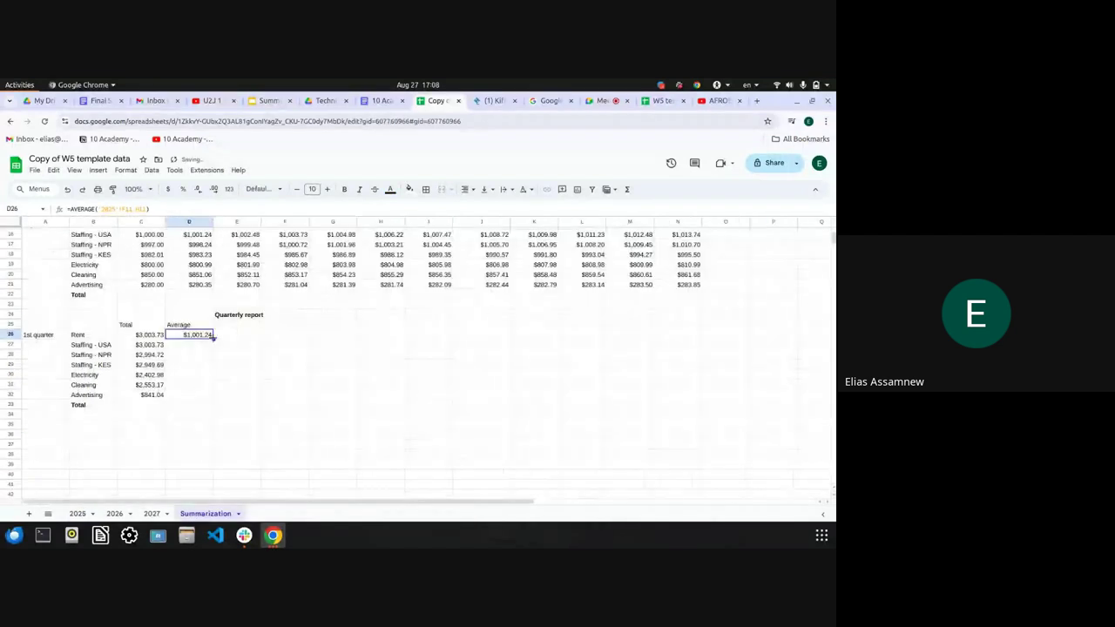
left_click_drag(213, 338, 213, 398)
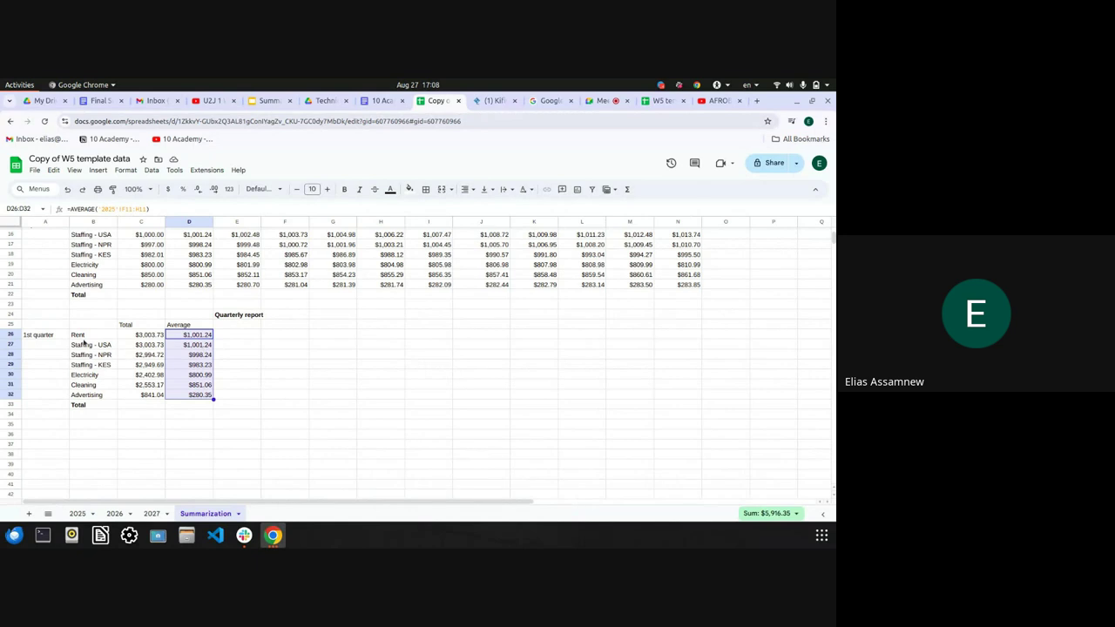
left_click(279, 395)
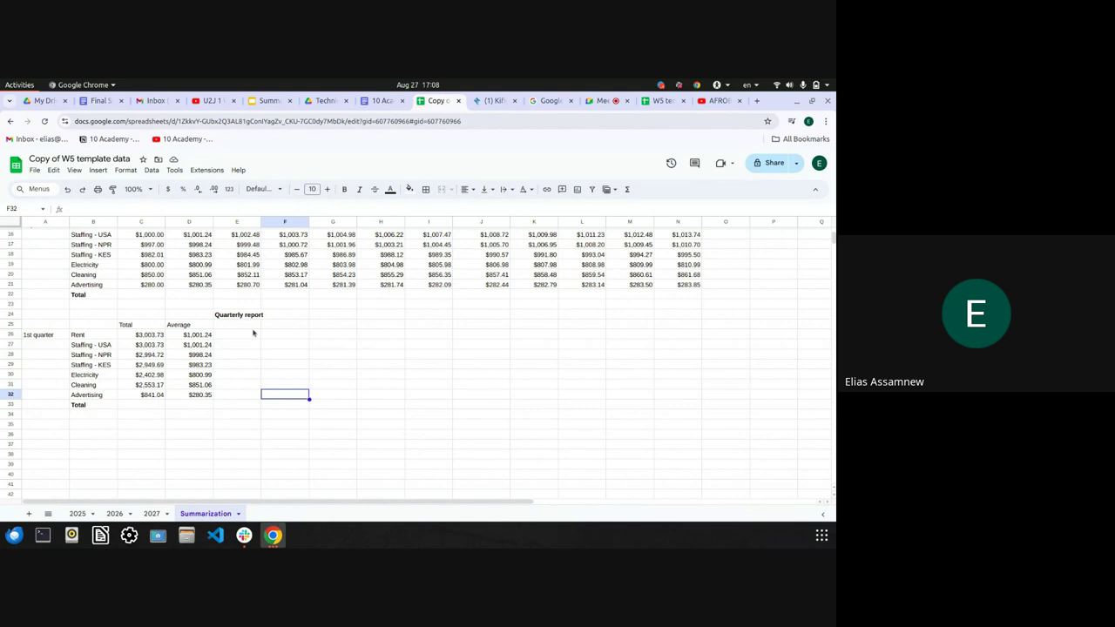
Clear the 1st quarter Total formulas in C26:C32 of the Quarterly report
left_click(148, 334)
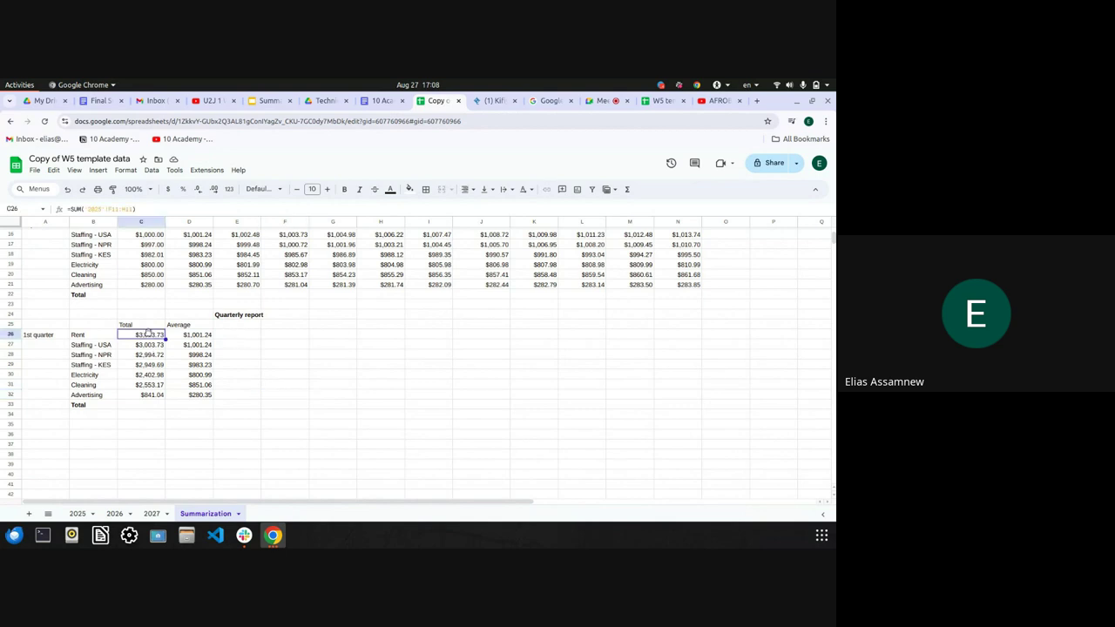
key("shift+Down")
key("shift+Down")
key("shift+Down")
key("shift+Down")
key("shift+Down")
key("shift+Down")
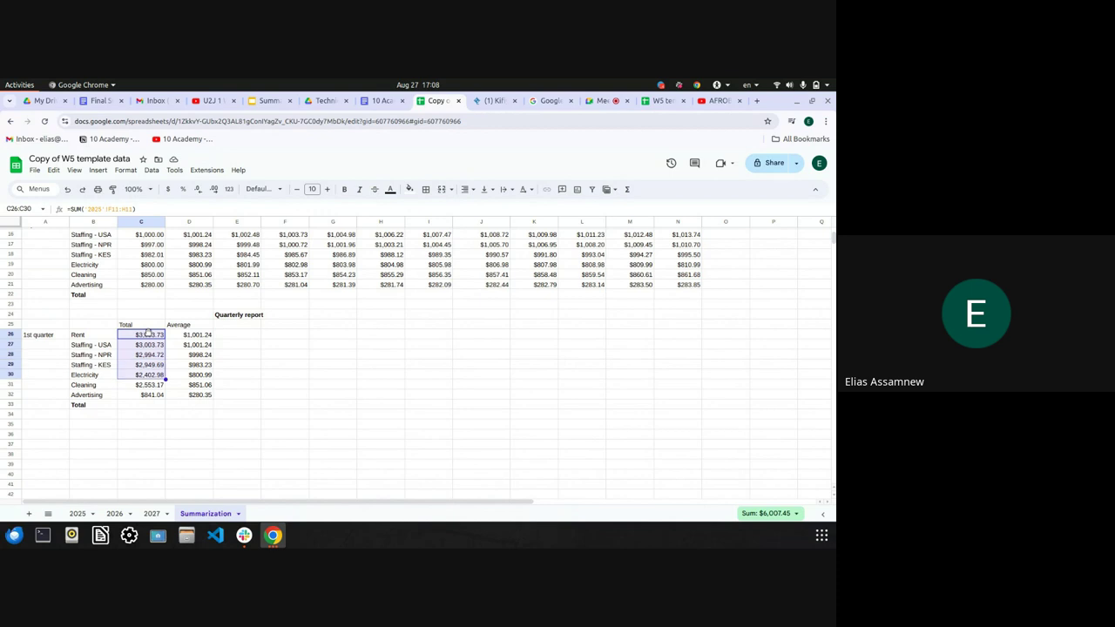
key("Delete")
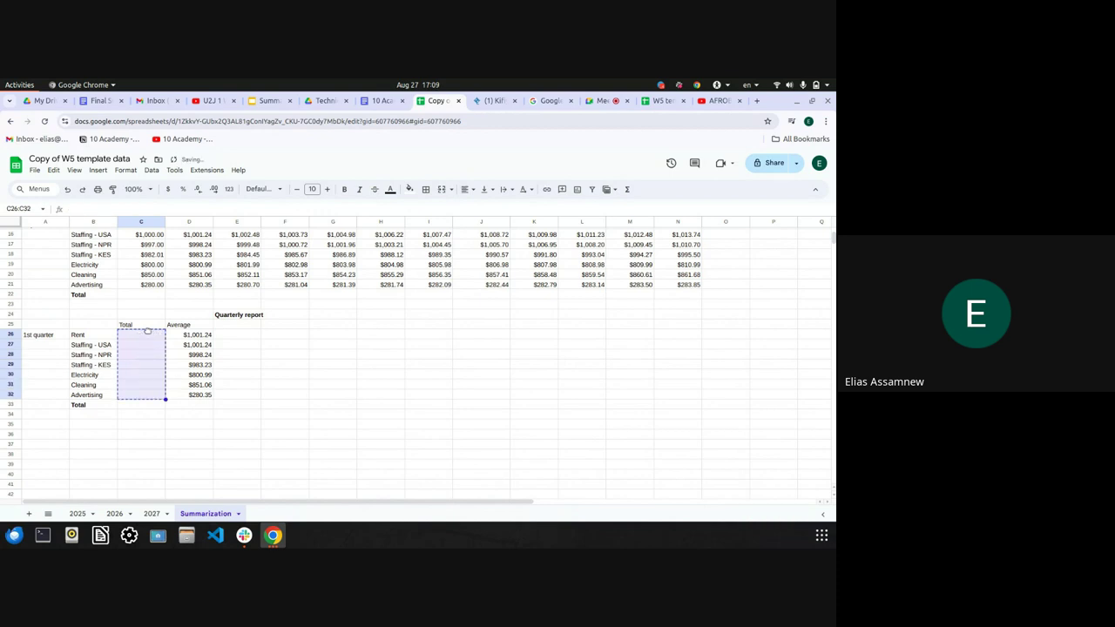
Enter Rent's 1st quarter total =SUM('2025'!F11:H11) in C26 of the Summarization sheet and fill it down to Advertising in C32
left_click(137, 336)
type("=")
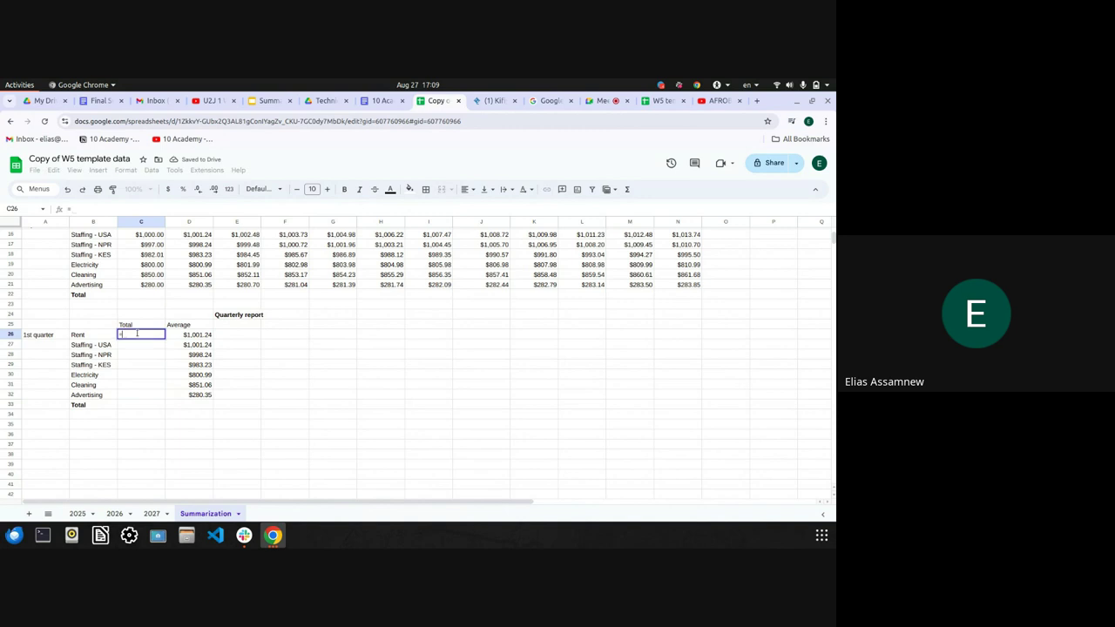
type("SUM")
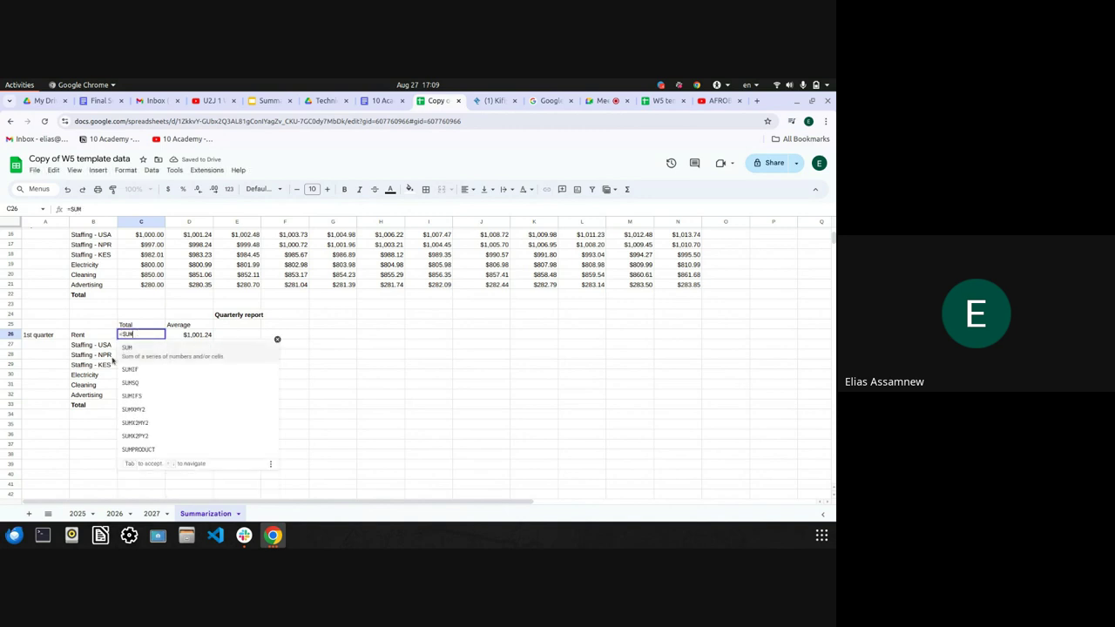
type("(")
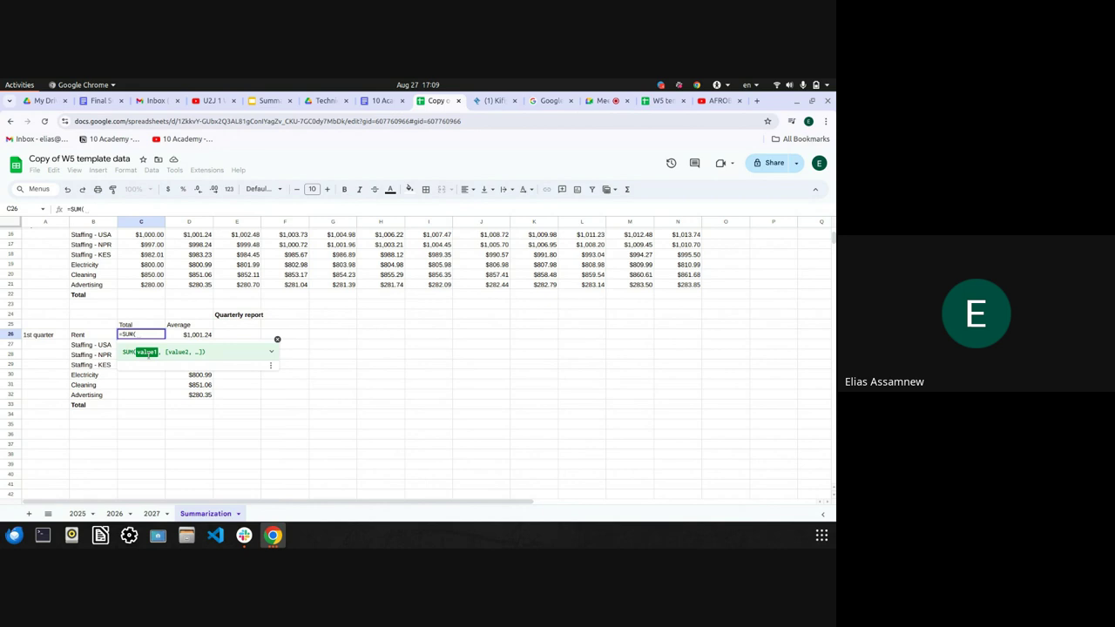
left_click(77, 513)
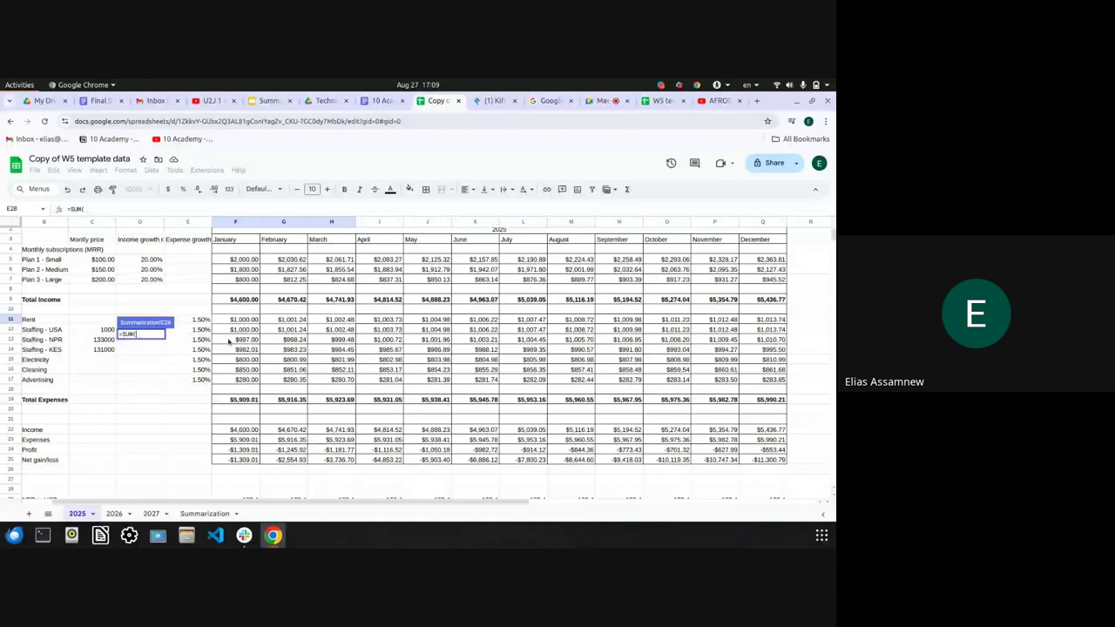
left_click(235, 322)
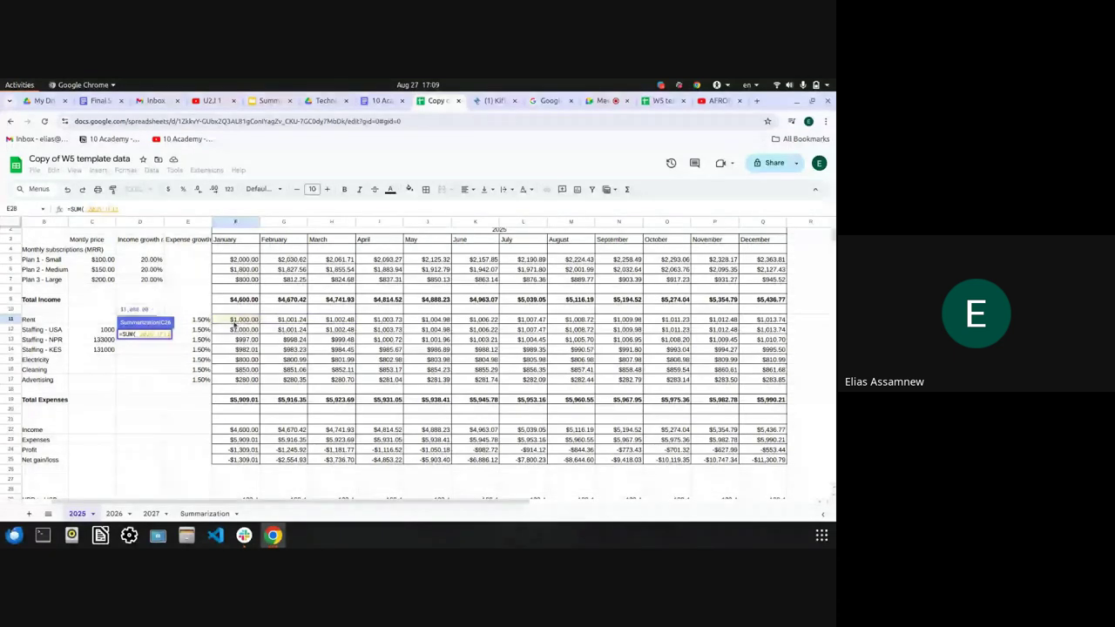
key("shift+Right")
key("shift+Right")
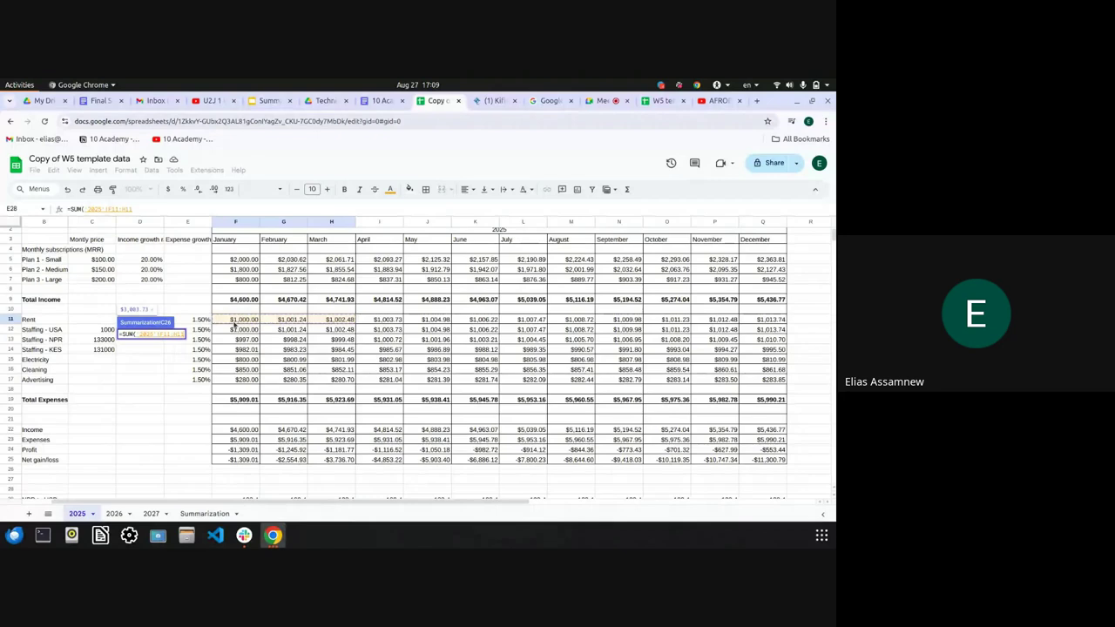
key("Return")
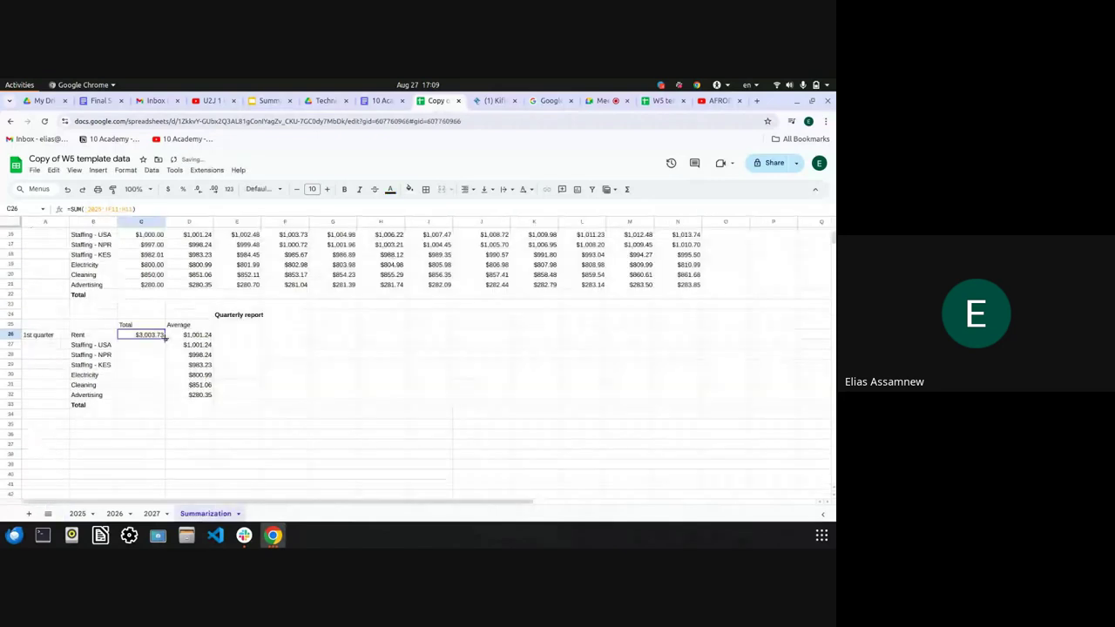
left_click_drag(165, 339, 165, 398)
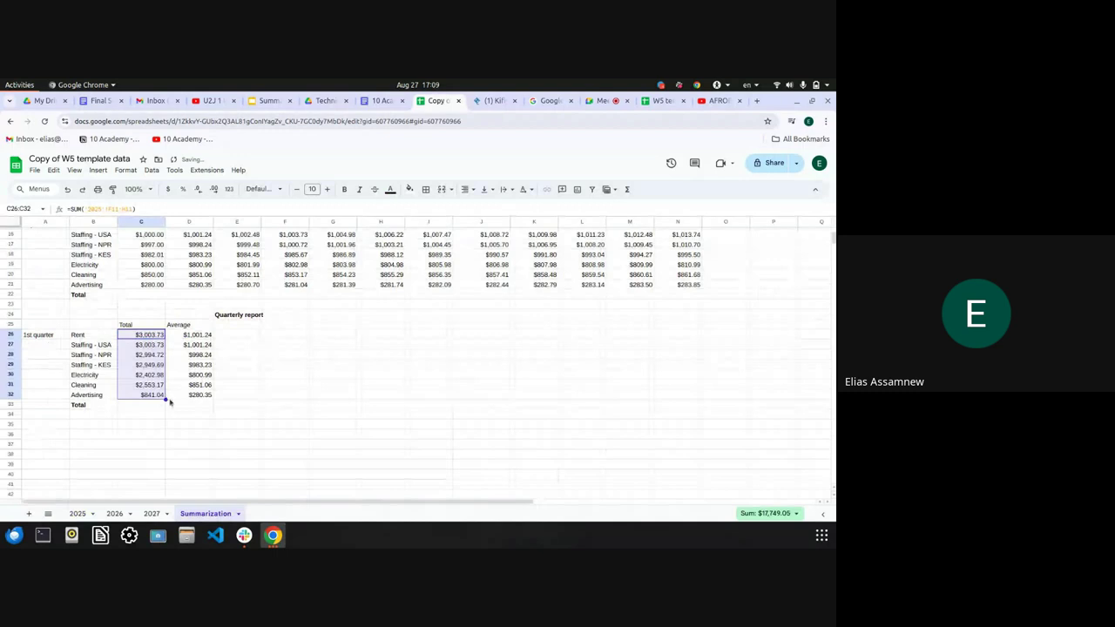
Enter the 1st quarter's overall total =SUM(C26:C32) in C33, in the Quarterly report's Total row
left_click(137, 407)
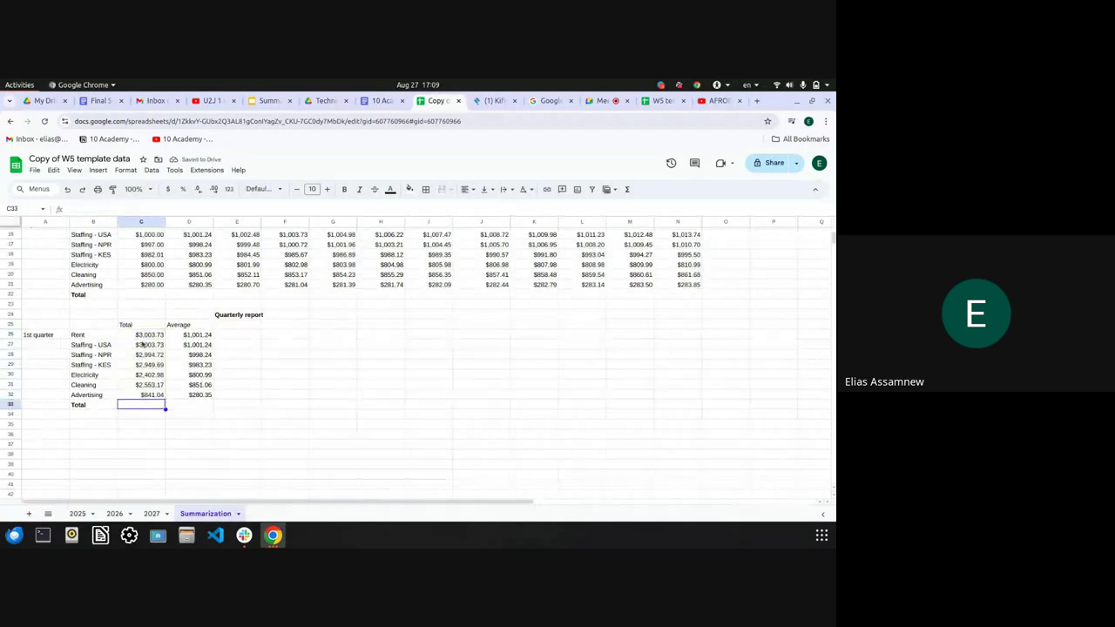
double_click(129, 404)
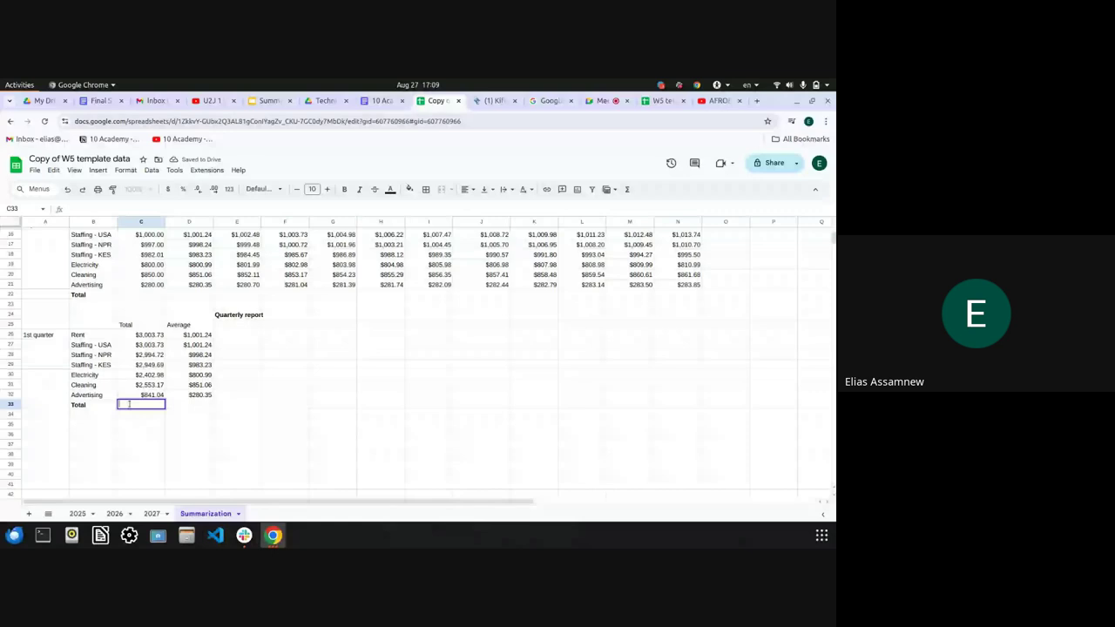
type("=SUM")
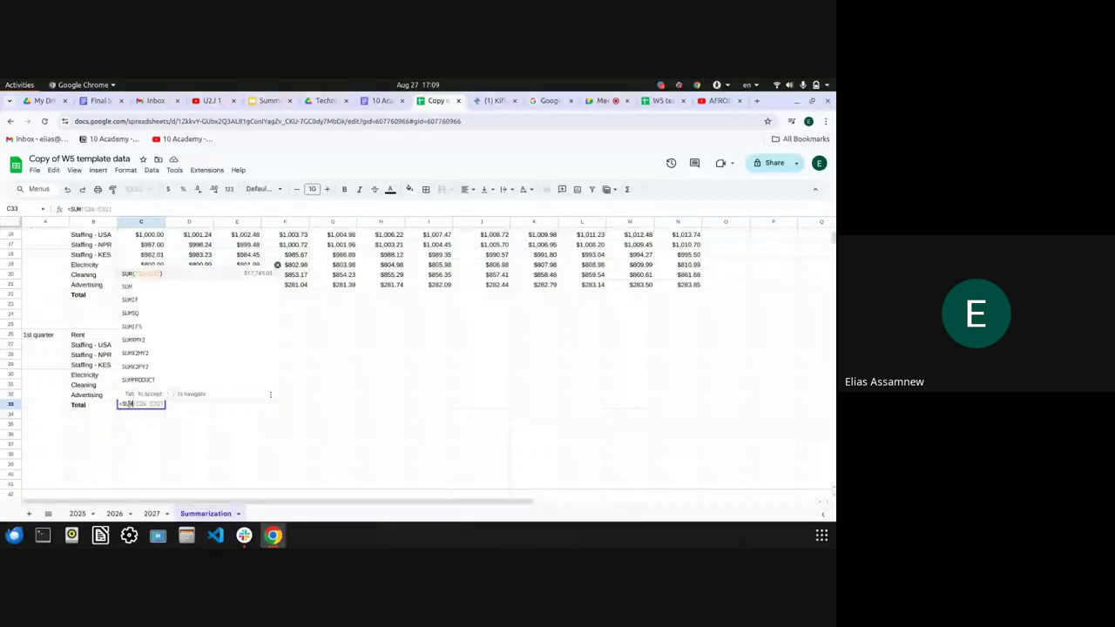
left_click(139, 275)
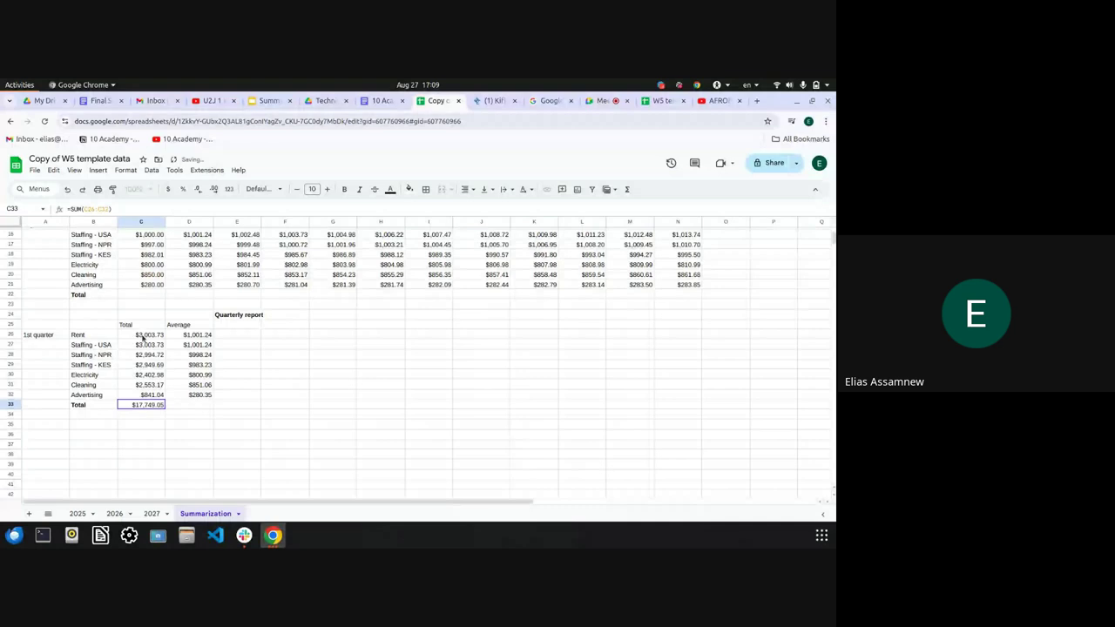
Enter the sum of the 1st quarter averages, =SUM(D26:D32), in D33 of the Quarterly report's Total row
left_click(142, 412)
left_click(140, 405)
left_click(183, 405)
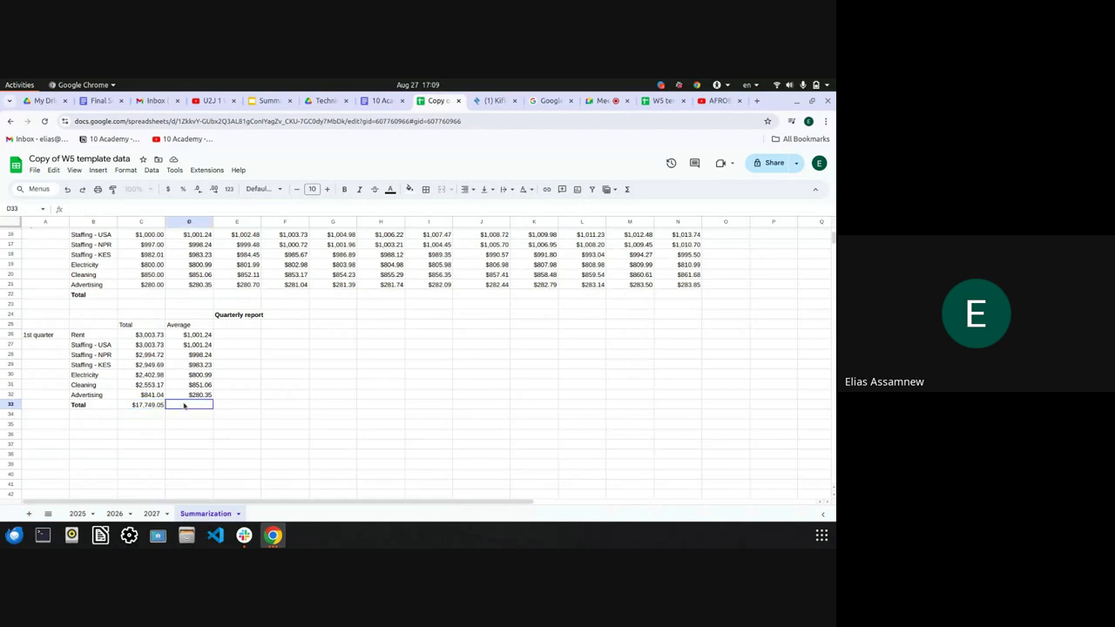
type("=SUM")
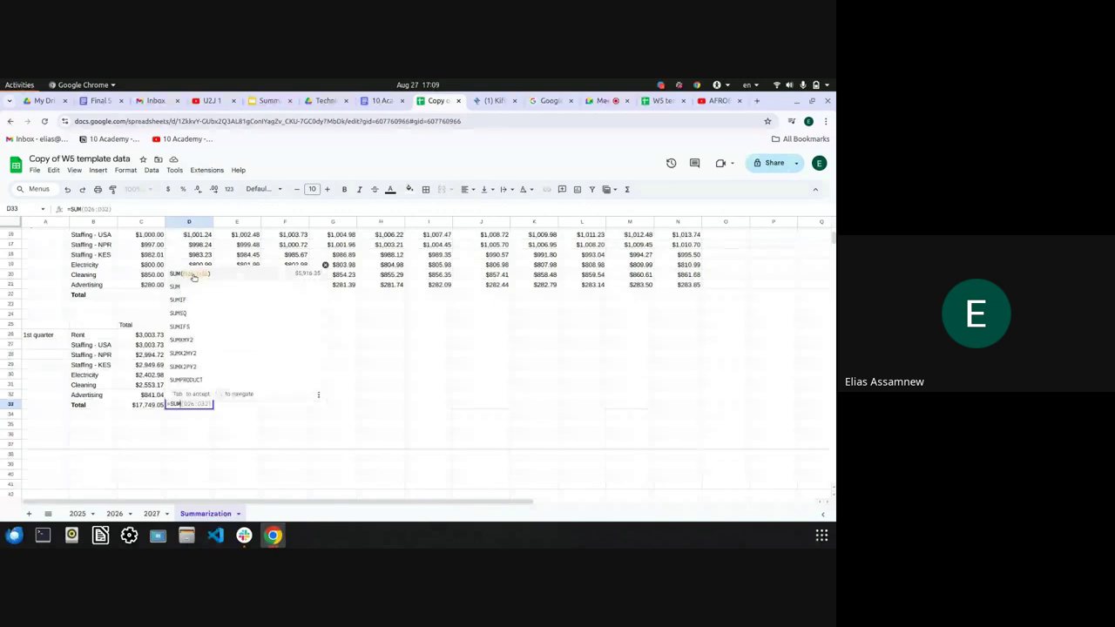
left_click(193, 277)
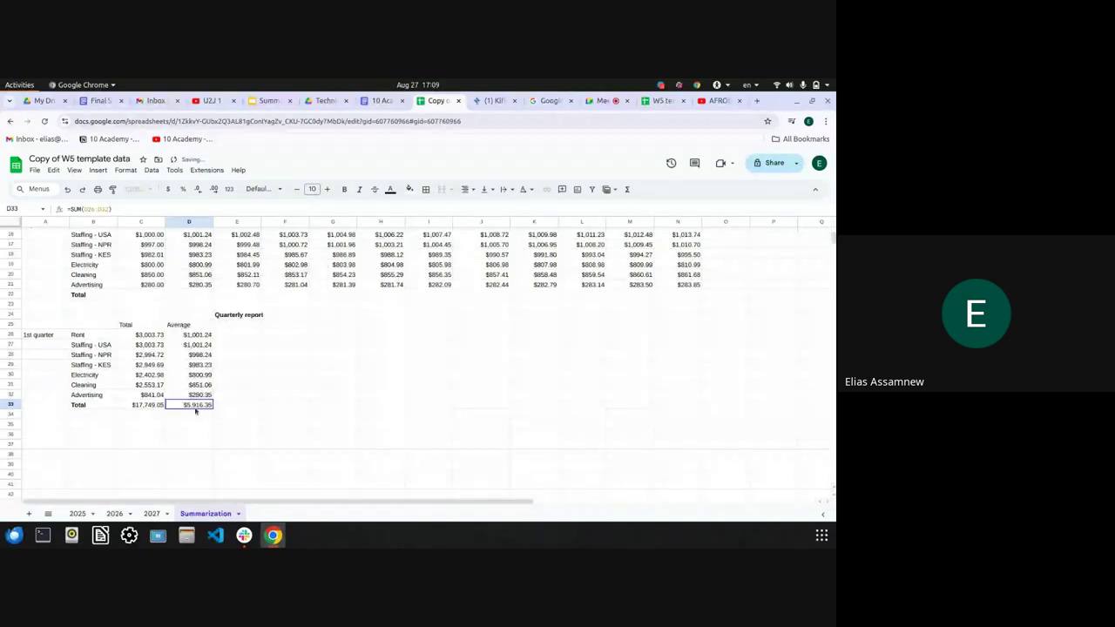
Look through the math functions in the online Google Sheets function list, and return to the Copy of W5 template data spreadsheet
left_click(547, 101)
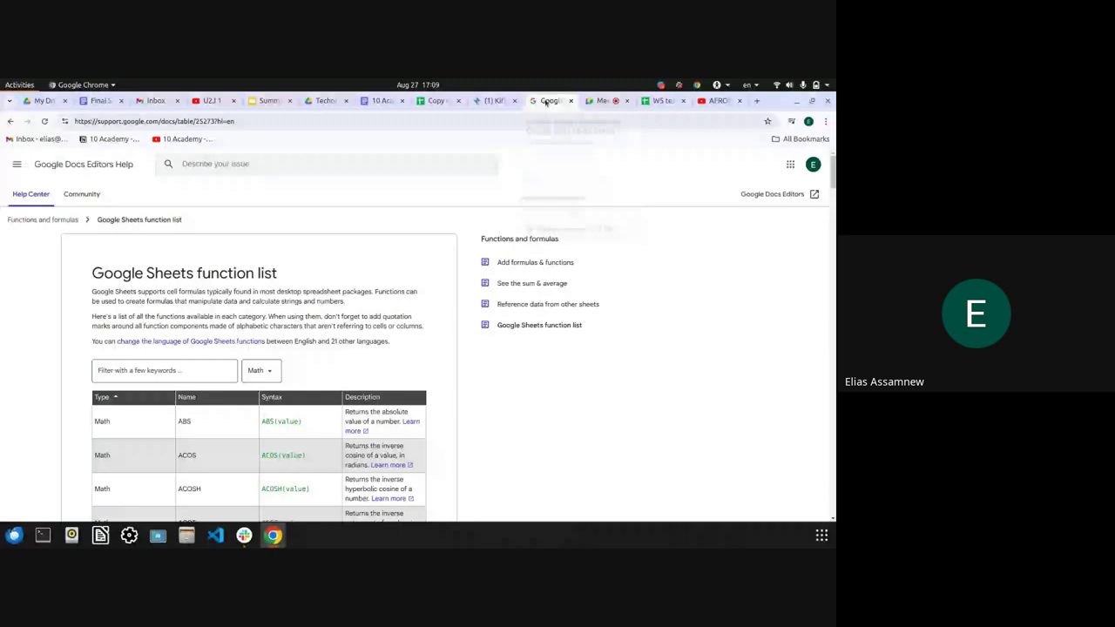
scroll(283, 441, "down", 10)
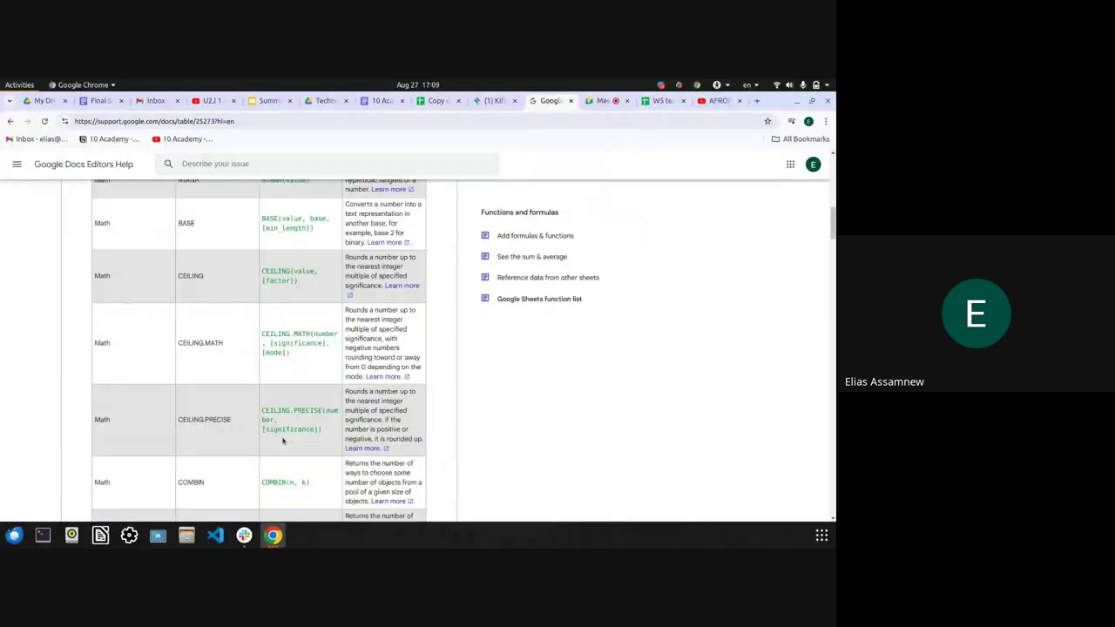
scroll(282, 441, "up", 10)
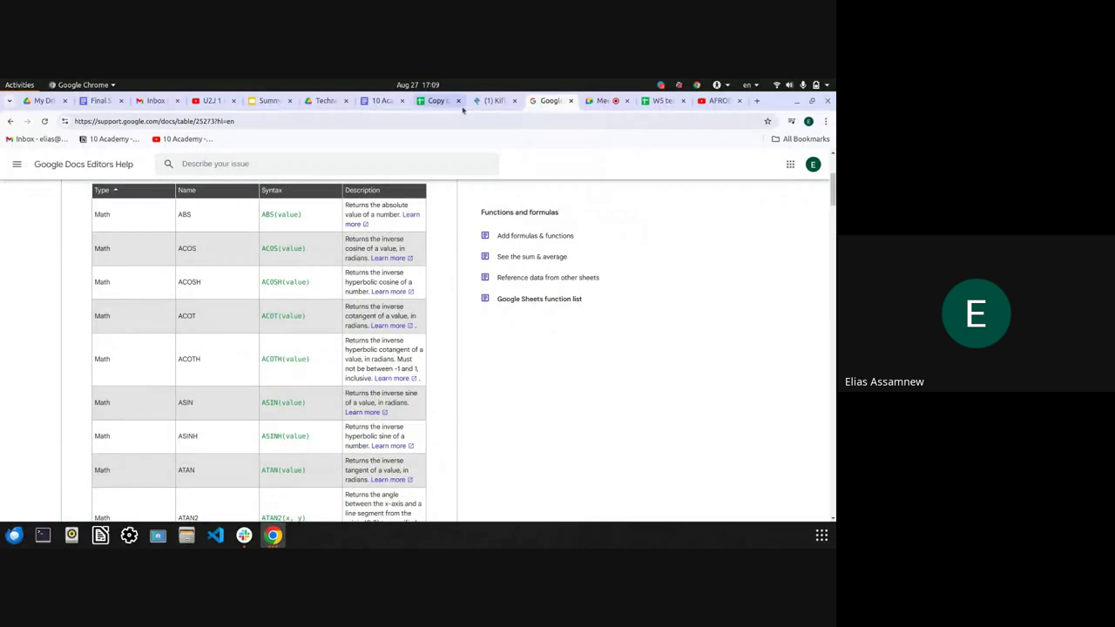
left_click(461, 103)
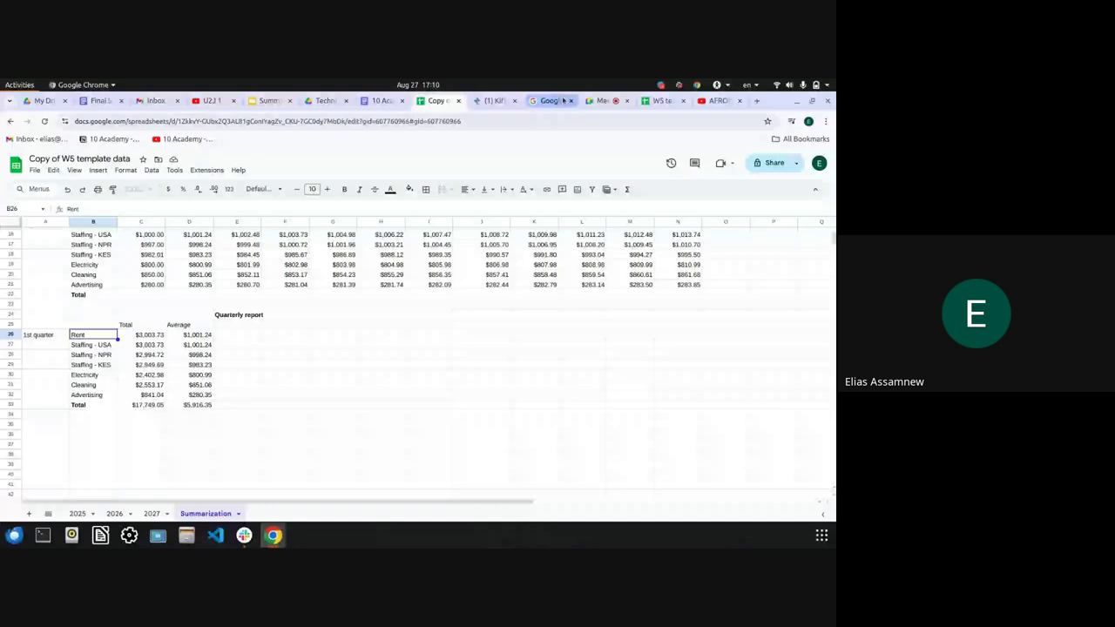
Switch to the Google Meet call, mute the microphone while a participant speaks, and turn it back on
left_click(599, 100)
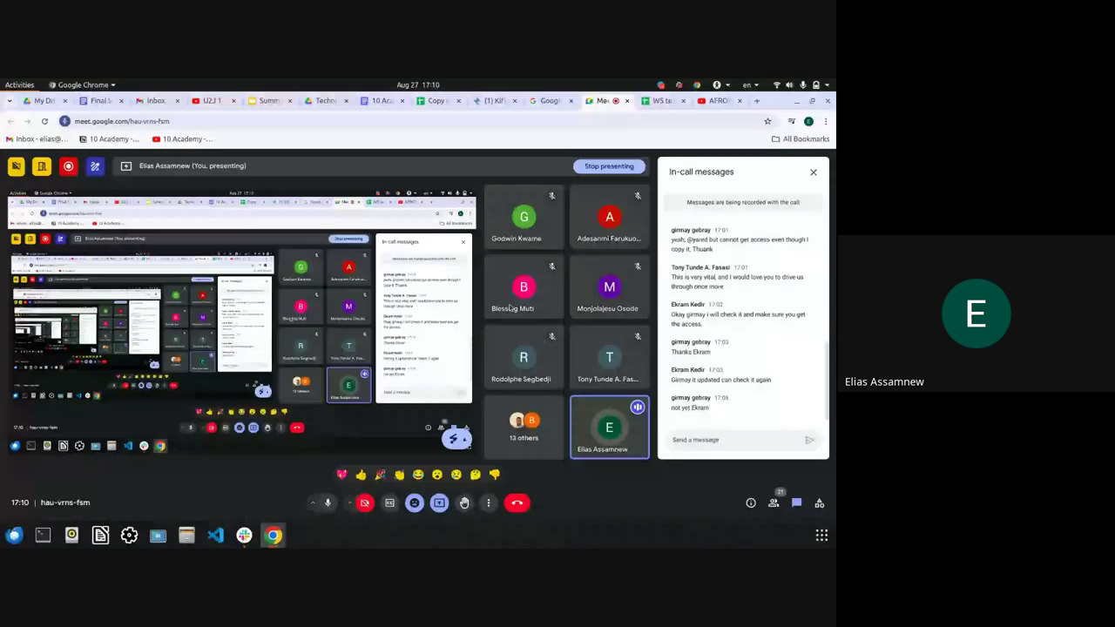
left_click(328, 504)
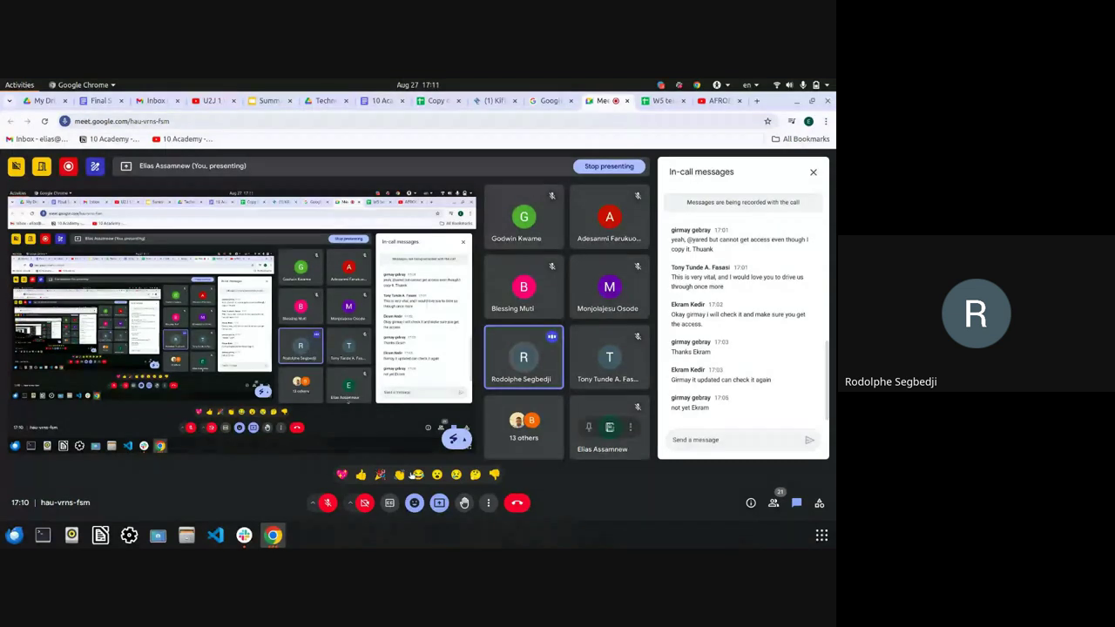
left_click(327, 504)
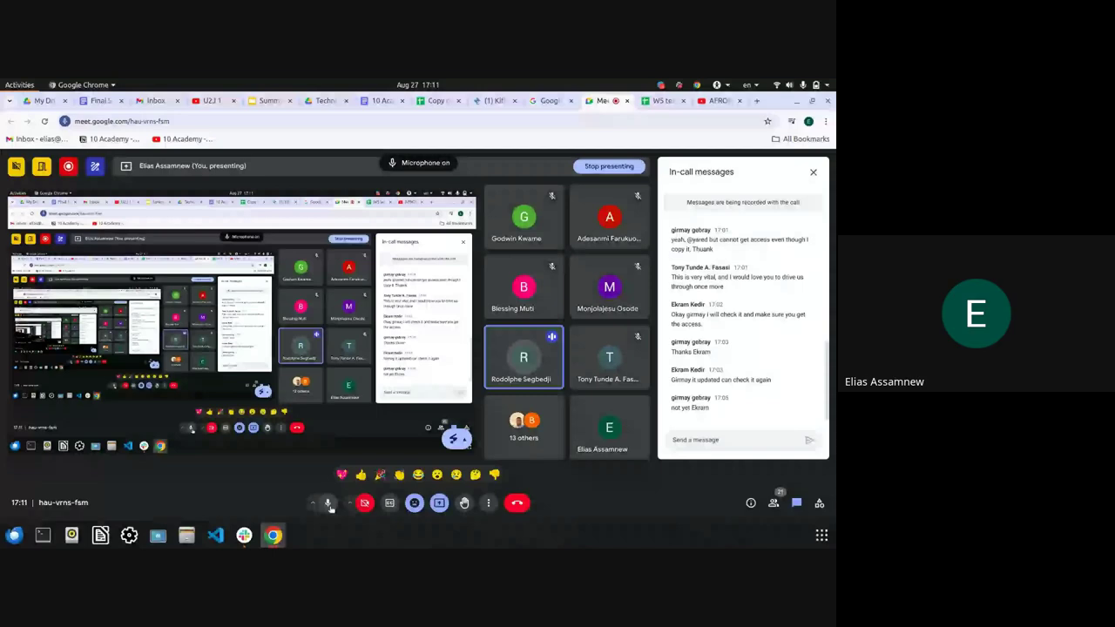